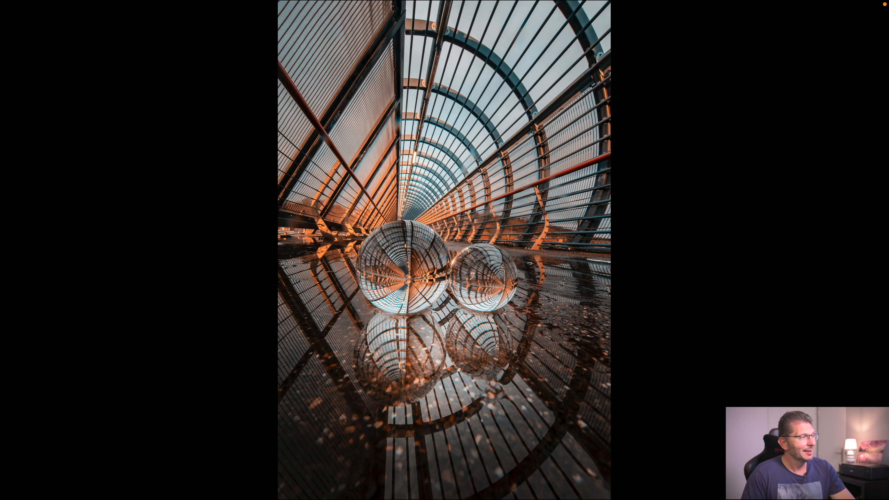
# Browse the photo grid of the 2021-12-05 NAMUR folder to find where the footbridge series begins.
pyautogui.press('g')
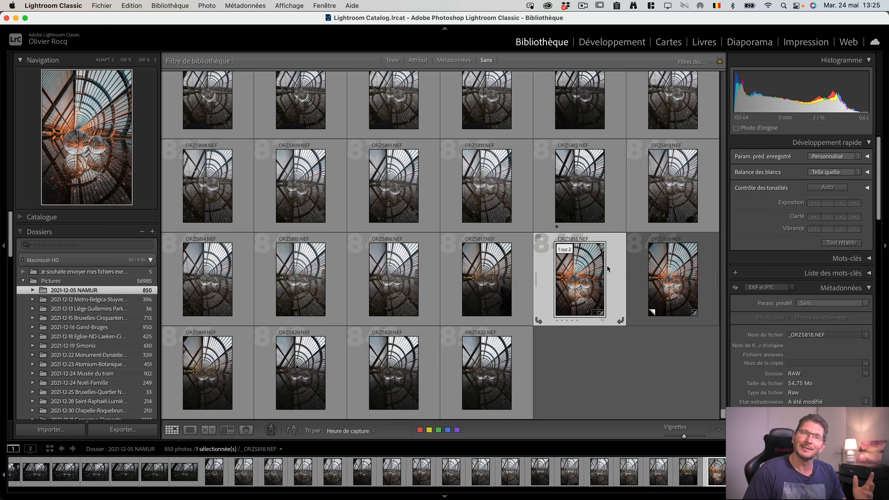
pyautogui.scroll(10, 329, 191)
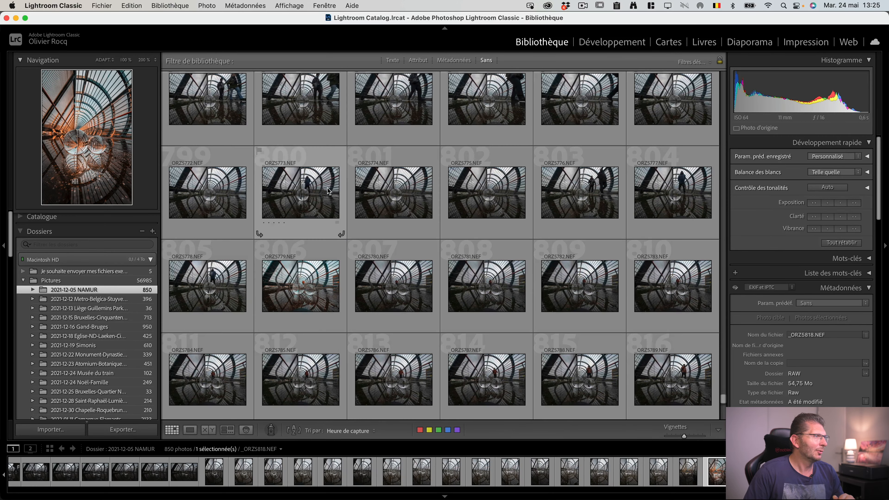
pyautogui.scroll(5, 329, 191)
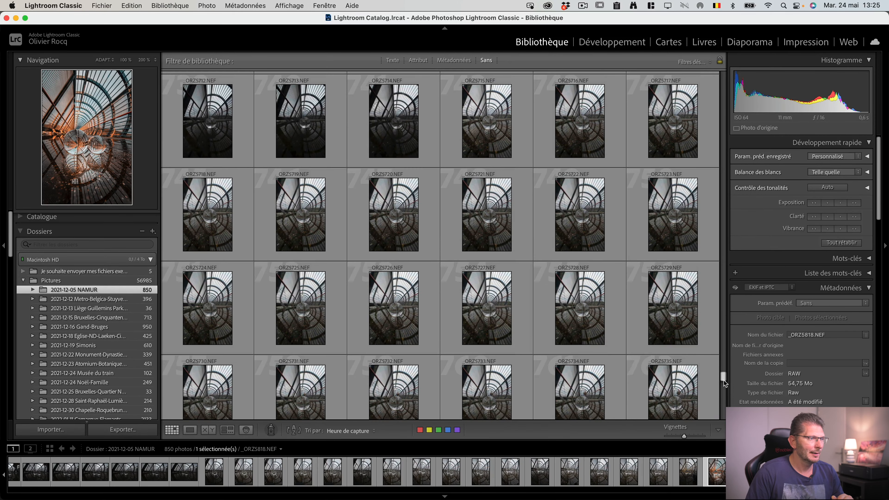
pyautogui.moveTo(724, 377); pyautogui.dragTo(723, 75)
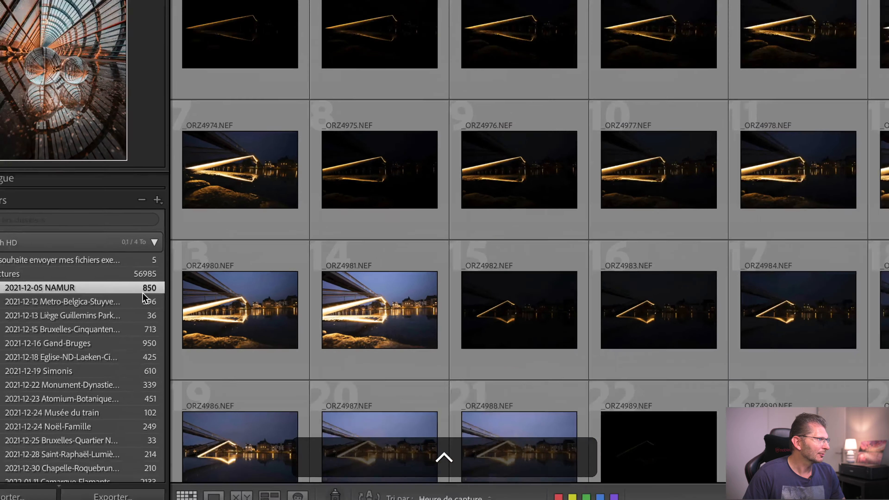
pyautogui.scroll(-20, 352, 305)
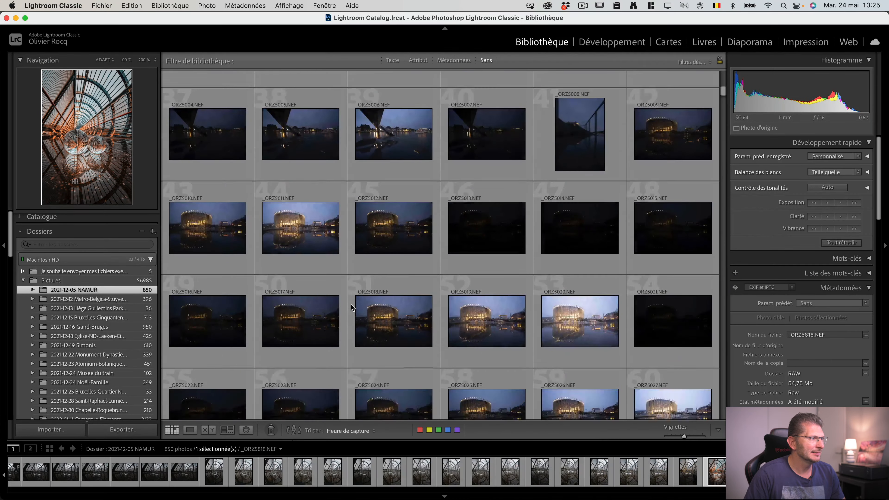
pyautogui.scroll(-15, 352, 317)
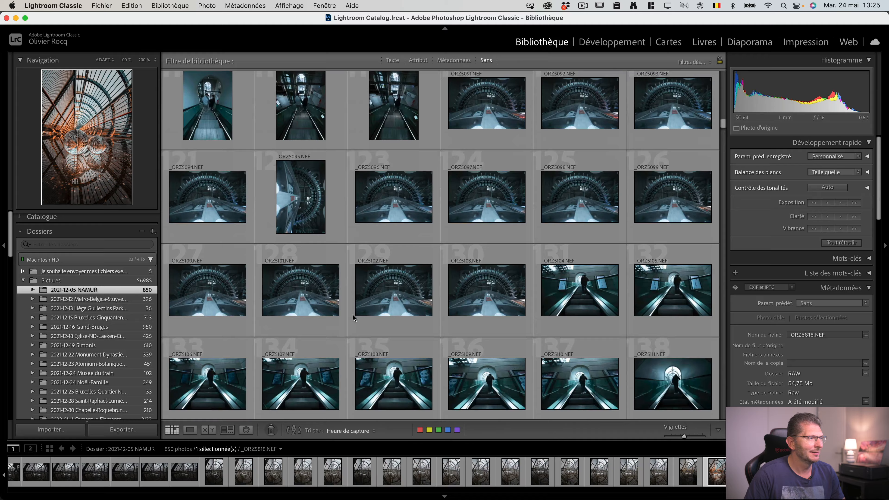
pyautogui.scroll(-20, 353, 317)
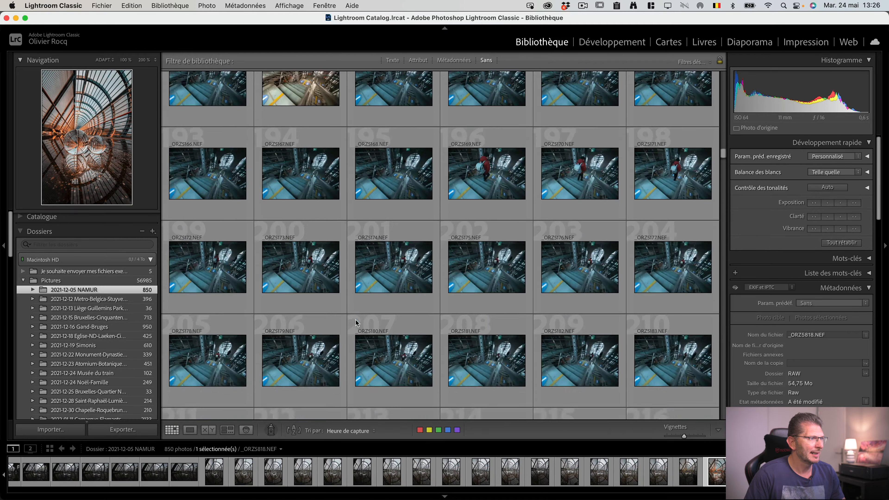
pyautogui.scroll(-17, 356, 322)
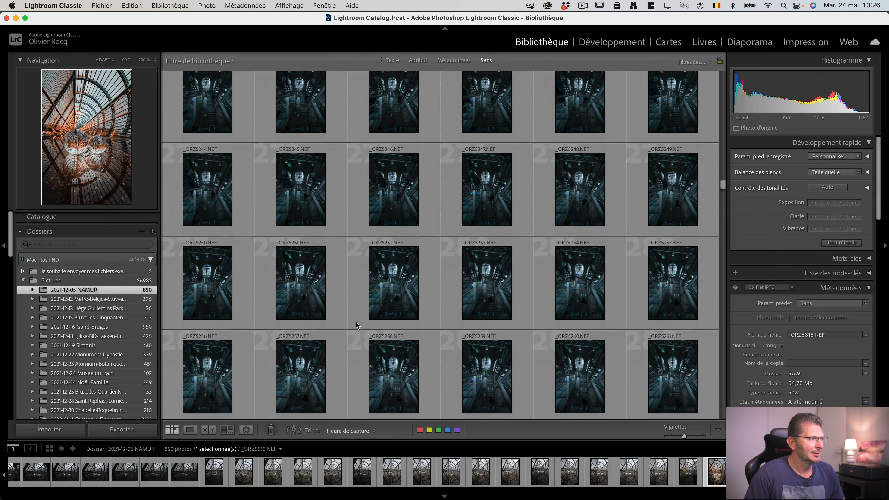
pyautogui.scroll(-20, 358, 330)
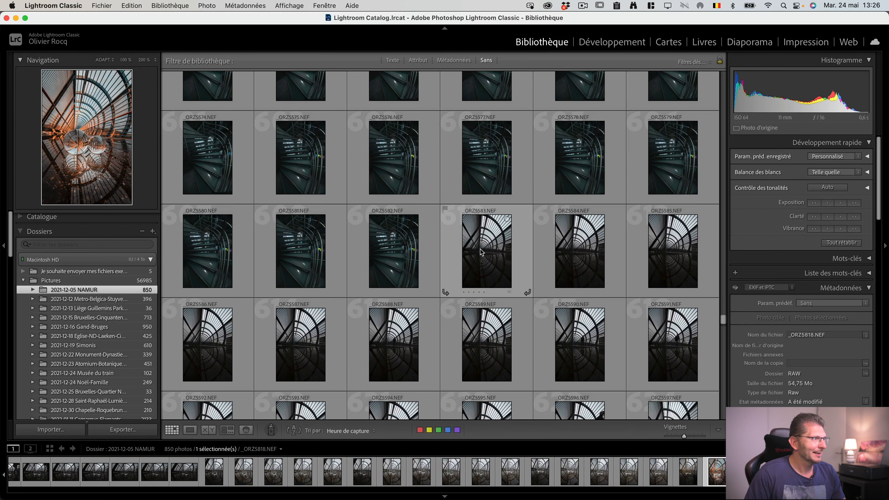
# Select the footbridge photos from _ORZ5583.NEF through _ORZ5822.NEF and add them to the Quick Collection.
pyautogui.click(481, 252)
pyautogui.scroll(-15, 481, 252)
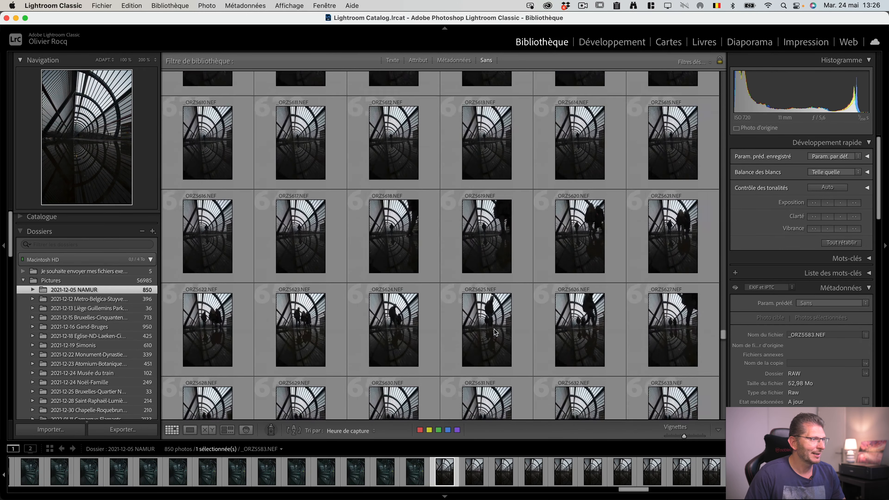
pyautogui.scroll(-15, 496, 336)
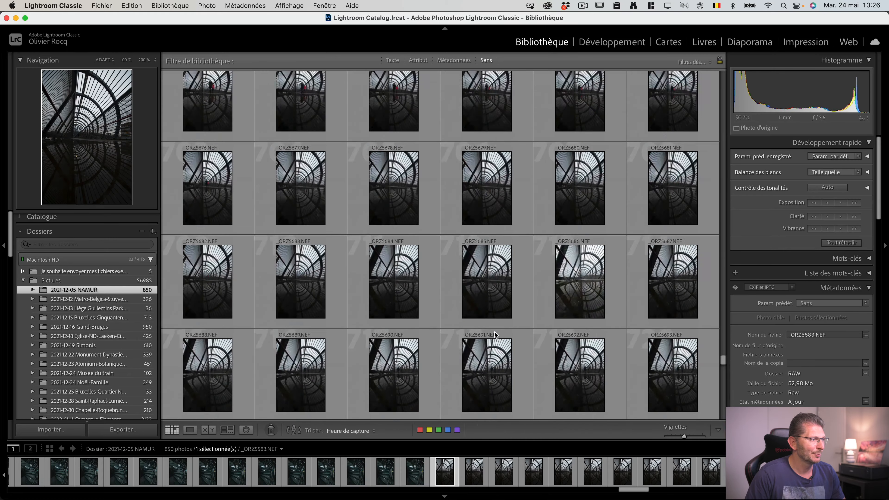
pyautogui.scroll(-15, 496, 335)
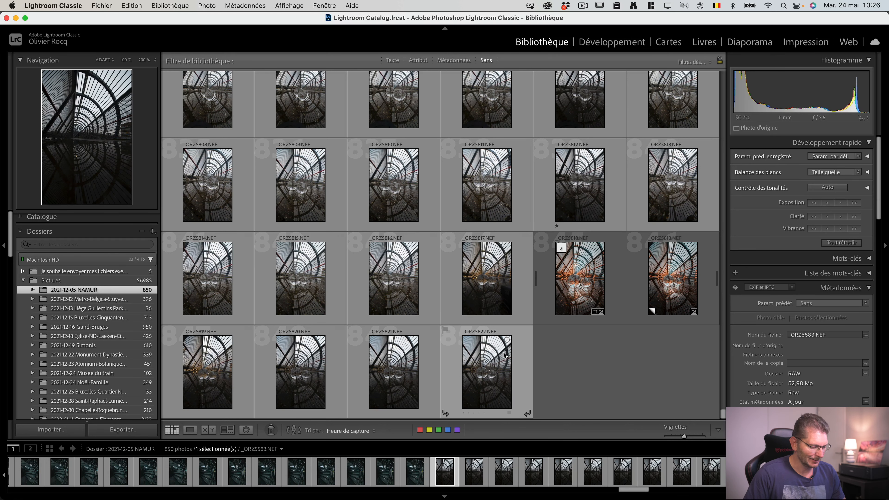
pyautogui.keyDown('shift'); pyautogui.click(497, 374); pyautogui.keyUp('shift')
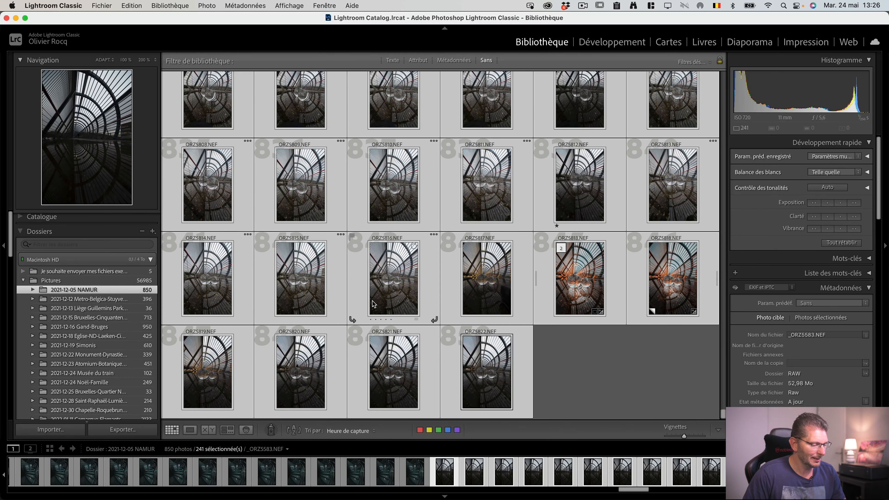
pyautogui.hotkey('shift', 'b')
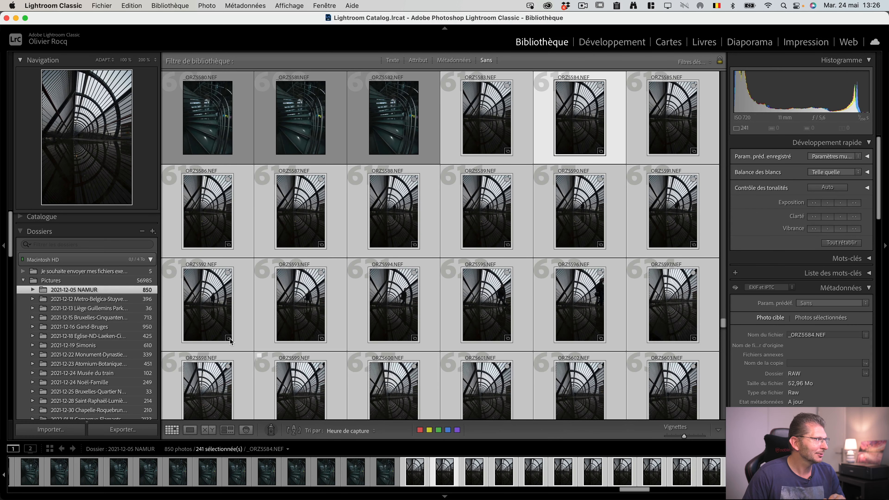
# Open the Quick Collection and remove the unrelated metro station photos, from _ORZ6546.NEF through _ORZ6579-Modifier.psd.
pyautogui.click(66, 218)
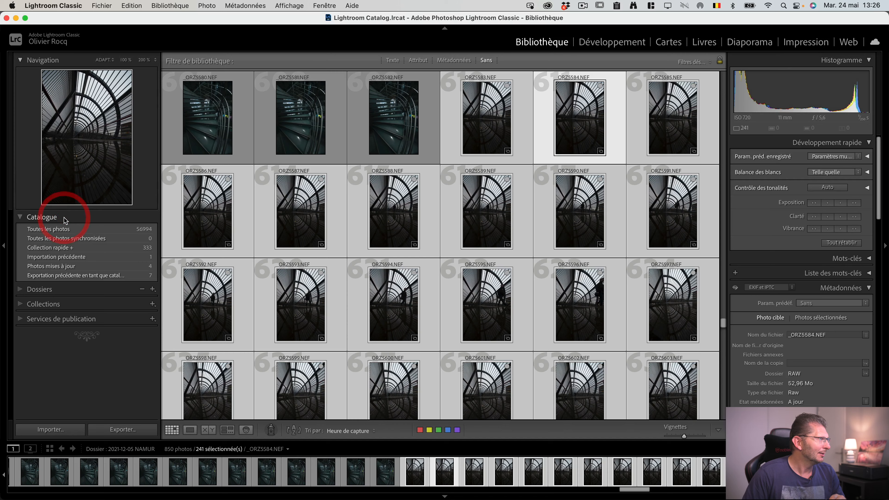
pyautogui.click(72, 249)
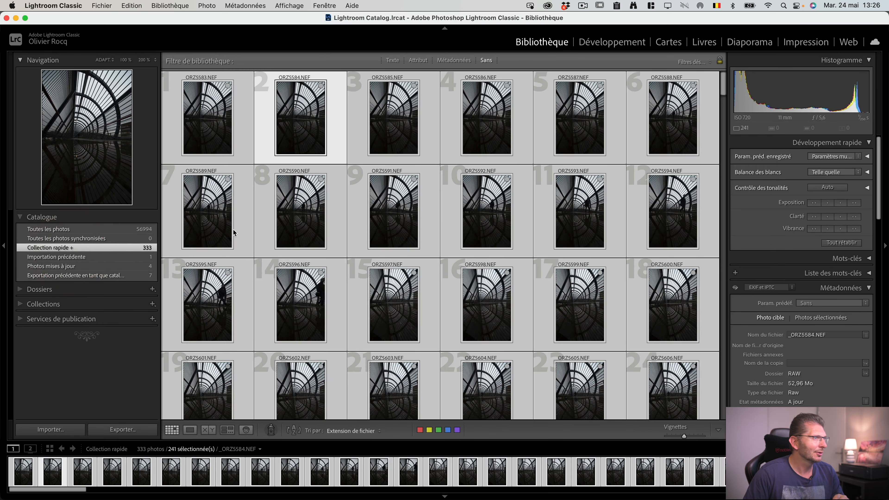
pyautogui.moveTo(721, 83); pyautogui.dragTo(694, 408)
pyautogui.click(292, 162)
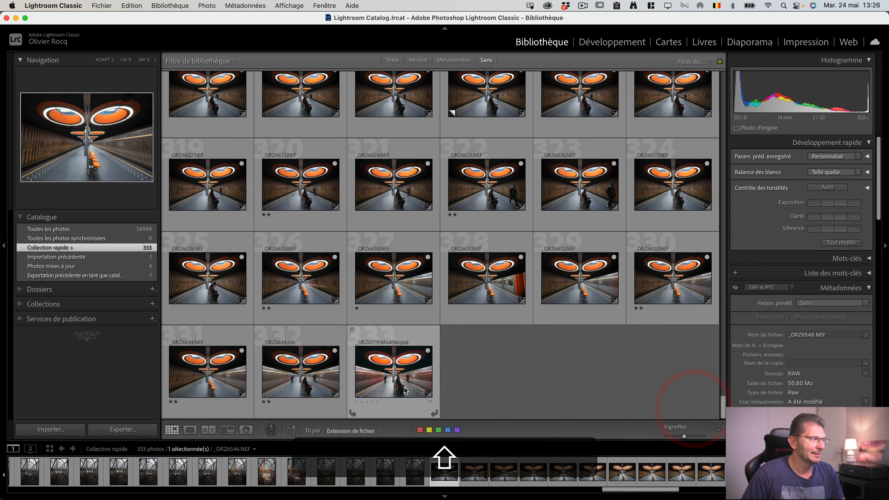
pyautogui.keyDown('shift'); pyautogui.click(395, 380); pyautogui.keyUp('shift')
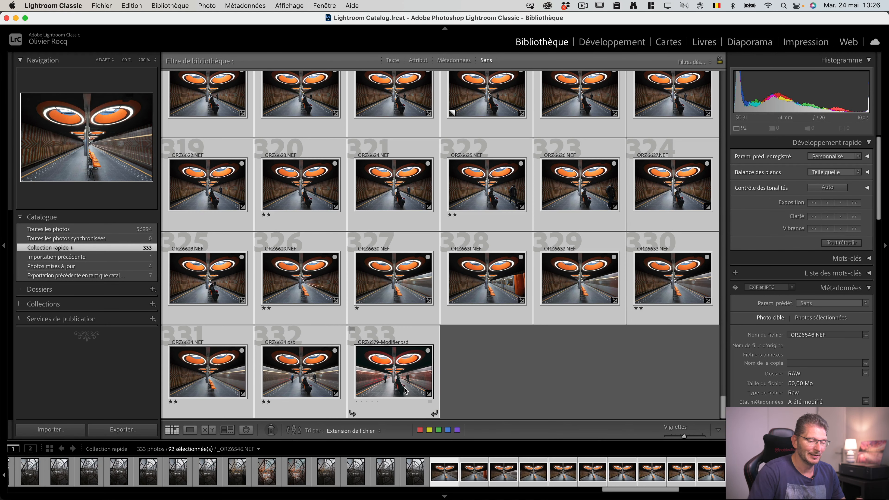
pyautogui.press('BackSpace')
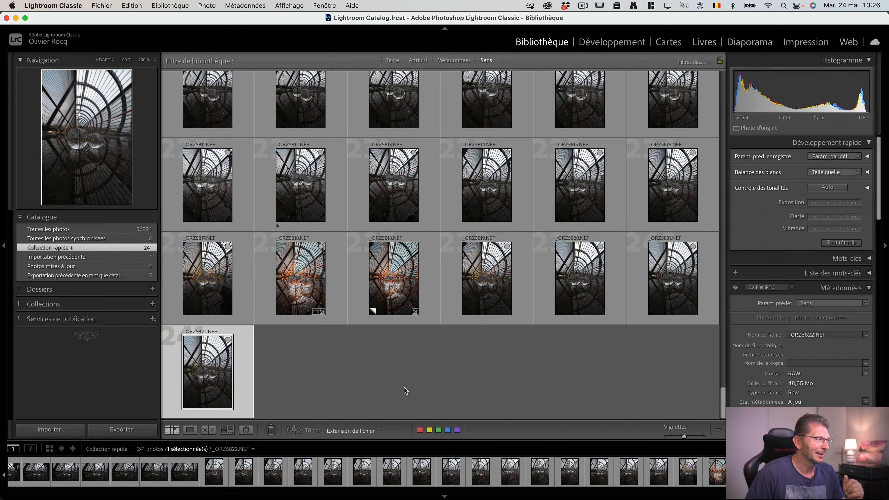
# View the collection's first photo, _ORZ5583.NEF, enlarged and return to the grid.
pyautogui.scroll(20, 399, 368)
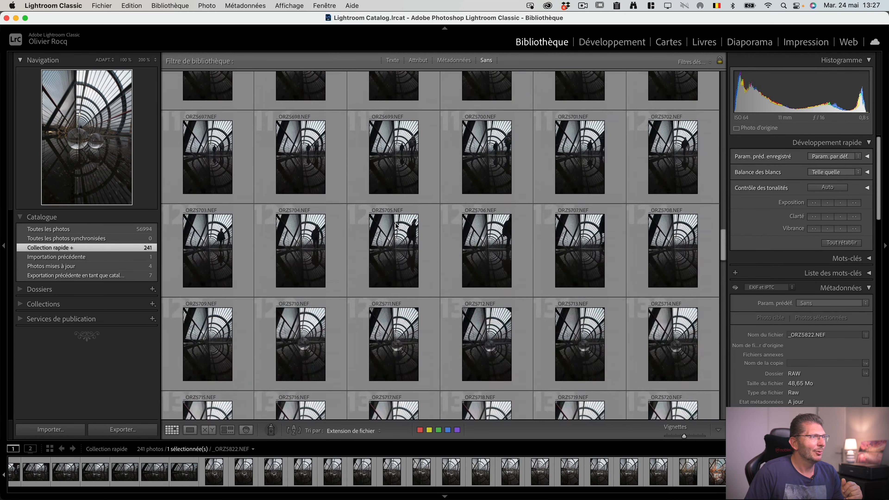
pyautogui.scroll(10, 396, 226)
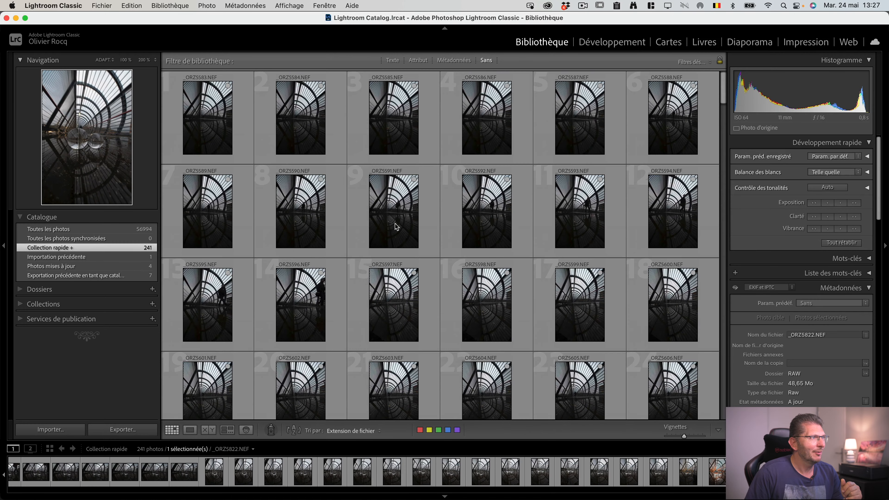
pyautogui.doubleClick(207, 125)
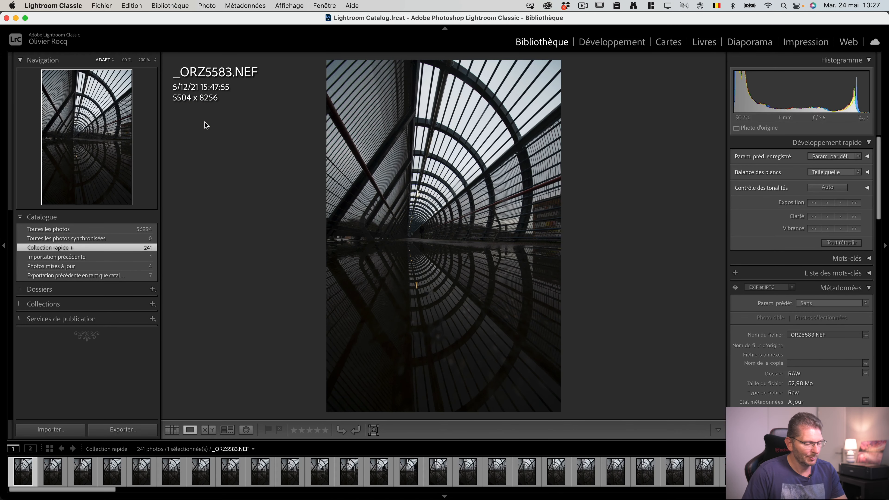
pyautogui.press('g')
# View the glass ball photo _ORZ5743.NEF enlarged and return to the grid.
pyautogui.scroll(-5, 435, 300)
pyautogui.scroll(-10, 458, 338)
pyautogui.scroll(-10, 462, 346)
pyautogui.scroll(-6, 462, 348)
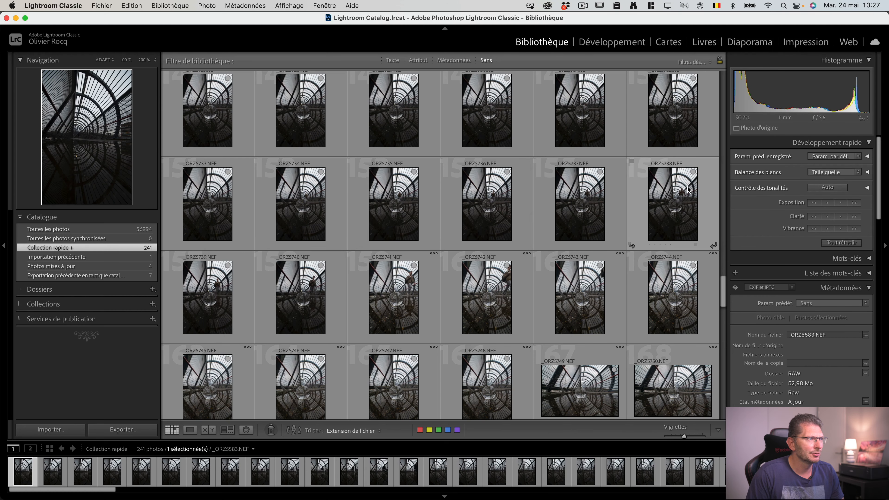
pyautogui.doubleClick(589, 285)
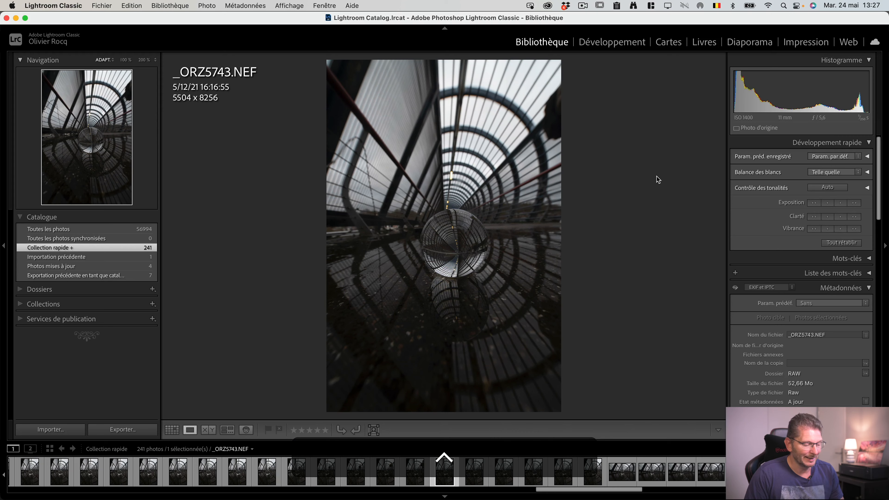
pyautogui.press('g')
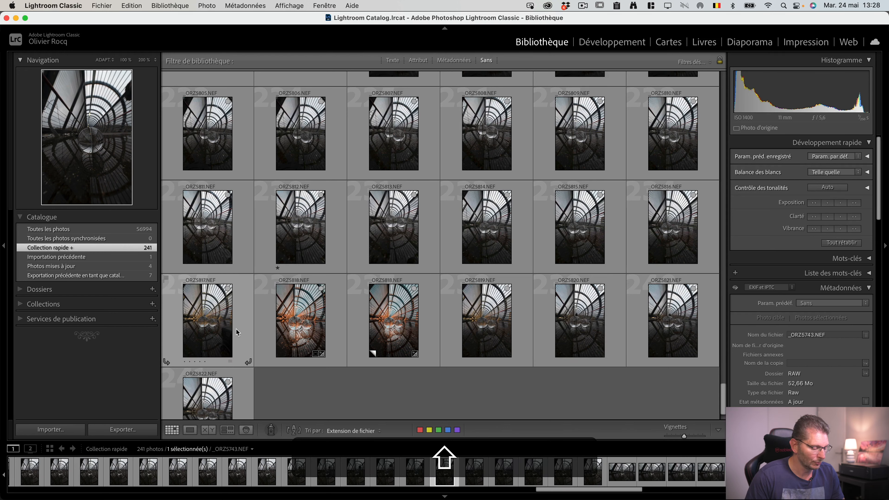
# Reset the develop settings of the two edited versions of _ORZ5818.NEF, the original and its virtual copy.
pyautogui.keyDown('super'); pyautogui.click(307, 312); pyautogui.keyUp('super')
pyautogui.keyDown('shift'); pyautogui.click(389, 328); pyautogui.keyUp('shift')
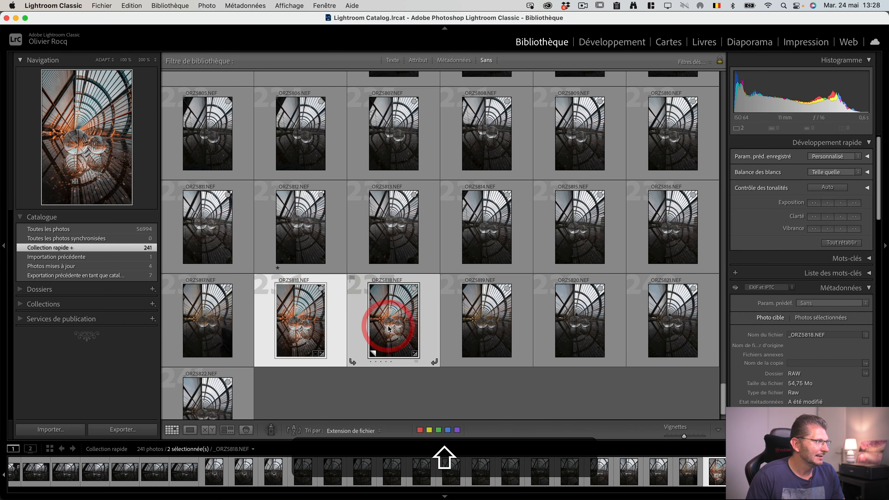
pyautogui.press('shift+super+r')
pyautogui.click(404, 304)
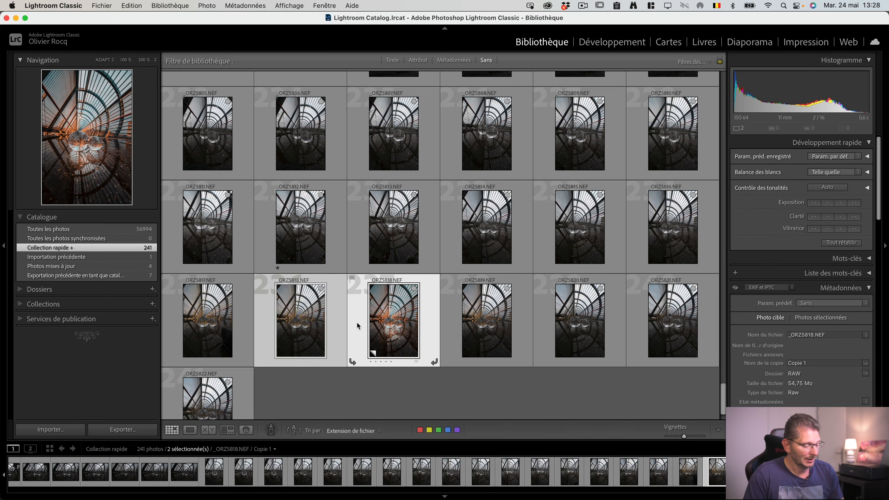
# Select every photo in the Quick Collection, switch to Develop and enable automatic synchronization.
pyautogui.press('super+a')
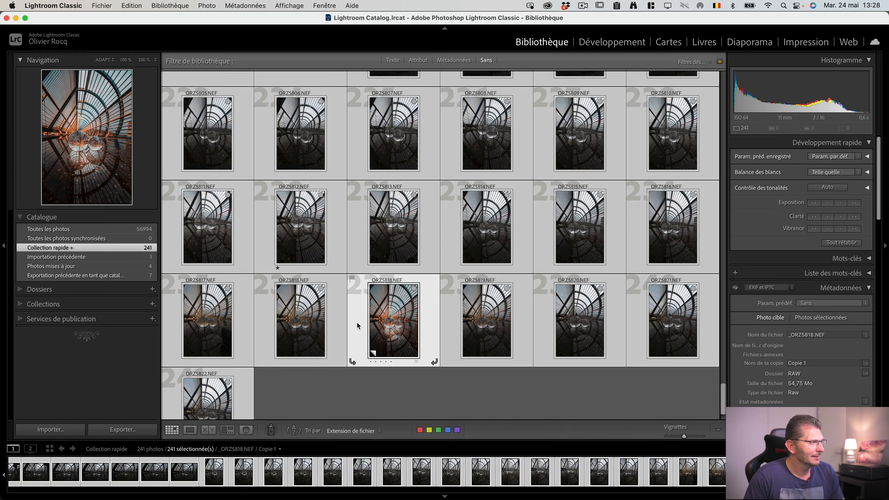
pyautogui.press('d')
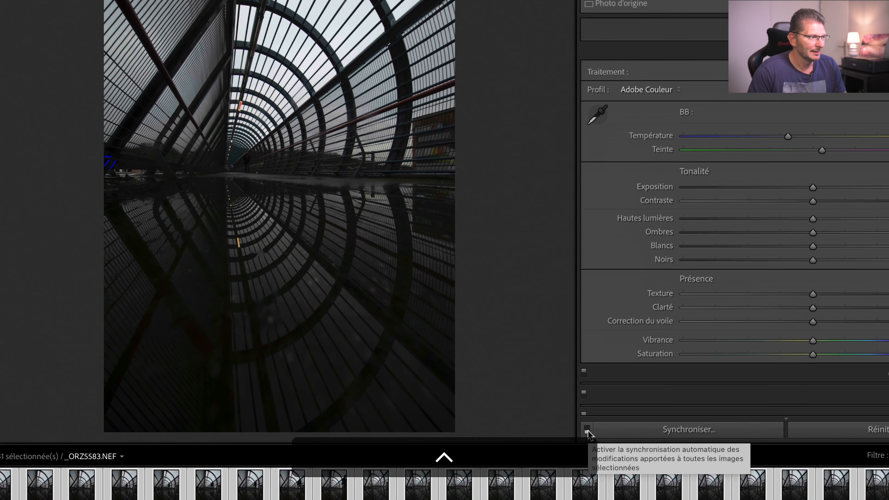
pyautogui.click(587, 431)
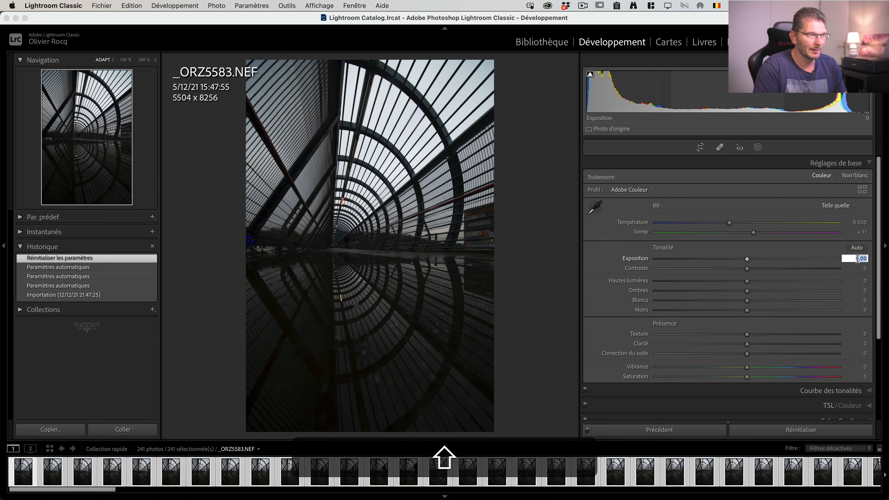
# Raise the exposure of all selected photos to +1.98.
pyautogui.hotkey('shift', 'Up')
pyautogui.hotkey('shift', 'Up')
pyautogui.hotkey('shift', 'Up')
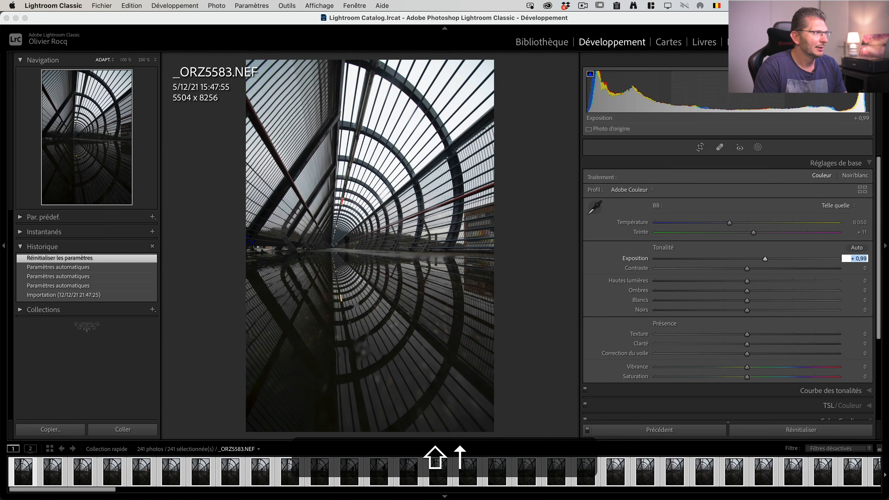
pyautogui.hotkey('shift', 'Up')
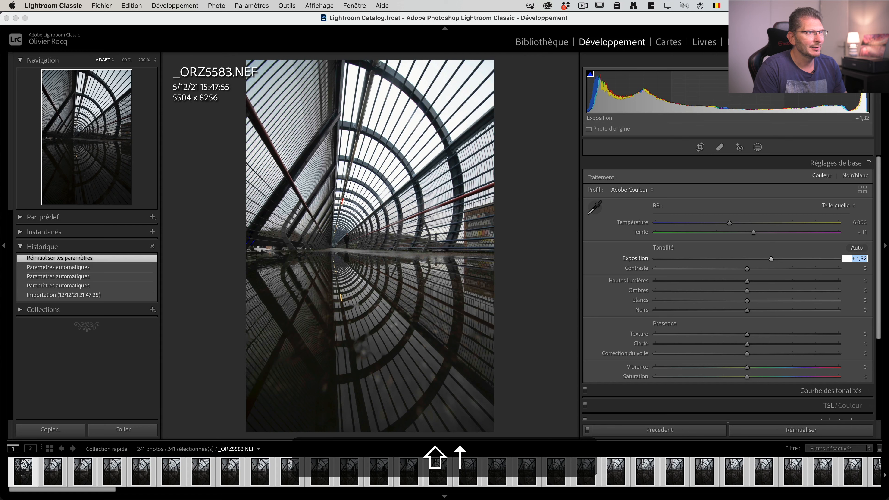
pyautogui.hotkey('shift', 'Up')
pyautogui.hotkey('shift', 'Up')
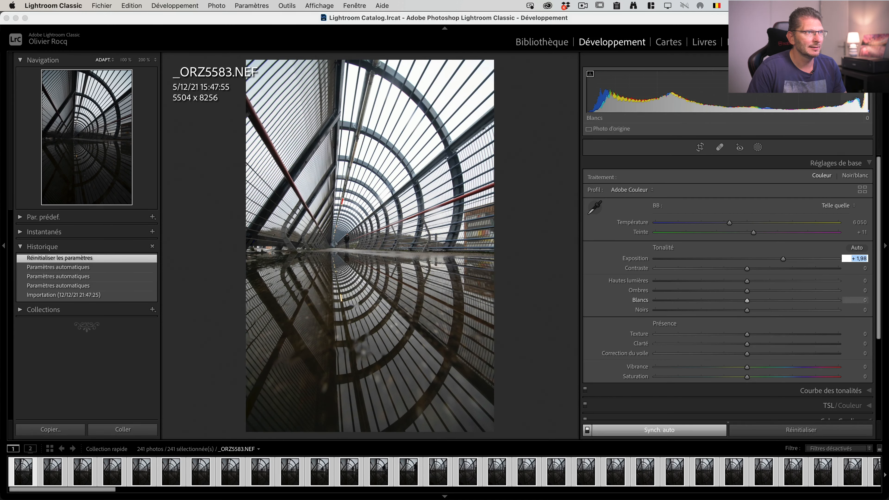
pyautogui.press('Return')
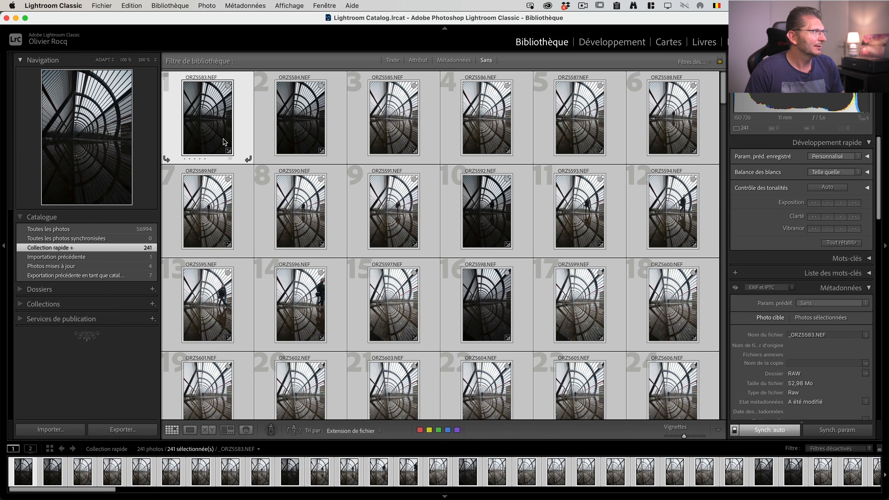
# Open _ORZ5583.NEF enlarged and check the automatic advance option among the photo commands.
pyautogui.doubleClick(223, 142)
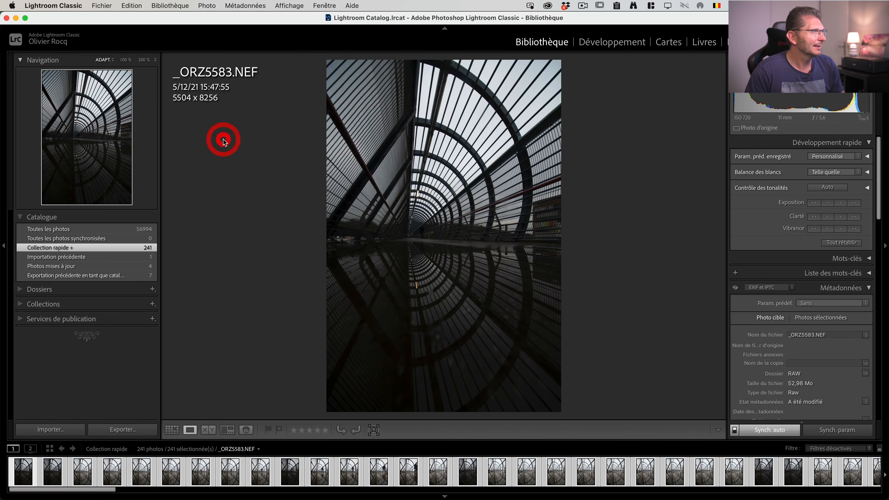
pyautogui.click(207, 6)
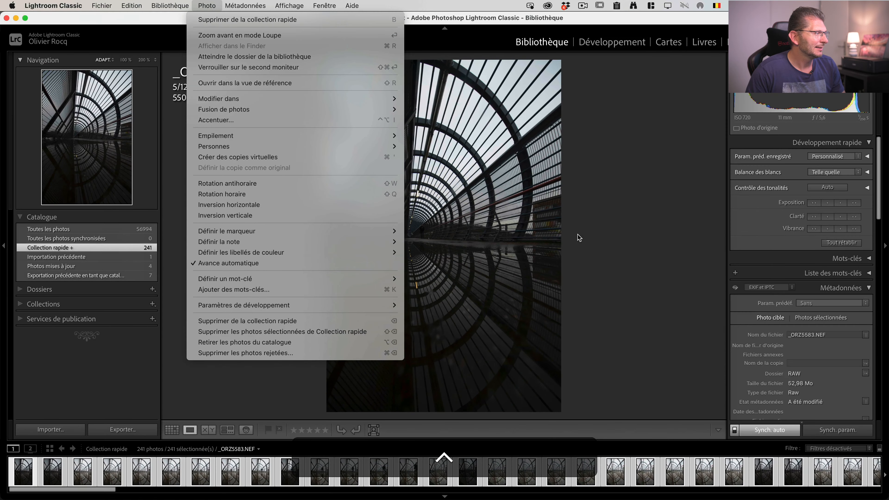
pyautogui.click(597, 225)
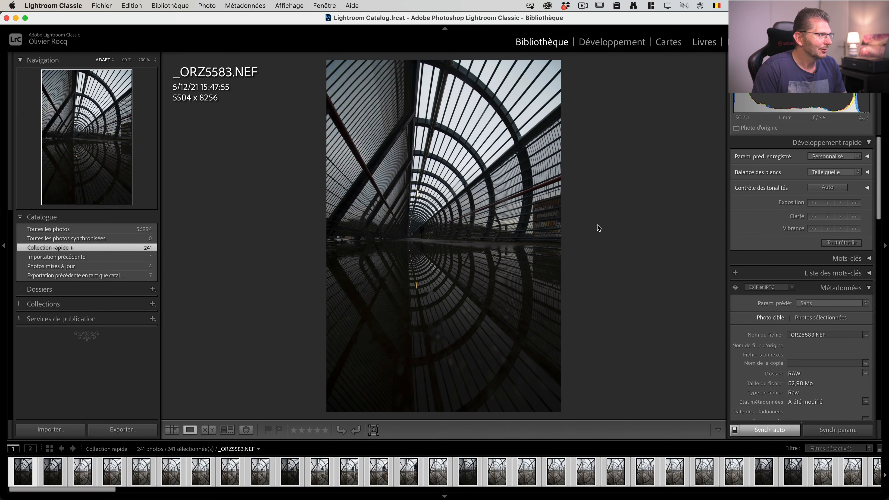
# Step through the enlarged photos up to _ORZ5594.NEF and return to the grid.
pyautogui.press('Right')
pyautogui.press('Right')
pyautogui.press('Right')
pyautogui.press('Right')
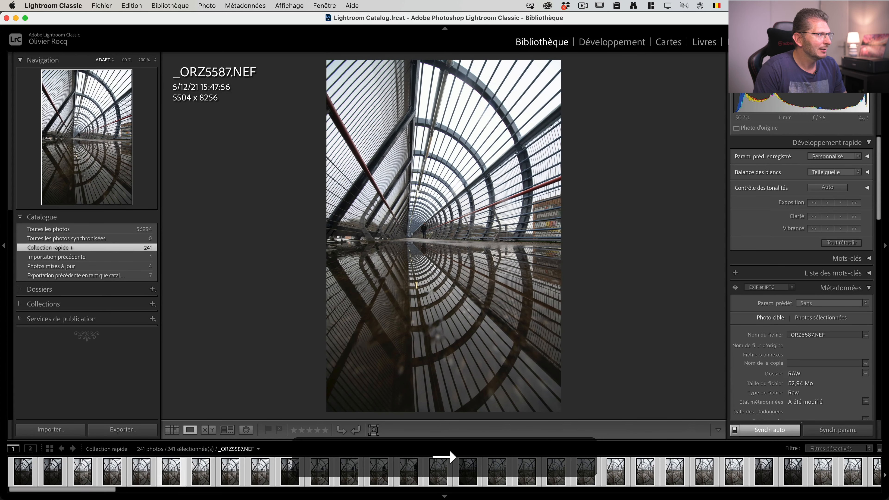
pyautogui.press('Right')
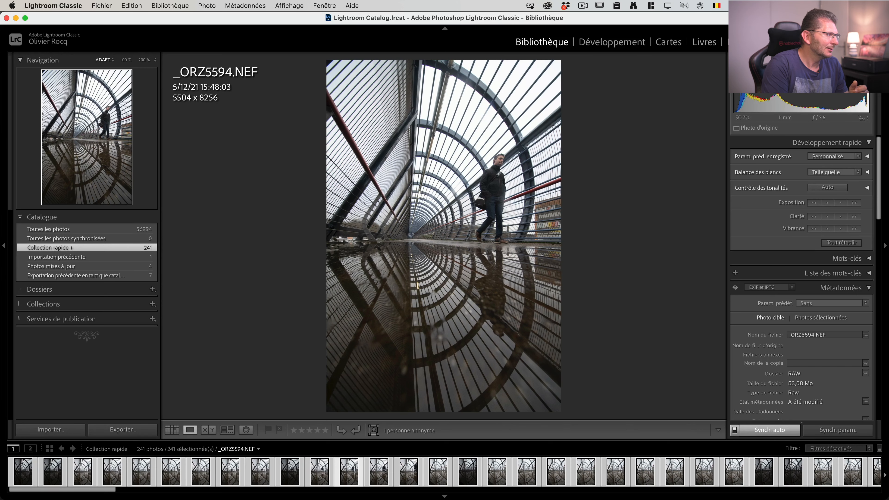
pyautogui.press('g')
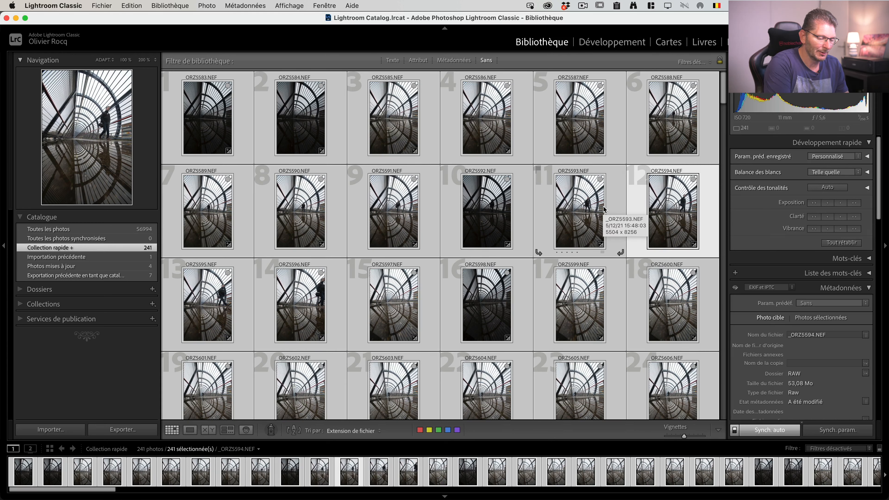
# Hide the filmstrip, the toolbar and both side panels around the grid.
pyautogui.press('F6')
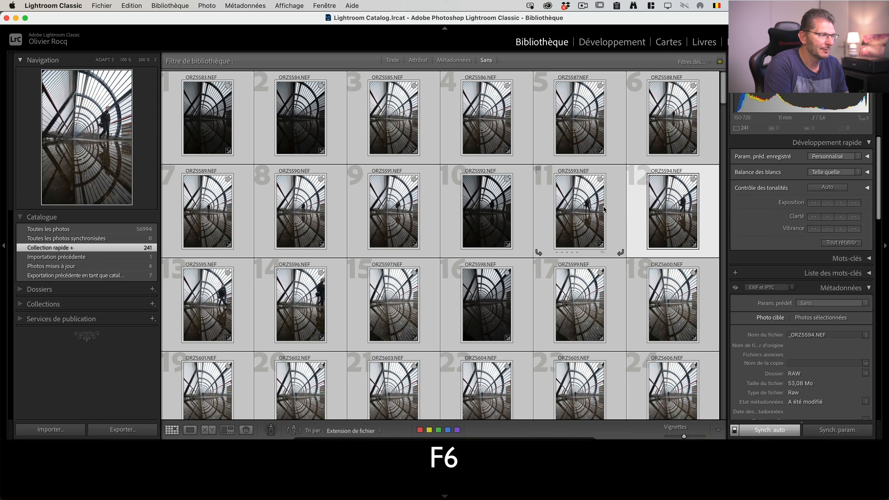
pyautogui.press('t')
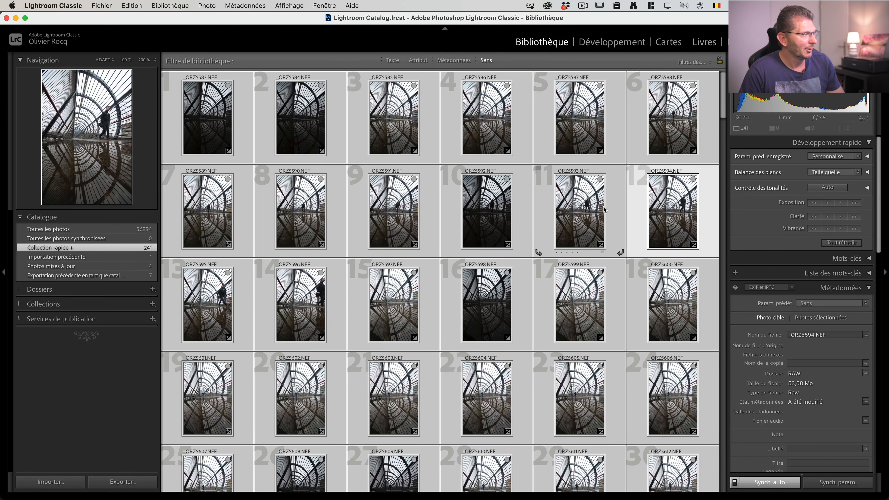
pyautogui.press('Tab')
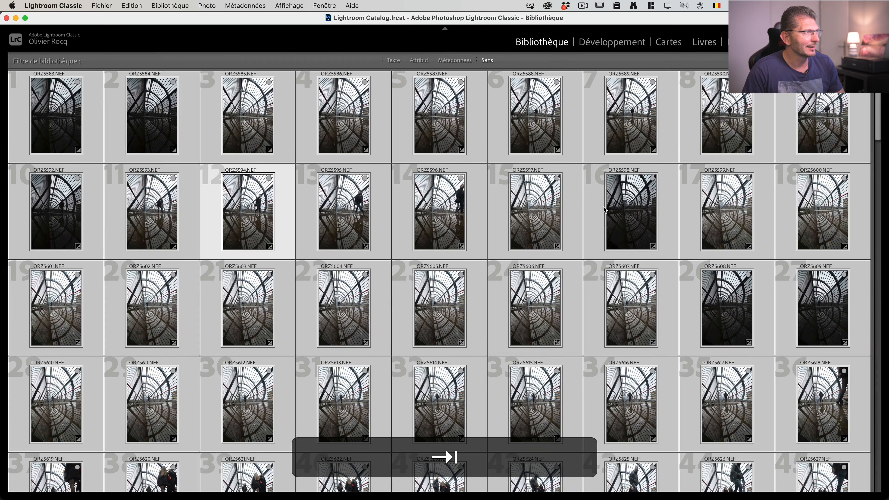
# Switch the window to full screen and hide the library filter bar and the module picker.
pyautogui.hotkey('shift', 'f')
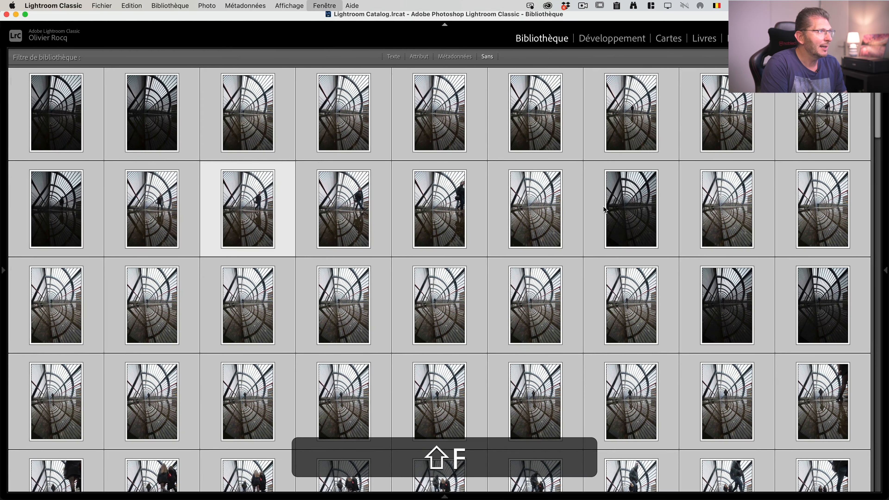
pyautogui.hotkey('shift', 'f')
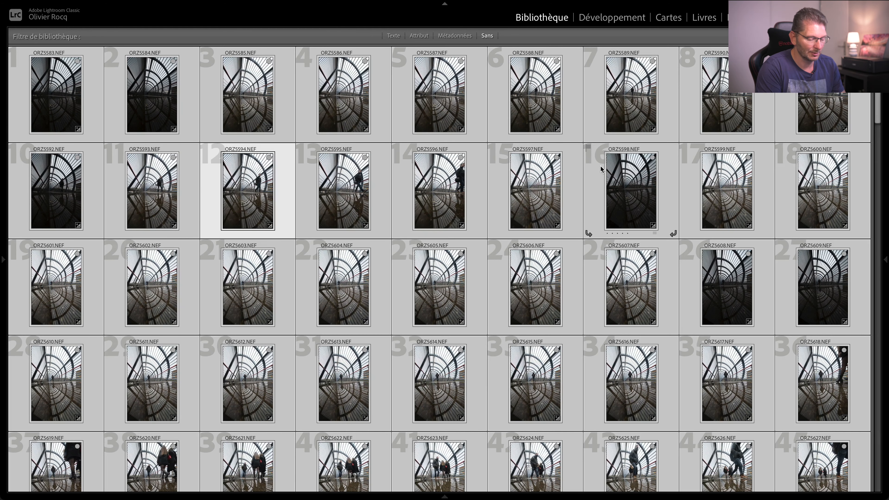
pyautogui.press('$')
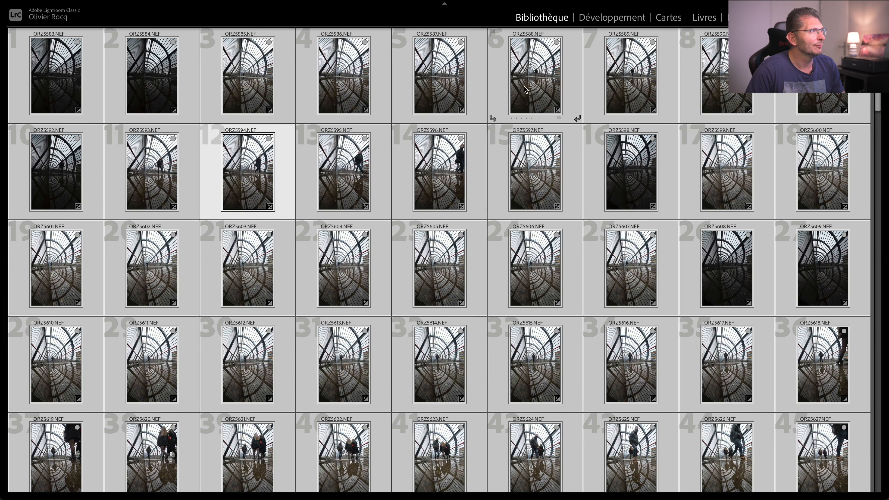
pyautogui.moveTo(446, 7)
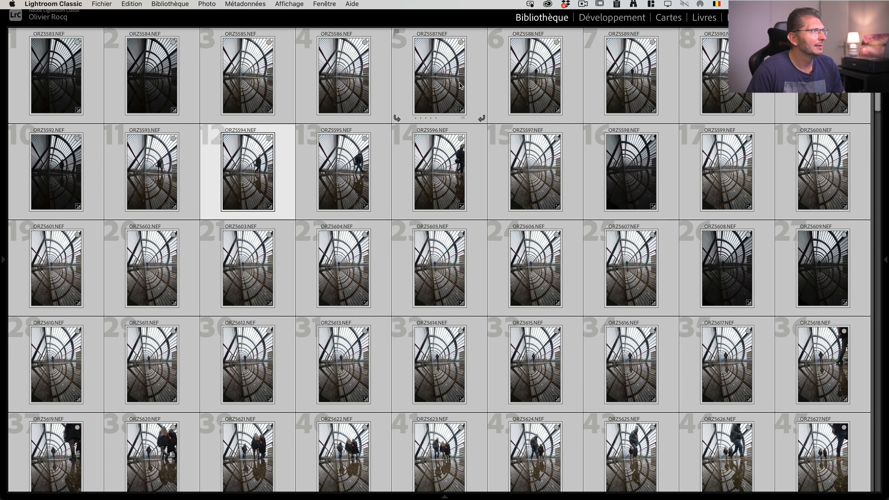
pyautogui.click(443, 5)
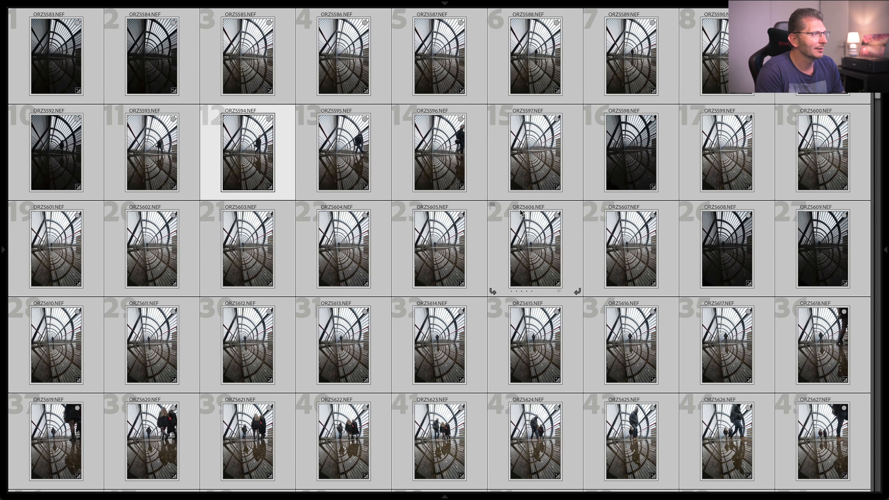
# Switch the grid cells to the style without file names or badges and enlarge the thumbnails to six per row.
pyautogui.press('j')
pyautogui.press('j')
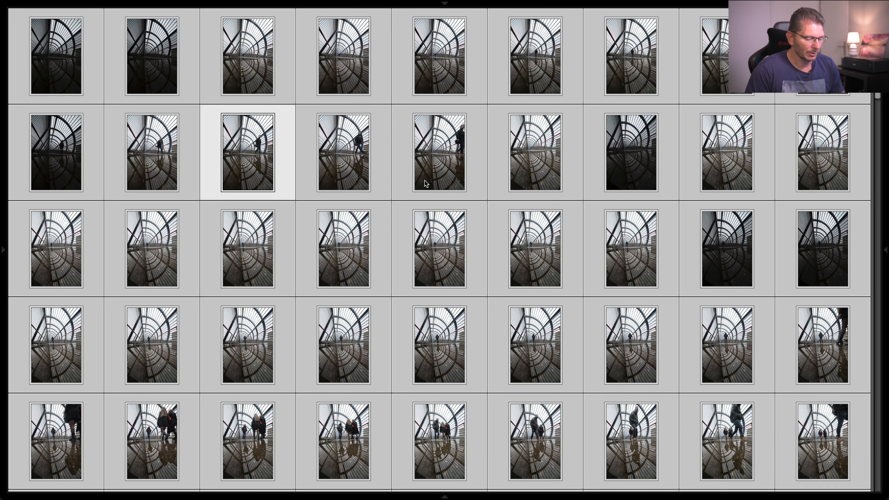
pyautogui.press('=')
pyautogui.press('=')
pyautogui.press('=')
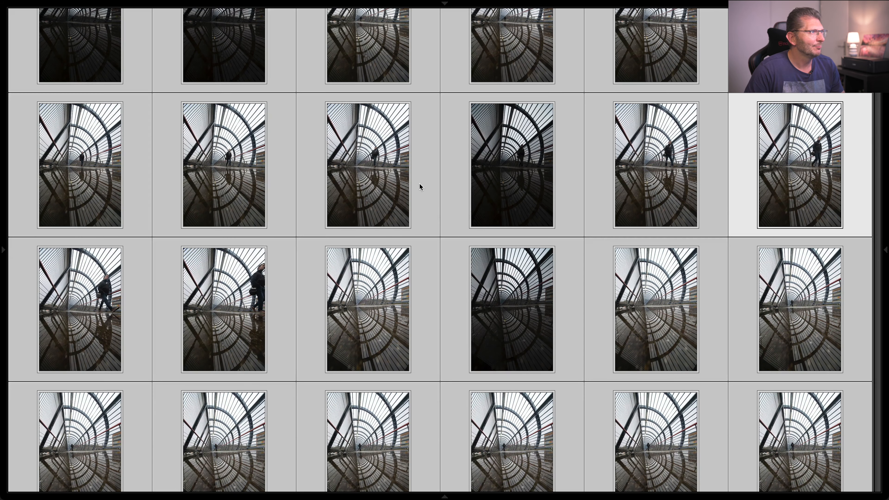
# Browse the start of the series, make _ORZ5610.NEF the active photo and rate the selected photos one star.
pyautogui.scroll(2, 420, 184)
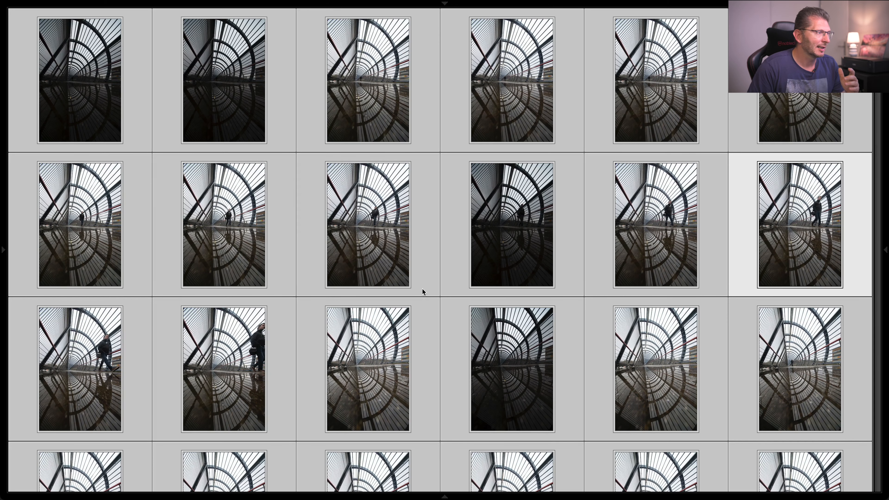
pyautogui.scroll(-5, 422, 287)
pyautogui.scroll(-3, 426, 278)
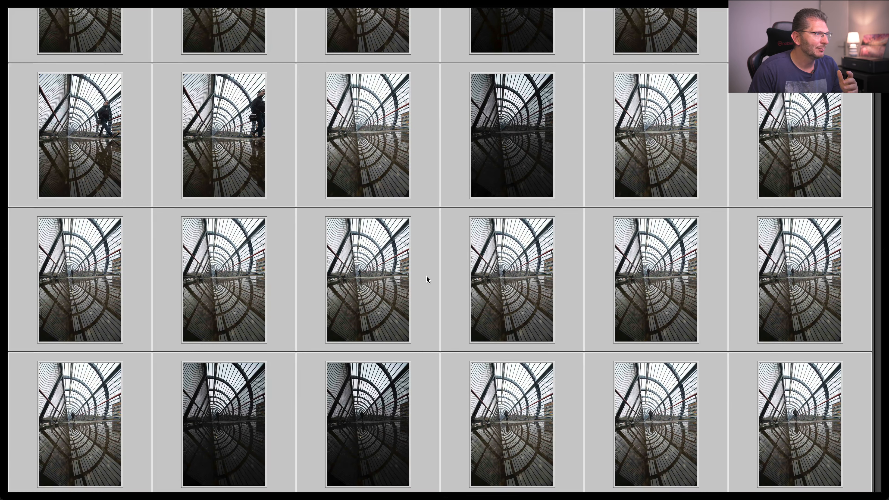
pyautogui.scroll(-3, 426, 276)
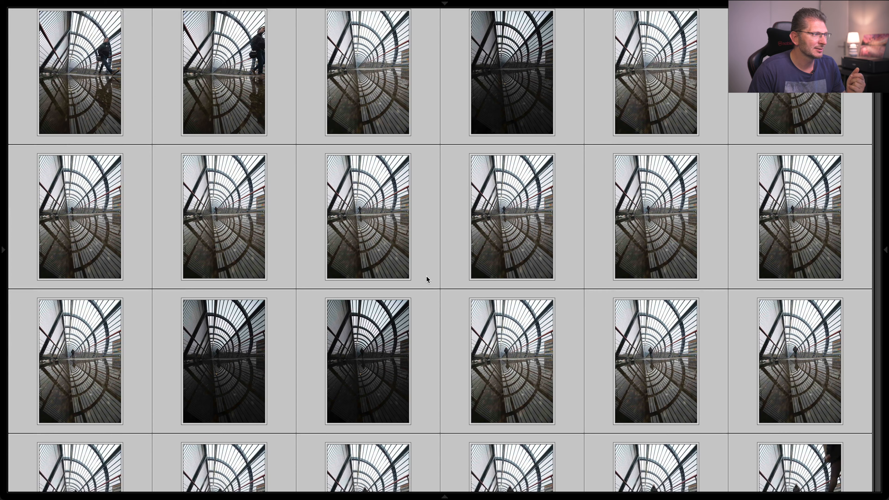
pyautogui.scroll(-2, 508, 347)
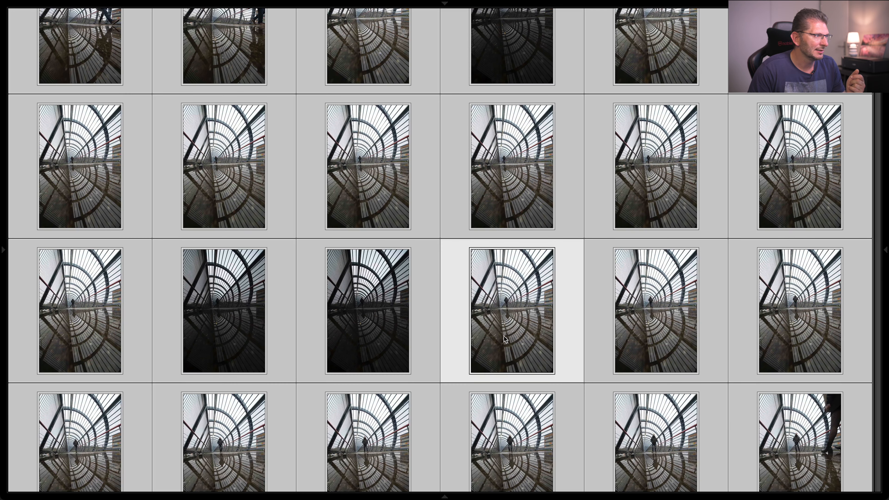
pyautogui.press('shift')
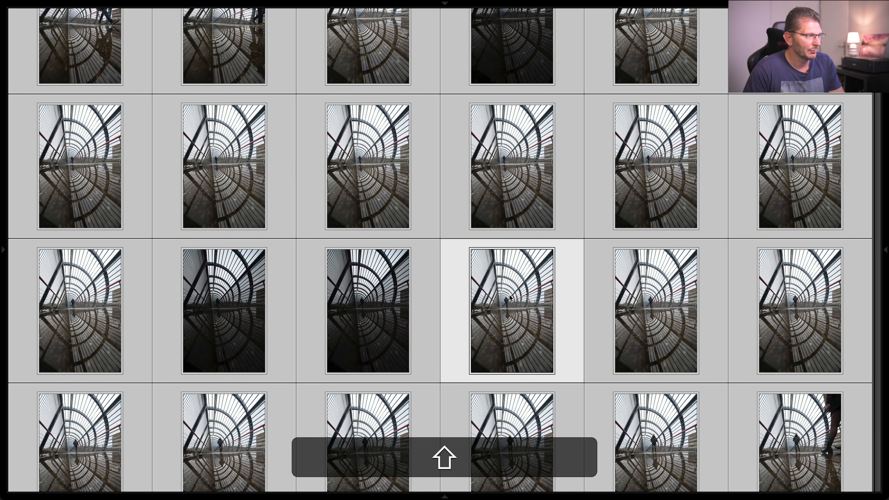
pyautogui.hotkey('shift', '1')
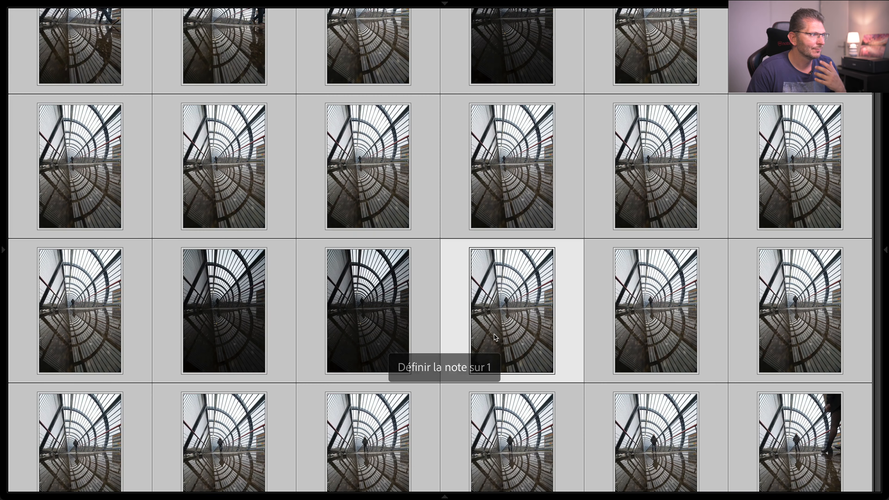
# Display the cell details to check the star ratings, and return to the cells without information.
pyautogui.scroll(-2, 493, 334)
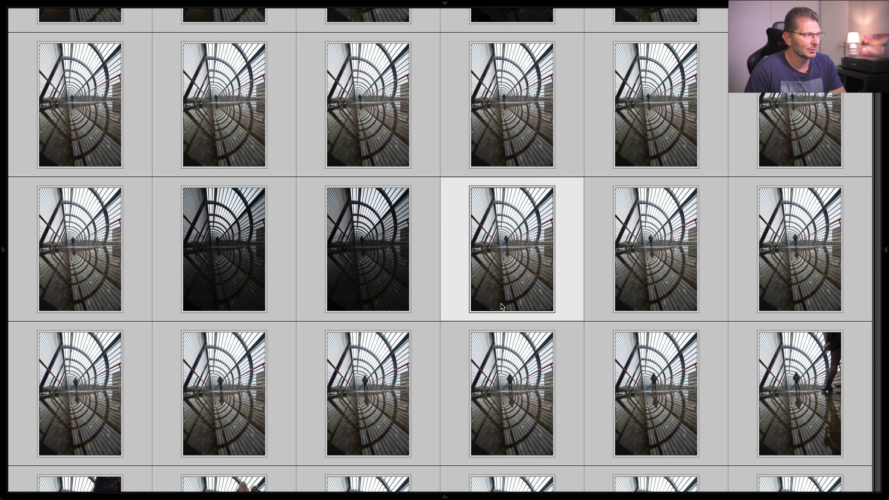
pyautogui.press('j')
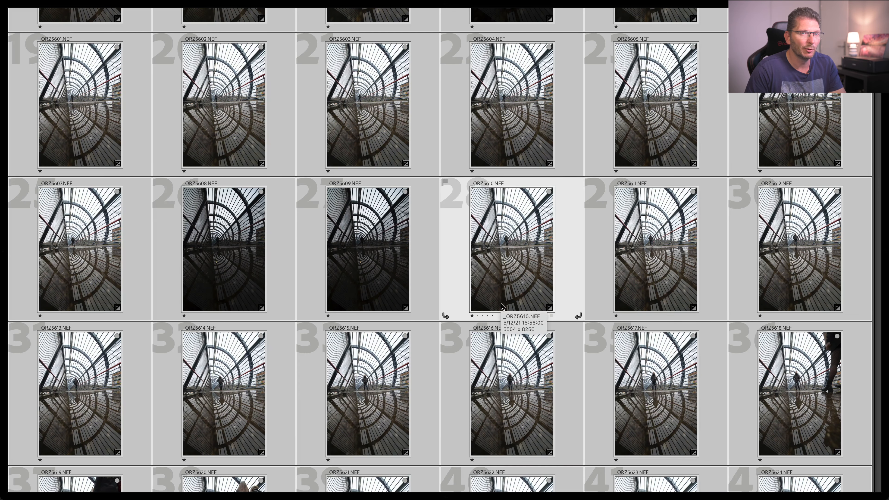
pyautogui.press('j')
pyautogui.press('j')
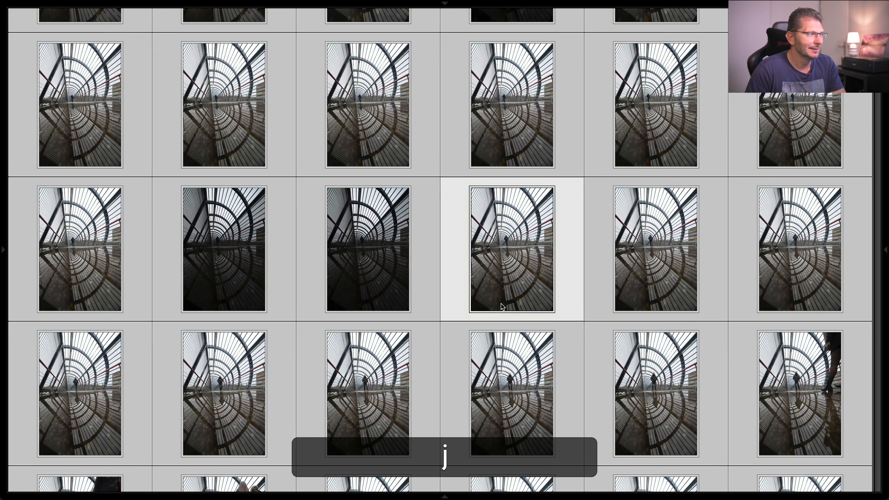
# Make a photo of the two distant walkers further down the series active and apply a one-star rating.
pyautogui.scroll(-3, 463, 321)
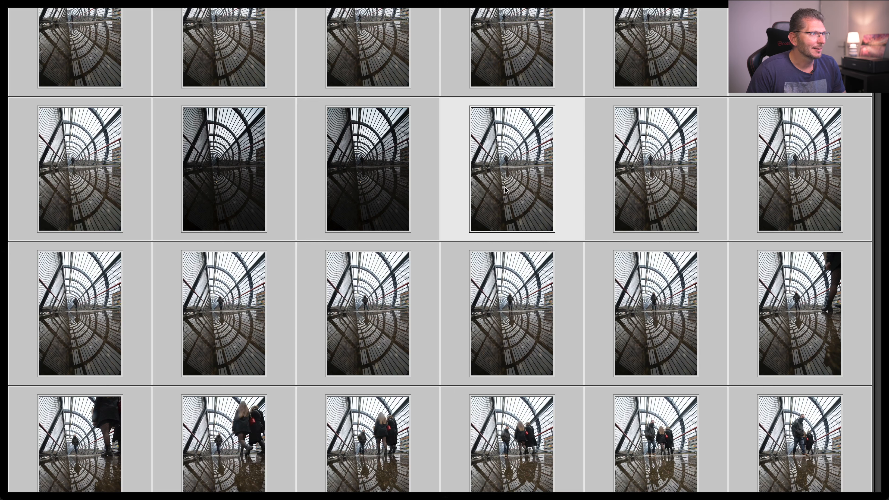
pyautogui.scroll(-2, 506, 227)
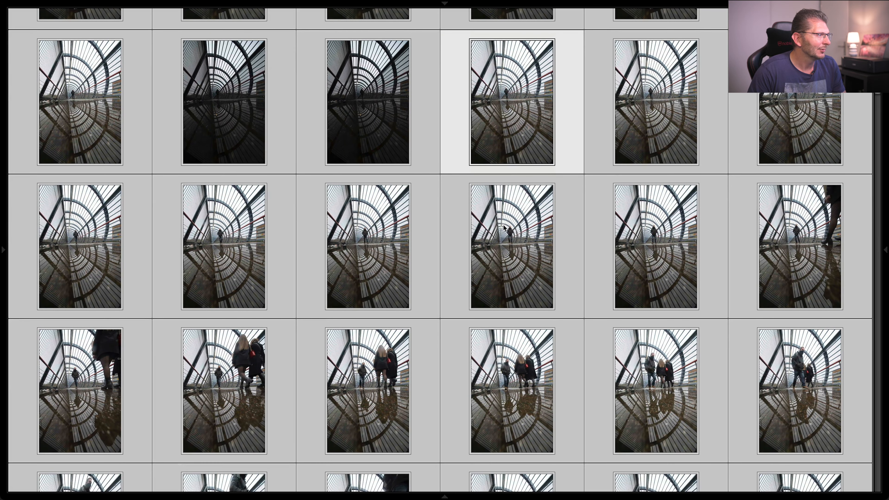
pyautogui.scroll(-3, 332, 392)
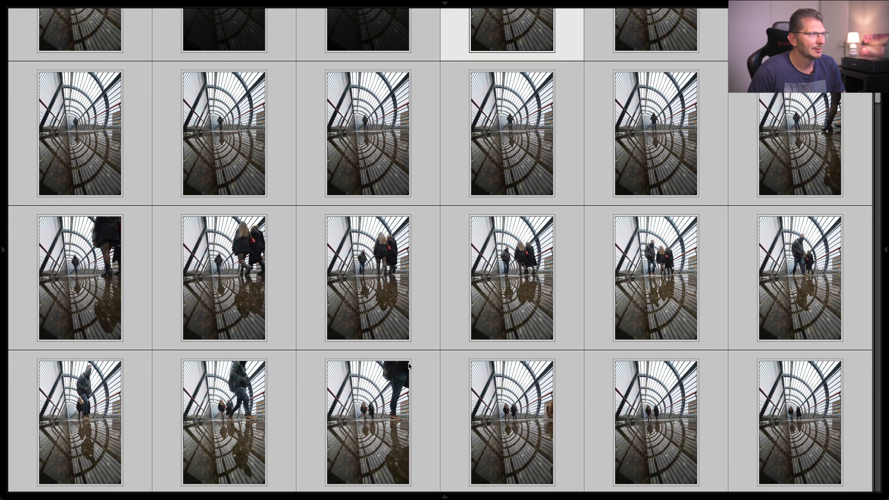
pyautogui.scroll(-10, 405, 373)
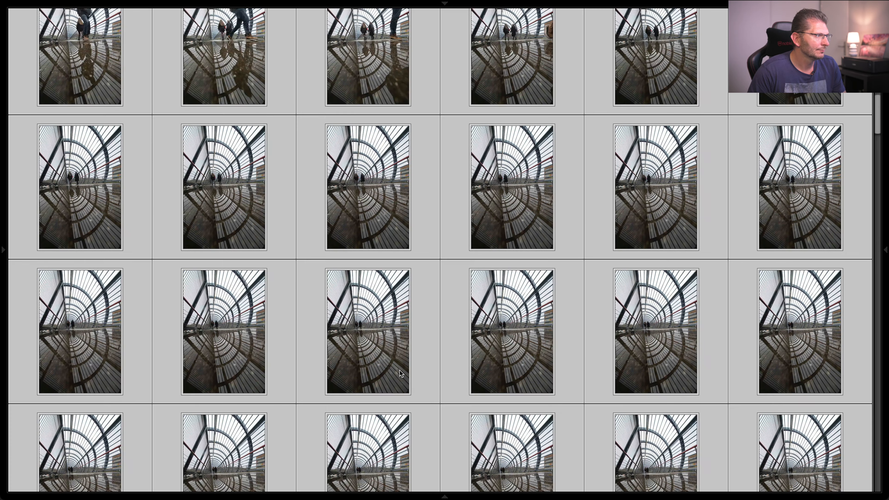
pyautogui.click(492, 356)
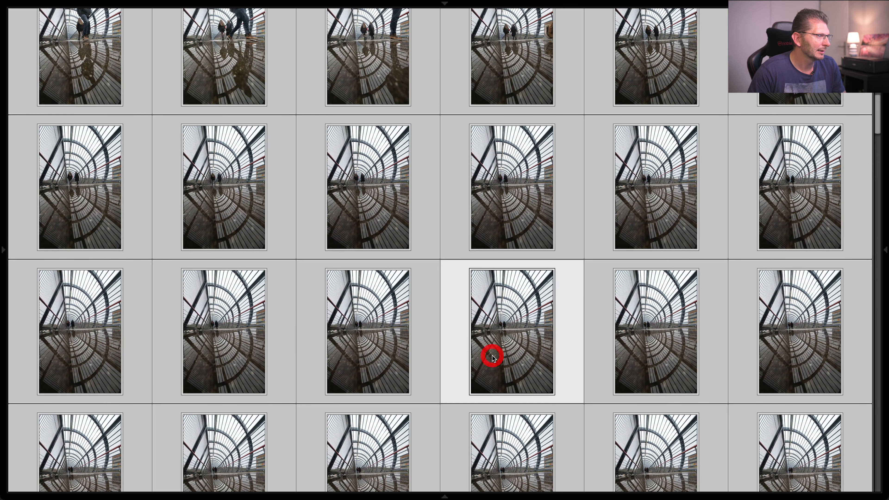
pyautogui.hotkey('shift', '1')
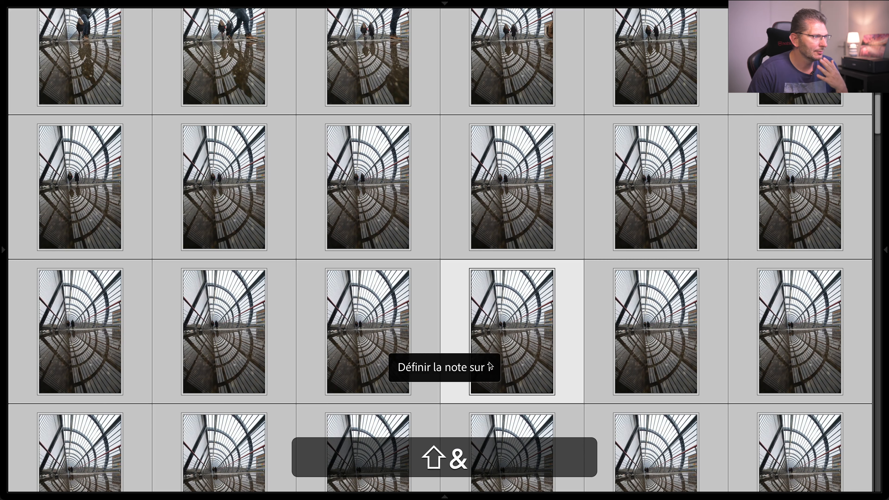
# Find the photos with the red-coated walker, view _ORZ5670.NEF enlarged and return to the grid.
pyautogui.scroll(-1, 487, 382)
pyautogui.scroll(-5, 484, 386)
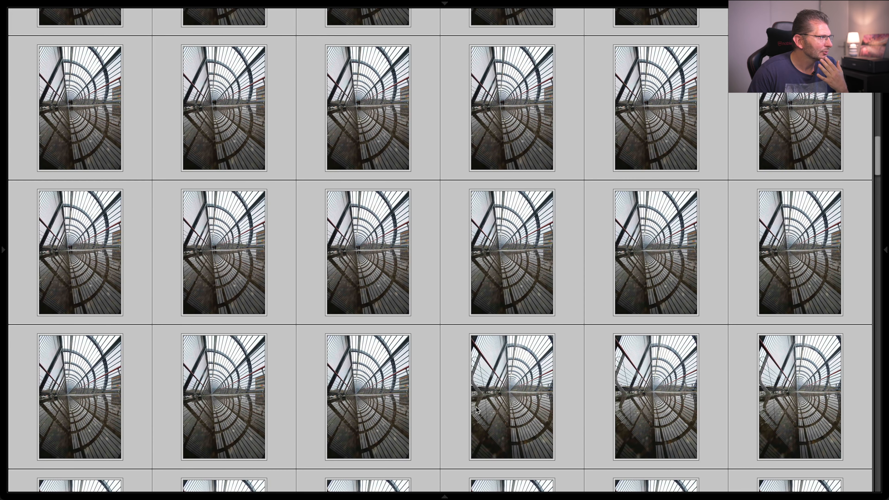
pyautogui.scroll(-6, 476, 411)
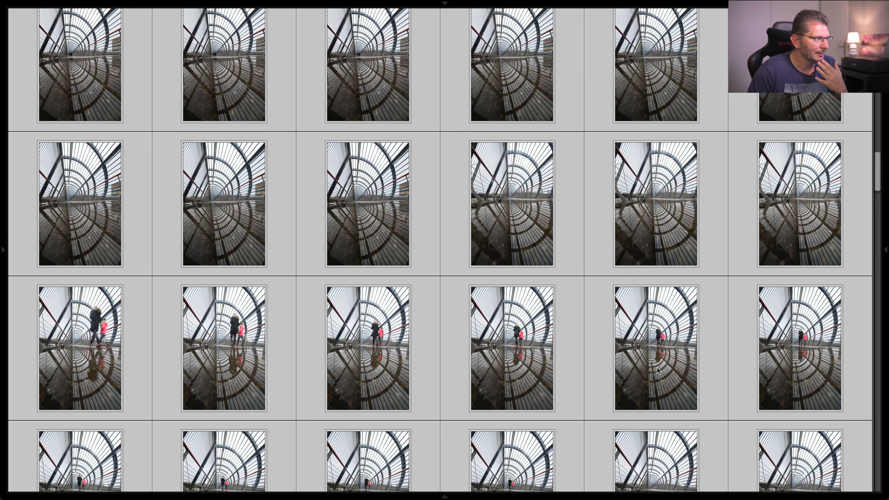
pyautogui.doubleClick(522, 348)
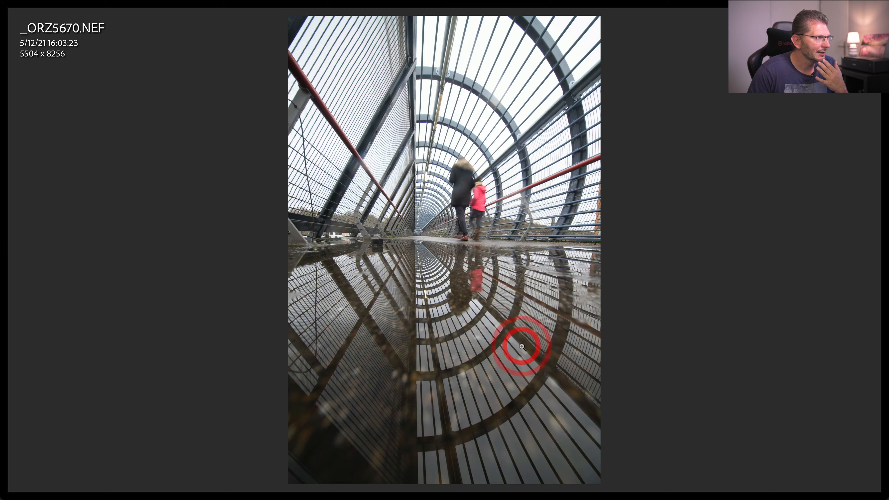
pyautogui.press('g')
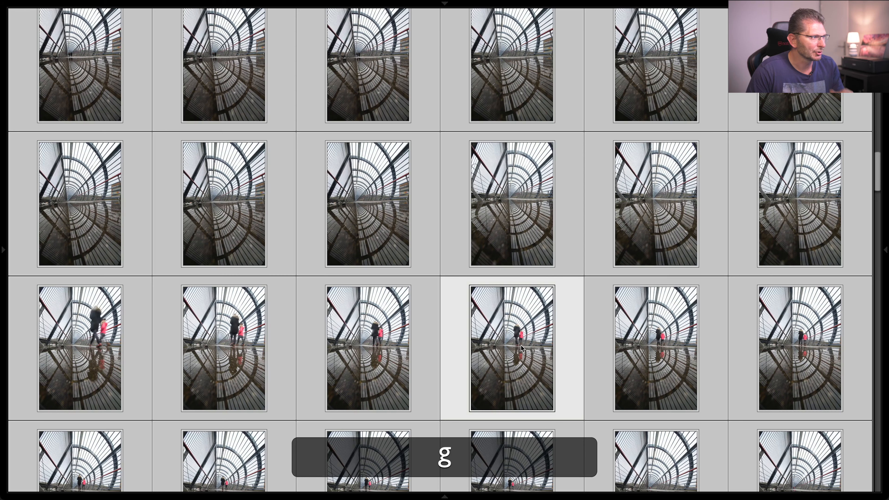
# Browse further down the series, view _ORZ5704.NEF of the approaching man in dark clothing enlarged and return to the grid.
pyautogui.scroll(-5, 524, 386)
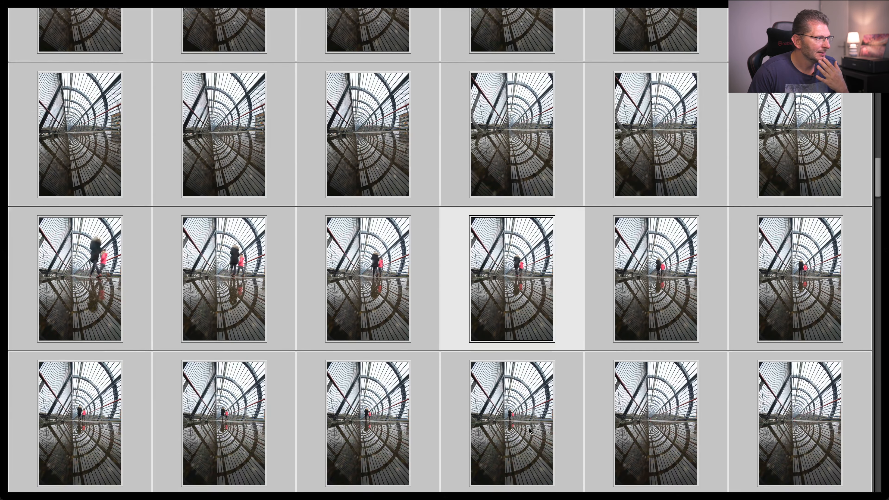
pyautogui.scroll(-10, 528, 429)
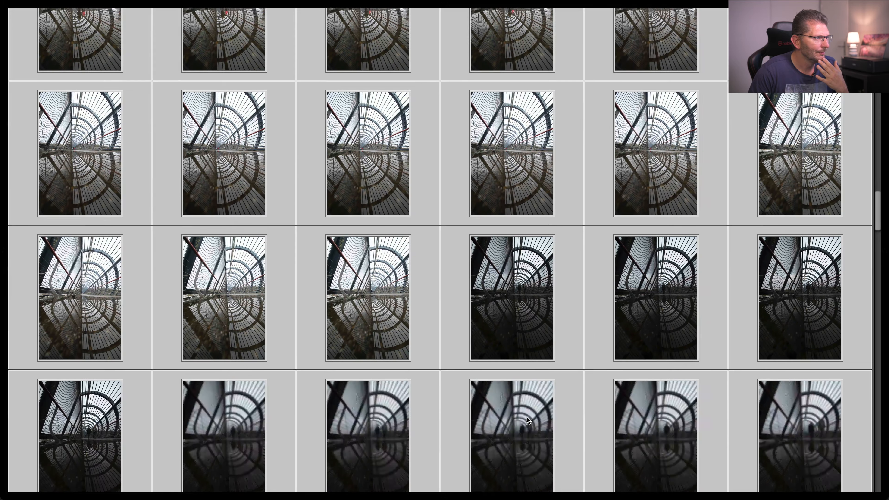
pyautogui.scroll(-10, 515, 375)
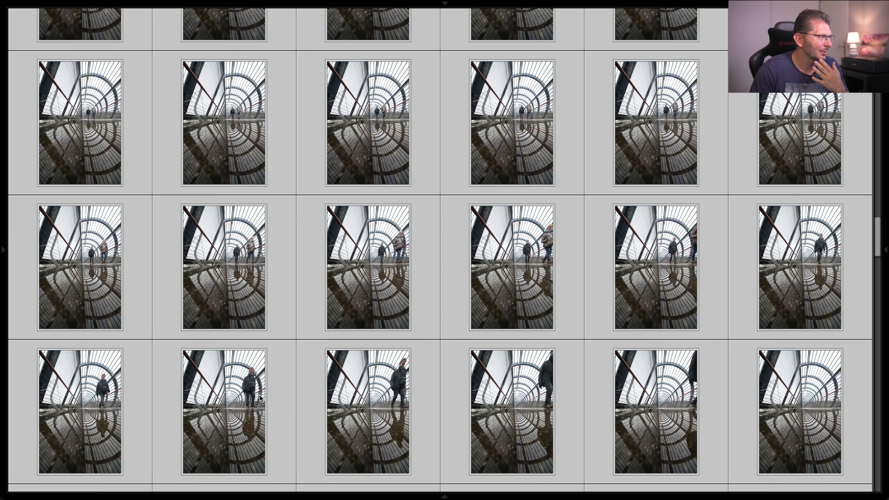
pyautogui.doubleClick(251, 392)
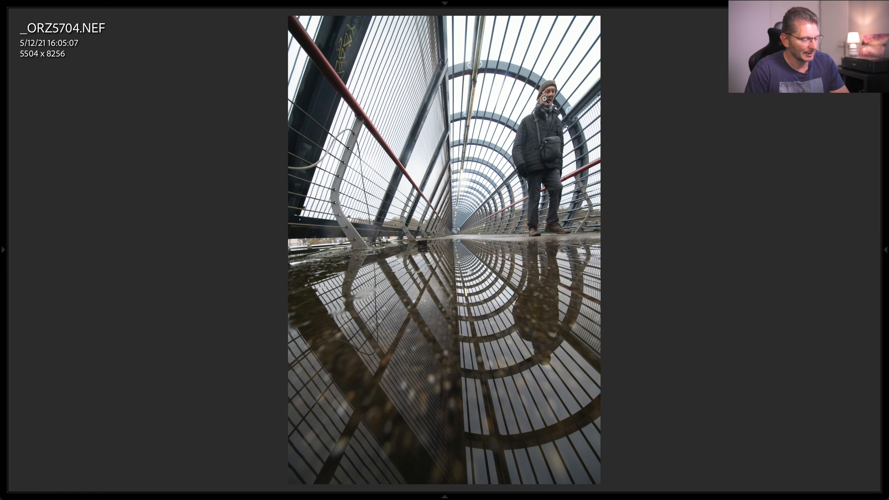
pyautogui.press('g')
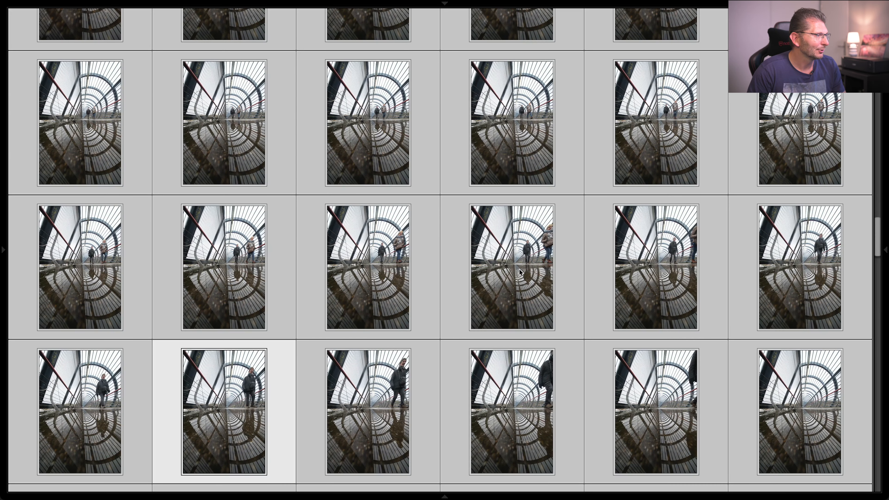
# Find the first photo with the glass ball, view _ORZ5710.NEF enlarged and return to the grid.
pyautogui.scroll(-5, 494, 305)
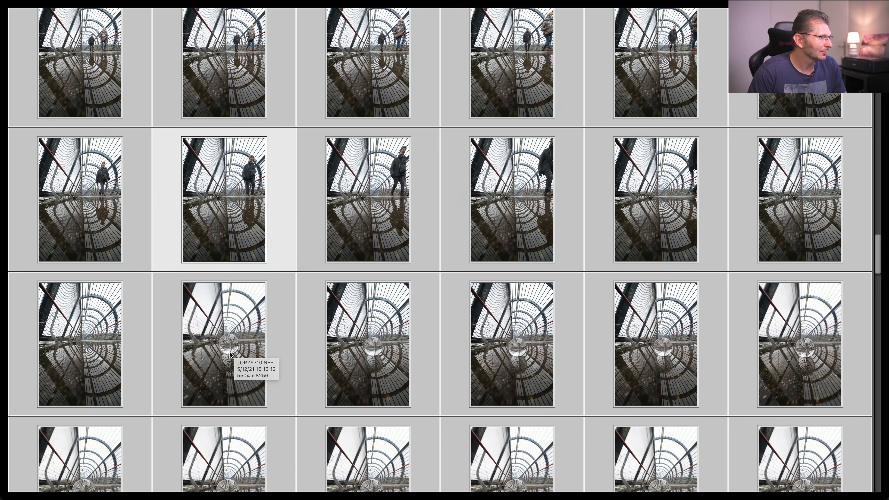
pyautogui.doubleClick(230, 353)
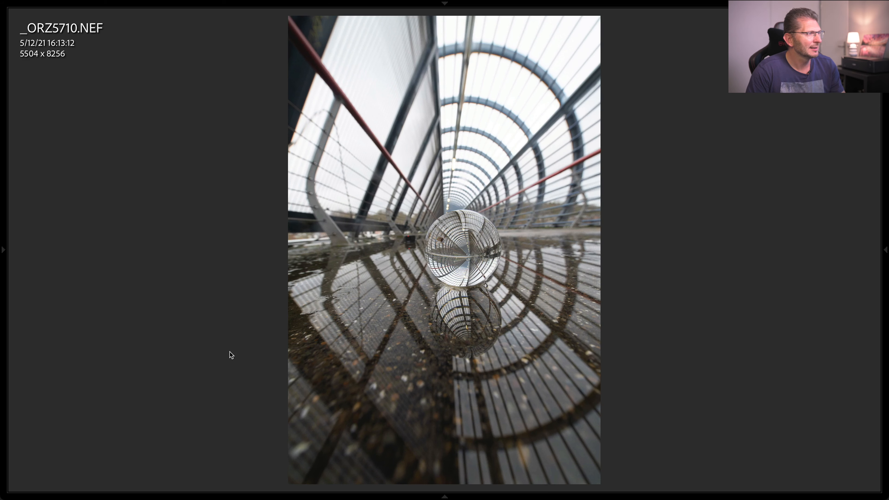
pyautogui.press('g')
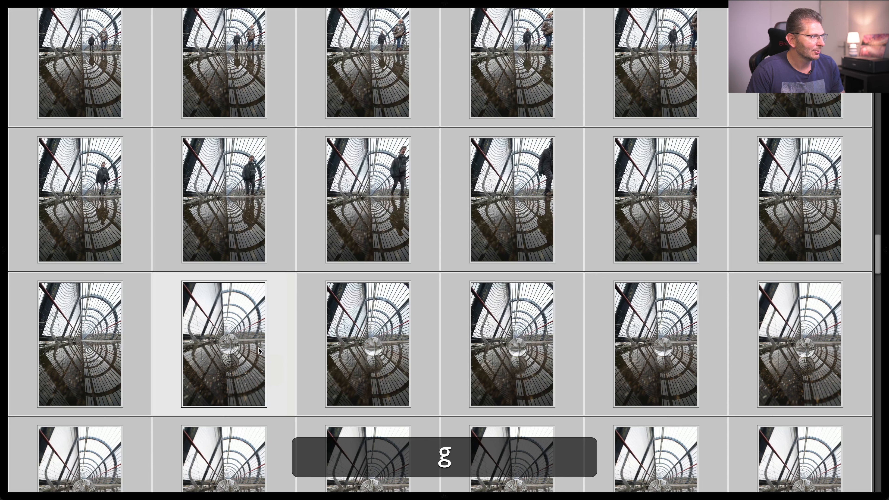
# View the glass ball photo _ORZ5718.NEF enlarged, return to the grid and rate the photo one star.
pyautogui.scroll(-3, 401, 358)
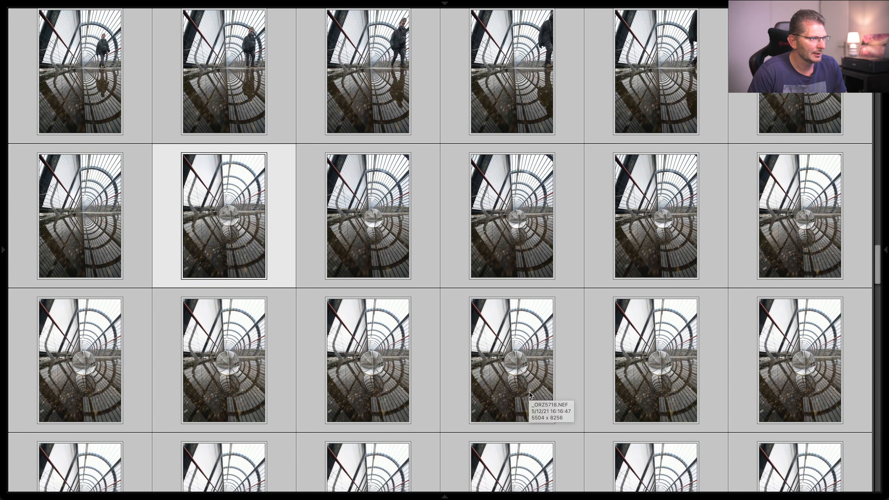
pyautogui.doubleClick(529, 392)
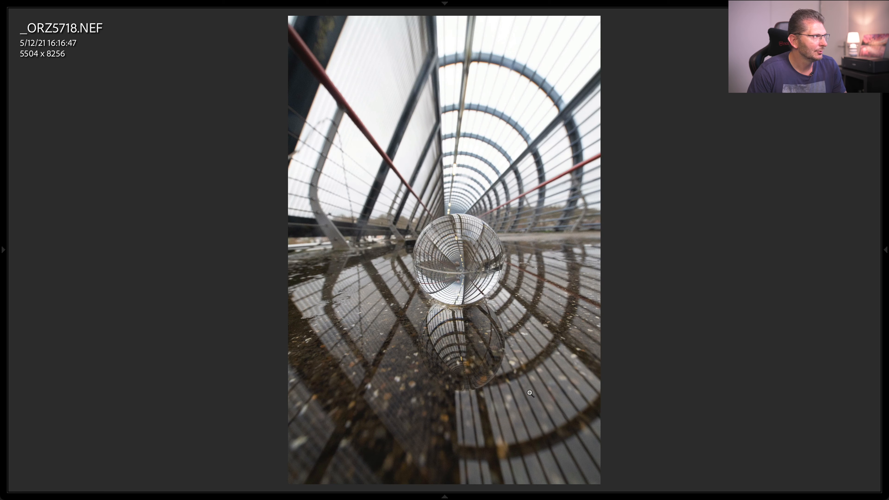
pyautogui.press('g')
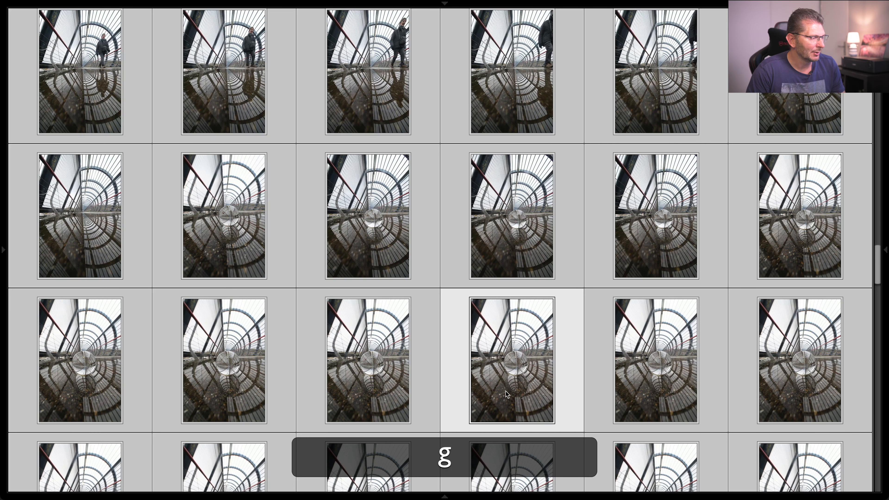
pyautogui.hotkey('shift', '&')
# Open _ORZ5724.NEF in the next row enlarged, rate it one star and return to the grid.
pyautogui.scroll(-2, 504, 390)
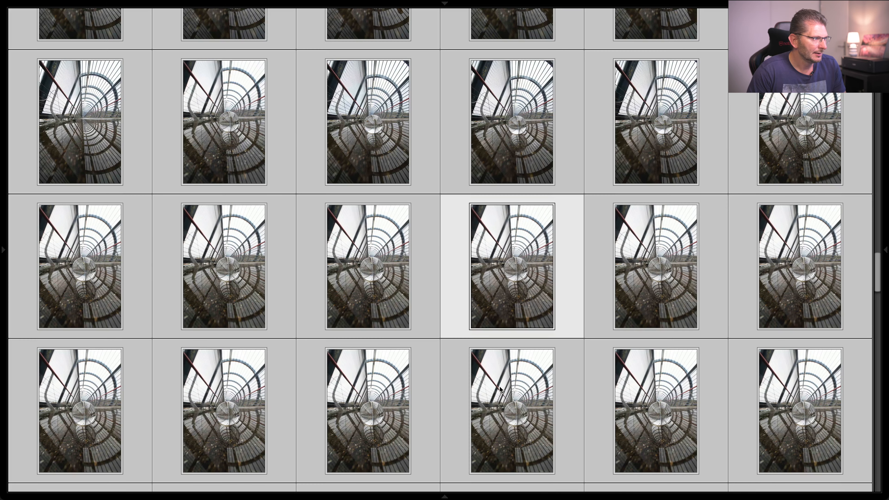
pyautogui.click(509, 411)
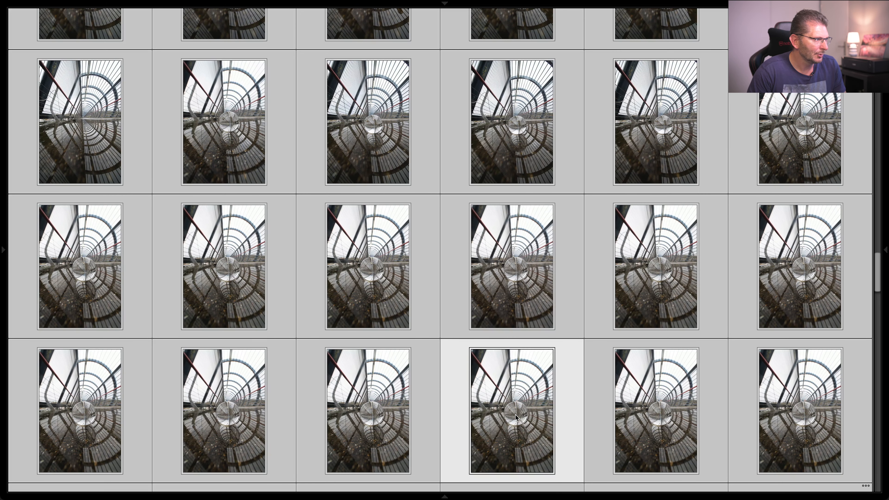
pyautogui.doubleClick(515, 415)
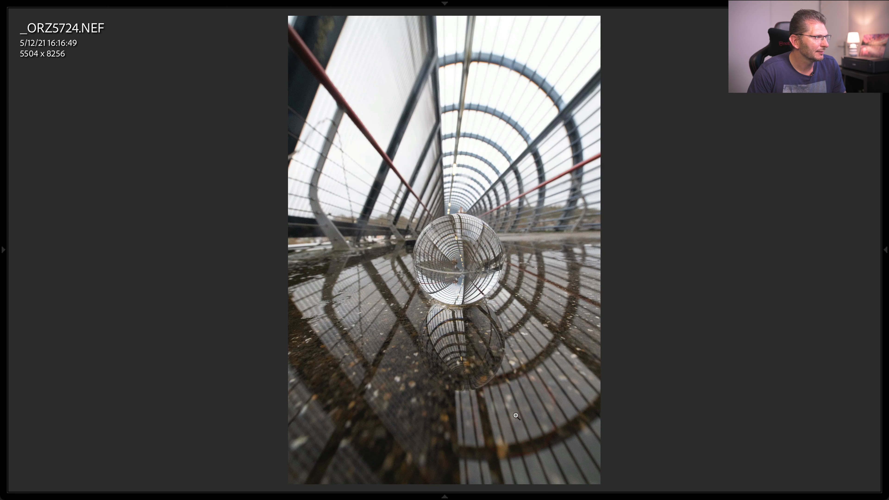
pyautogui.hotkey('shift', '&')
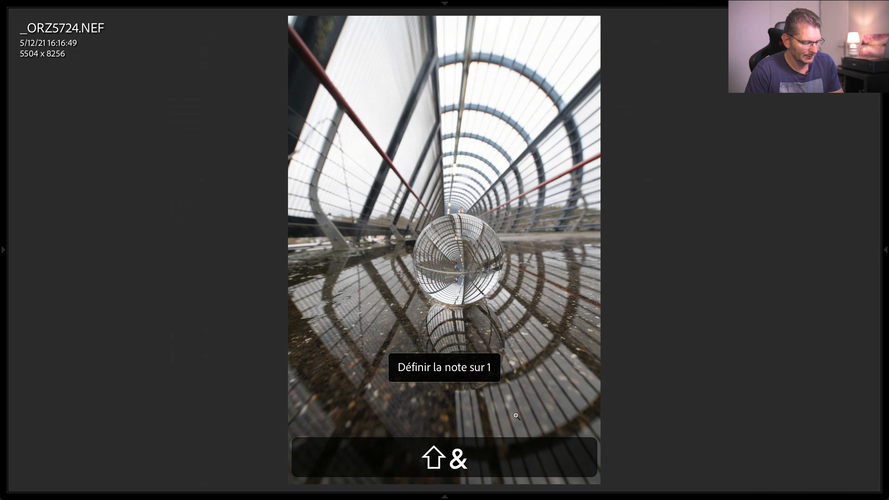
pyautogui.doubleClick(516, 416)
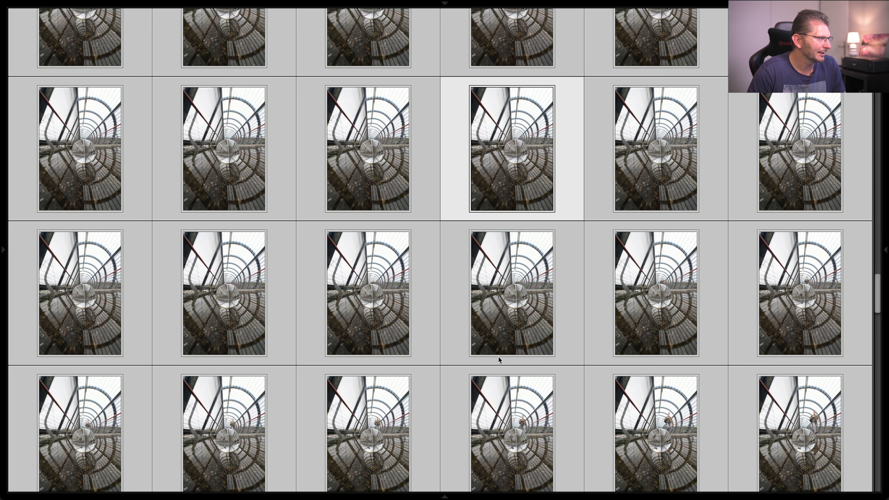
# Rate one star the fourth portrait-format photo in the row where a distant walker appears behind the glass ball.
pyautogui.scroll(-2, 501, 354)
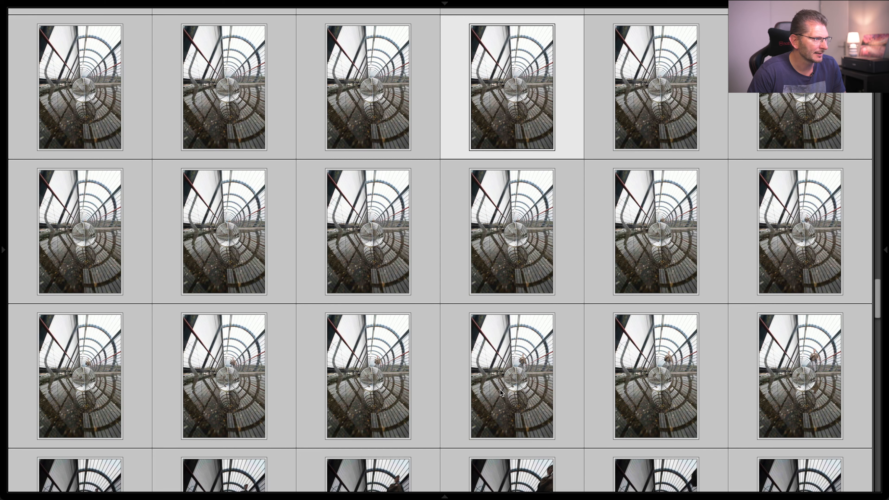
pyautogui.click(515, 380)
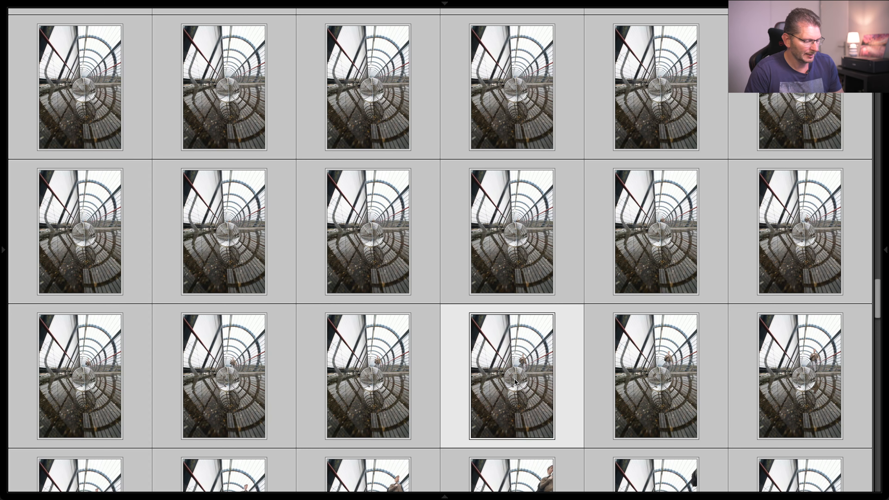
pyautogui.hotkey('shift', '1')
# Compare the first landscape glass ball photos and rate one star the fifth photo in the first full landscape row.
pyautogui.scroll(-10, 505, 387)
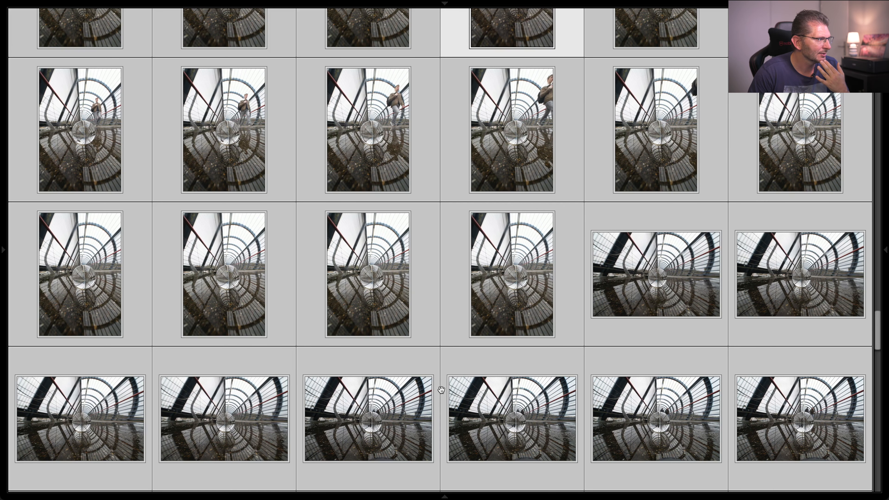
pyautogui.scroll(-1, 438, 389)
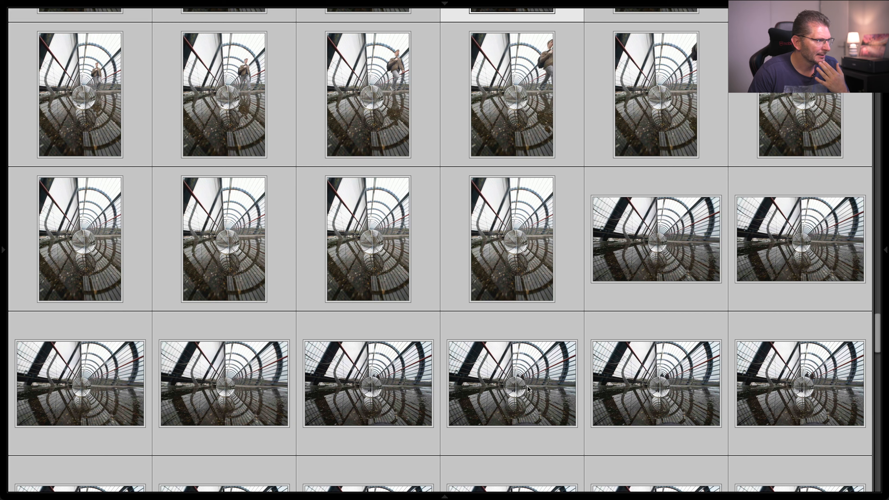
pyautogui.click(522, 394)
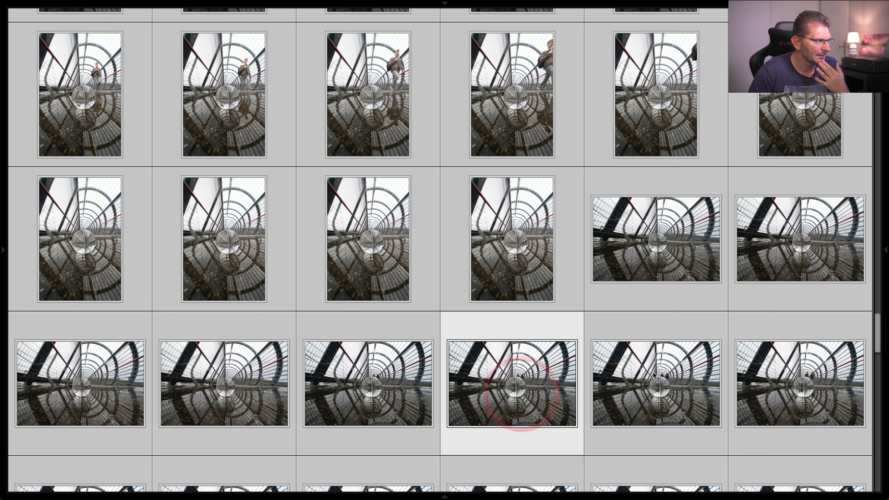
pyautogui.click(669, 385)
pyautogui.hotkey('shift', '1')
# In the next landscape row, make the third photo, with two walkers behind the ball, active and rate it one star.
pyautogui.scroll(-3, 661, 383)
pyautogui.click(498, 361)
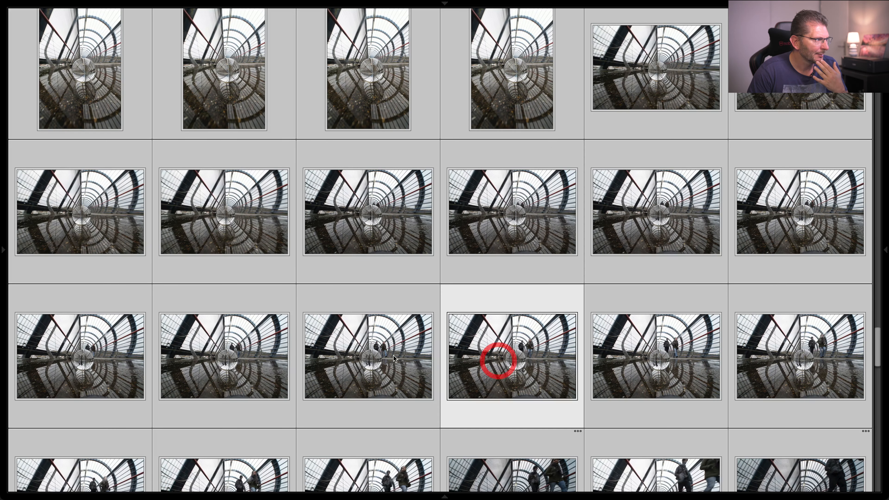
pyautogui.click(380, 358)
pyautogui.hotkey('shift', '1')
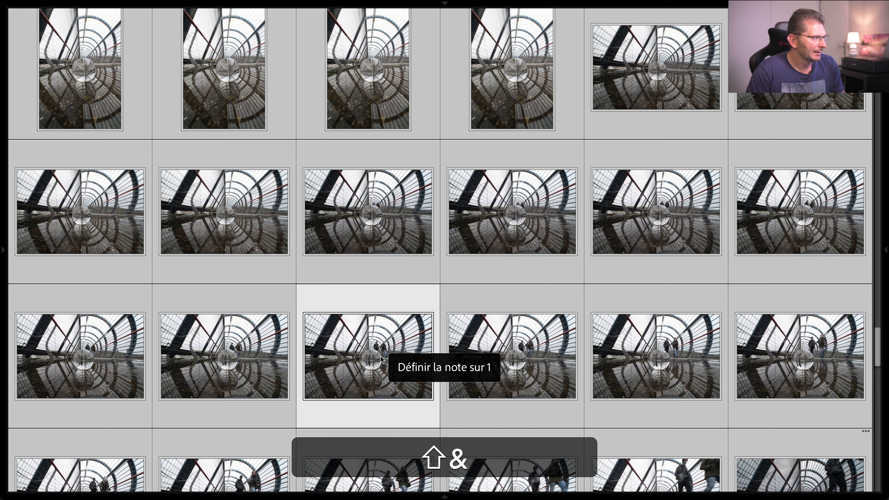
# Browse the following rows and rate one star the photo of a single dark-clothed walker directly behind the glass ball.
pyautogui.scroll(-3, 381, 357)
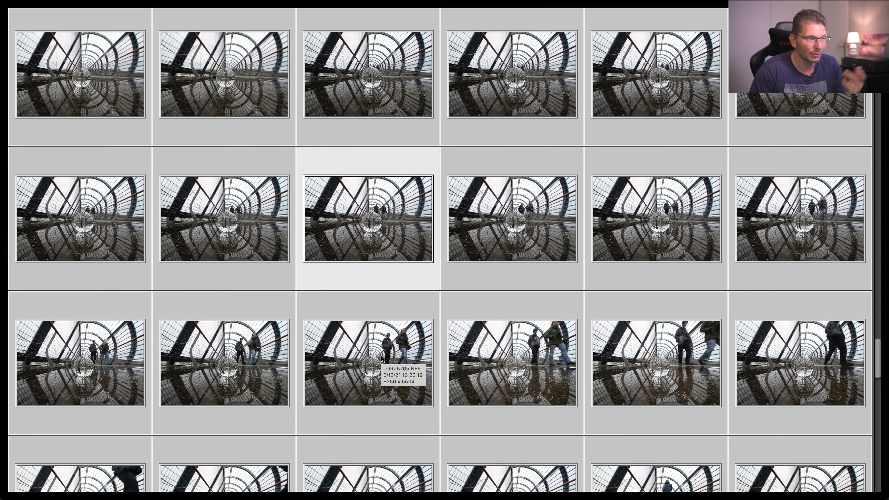
pyautogui.scroll(-15, 366, 353)
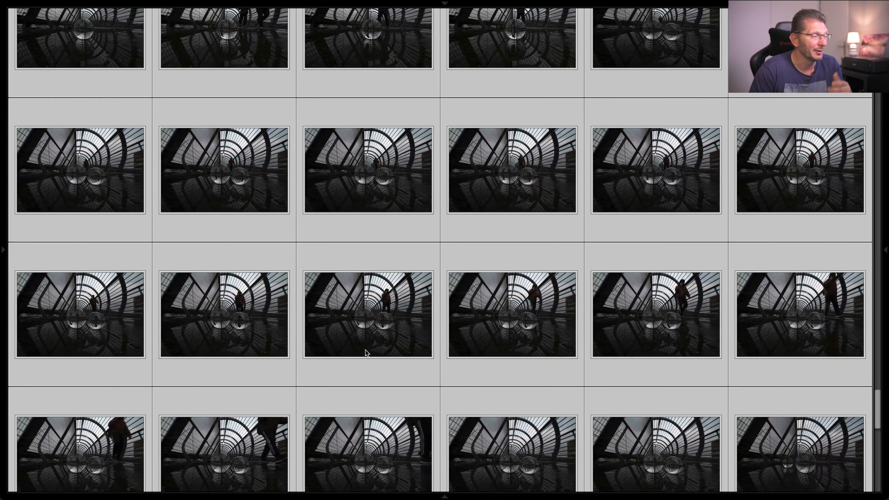
pyautogui.scroll(5, 365, 349)
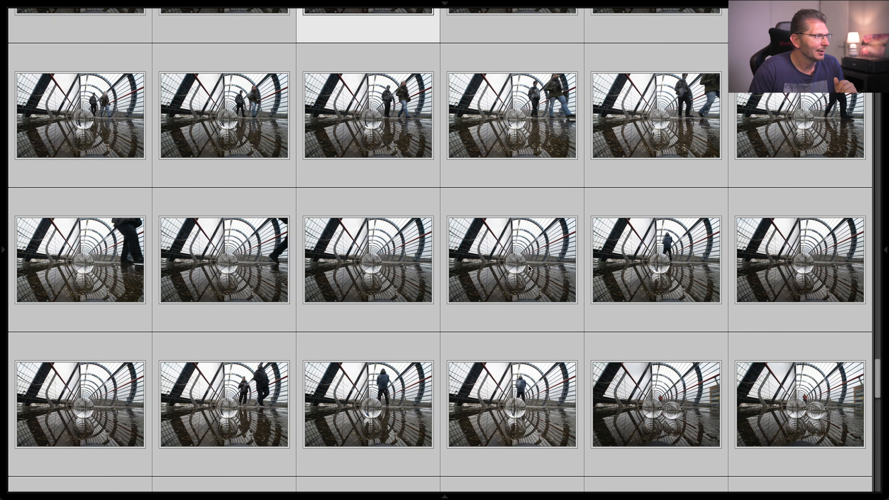
pyautogui.click(666, 271)
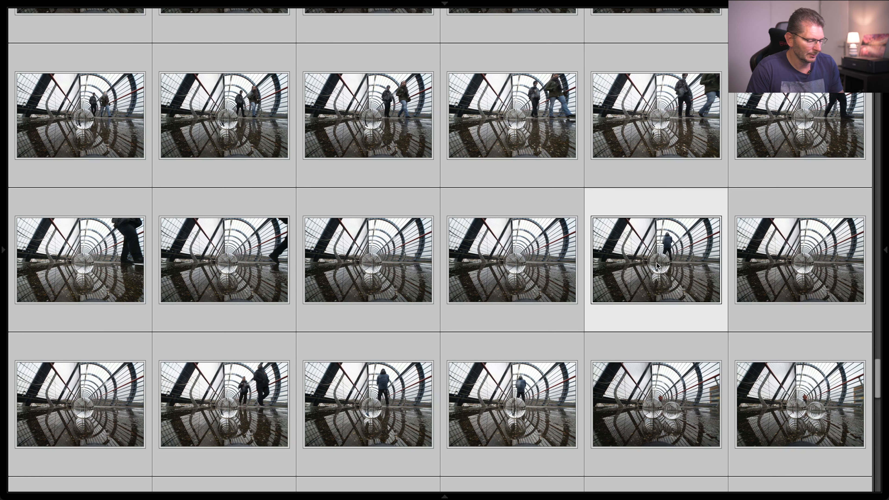
pyautogui.hotkey('shift', '1')
# Among the photos with two glass balls, rate one star the last in the row with the distant red-jacketed walker.
pyautogui.scroll(-5, 580, 286)
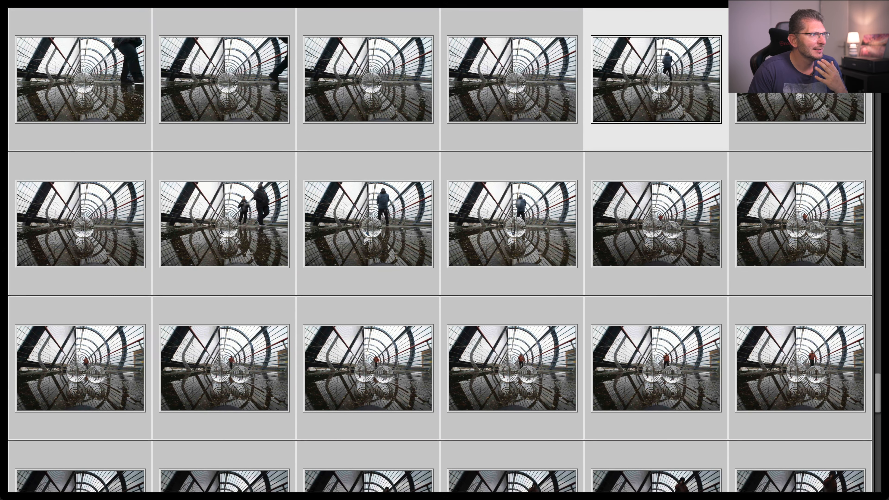
pyautogui.click(670, 224)
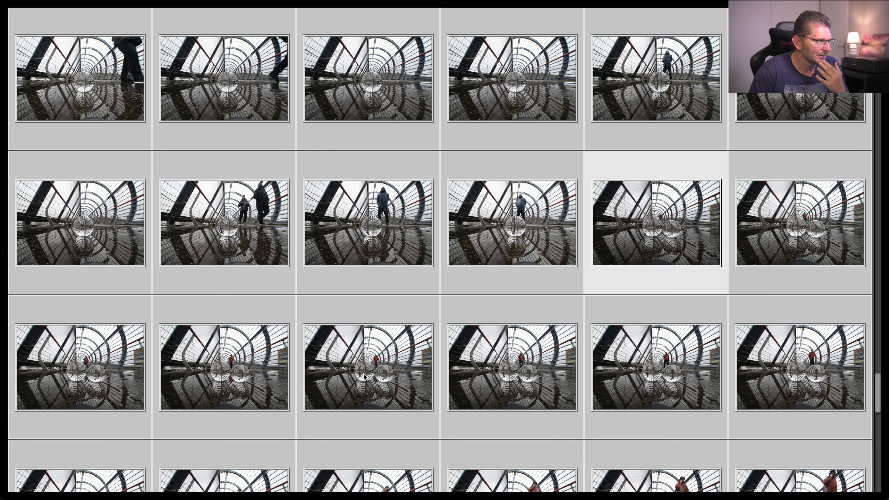
pyautogui.press('Down')
pyautogui.click(779, 375)
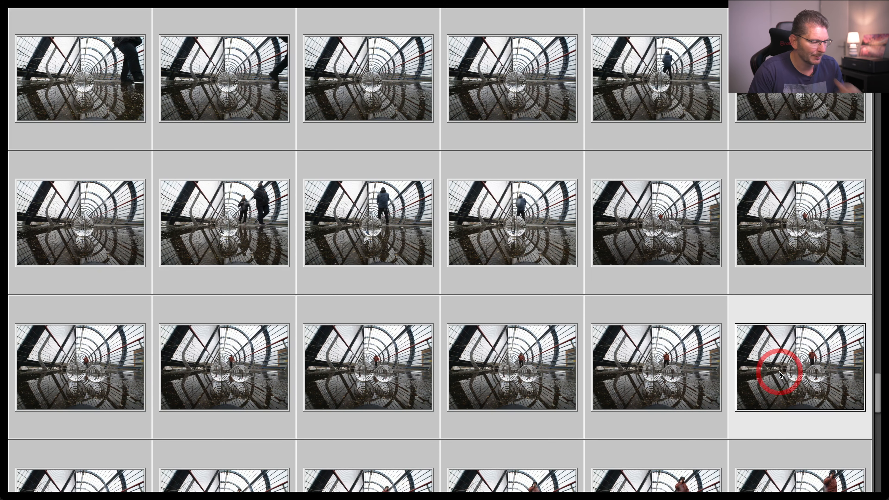
pyautogui.hotkey('shift', '&')
# In the row where the red-jacketed walker comes closer, make the fourth photo active and rate it one star.
pyautogui.scroll(-3, 671, 369)
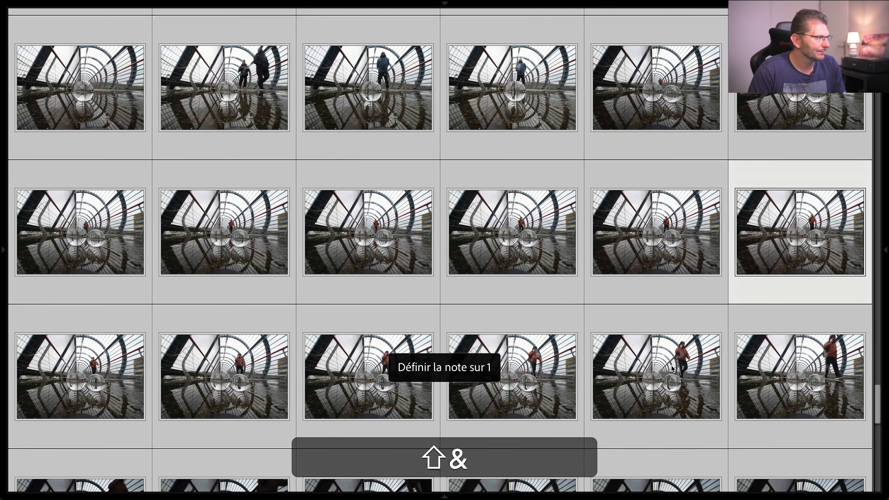
pyautogui.scroll(-2, 672, 369)
pyautogui.click(237, 346)
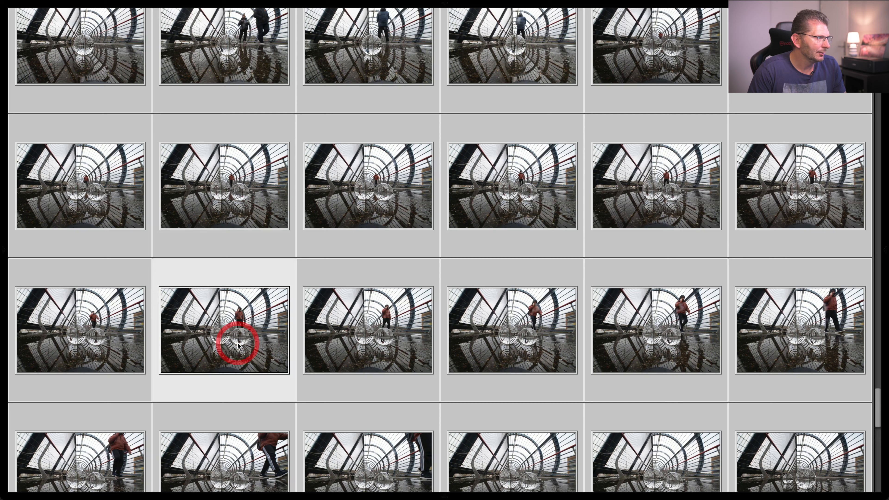
pyautogui.click(525, 342)
pyautogui.hotkey('shift', '&')
# Rate one star the fifth photo in the next row, showing the two glass balls without a walker.
pyautogui.scroll(-3, 507, 331)
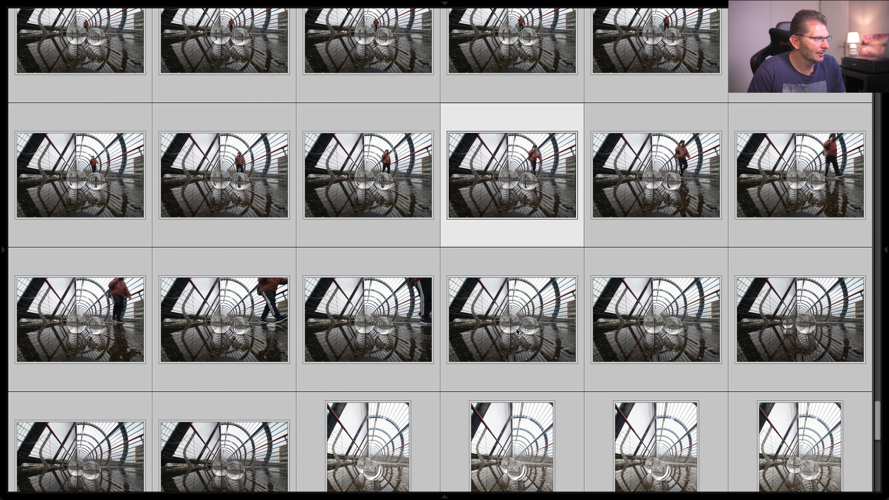
pyautogui.click(601, 330)
pyautogui.scroll(-1, 601, 330)
pyautogui.hotkey('shift', '&')
# View the fourth photo in the first mixed landscape-portrait row enlarged, inspect its lower edge magnified, and return to the grid.
pyautogui.scroll(-2, 559, 335)
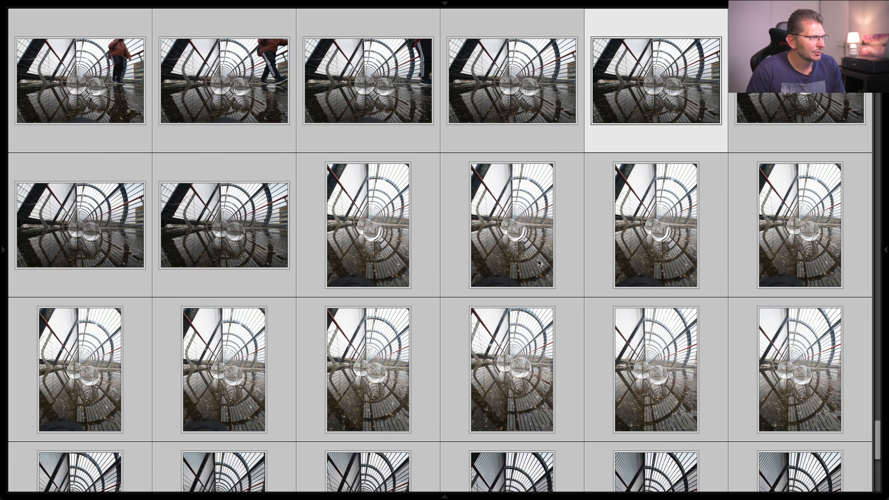
pyautogui.doubleClick(499, 283)
pyautogui.press('F6')
pyautogui.click(409, 454)
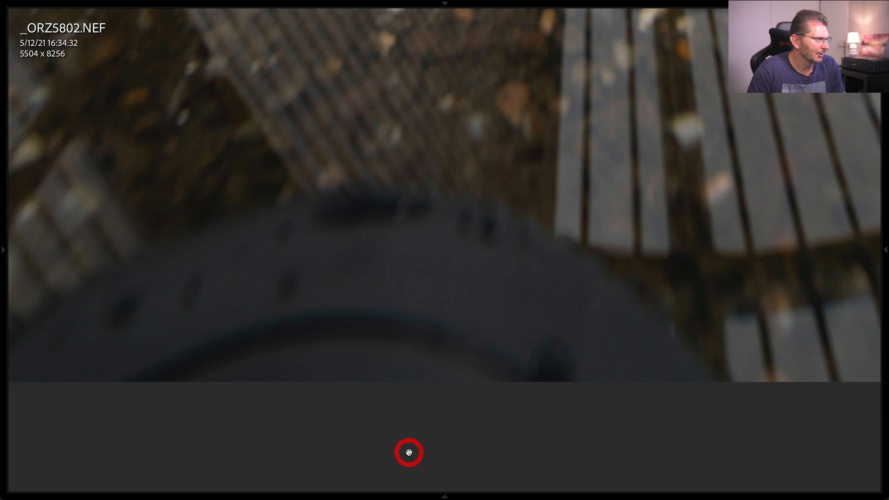
pyautogui.click(432, 294)
pyautogui.press('g')
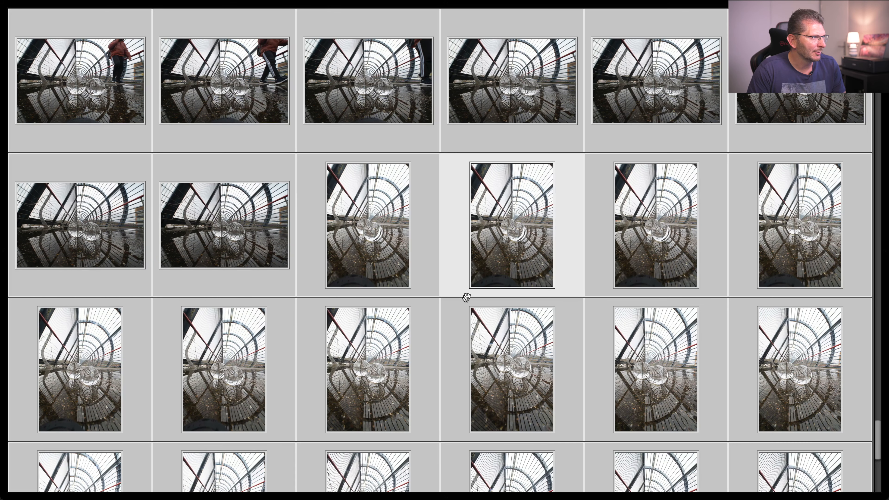
# Browse to the last portrait rows, view enlarged the third photo in the row above the golden-lit ones, and return to the grid.
pyautogui.scroll(-2, 473, 296)
pyautogui.scroll(-3, 478, 297)
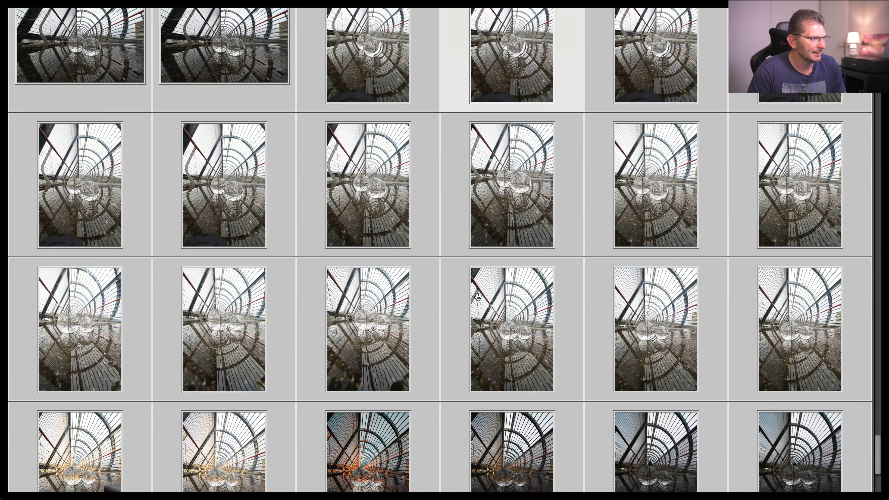
pyautogui.scroll(-3, 477, 297)
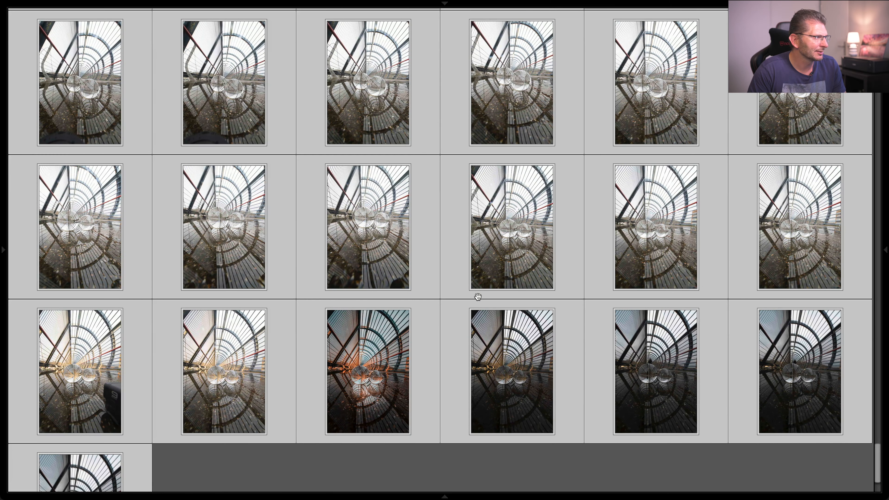
pyautogui.scroll(1, 478, 297)
pyautogui.doubleClick(390, 313)
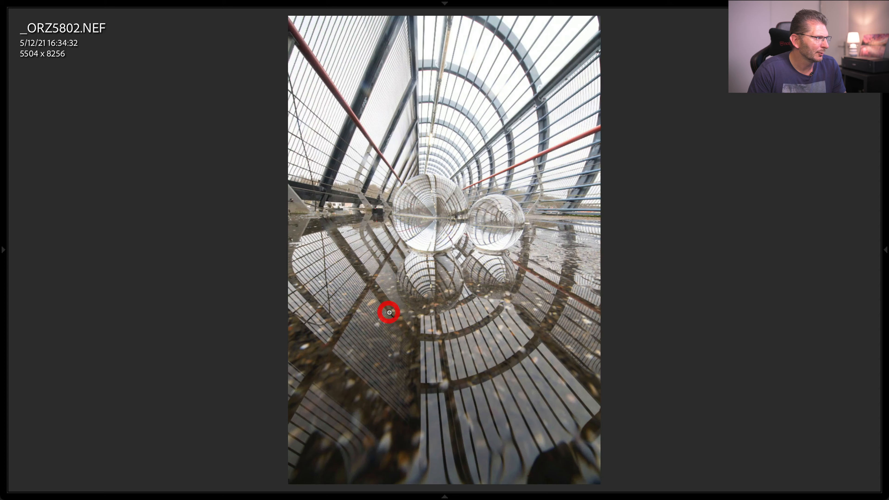
pyautogui.press('g')
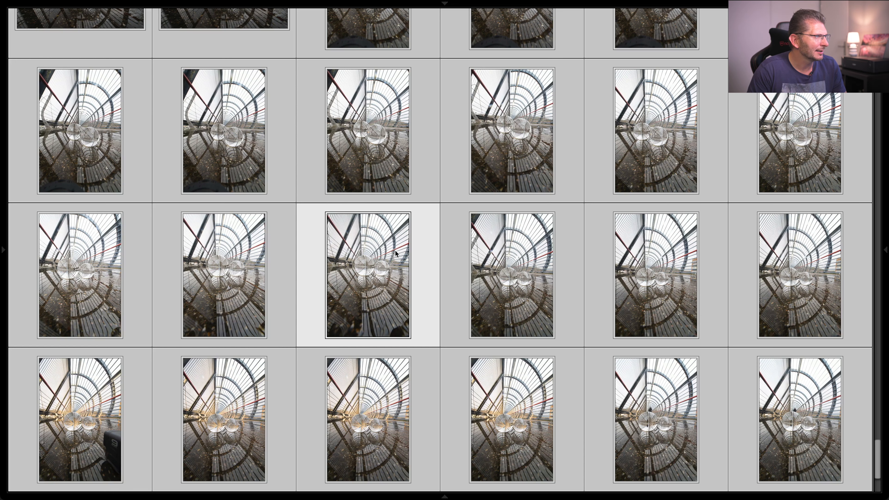
# Open the fourth photo in that row, _ORZ5814.NEF, rate it one star, and return to the grid.
pyautogui.click(514, 285)
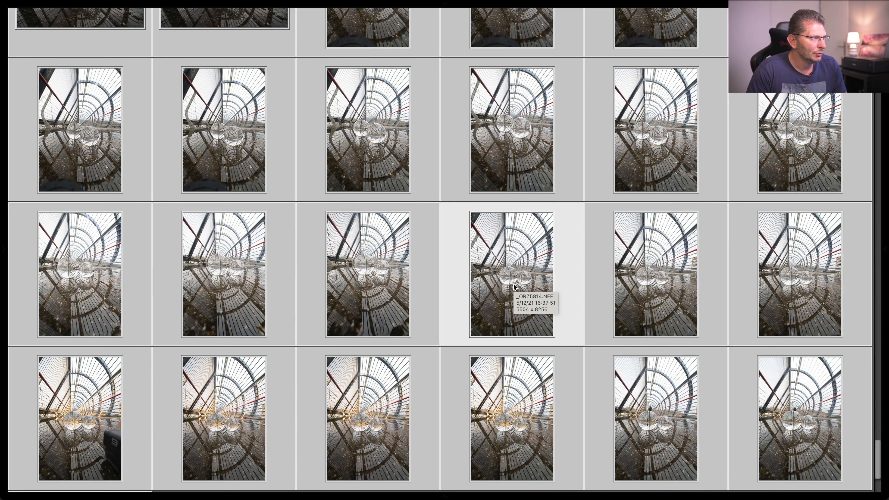
pyautogui.doubleClick(512, 285)
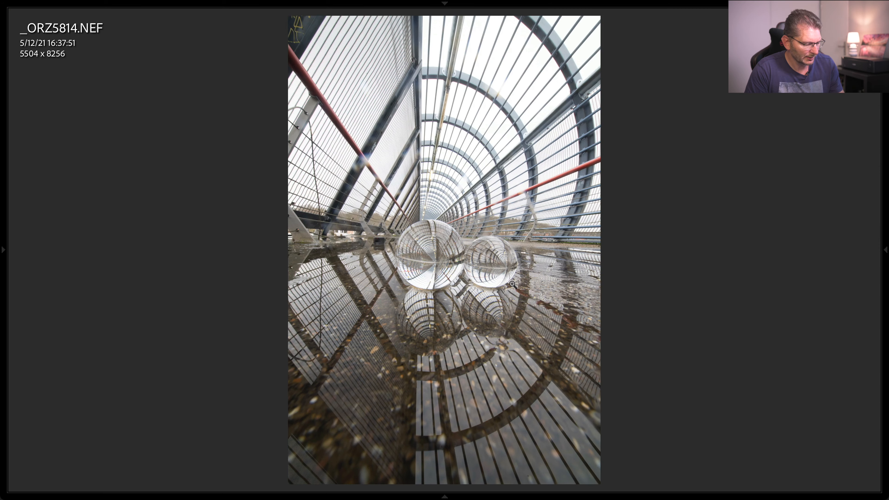
pyautogui.hotkey('shift', '1')
pyautogui.hotkey('shift', 'g')
pyautogui.press('g')
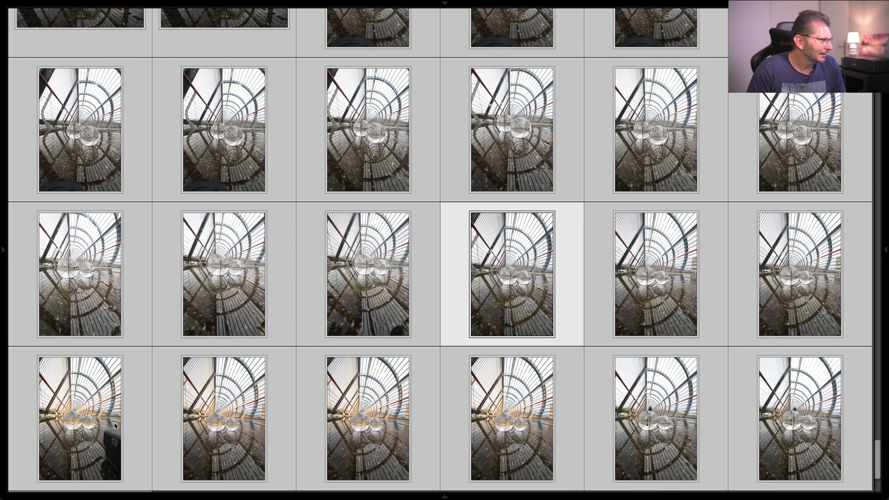
# Compare the golden-lit photo _ORZ5818.NEF with its preceding neighbours, rate it one star, and return to the grid.
pyautogui.doubleClick(210, 412)
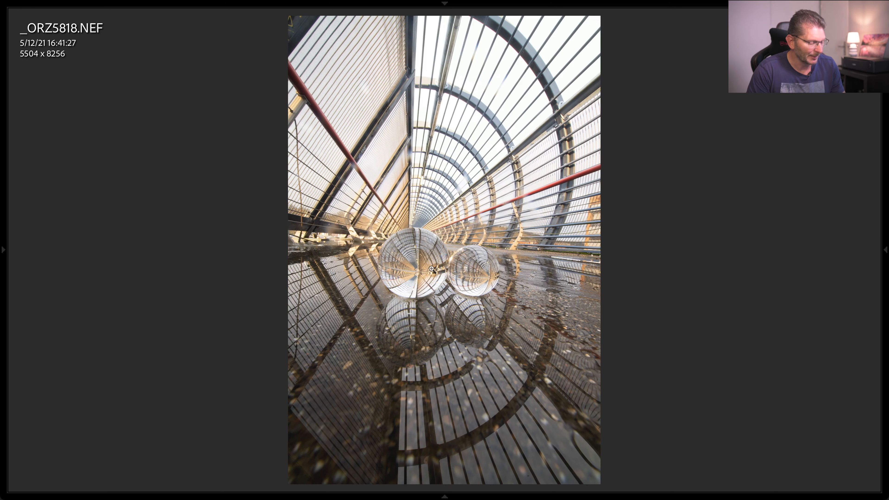
pyautogui.press('Left')
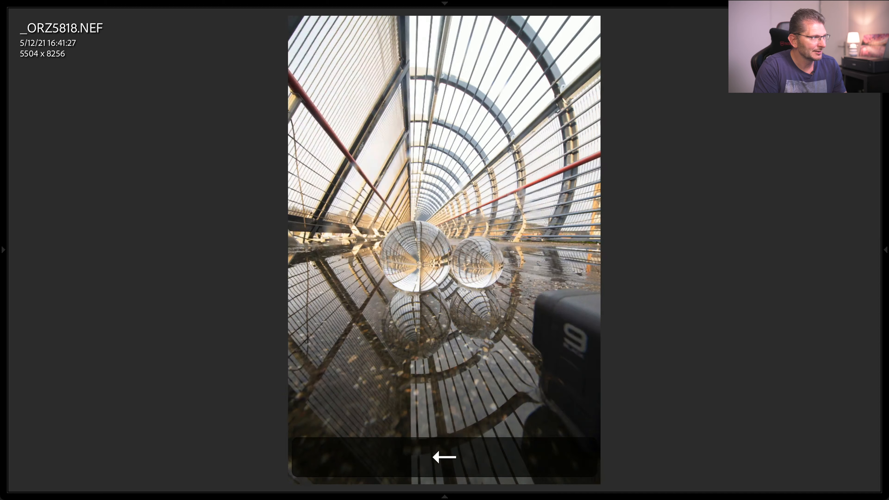
pyautogui.press('Left')
pyautogui.press('Right')
pyautogui.press('Right')
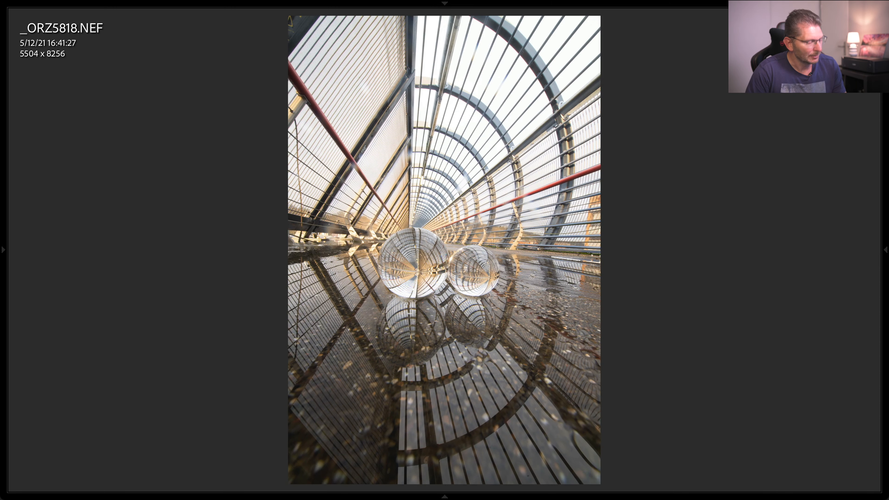
pyautogui.press('Up')
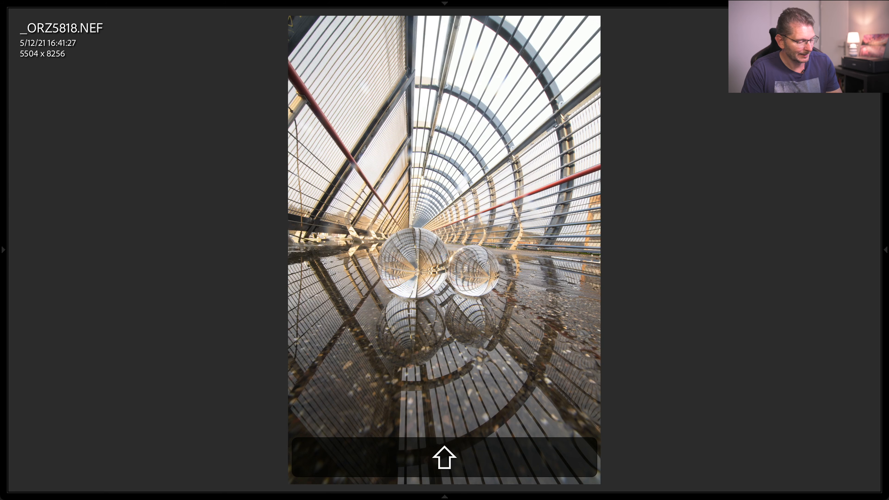
pyautogui.hotkey('shift', '&')
pyautogui.press('g')
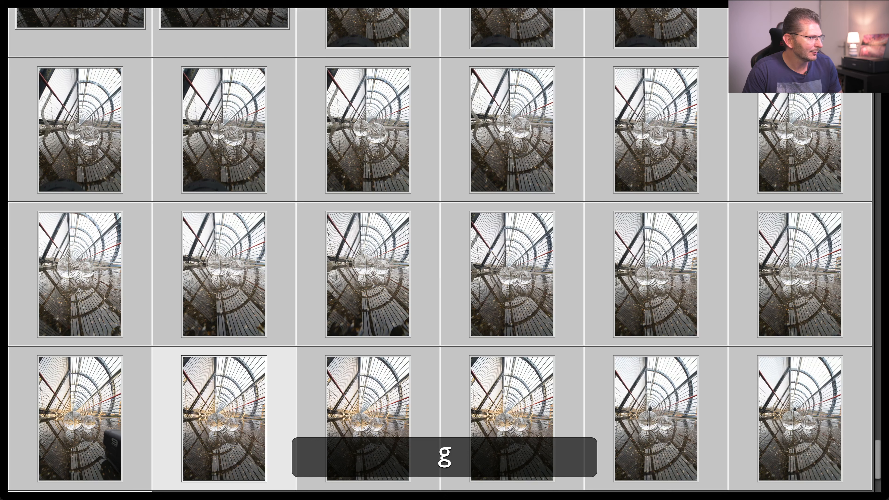
# View the very last photo of the collection enlarged and return to the grid.
pyautogui.scroll(-3, 524, 373)
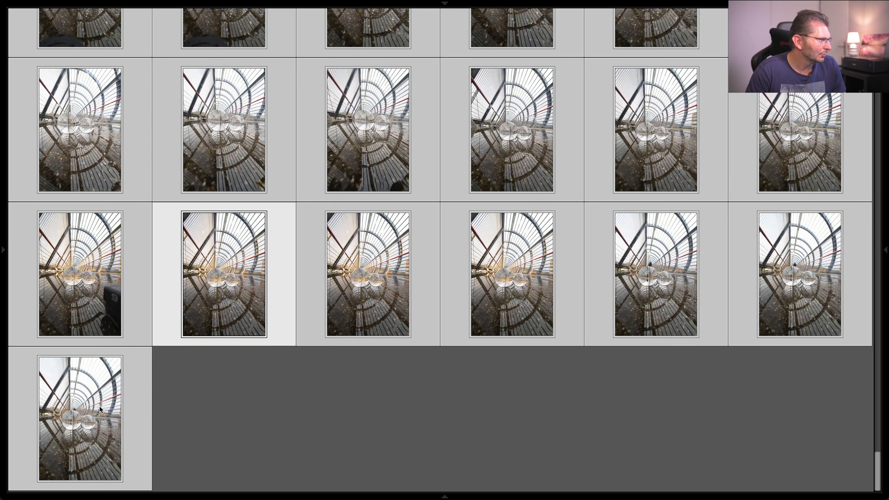
pyautogui.doubleClick(99, 407)
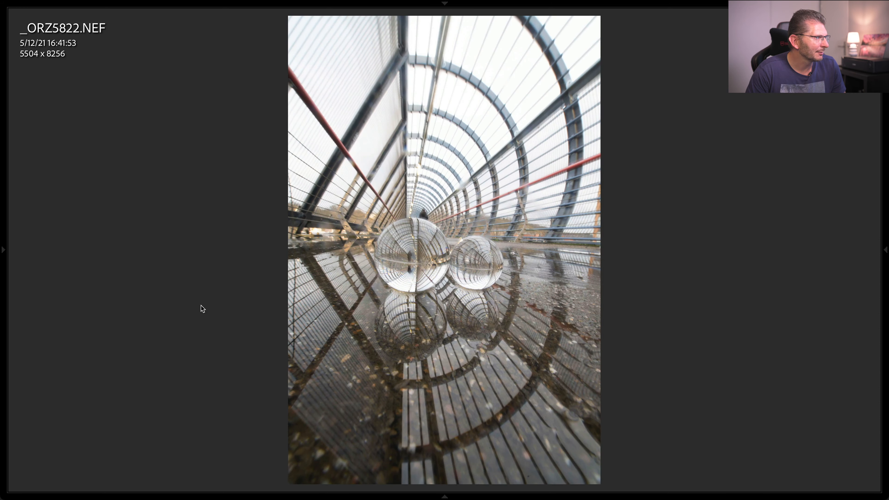
pyautogui.press('g')
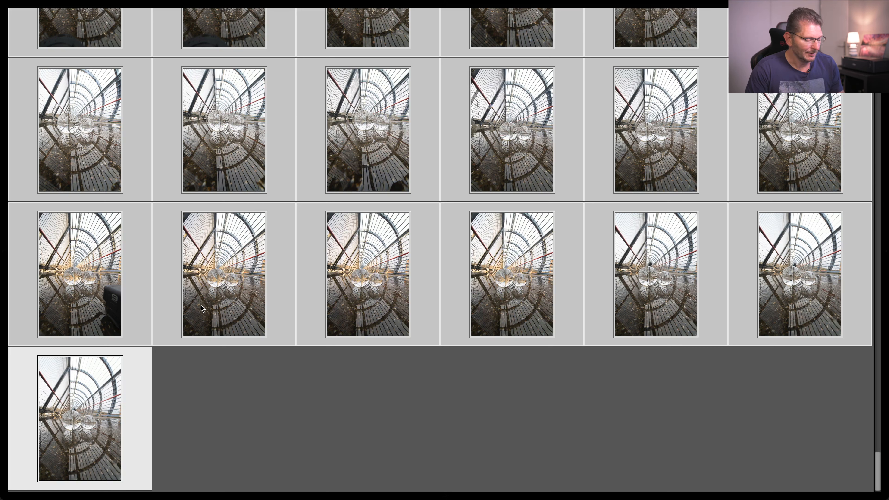
# Show the library filter and restrict the grid by attribute to photos rated one star or higher.
pyautogui.press('$')
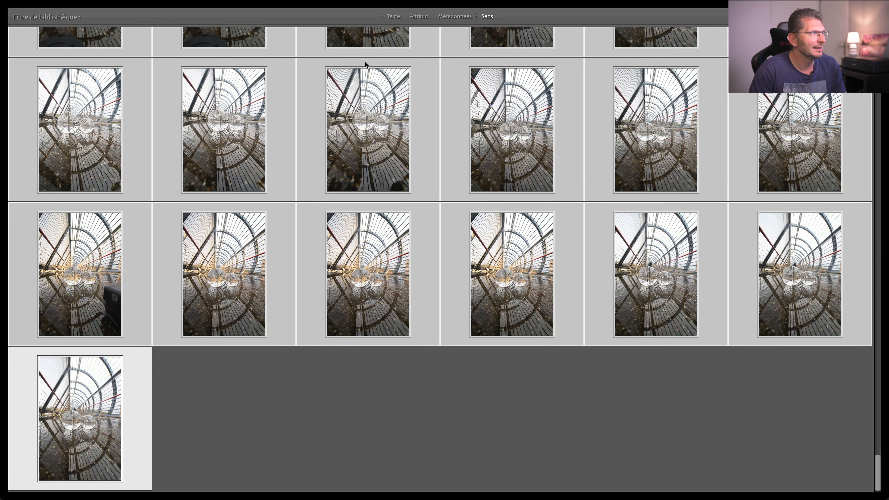
pyautogui.click(424, 17)
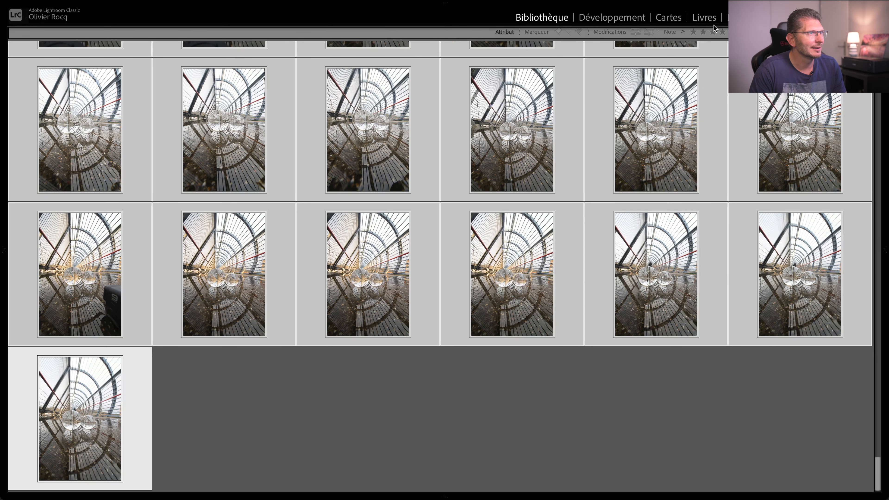
pyautogui.click(694, 32)
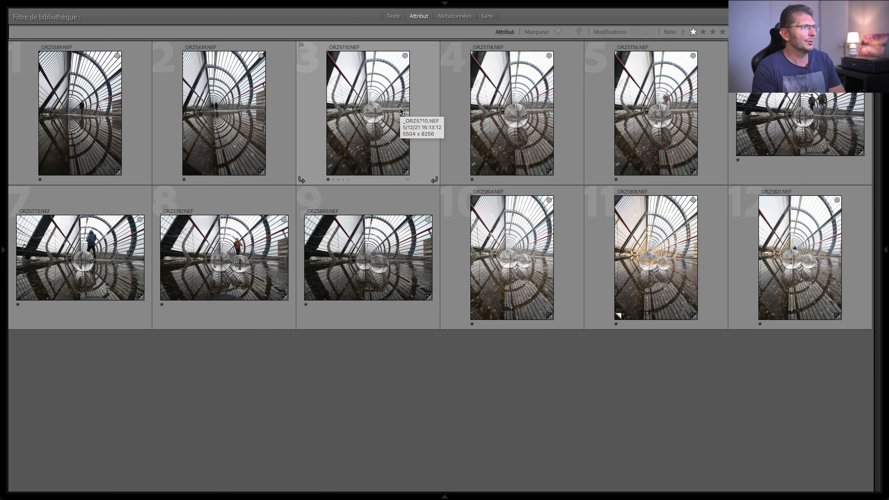
pyautogui.press('=')
pyautogui.press('-')
# Review the one-star photos enlarged one by one, from _ORZ5589.NEF through _ORZ5787.NEF.
pyautogui.doubleClick(65, 106)
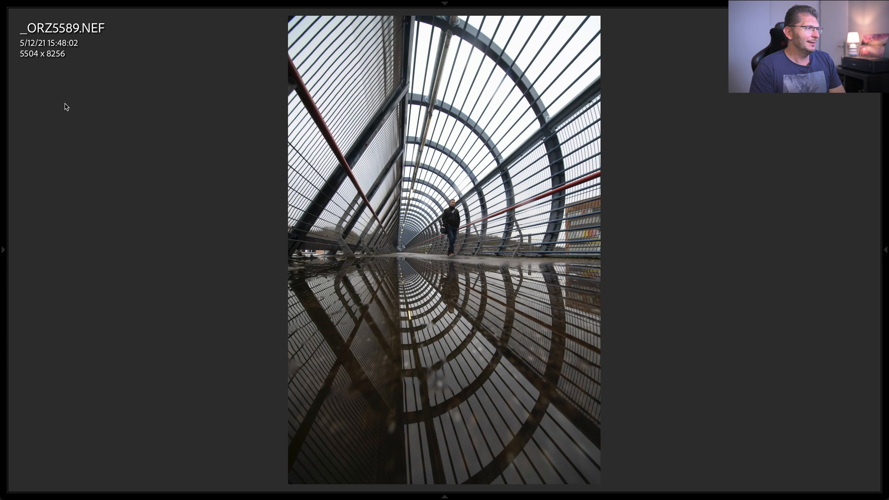
pyautogui.press('Right')
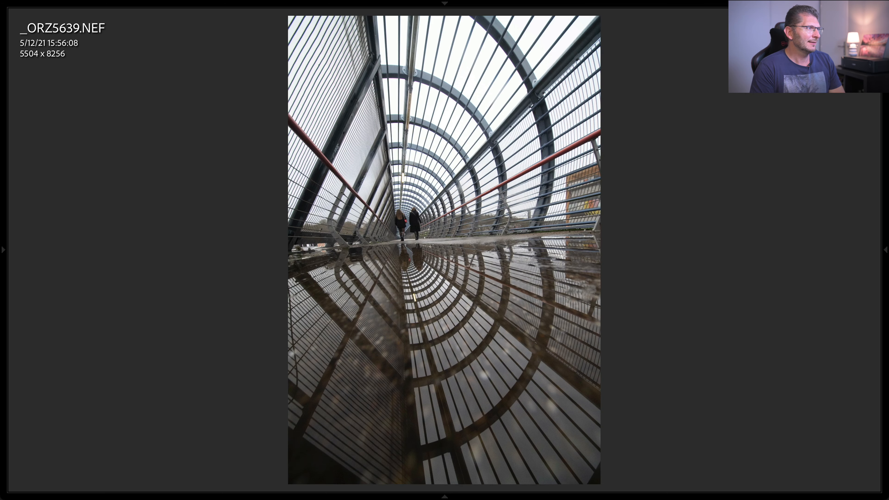
pyautogui.press('Right')
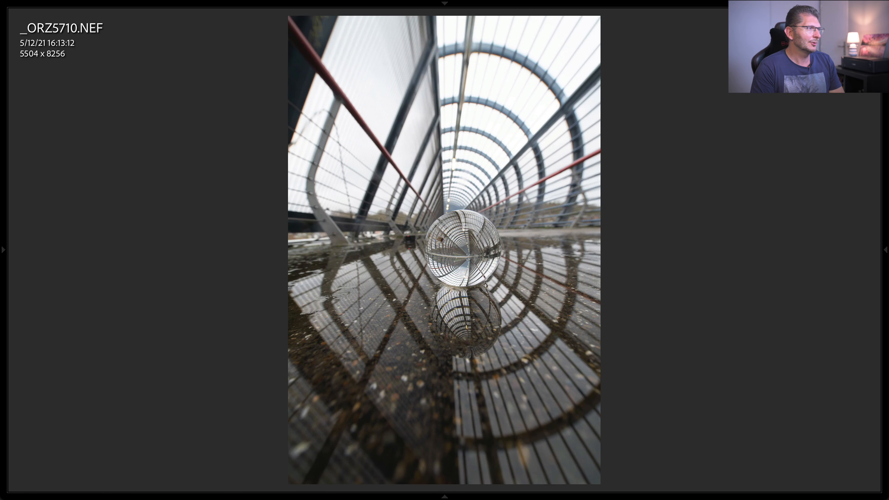
pyautogui.press('Right')
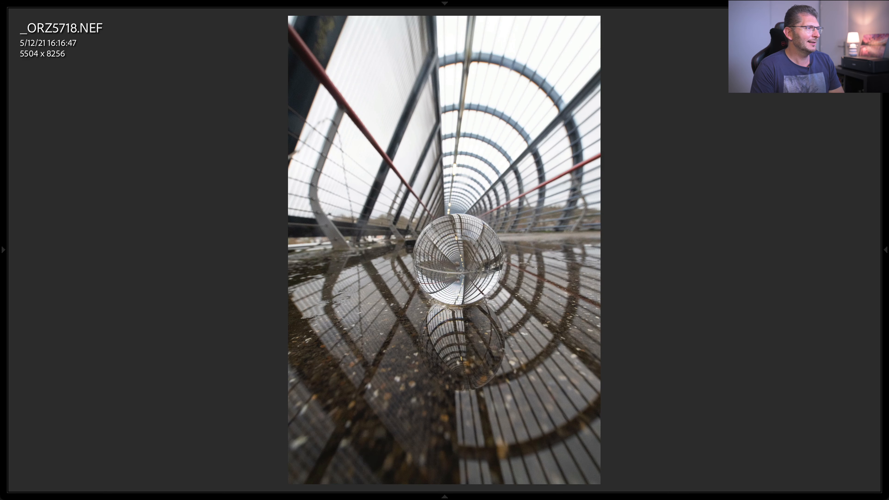
pyautogui.press('Right')
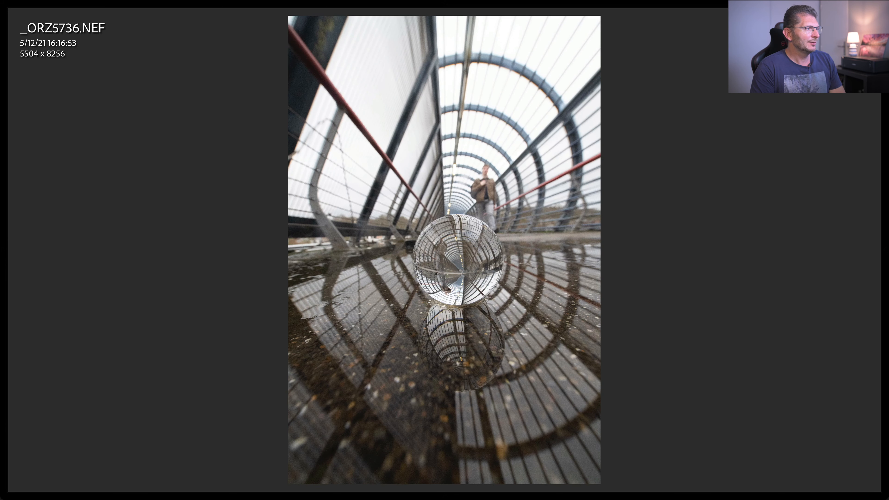
pyautogui.press('Right')
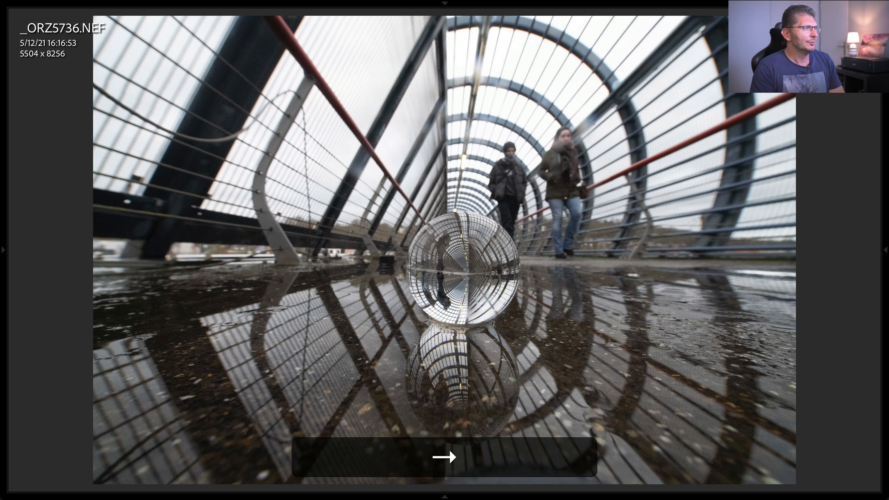
pyautogui.press('Right')
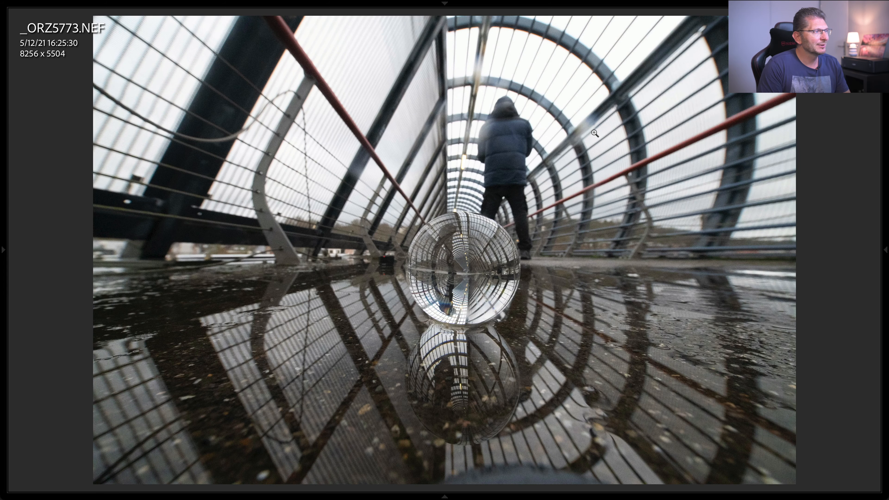
pyautogui.press('Right')
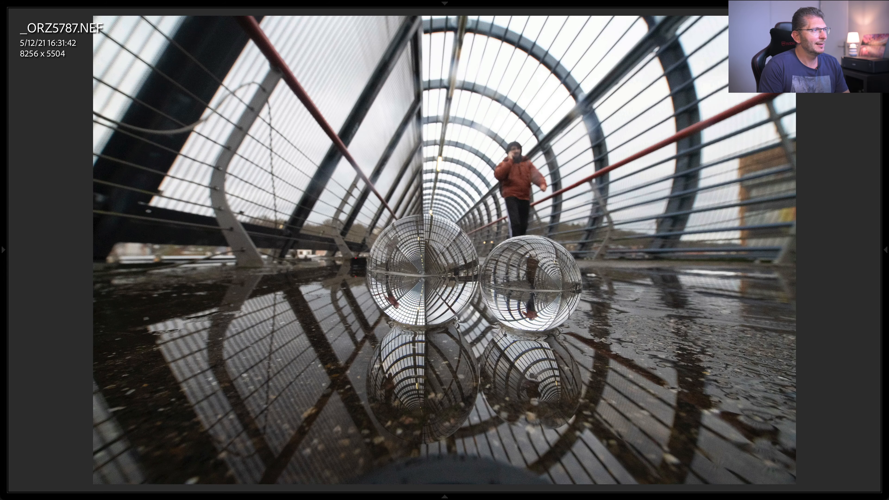
# Compare the red-jacketed walker photo with its neighbours and rate _ORZ5800.NEF, the two glass balls without a walker, two stars.
pyautogui.press('Left')
pyautogui.press('Right')
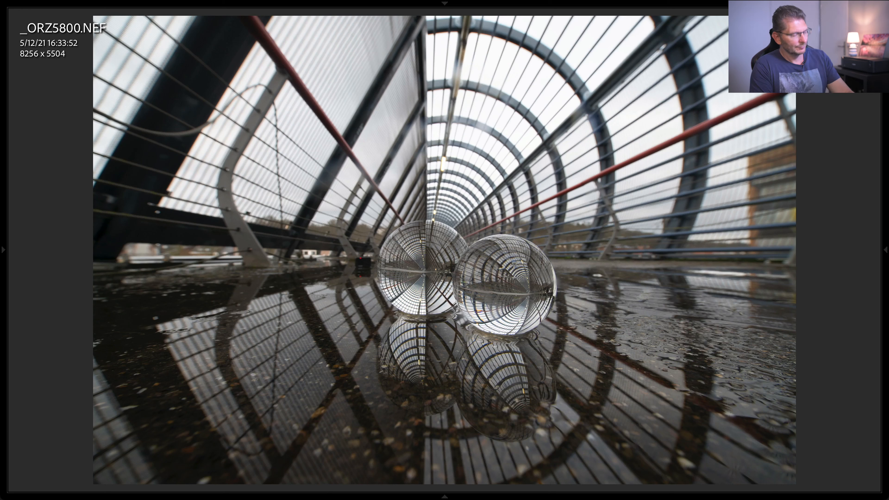
pyautogui.press('Up')
pyautogui.hotkey('shift', '2')
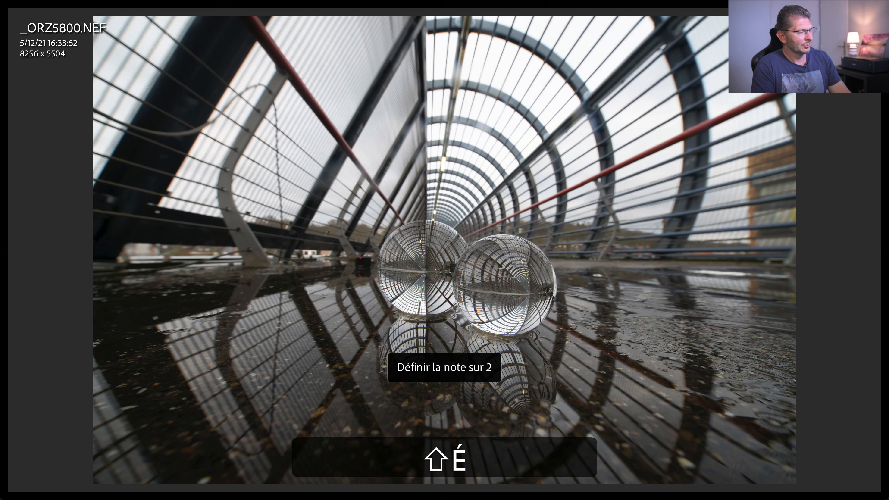
# Compare the vertical two-ball photos _ORZ5814.NEF, _ORZ5818.NEF Copie 1 and _ORZ5821.NEF, and rate _ORZ5818.NEF Copie 1 two stars.
pyautogui.press('Right')
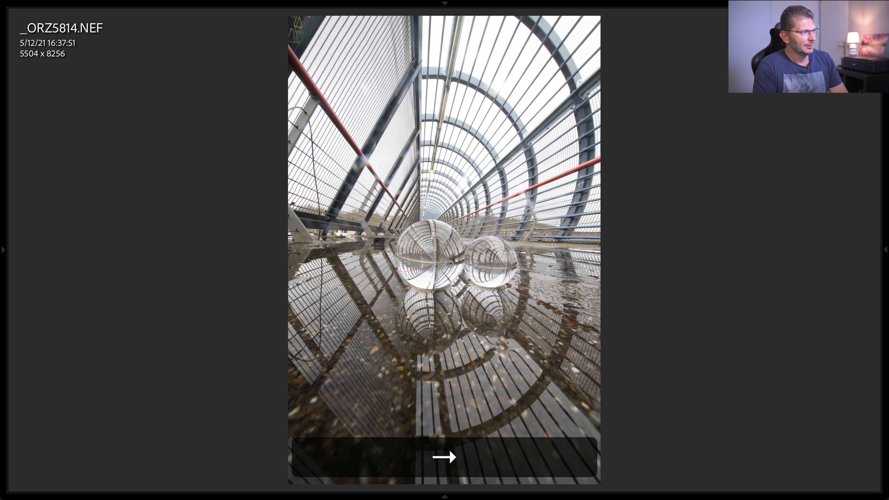
pyautogui.press('Right')
pyautogui.press('Left')
pyautogui.press('Right')
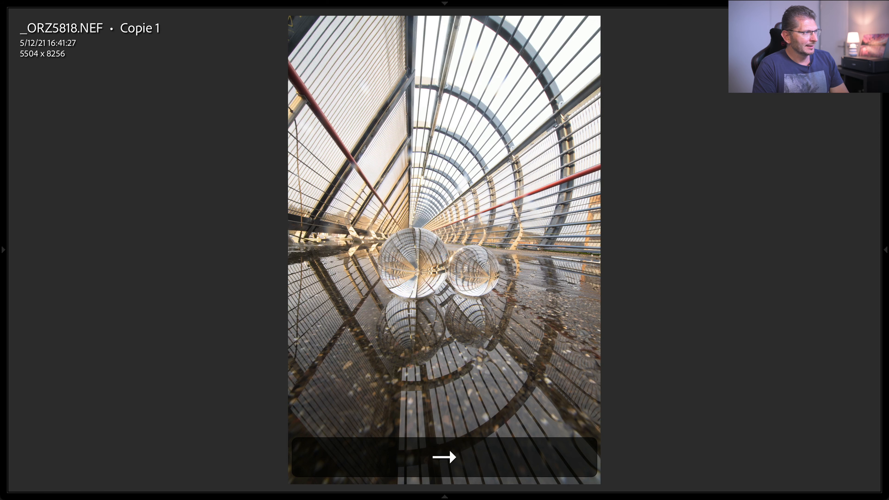
pyautogui.press('Right')
pyautogui.press('Left')
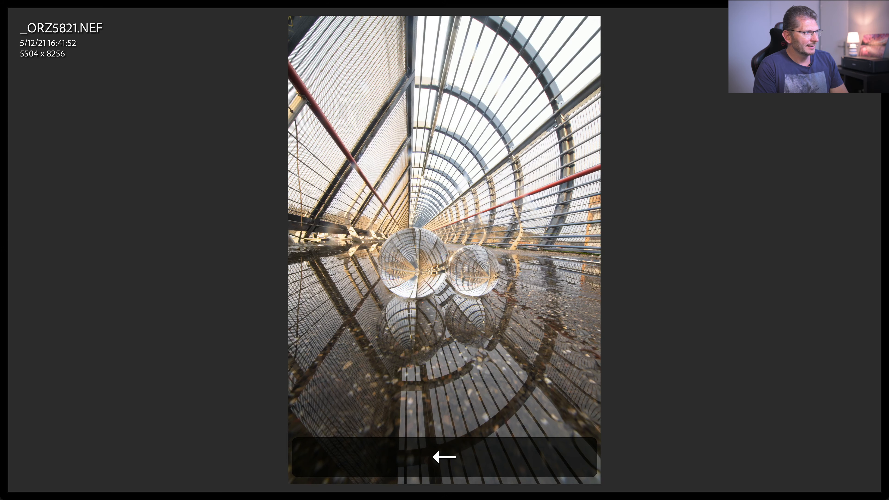
pyautogui.press('Left')
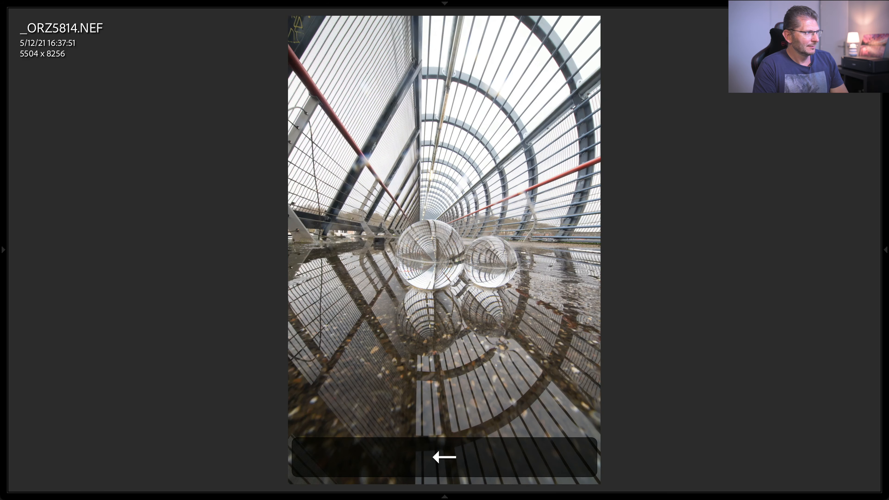
pyautogui.press('Right')
pyautogui.hotkey('shift', '2')
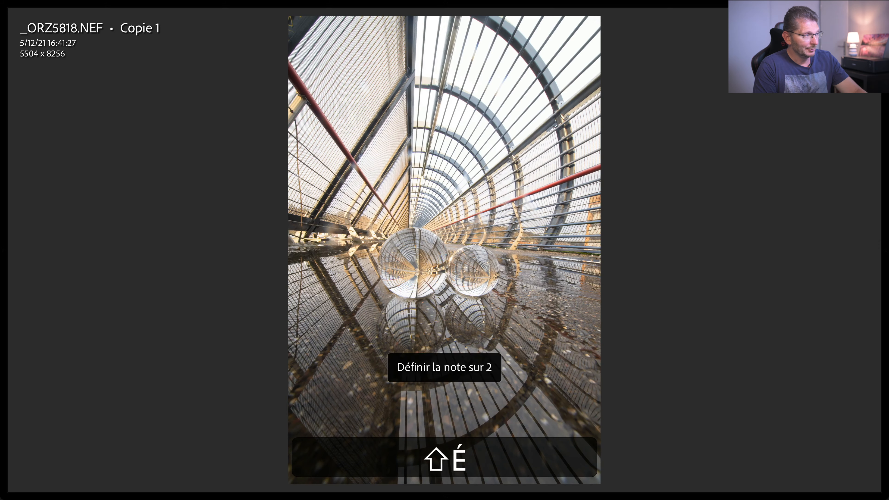
# Flag _ORZ5821.NEF as rejected and remove the rejected photo from the active collection.
pyautogui.press('Right')
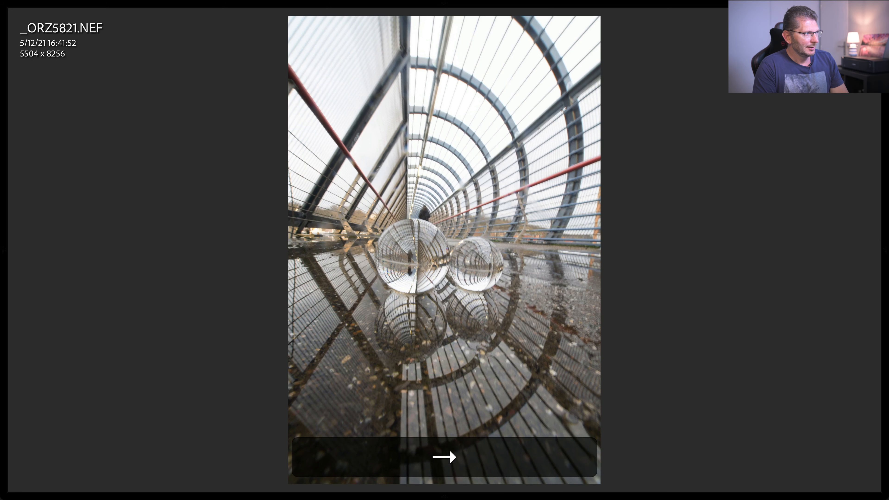
pyautogui.press('x')
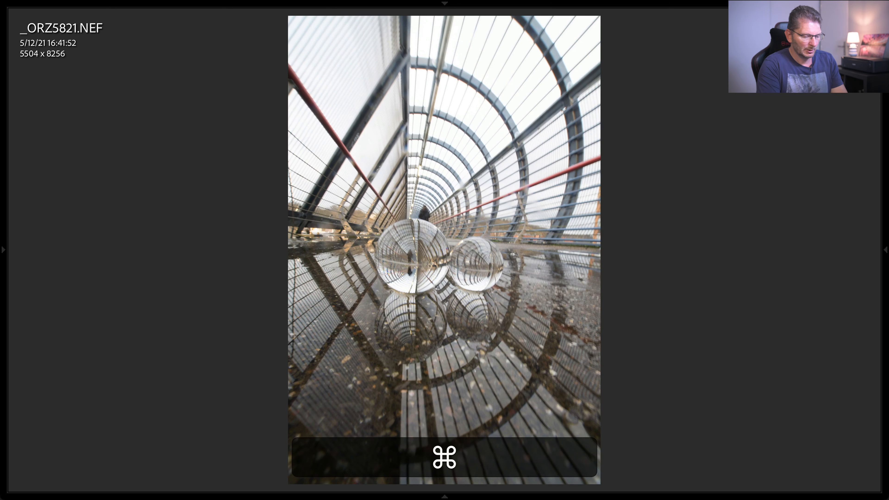
pyautogui.press('super+BackSpace')
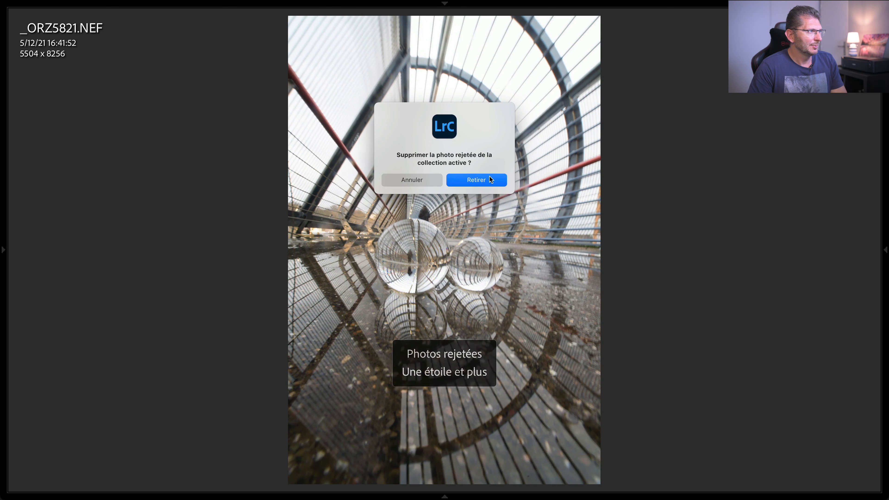
pyautogui.click(486, 181)
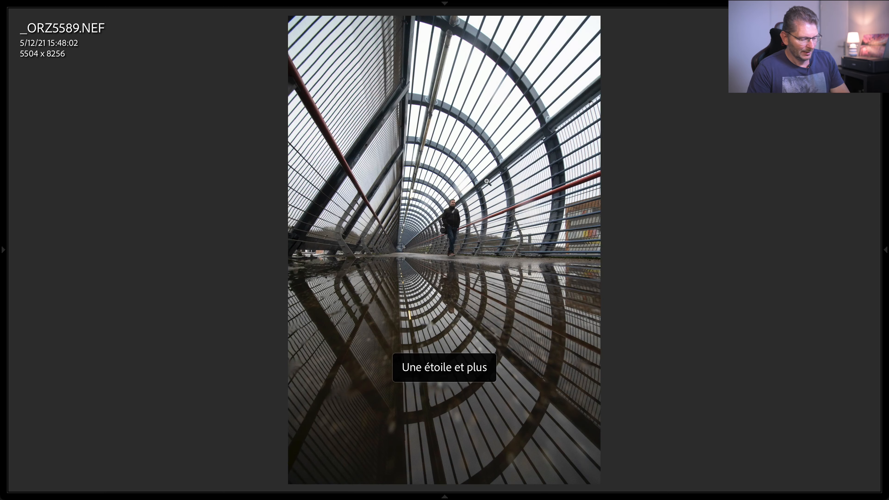
# Restrict the grid to photos rated two stars or higher and view _ORZ5800.NEF enlarged before returning to the grid.
pyautogui.press('g')
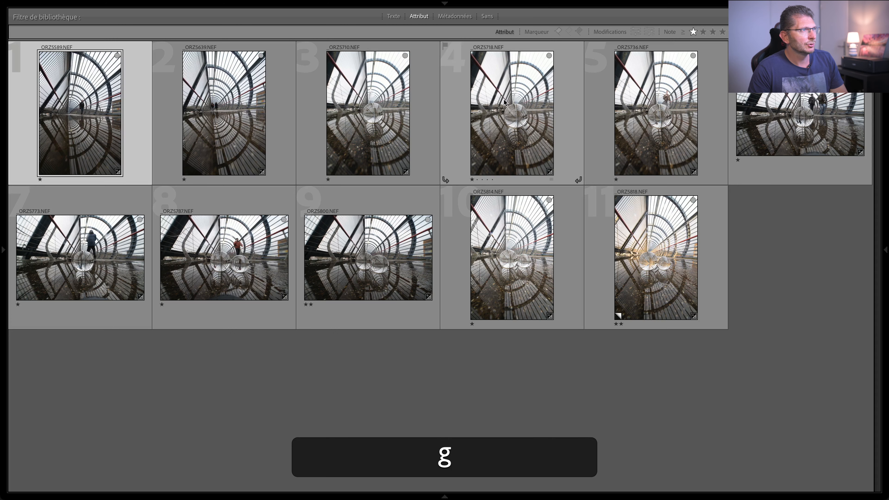
pyautogui.click(703, 32)
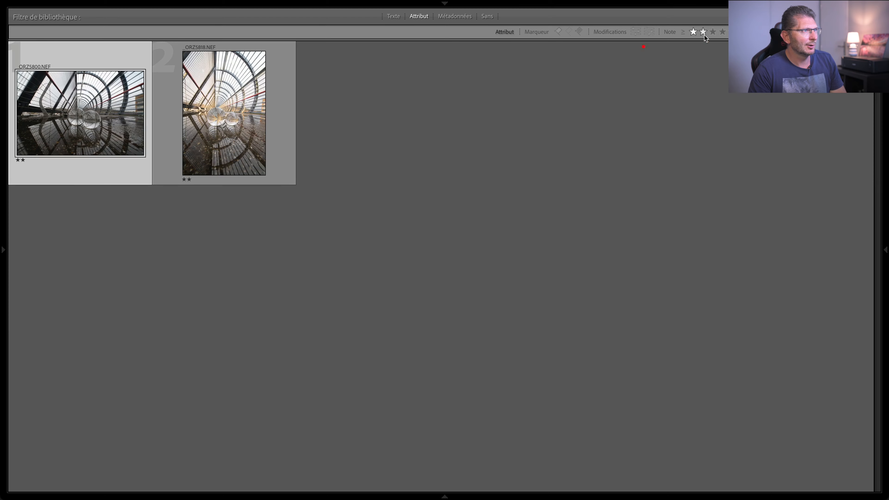
pyautogui.click(126, 140)
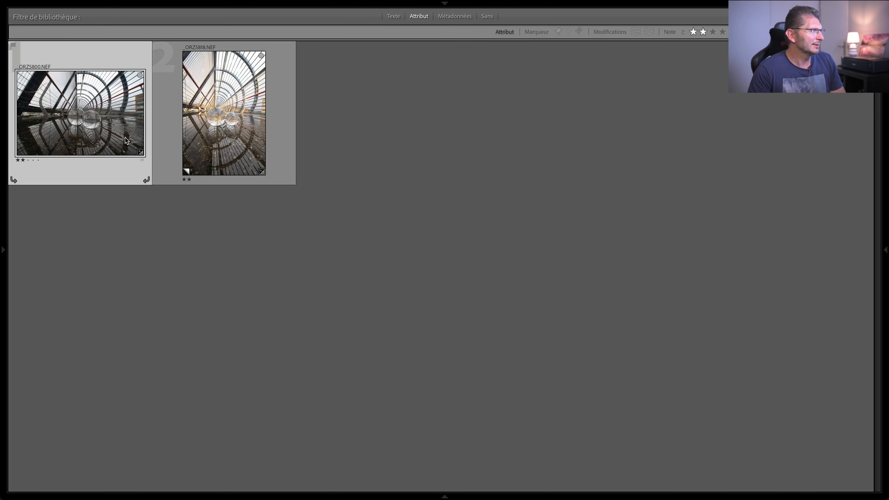
pyautogui.doubleClick(125, 138)
pyautogui.press('g')
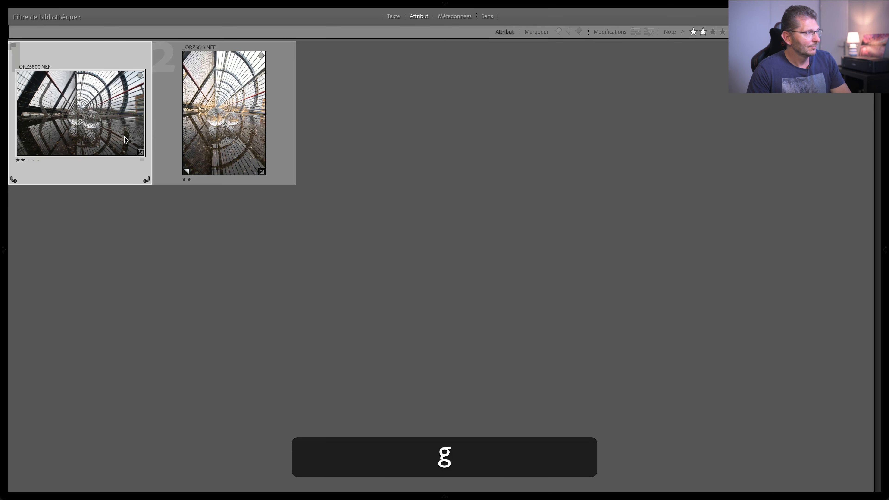
# Compare the two remaining two-star photos side by side and hide their file information overlay.
pyautogui.keyDown('shift'); pyautogui.click(229, 119); pyautogui.keyUp('shift')
pyautogui.press('c')
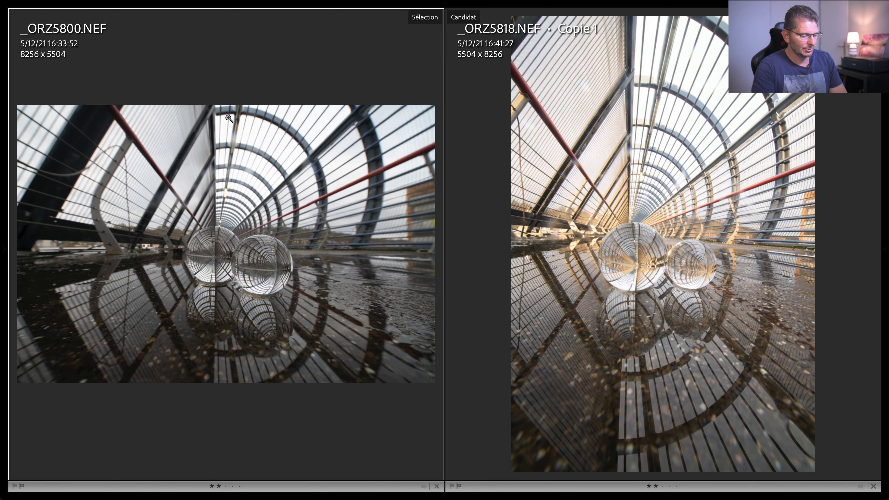
pyautogui.press('i')
pyautogui.press('i')
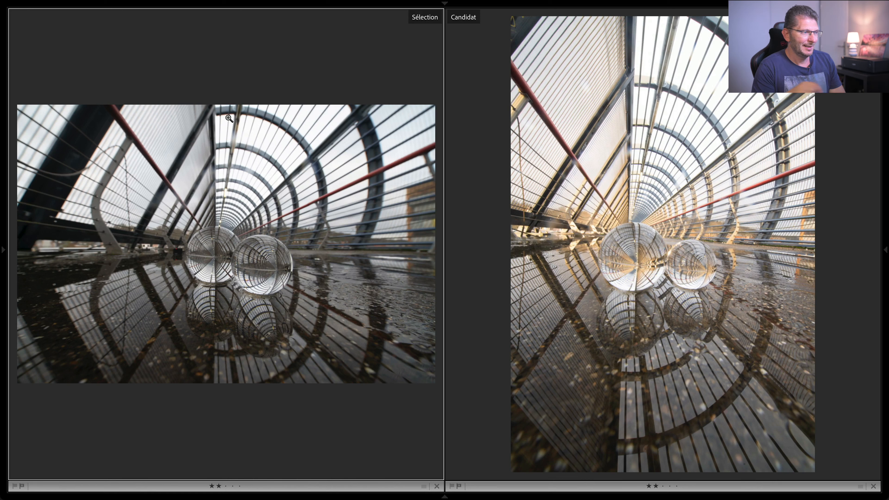
# Open the candidate _ORZ5818.NEF Copie 1 for developing and turn off automatic synchronisation of edits across selected photos.
pyautogui.click(481, 243)
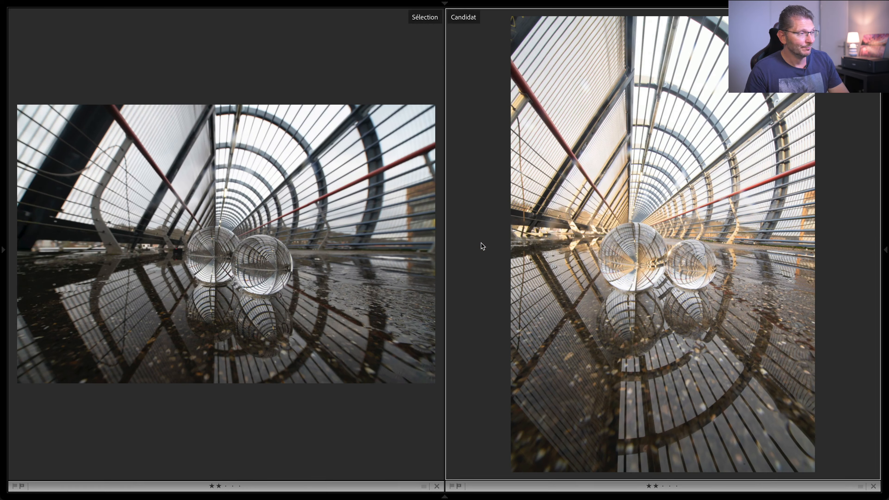
pyautogui.press('d')
pyautogui.press('Right')
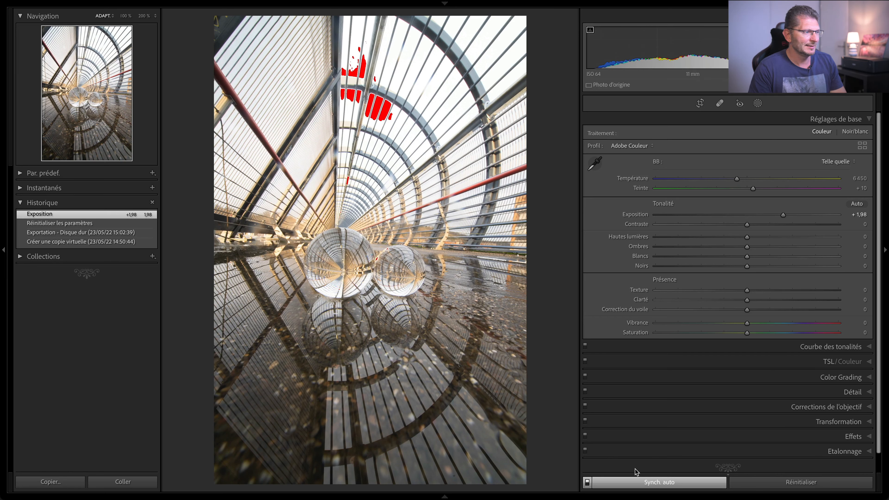
pyautogui.click(588, 483)
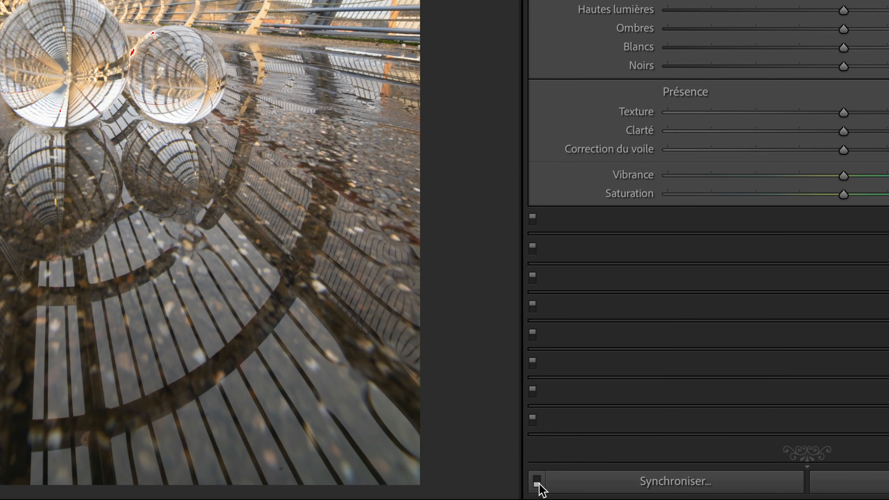
pyautogui.click(537, 483)
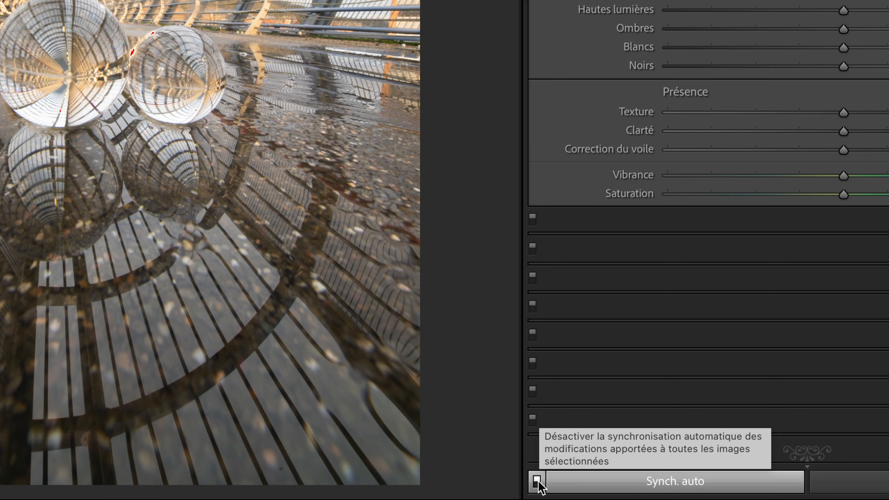
pyautogui.click(538, 483)
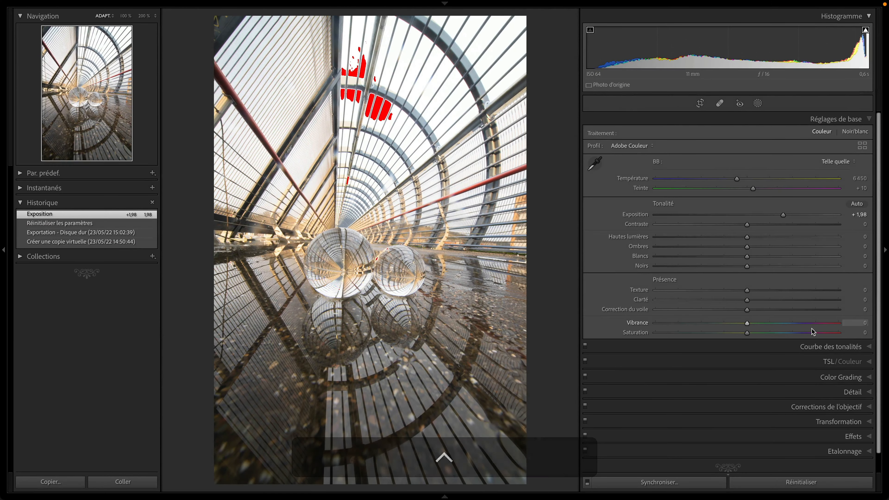
# Enable profile correction and chromatic aberration removal for the lens, choosing make IRIX and model IRIX 11mm F4 Firefly.
pyautogui.click(831, 410)
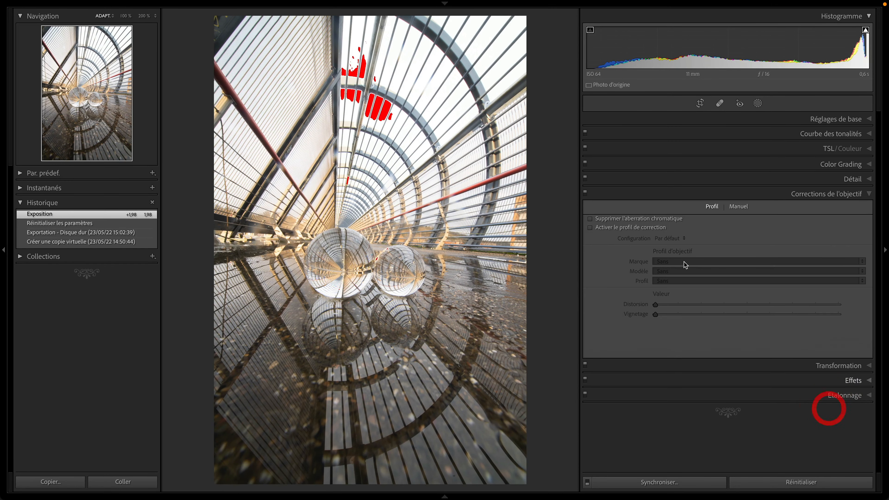
pyautogui.click(625, 226)
pyautogui.click(624, 219)
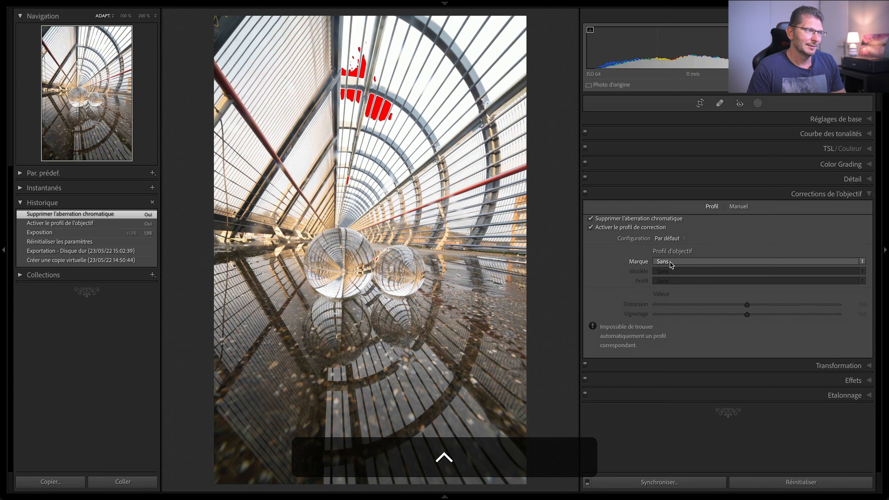
pyautogui.click(667, 264)
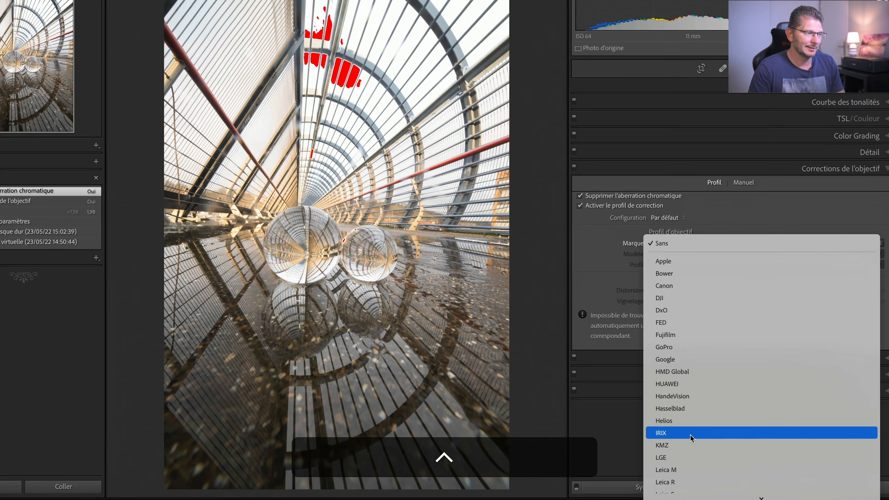
pyautogui.click(690, 434)
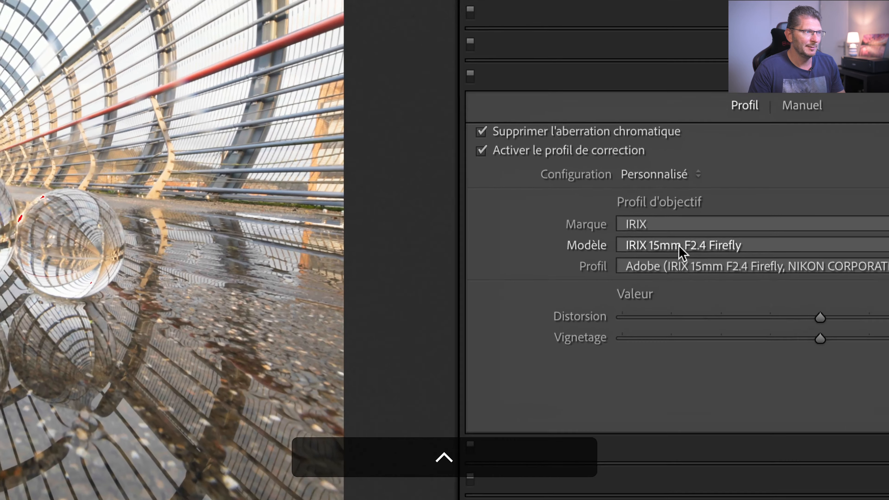
pyautogui.click(683, 246)
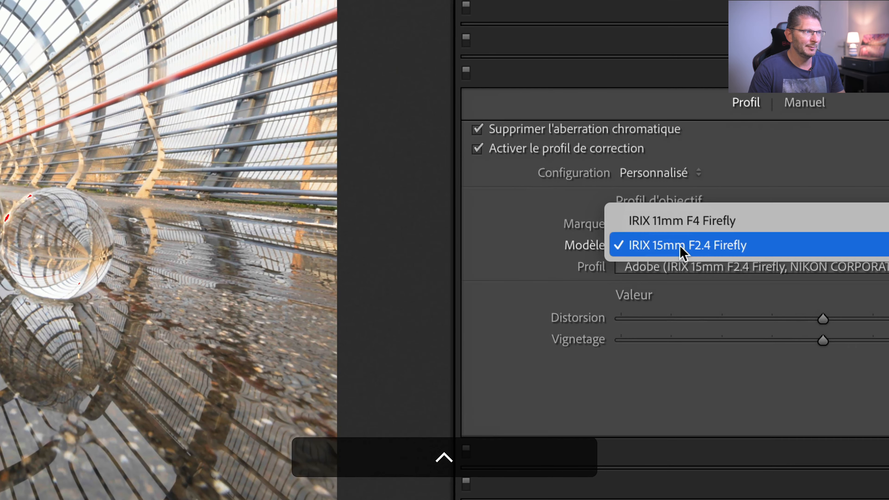
pyautogui.click(679, 224)
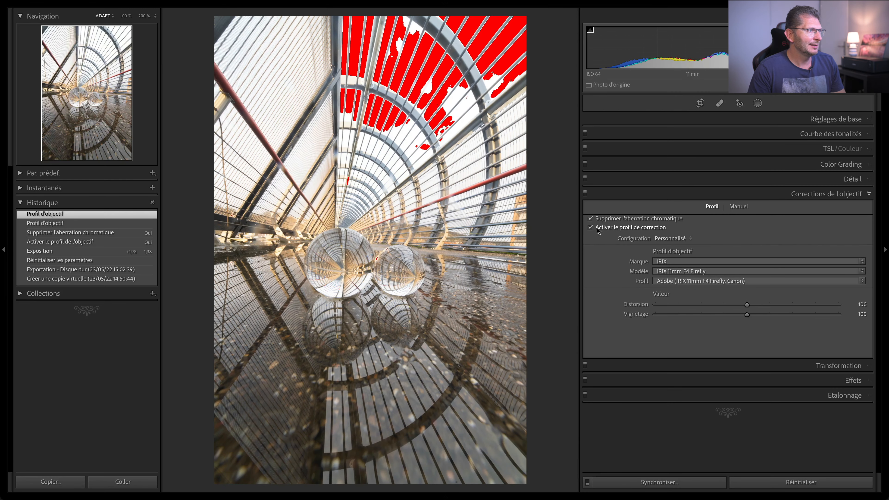
# Switch the lens profile correction off and on twice to examine its effect, leaving it enabled.
pyautogui.click(591, 228)
pyautogui.click(591, 228)
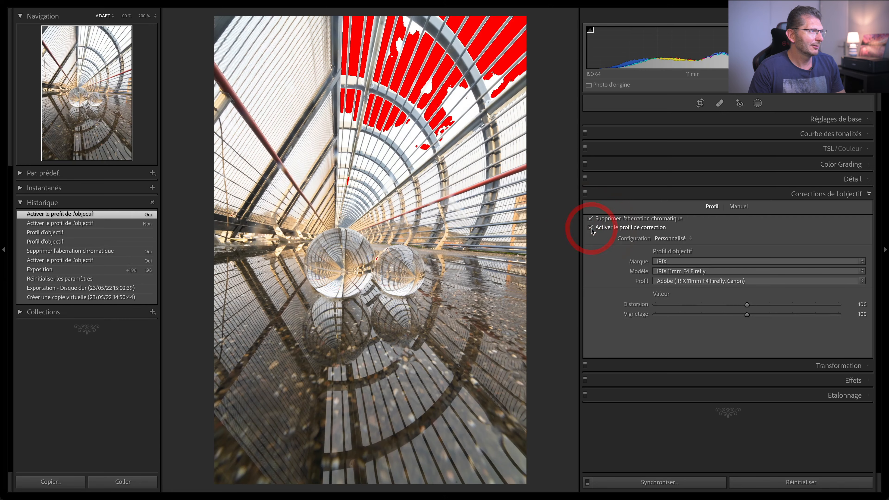
pyautogui.click(591, 228)
pyautogui.click(591, 228)
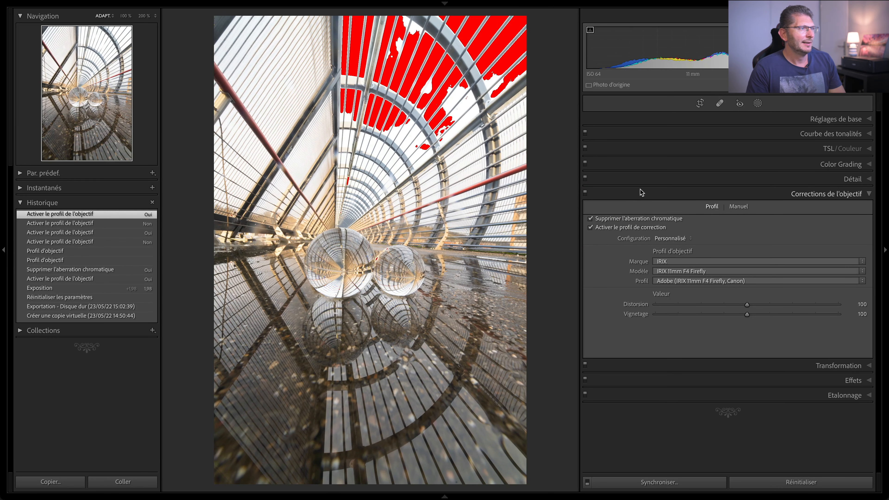
# Reset the exposure in the basic adjustments and raise it to +1.20.
pyautogui.click(702, 116)
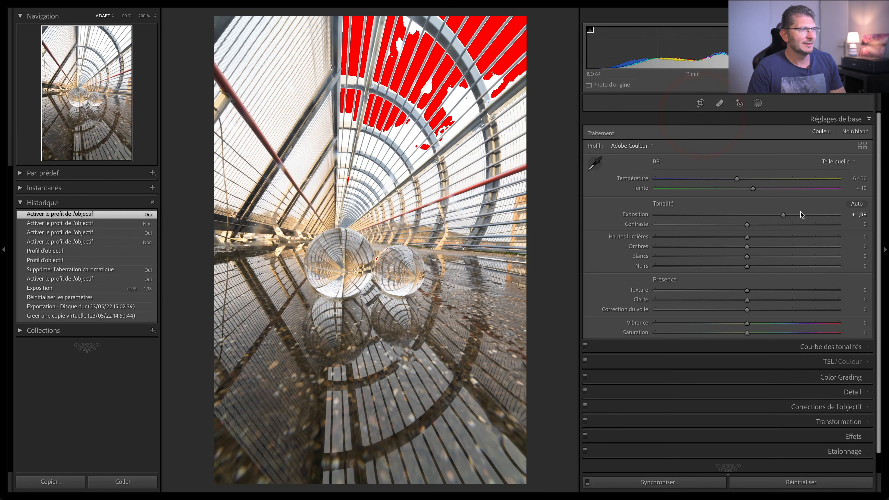
pyautogui.click(854, 214)
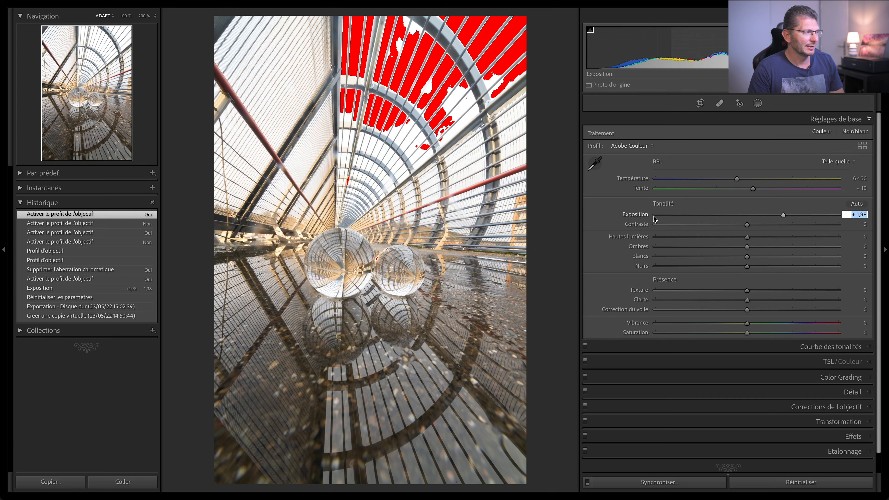
pyautogui.doubleClick(640, 216)
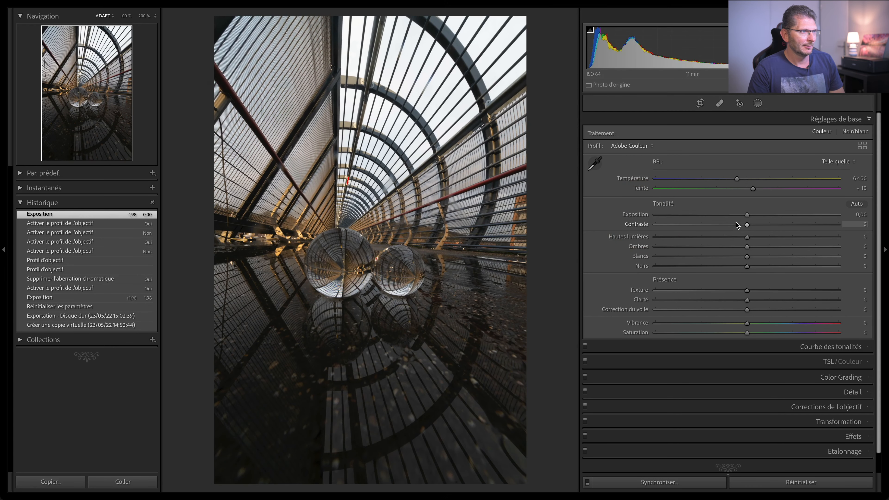
pyautogui.moveTo(747, 215); pyautogui.dragTo(770, 215)
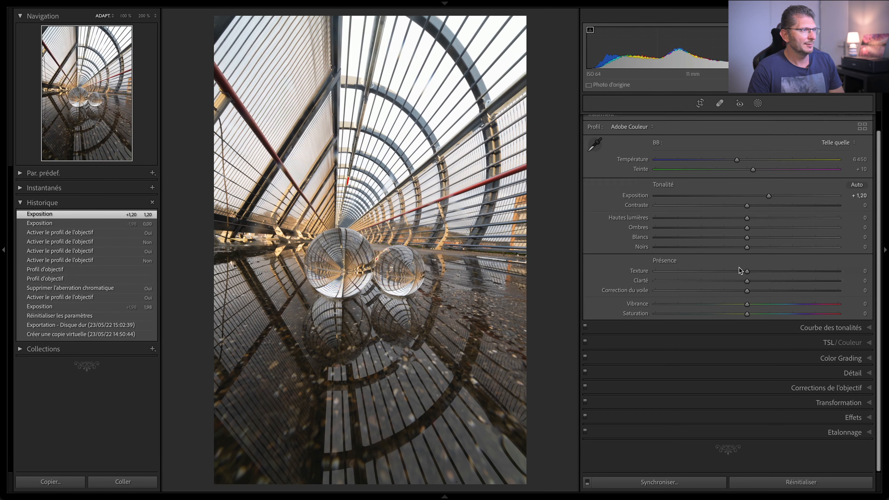
# Lower the blacks to −19 and raise the clarity to +17.
pyautogui.scroll(2, 740, 269)
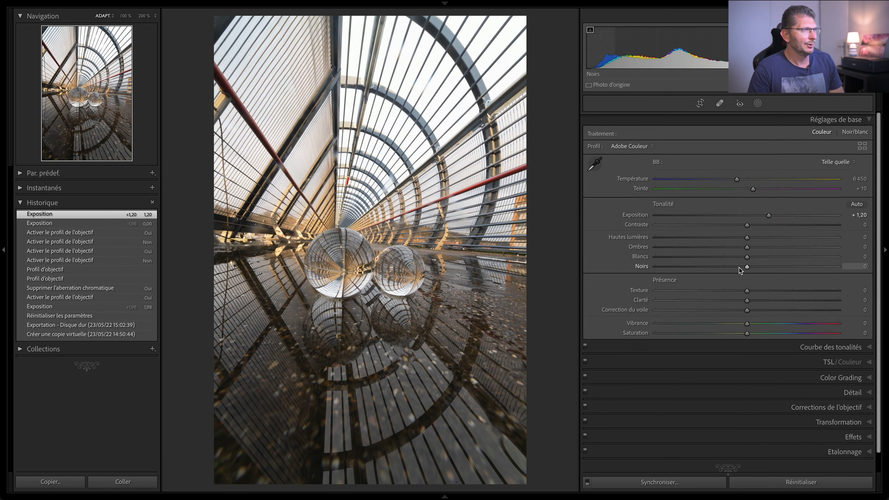
pyautogui.moveTo(748, 267); pyautogui.dragTo(729, 266)
pyautogui.press('alt')
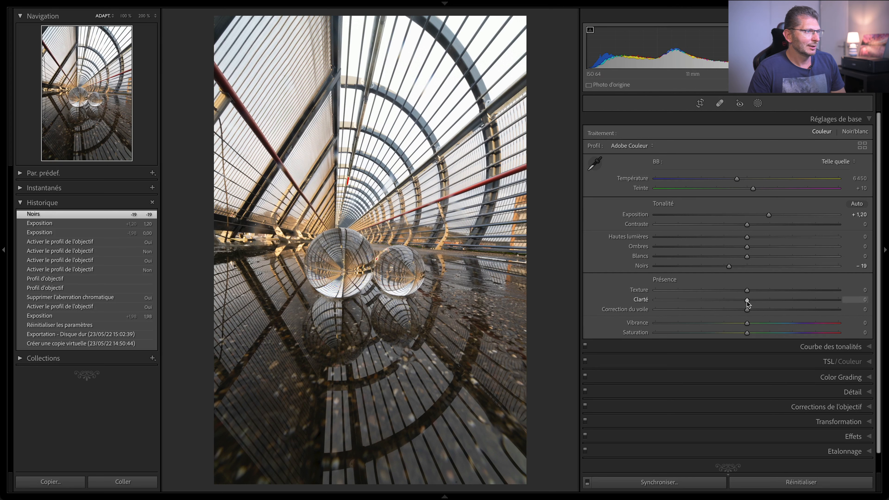
pyautogui.moveTo(748, 300)
pyautogui.mouseDown()
pyautogui.moveTo(774, 298)
pyautogui.moveTo(764, 300)
pyautogui.mouseUp()
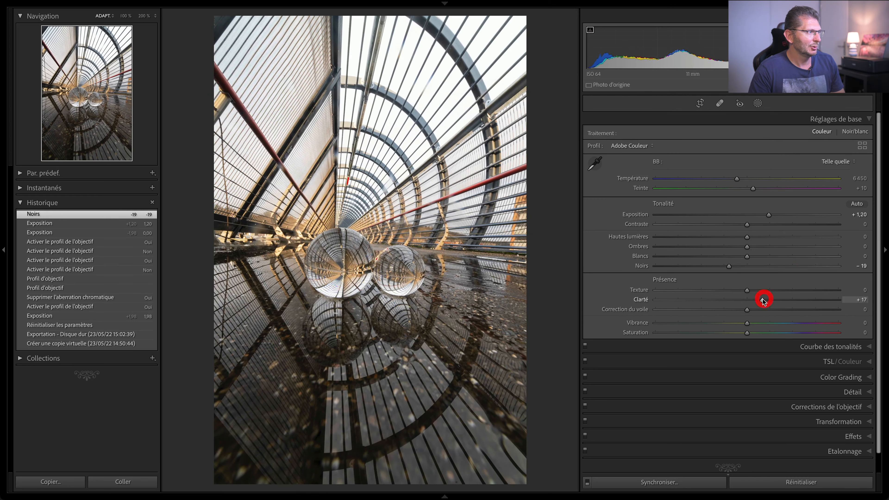
# Try a dehaze amount of +7 on the photo, and reset it to zero.
pyautogui.click(763, 301)
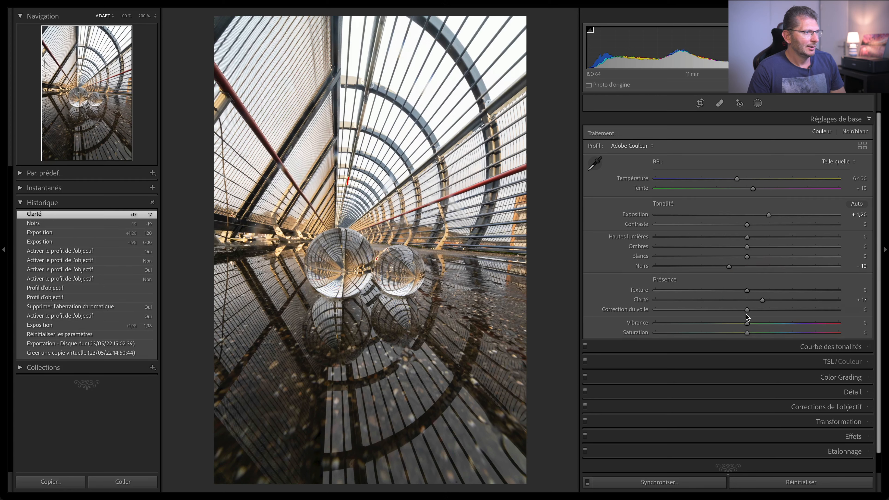
pyautogui.moveTo(747, 311)
pyautogui.mouseDown()
pyautogui.moveTo(774, 312)
pyautogui.moveTo(753, 310)
pyautogui.mouseUp()
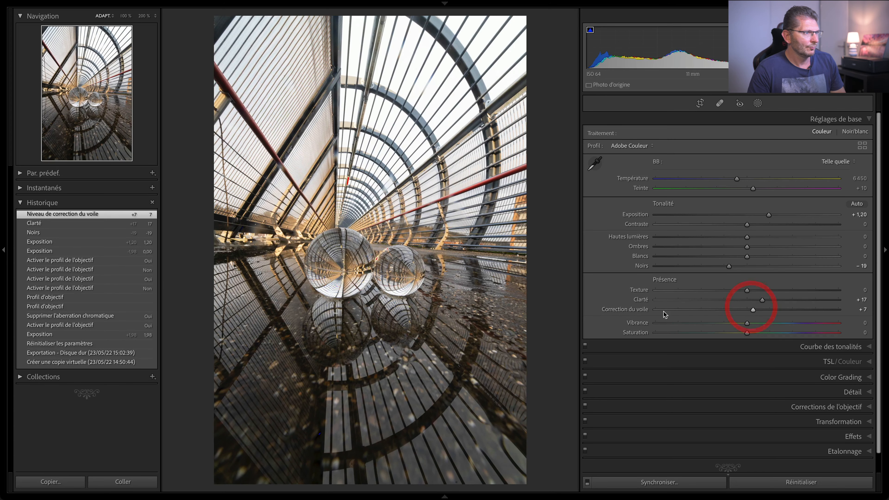
pyautogui.doubleClick(607, 311)
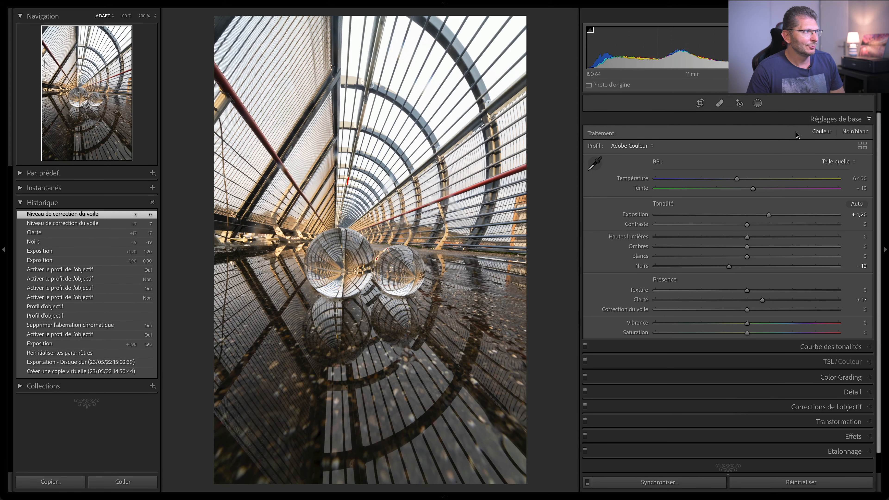
# In the calibration settings, set the blue primary hue to −100 and the red primary hue to +70, and compare with calibration off and on.
pyautogui.click(805, 119)
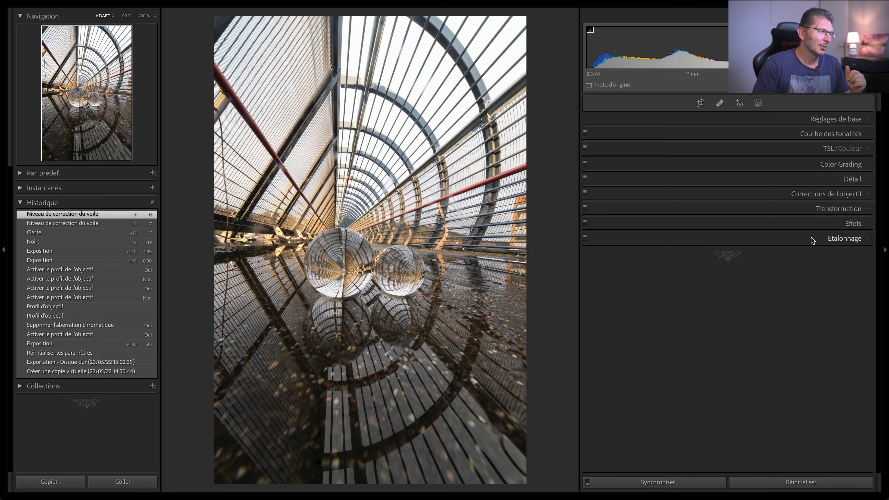
pyautogui.click(811, 238)
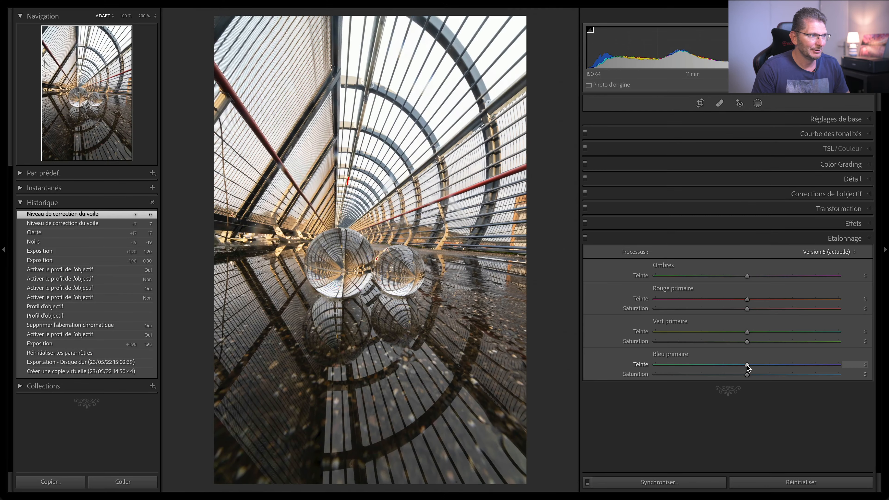
pyautogui.moveTo(747, 365); pyautogui.dragTo(614, 360)
pyautogui.moveTo(747, 300); pyautogui.dragTo(810, 302)
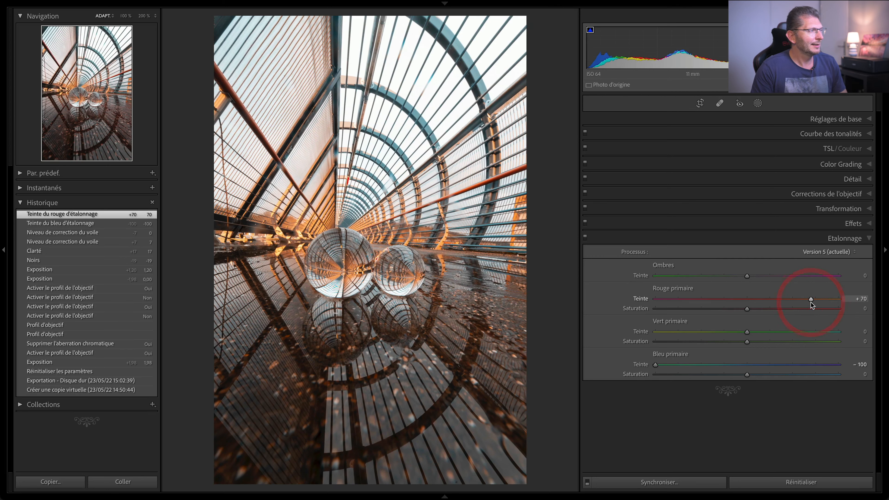
pyautogui.click(585, 239)
pyautogui.click(585, 239)
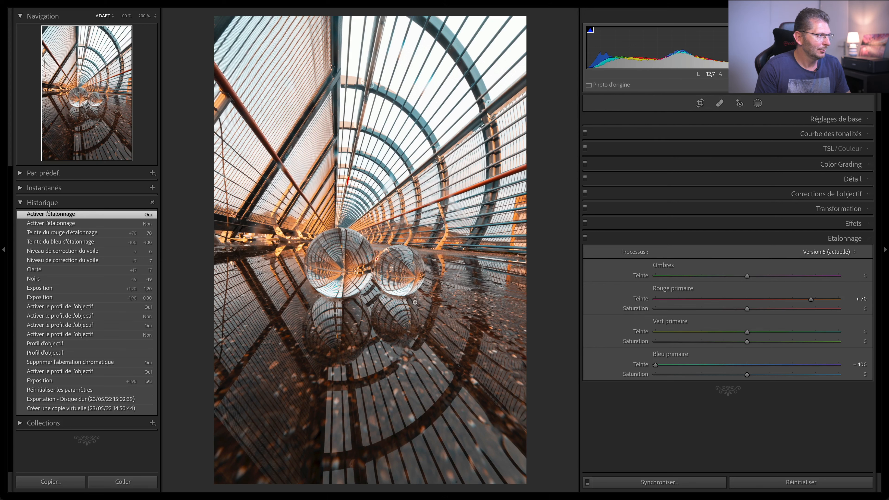
# Add a circular radial gradient mask centred on the larger crystal ball's reflection in the puddle.
pyautogui.click(758, 104)
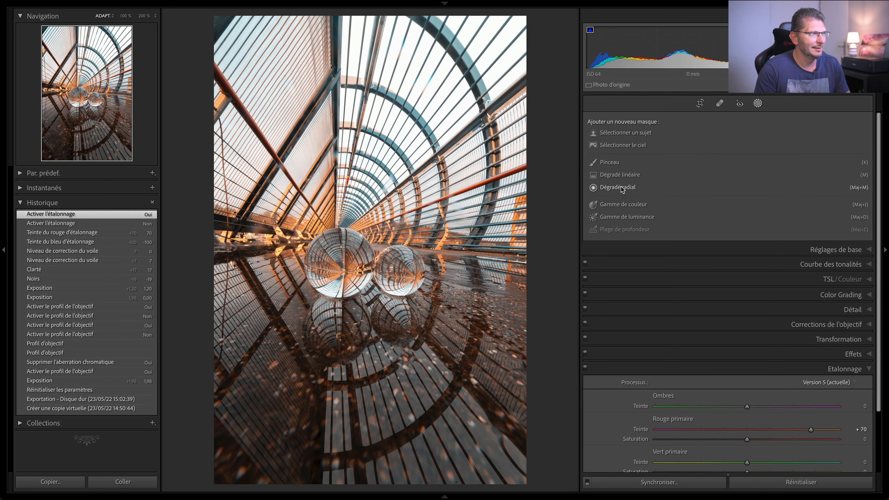
pyautogui.click(616, 187)
pyautogui.moveTo(301, 291); pyautogui.dragTo(362, 357)
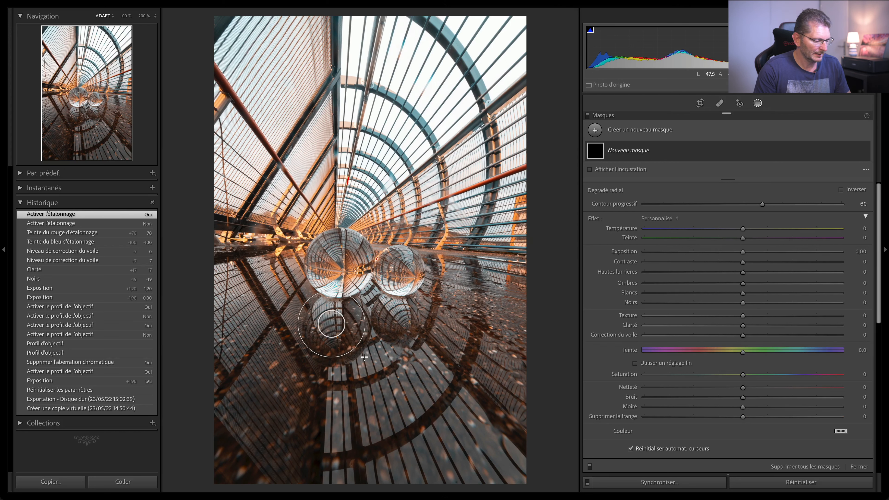
pyautogui.press('alt')
pyautogui.press('shift')
pyautogui.moveTo(375, 358)
pyautogui.mouseDown()
pyautogui.moveTo(379, 369)
pyautogui.moveTo(366, 360)
pyautogui.mouseUp()
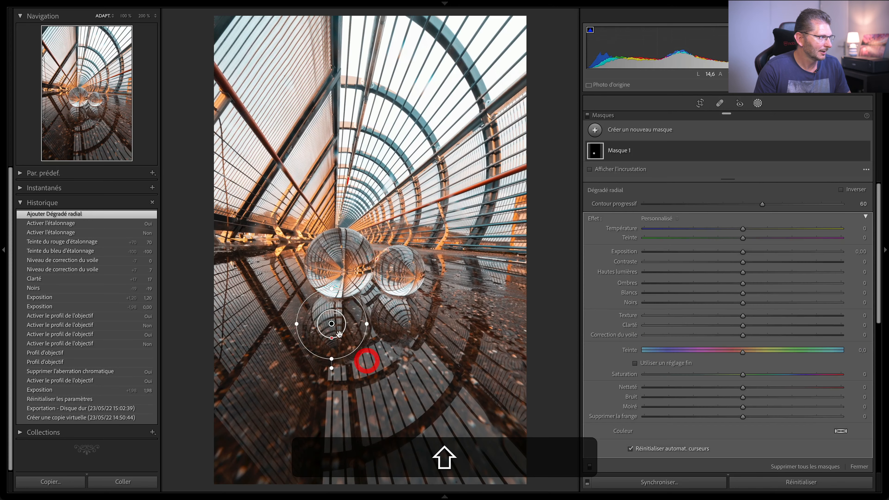
pyautogui.moveTo(331, 324); pyautogui.dragTo(338, 327)
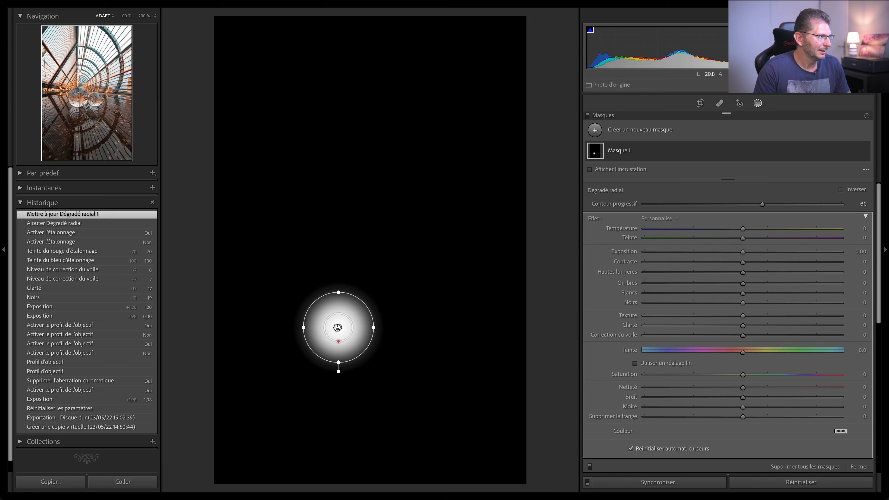
# Duplicate the radial gradient within the mask, place the copy on the smaller ball's reflection, and shrink it to fit.
pyautogui.rightClick(337, 327)
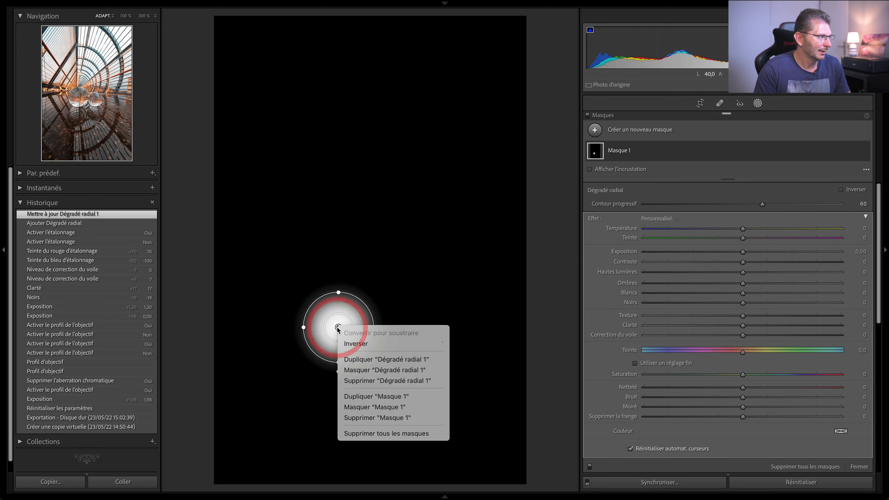
pyautogui.click(352, 360)
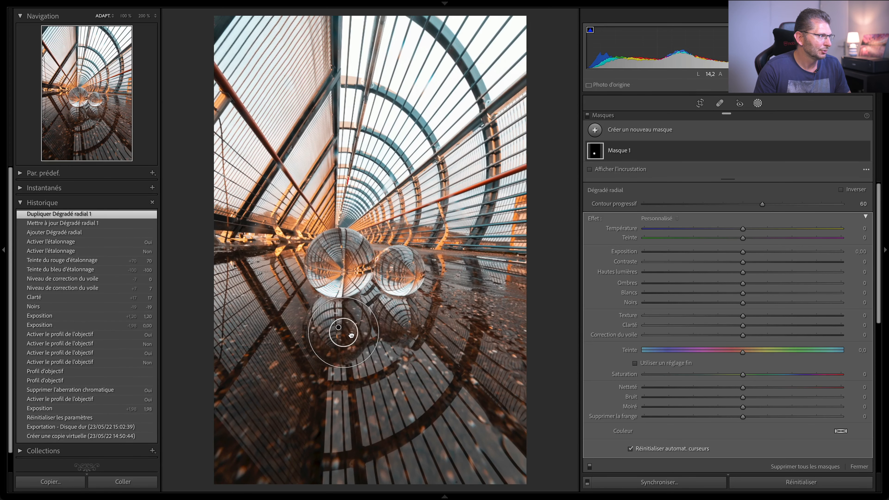
pyautogui.moveTo(338, 327); pyautogui.dragTo(398, 317)
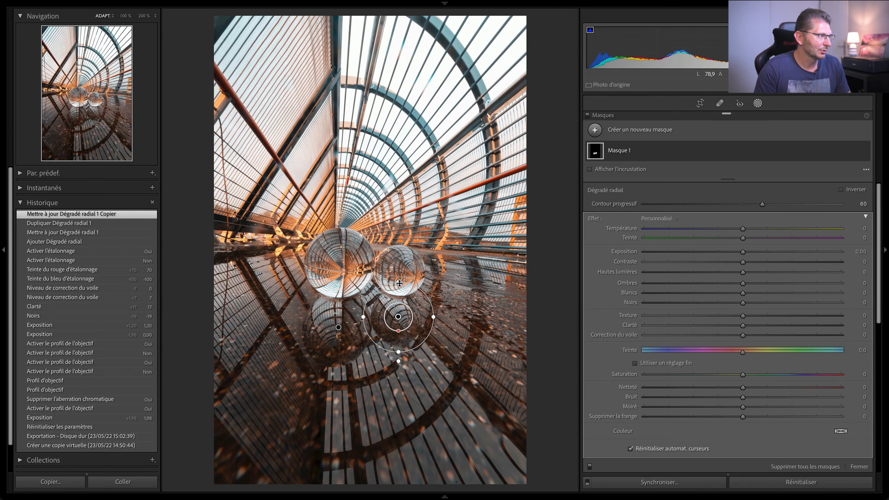
pyautogui.press('shift')
pyautogui.moveTo(399, 283); pyautogui.dragTo(398, 289)
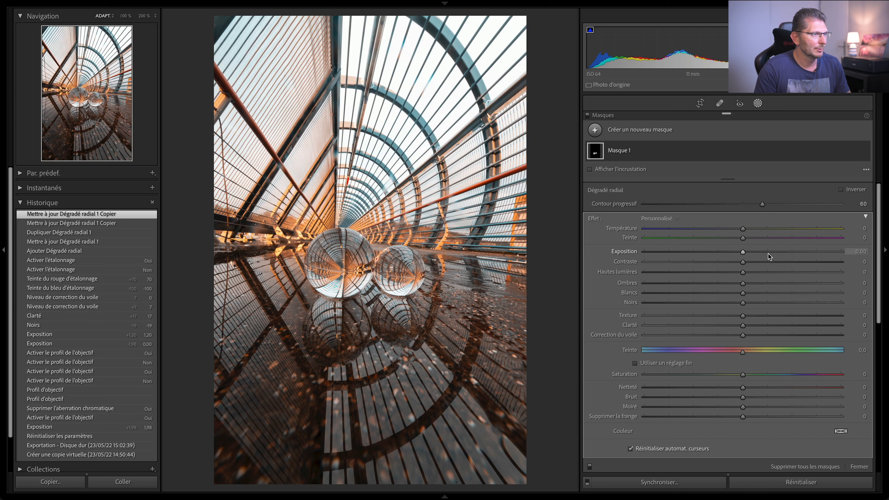
# Set the mask's exposure to 1.07, highlights to −24 and clarity to 12, hiding and showing the mask to compare.
pyautogui.moveTo(743, 252); pyautogui.dragTo(770, 251)
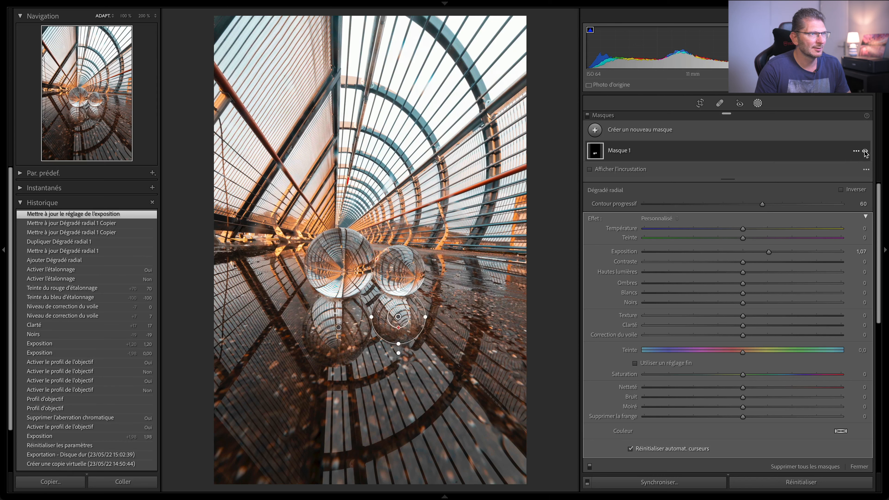
pyautogui.click(864, 151)
pyautogui.click(864, 151)
pyautogui.click(864, 151)
pyautogui.click(865, 151)
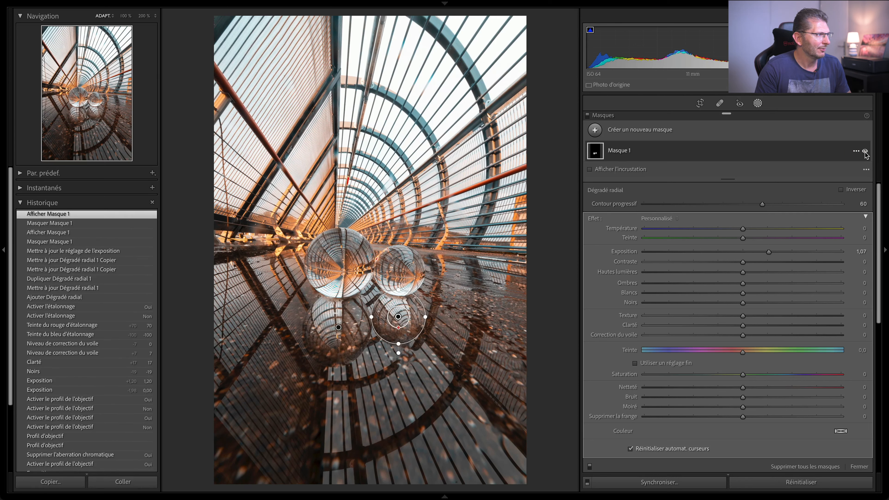
pyautogui.moveTo(743, 272); pyautogui.dragTo(720, 272)
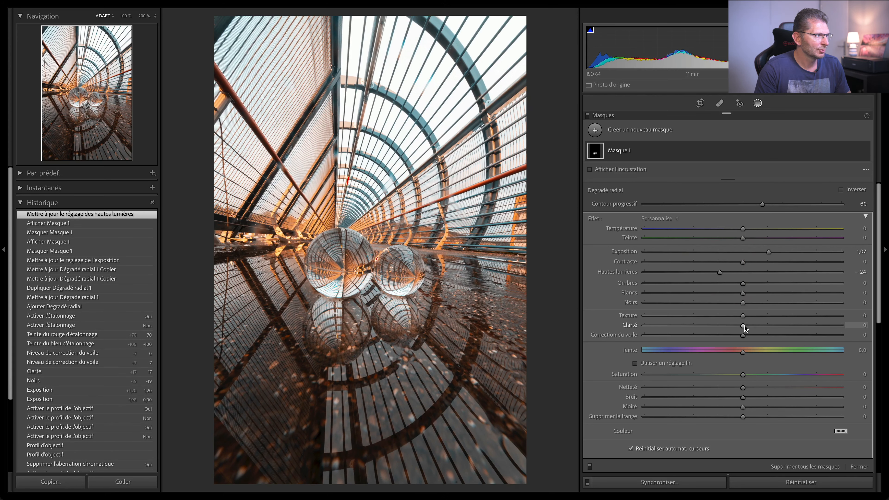
pyautogui.moveTo(762, 323); pyautogui.dragTo(755, 324)
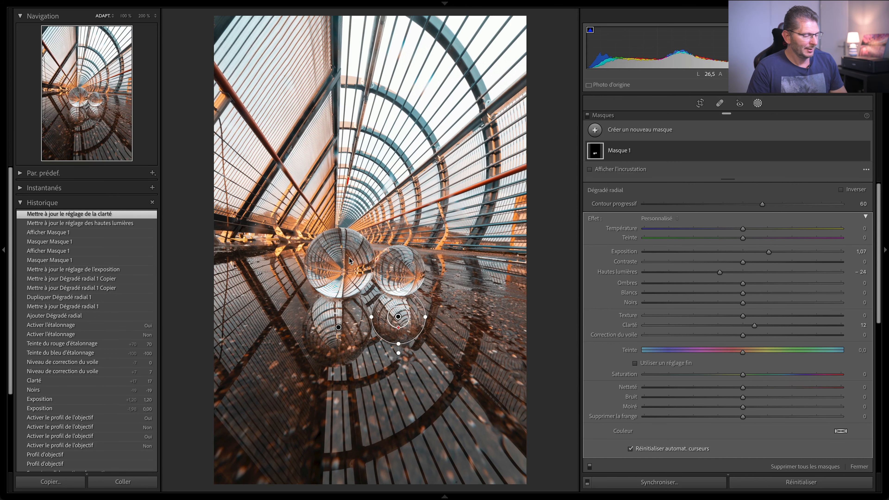
# Examine the bridge structure and both crystal balls at 100% magnification, and return to the full-photo view.
pyautogui.press('z')
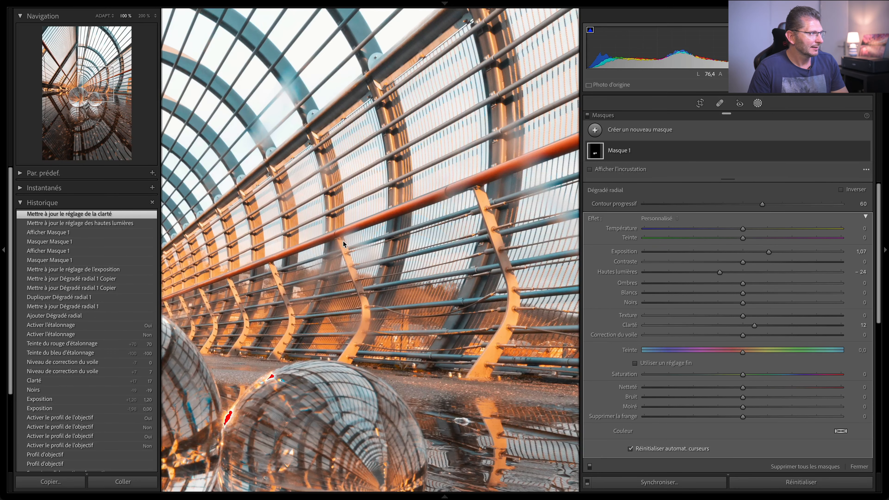
pyautogui.moveTo(304, 222); pyautogui.dragTo(425, 280)
pyautogui.moveTo(278, 255); pyautogui.dragTo(385, 414)
pyautogui.moveTo(357, 269); pyautogui.dragTo(361, 393)
pyautogui.click(388, 364)
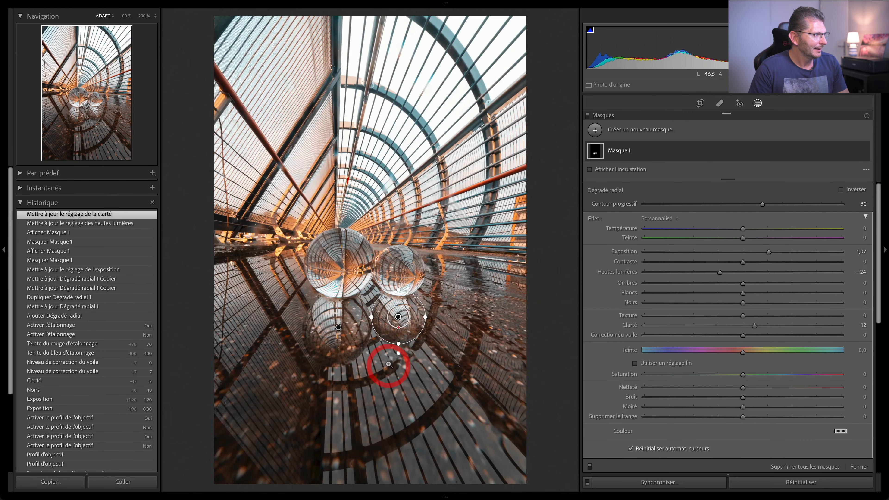
pyautogui.click(329, 272)
pyautogui.press('space')
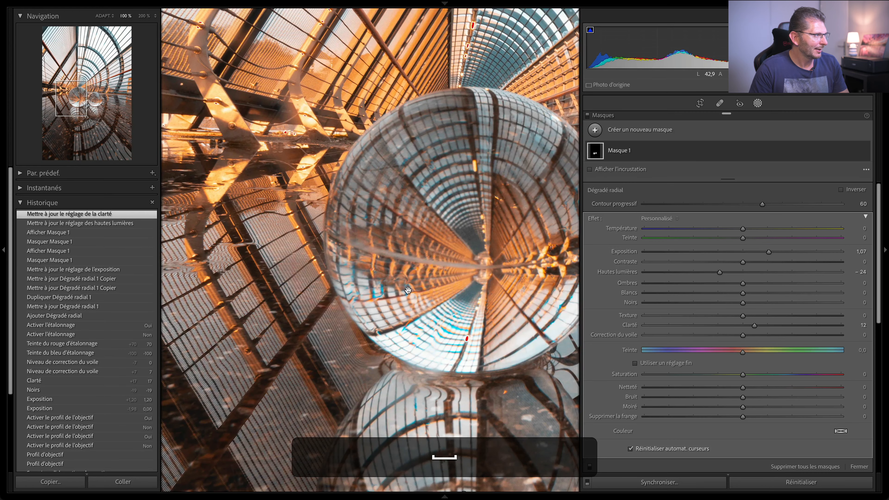
pyautogui.moveTo(266, 323); pyautogui.dragTo(258, 317)
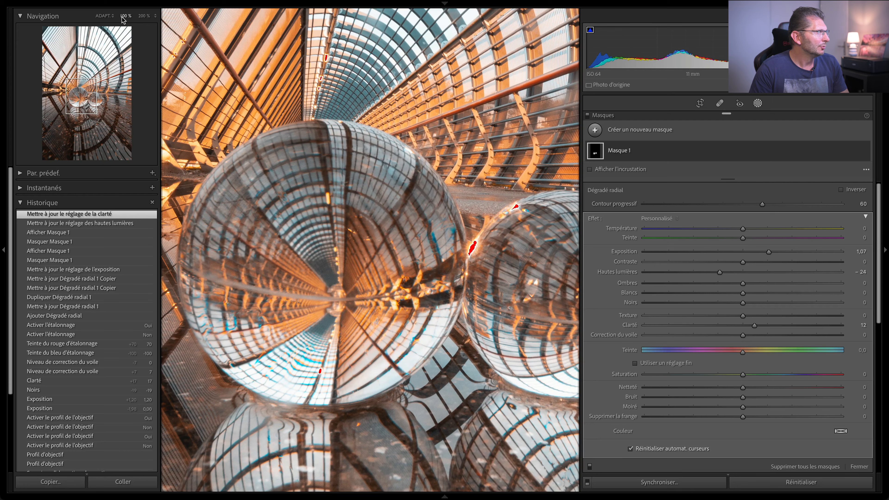
pyautogui.press('ctrl')
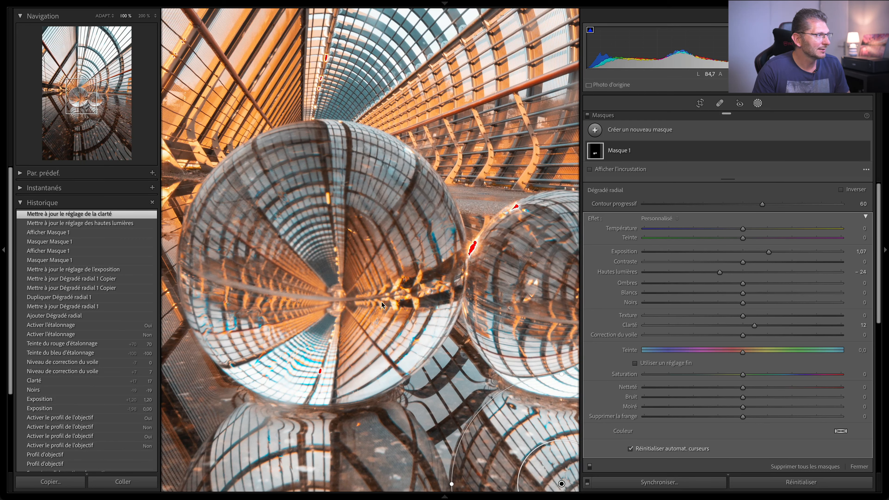
pyautogui.click(398, 264)
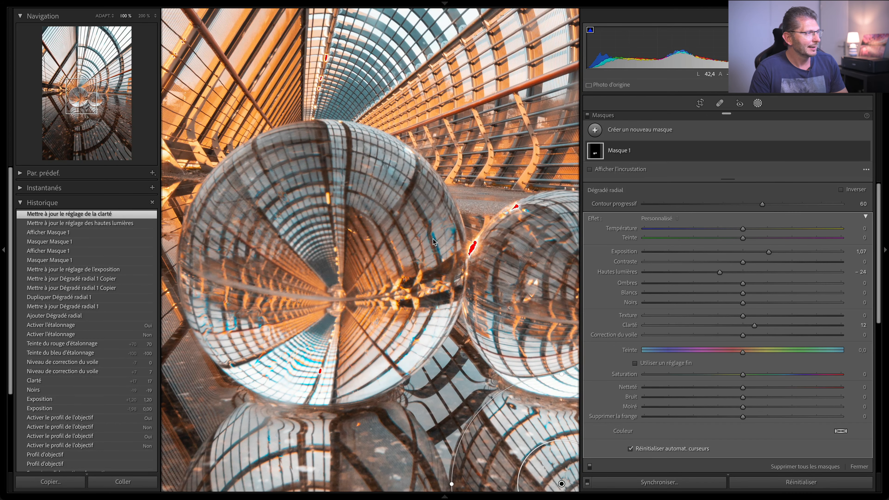
pyautogui.press('space')
pyautogui.press('z')
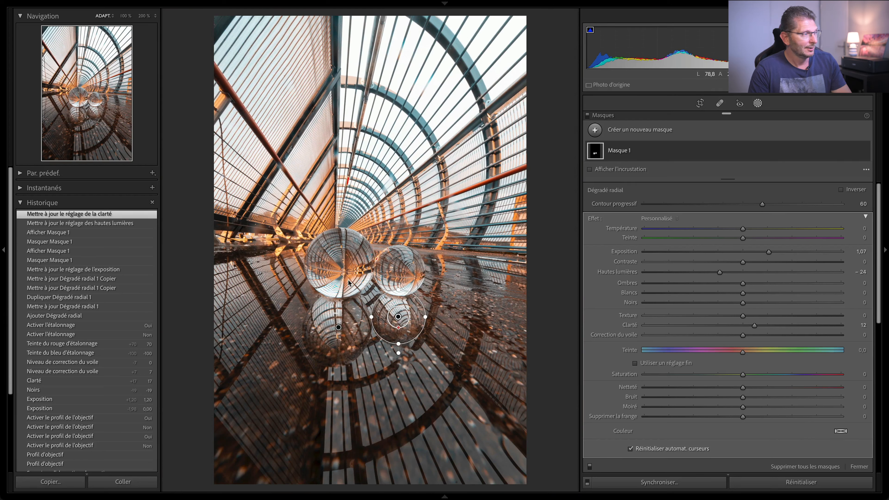
# Return to the library grid and turn off the star-rating filter to show all the footbridge photos.
pyautogui.press('g')
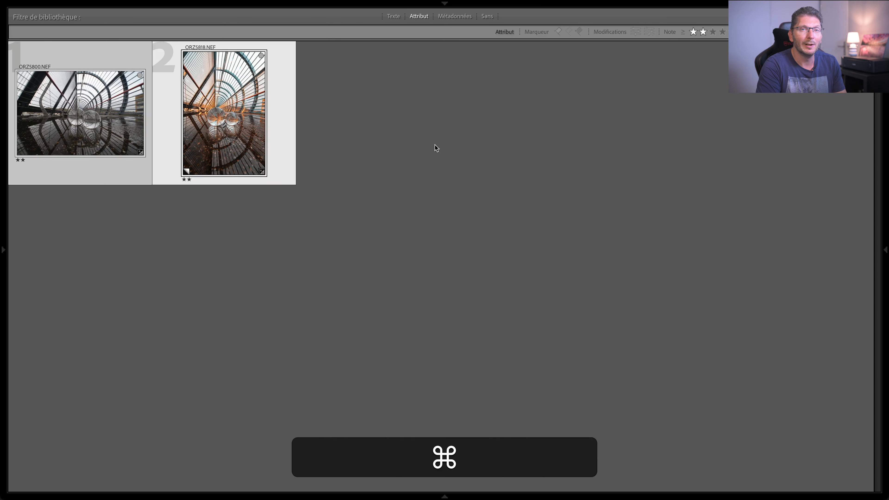
pyautogui.press('super+l')
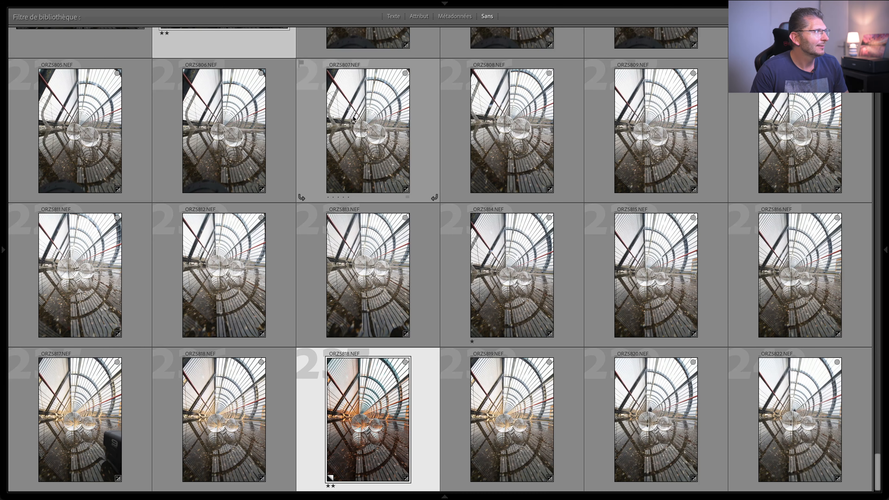
pyautogui.scroll(3, 359, 242)
pyautogui.scroll(-2, 360, 242)
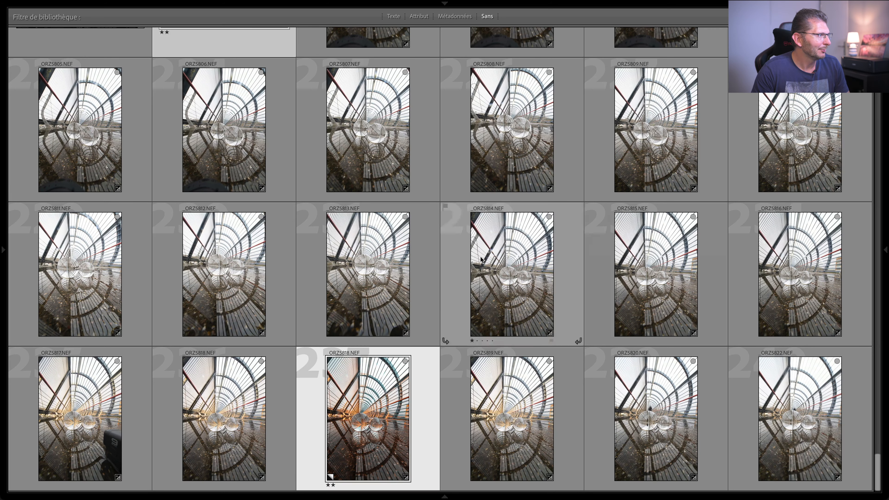
# View the unedited photo ORZ5811.NEF enlarged to inspect the two balls and their reflections, and return to the grid.
pyautogui.doubleClick(82, 282)
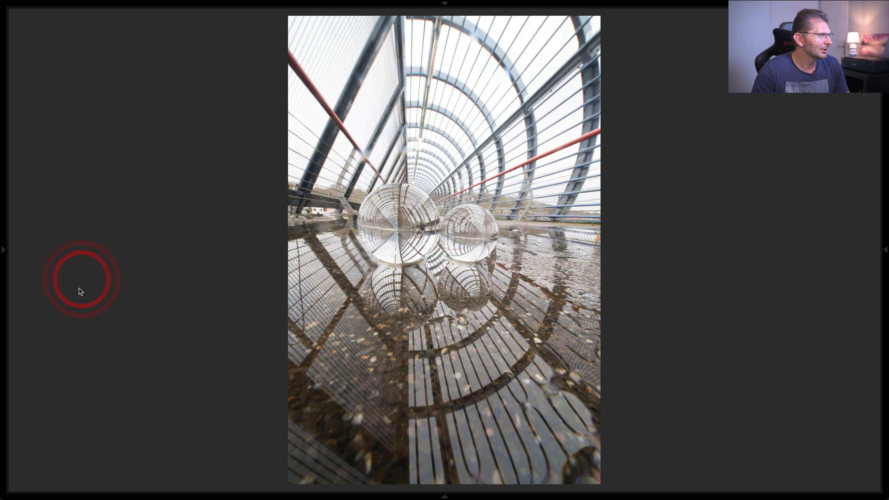
pyautogui.click(407, 252)
pyautogui.click(388, 328)
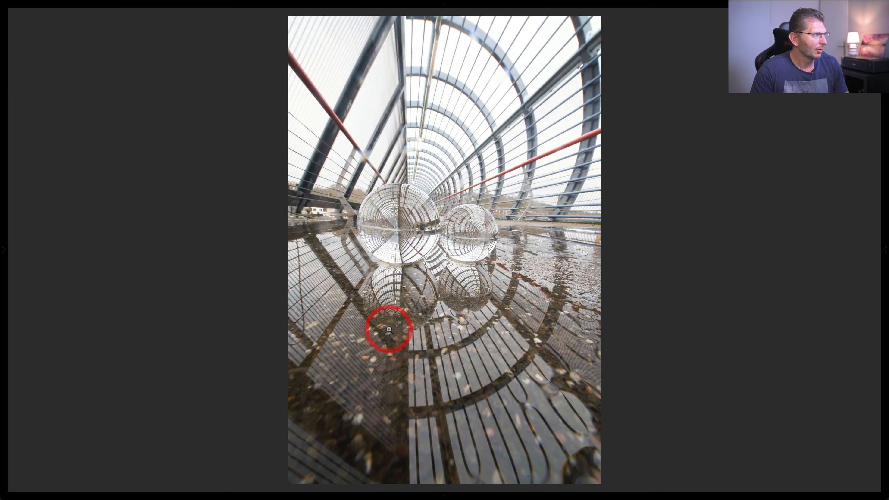
pyautogui.press('g')
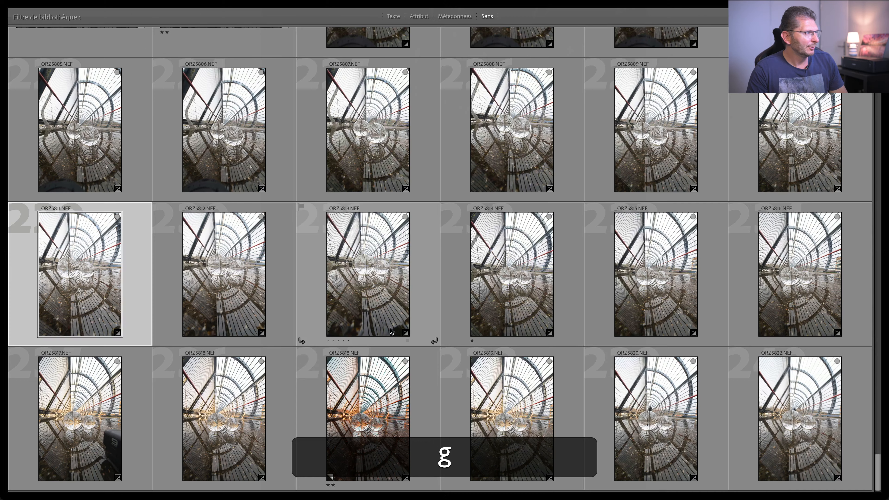
# Copy all develop settings from the edited two-star virtual copy of ORZ5818.NEF, including the masking with Masque 1.
pyautogui.click(382, 418)
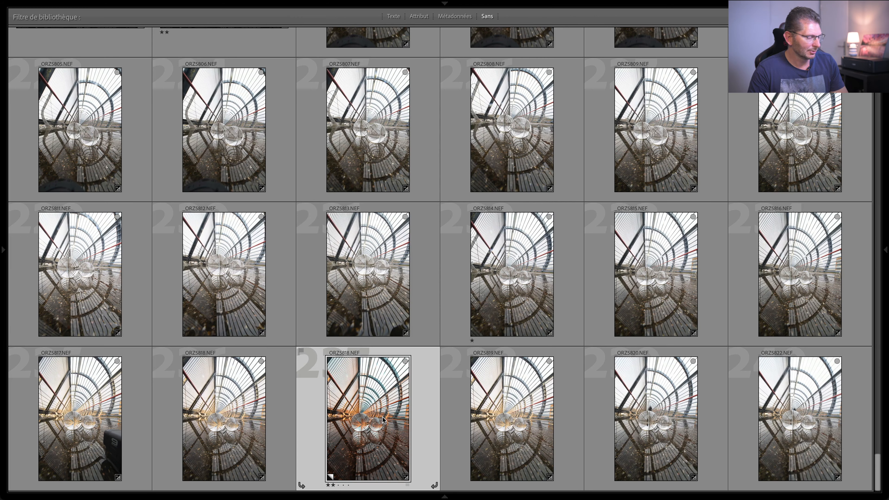
pyautogui.press('shift+super')
pyautogui.press('shift+super+c')
pyautogui.click(569, 108)
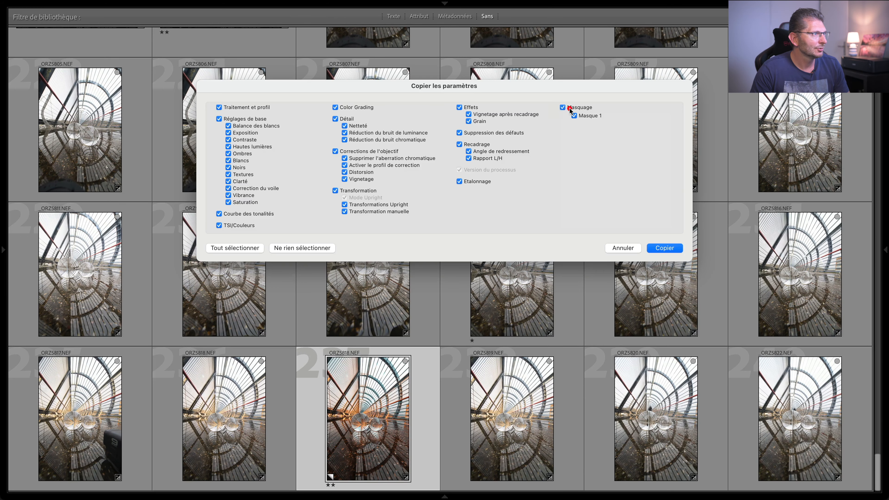
pyautogui.click(664, 248)
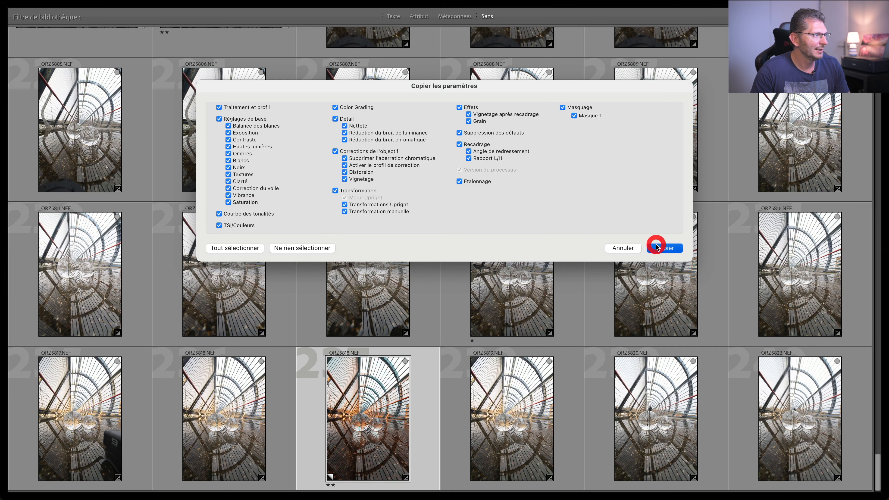
# Paste the copied develop settings onto the footbridge photos ORZ5811.NEF to ORZ5819.NEF, leaving out the source virtual copy, and reduce the selection to ORZ5811.NEF.
pyautogui.click(88, 259)
pyautogui.keyDown('shift'); pyautogui.click(216, 424); pyautogui.keyUp('shift')
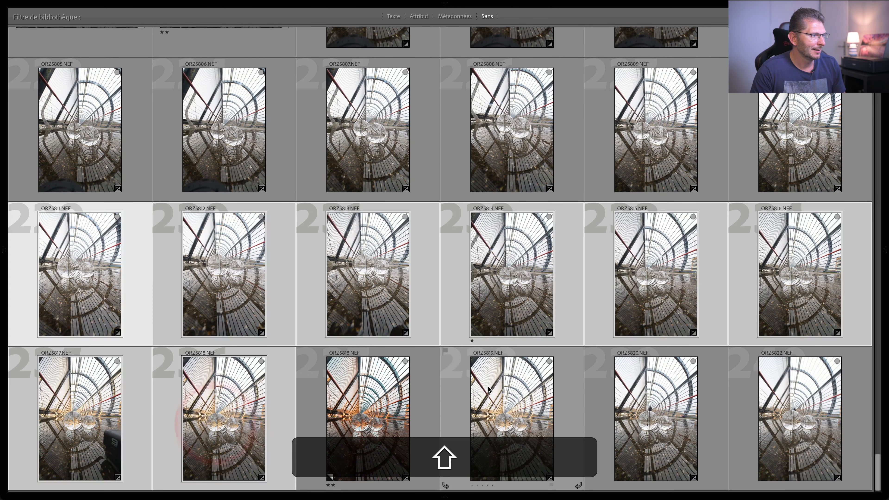
pyautogui.keyDown('super'); pyautogui.click(516, 389); pyautogui.keyUp('super')
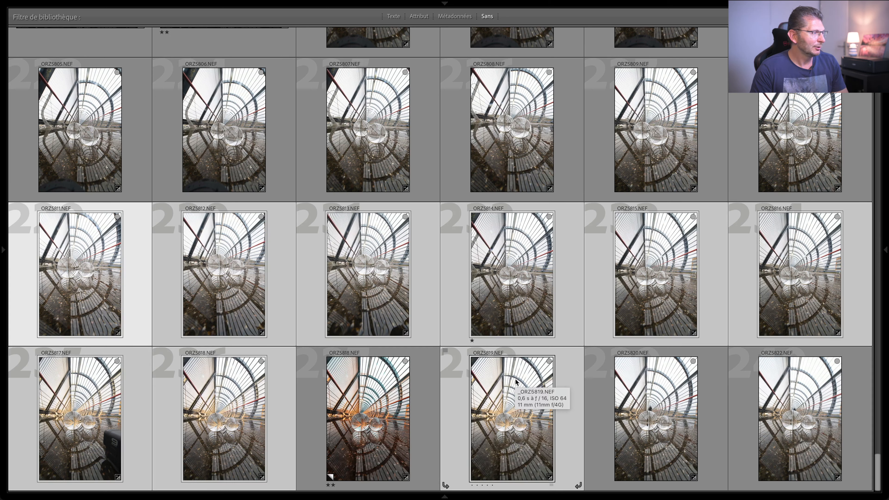
pyautogui.press('shift+super+v')
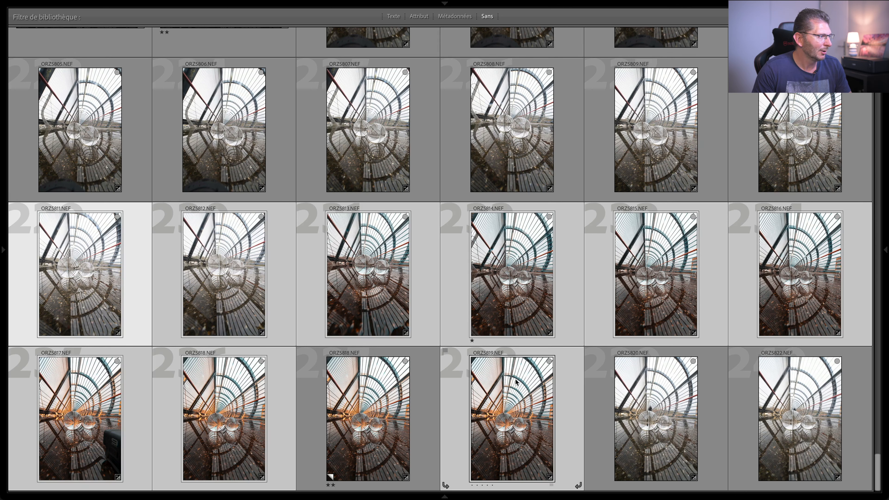
pyautogui.click(136, 295)
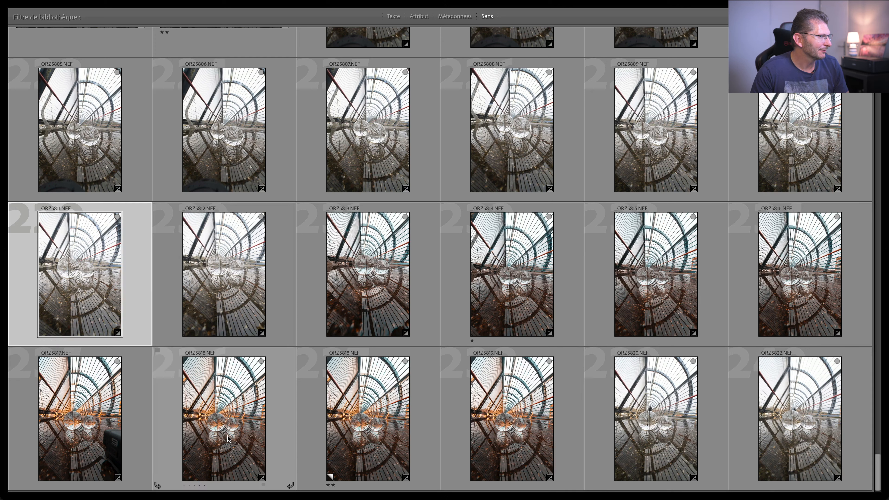
# View the original ORZ5818.NEF and ORZ5813.NEF enlarged one after the other to check the pasted settings, and return to the grid.
pyautogui.click(102, 412)
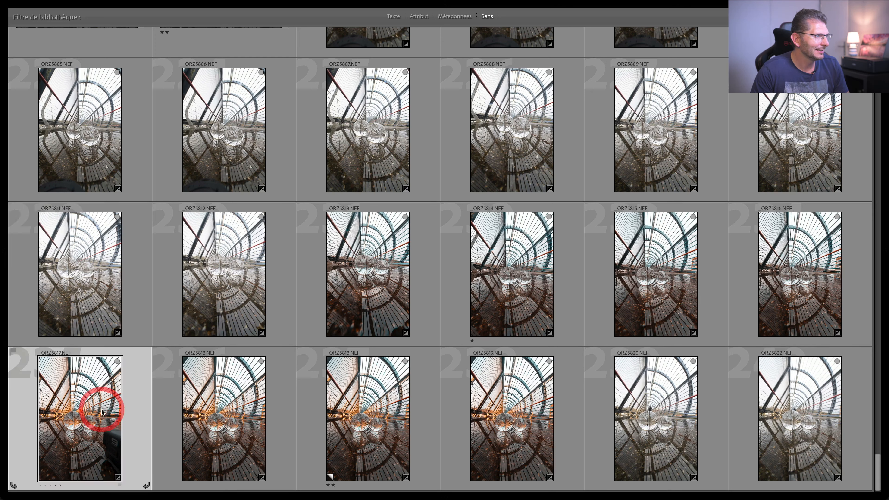
pyautogui.doubleClick(228, 408)
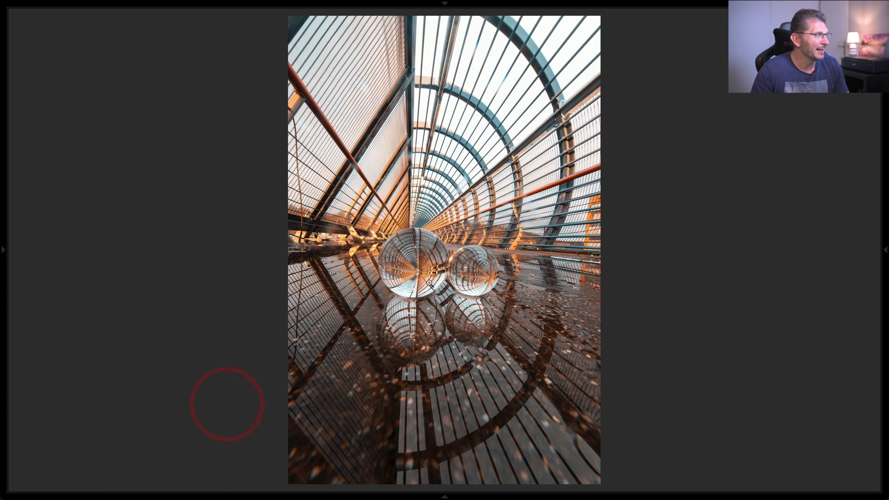
pyautogui.press('g')
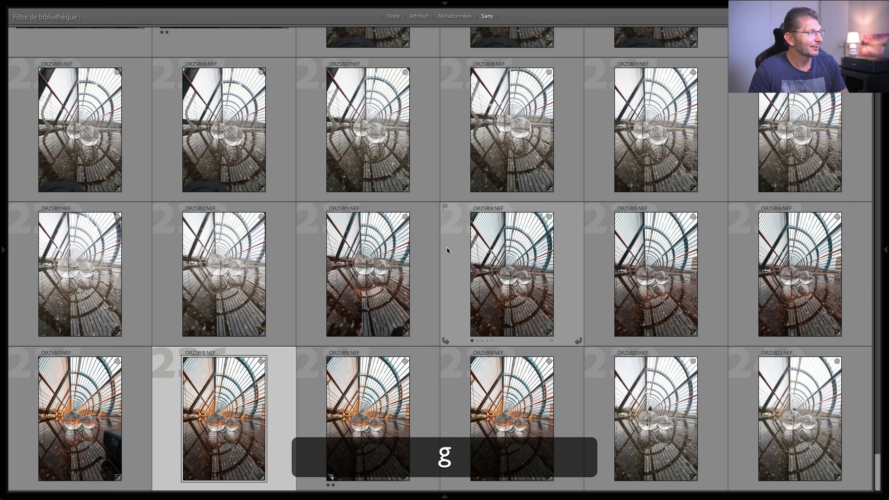
pyautogui.doubleClick(378, 294)
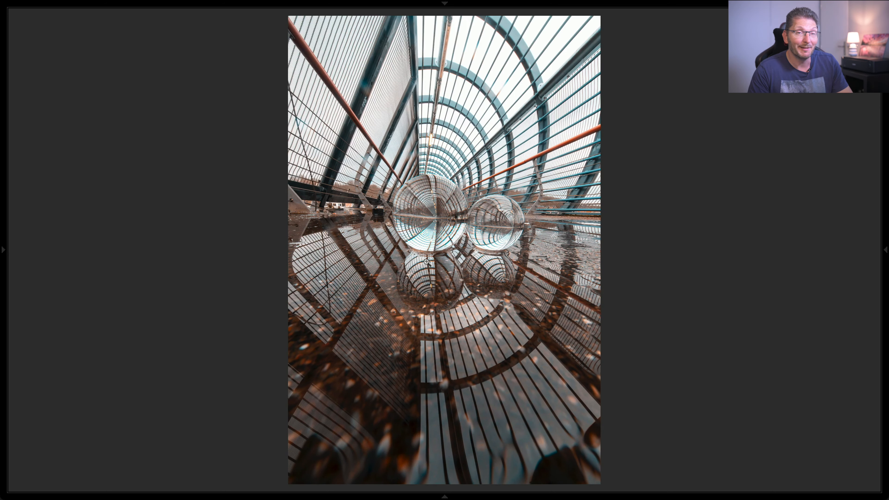
pyautogui.press('g')
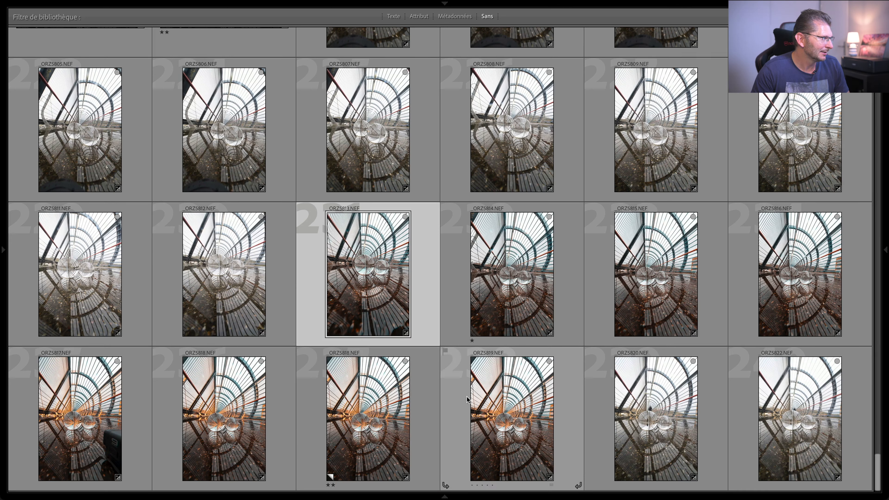
# Compare the crystal balls at close magnification across the photos from ORZ5817.NEF to ORZ5819.NEF, going back and forth, and return to the grid.
pyautogui.doubleClick(105, 405)
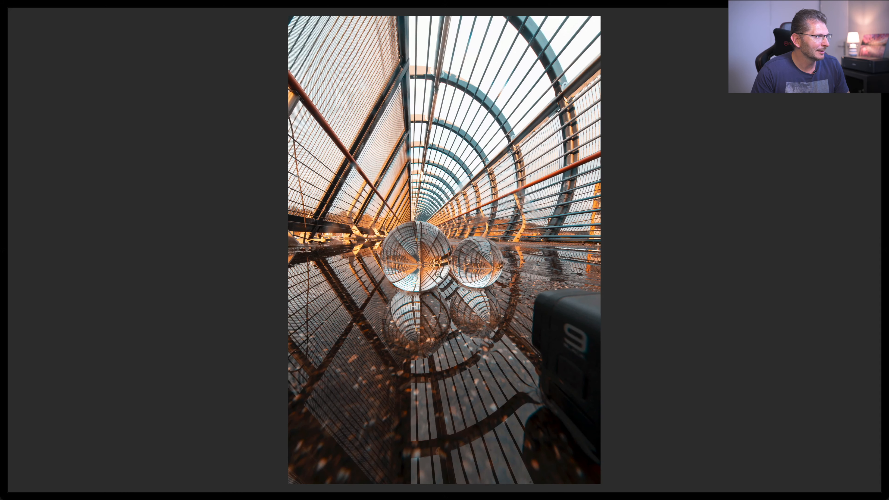
pyautogui.click(423, 260)
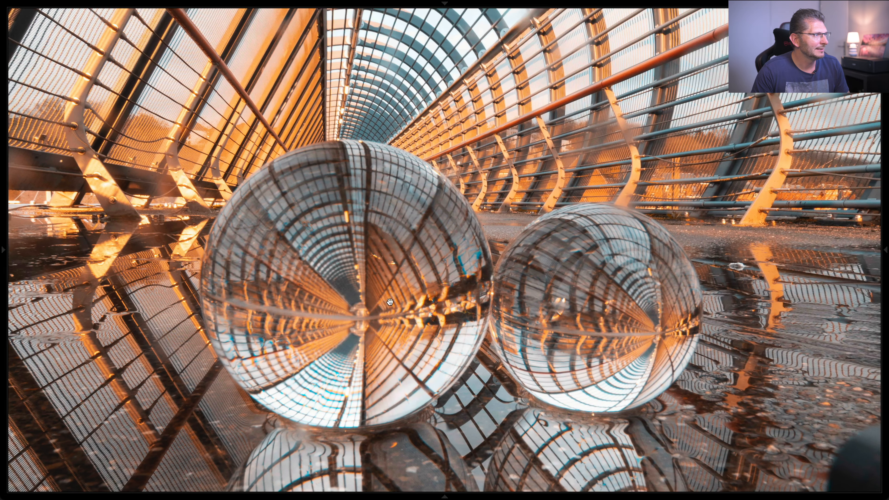
pyautogui.click(390, 302)
pyautogui.press('Right')
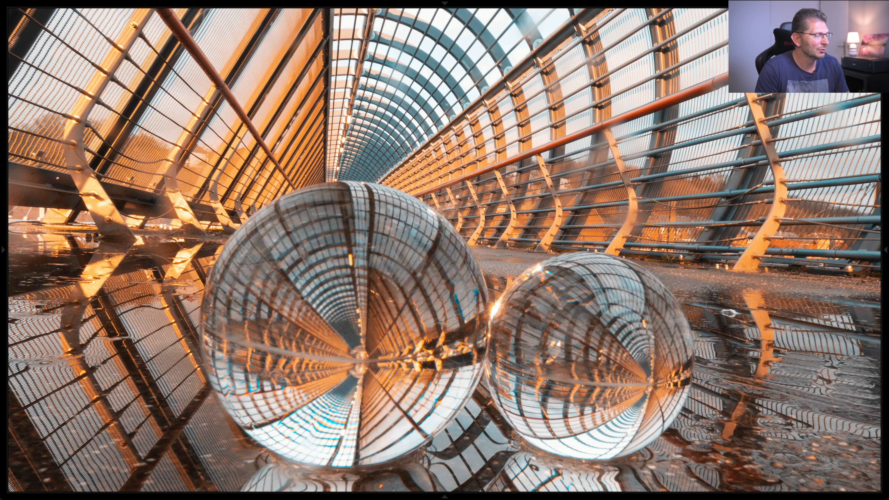
pyautogui.press('Right')
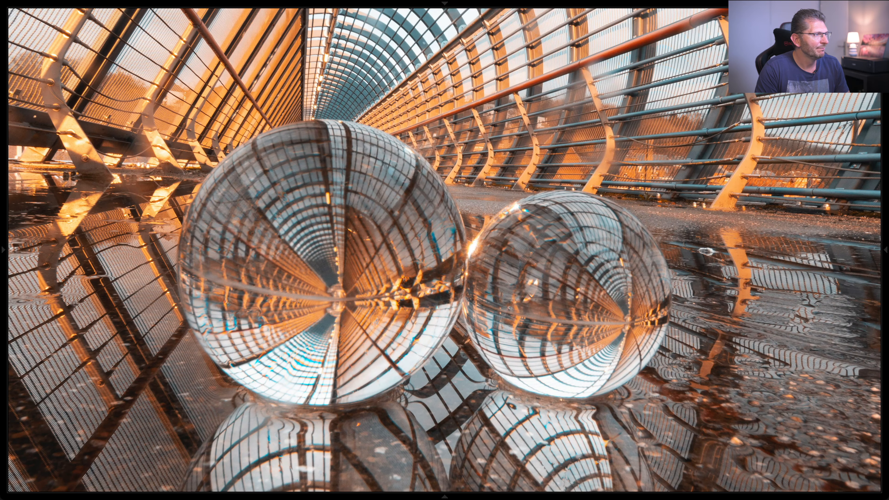
pyautogui.press('Right')
pyautogui.press('Right')
pyautogui.press('Left')
pyautogui.press('Left')
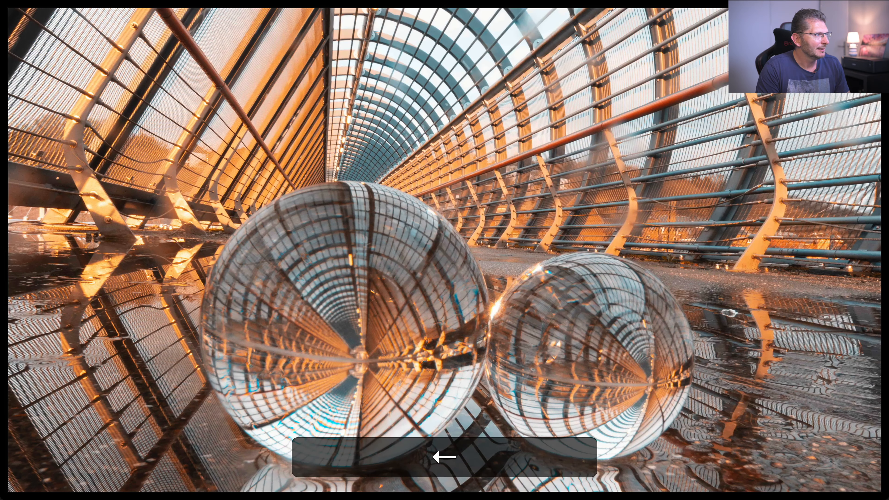
pyautogui.press('Right')
pyautogui.press('Right')
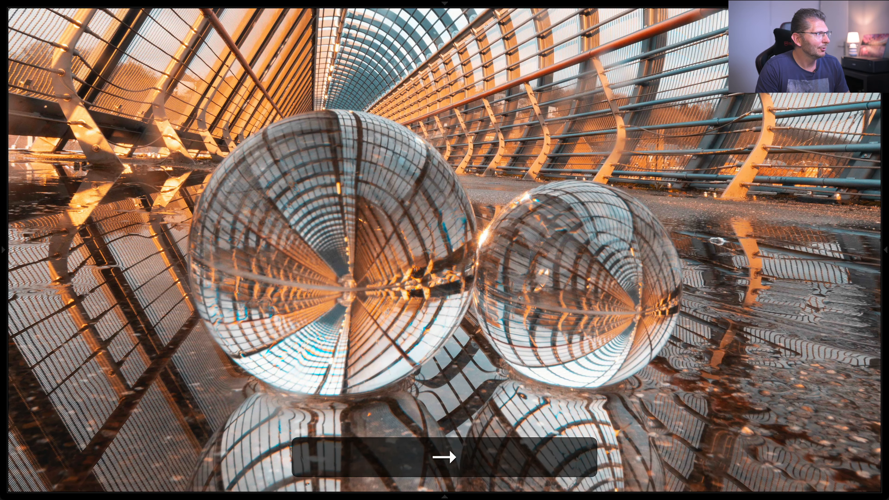
pyautogui.press('g')
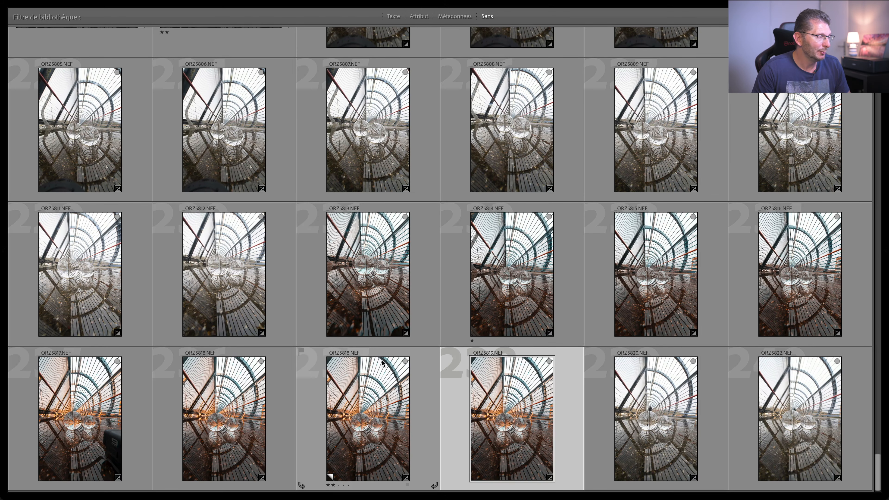
# Inspect the two balls in the unedited ORZ5806.NEF at close magnification and in full view, and return to the grid.
pyautogui.click(378, 279)
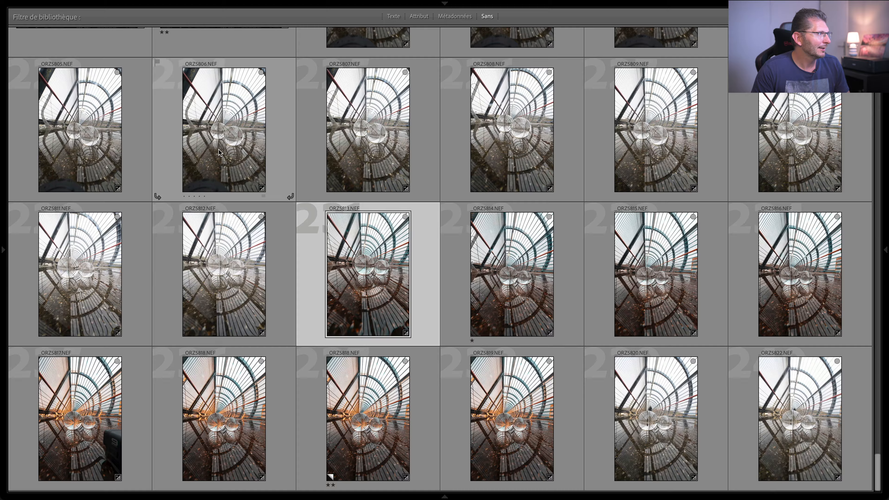
pyautogui.doubleClick(219, 150)
pyautogui.click(456, 260)
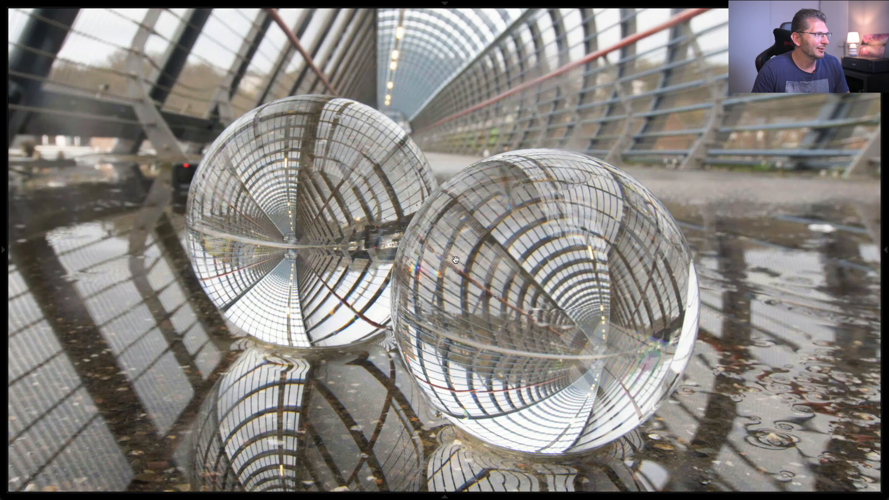
pyautogui.click(506, 301)
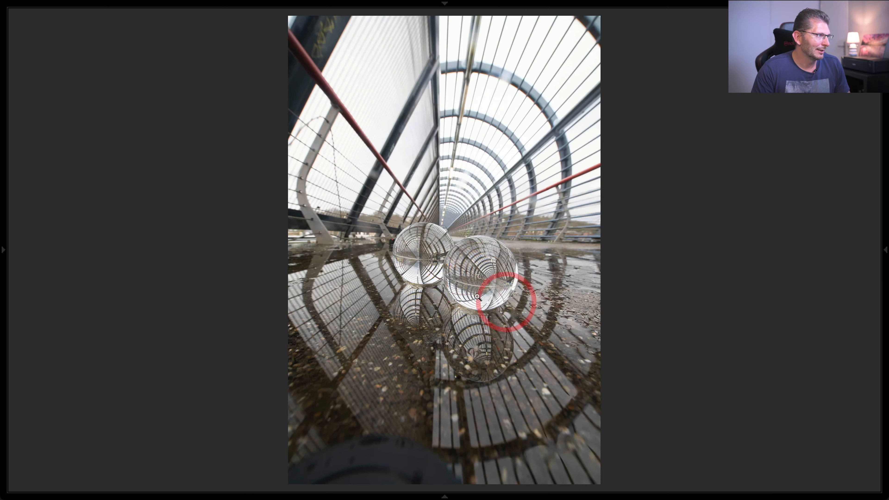
pyautogui.press('g')
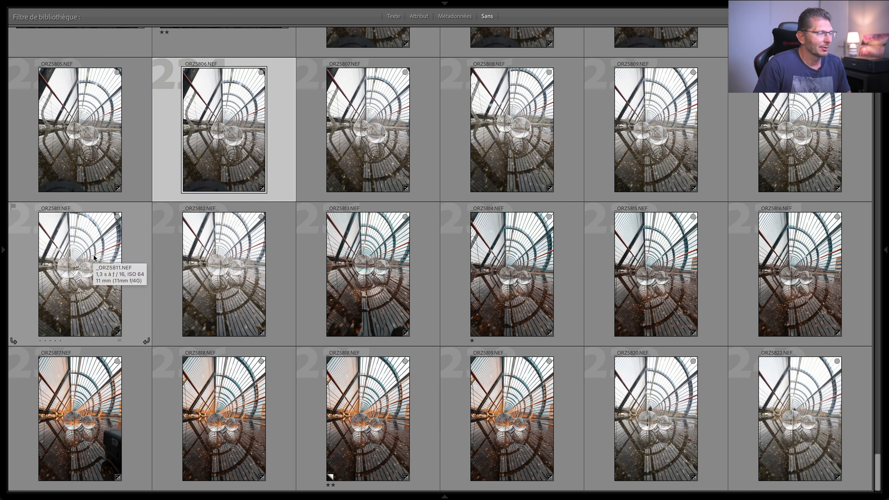
# View the edited two-star virtual copy of ORZ5818.NEF in full, check its photo-merge commands in the grid, and bring up the Lightroom Classic application commands.
pyautogui.doubleClick(368, 404)
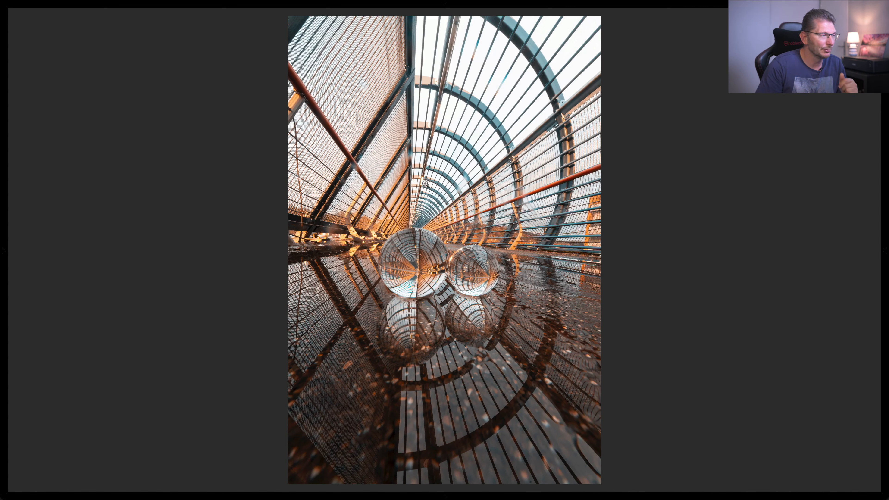
pyautogui.press('g')
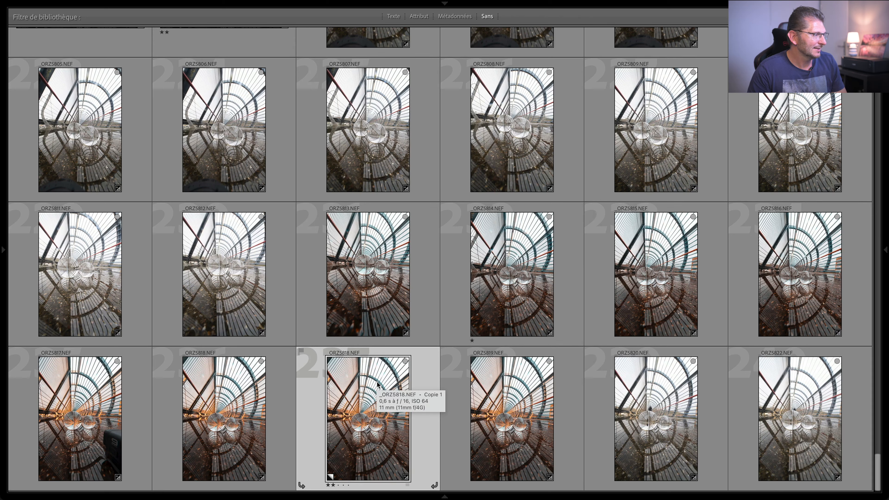
pyautogui.rightClick(359, 382)
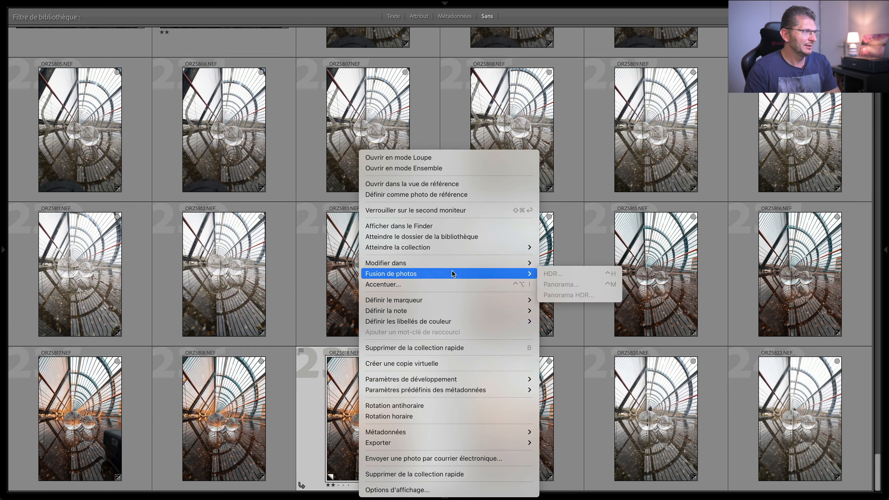
pyautogui.moveTo(456, 265)
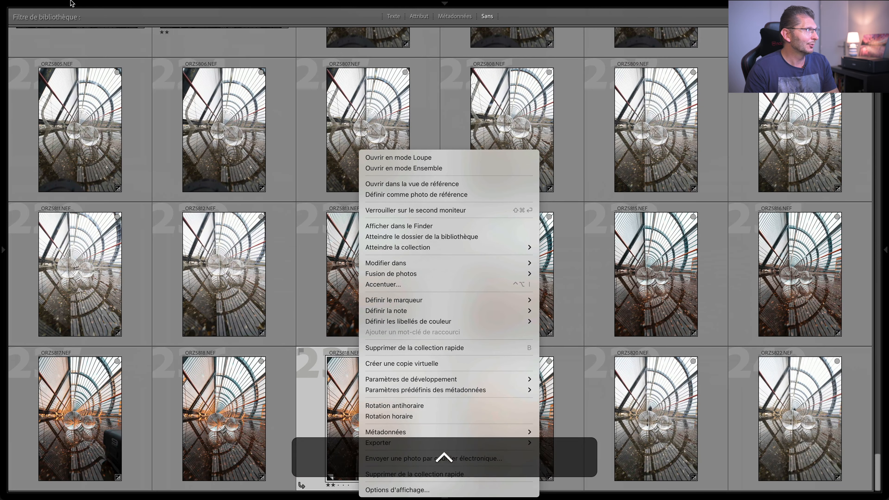
pyautogui.click(70, 5)
pyautogui.click(66, 5)
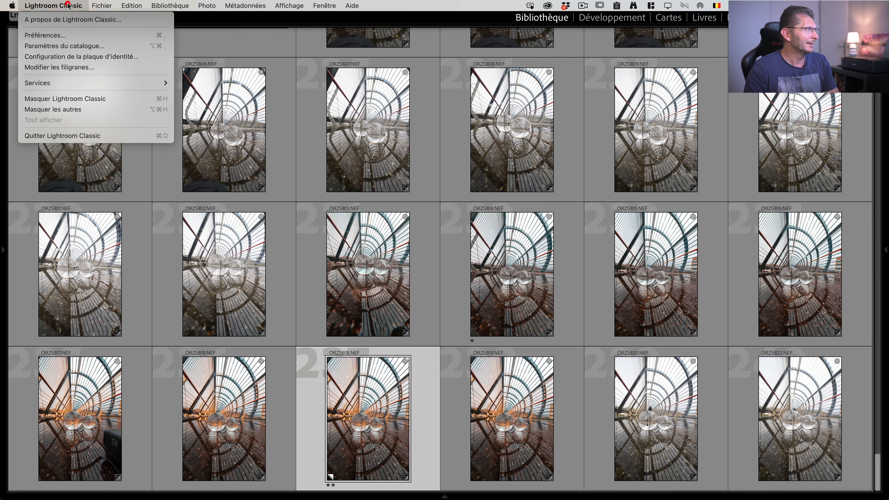
# Set Topaz Sharpen AI.app from the Applications folder as the additional external editor in the preferences.
pyautogui.click(68, 35)
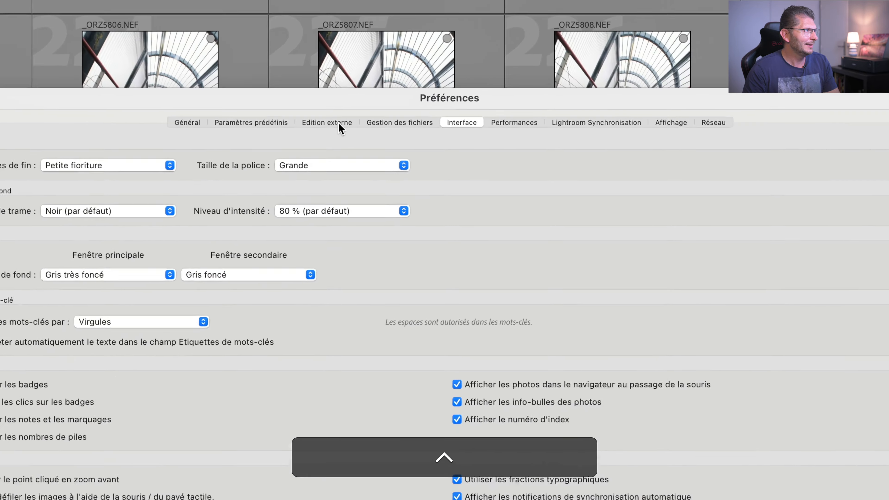
pyautogui.click(339, 124)
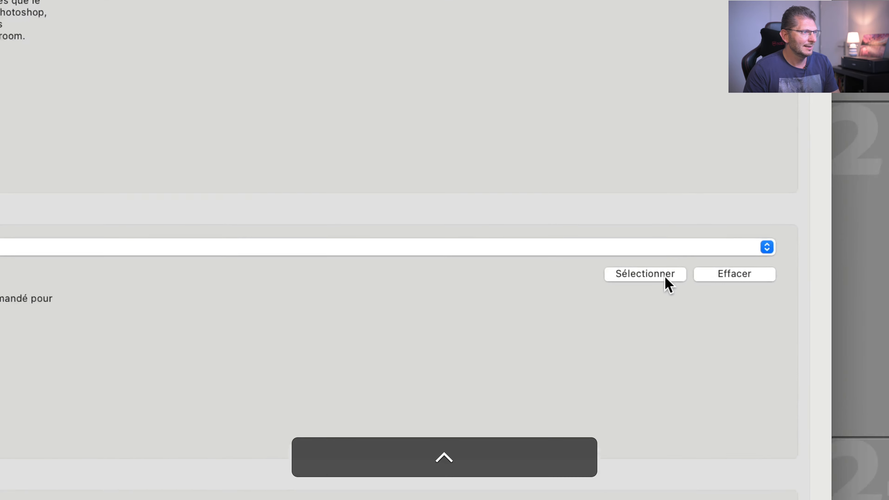
pyautogui.click(665, 277)
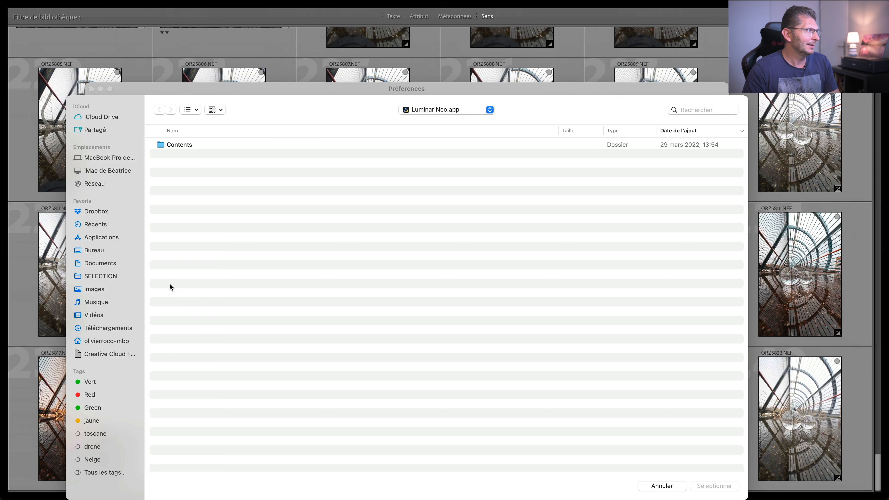
pyautogui.click(118, 239)
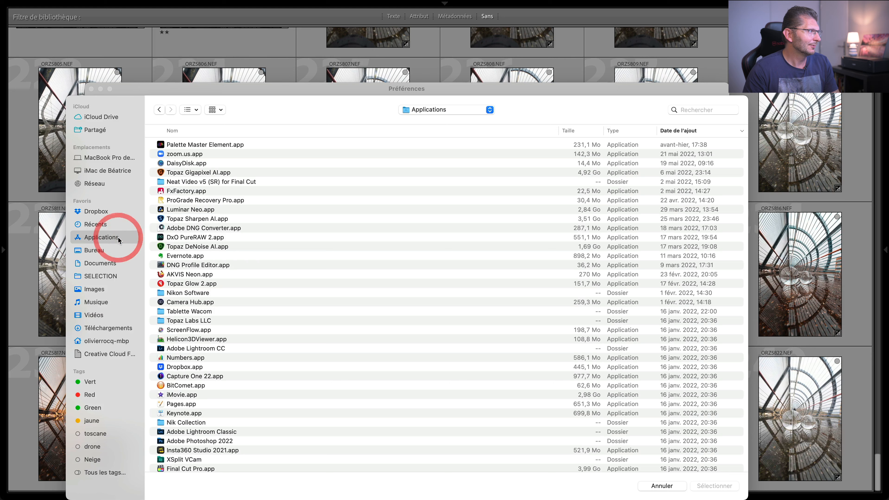
pyautogui.click(184, 219)
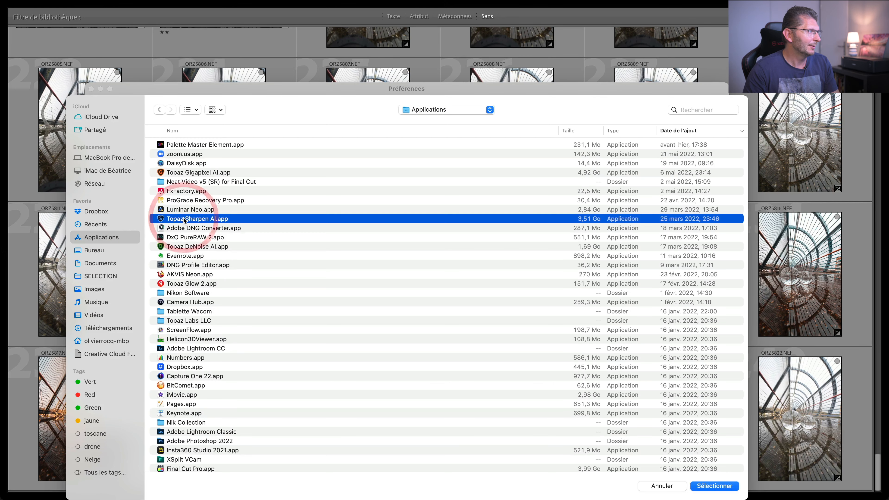
pyautogui.click(713, 486)
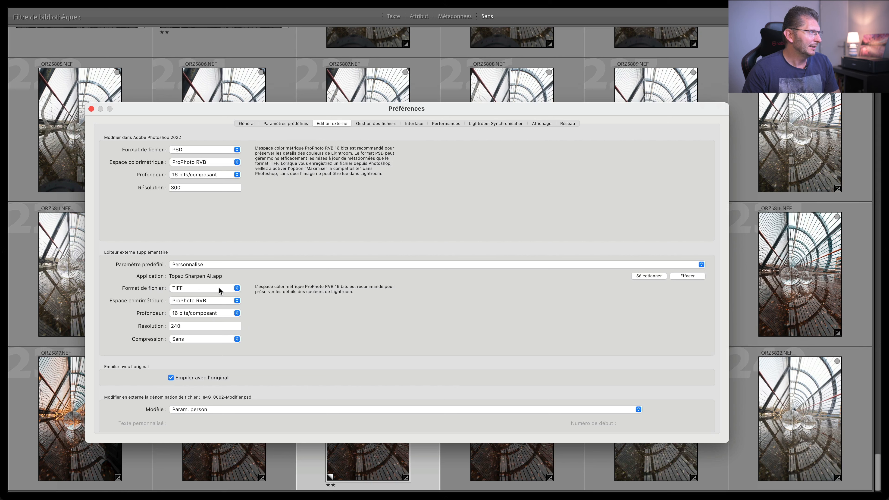
# Review the file formats available for the additional external editor and close the preferences.
pyautogui.click(220, 288)
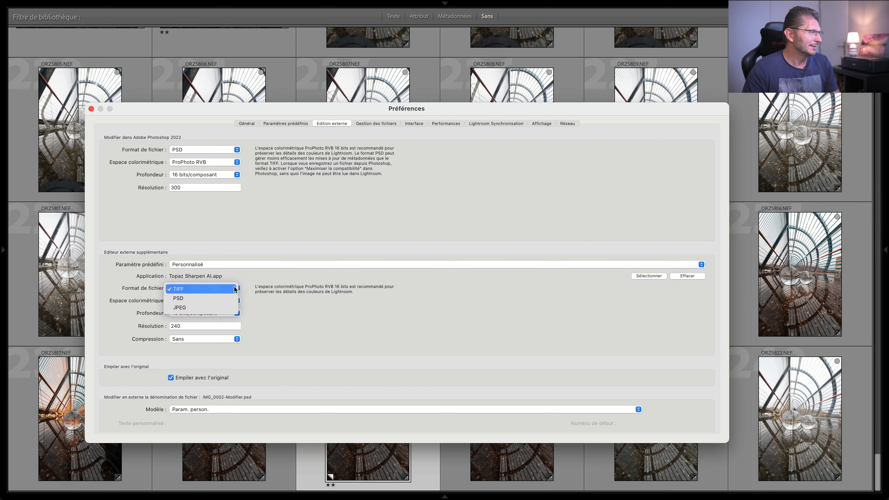
pyautogui.click(268, 289)
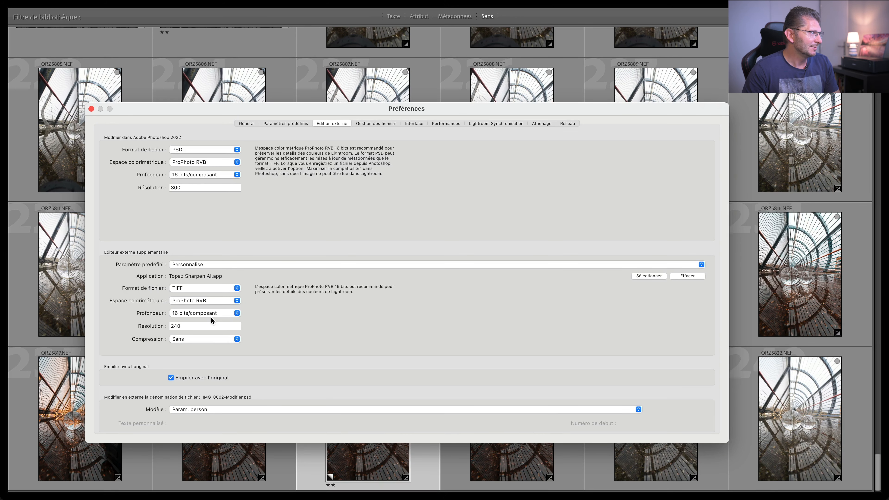
pyautogui.click(91, 108)
pyautogui.rightClick(345, 409)
pyautogui.moveTo(423, 267)
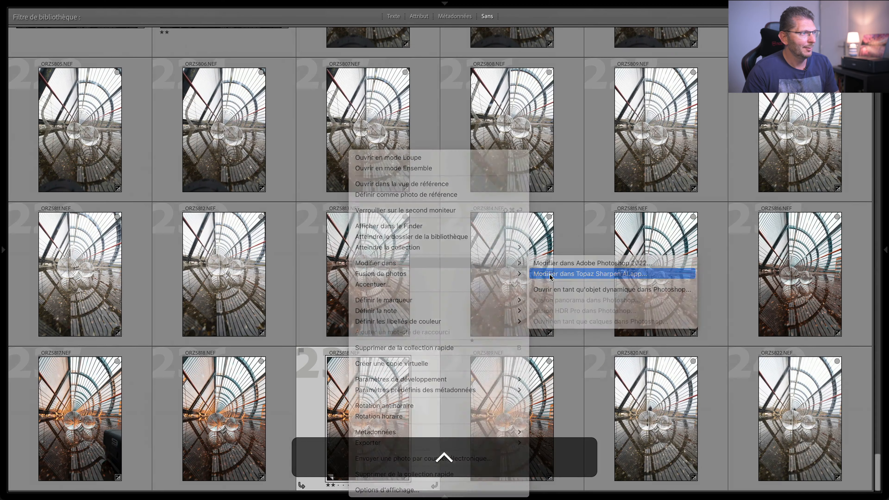
pyautogui.click(550, 274)
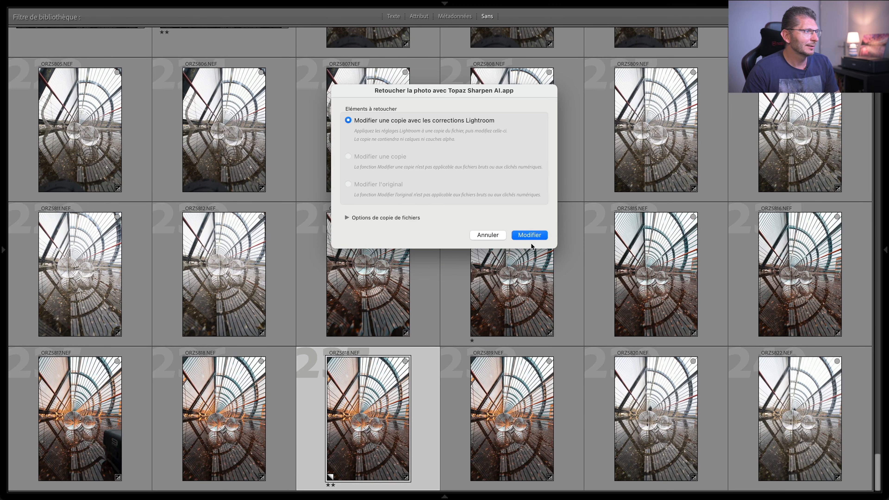
pyautogui.click(482, 235)
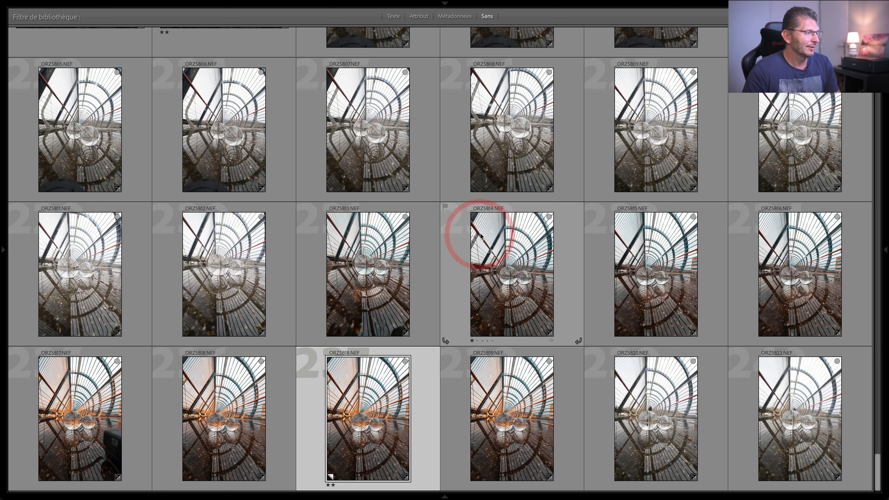
# Create a virtual copy of the selected two-star _ORZ5818.NEF photo.
pyautogui.click(369, 424)
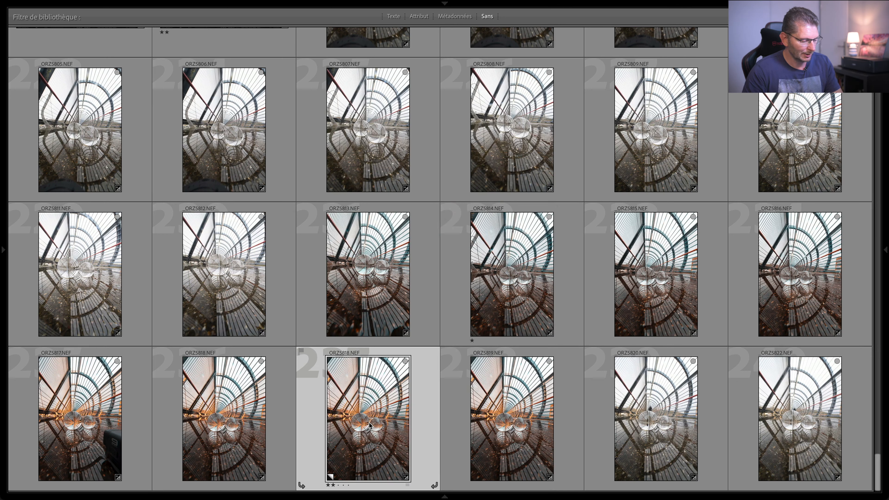
pyautogui.rightClick(365, 411)
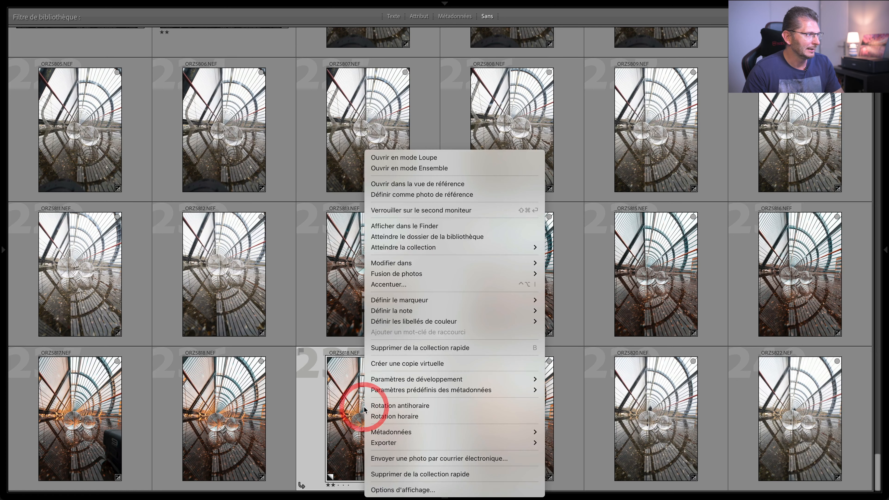
pyautogui.click(411, 364)
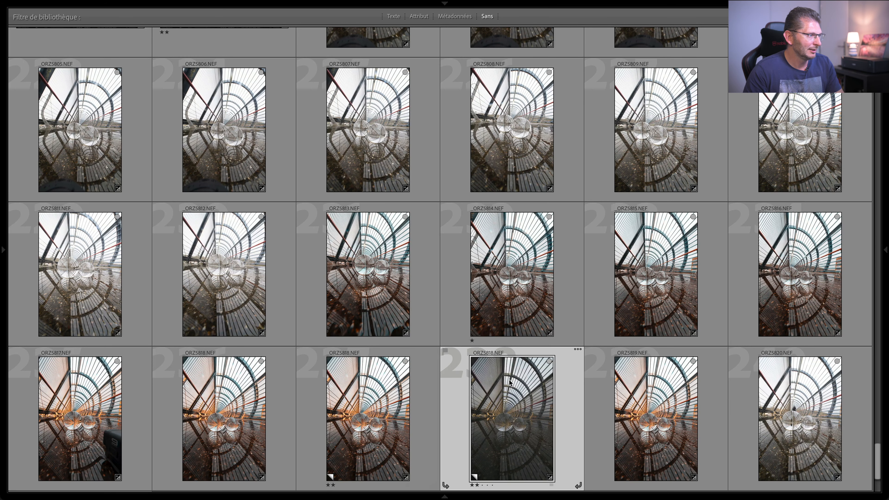
# Open the virtual copy in the Develop module and set its sharpening amount (Gain) to 0.
pyautogui.press('d')
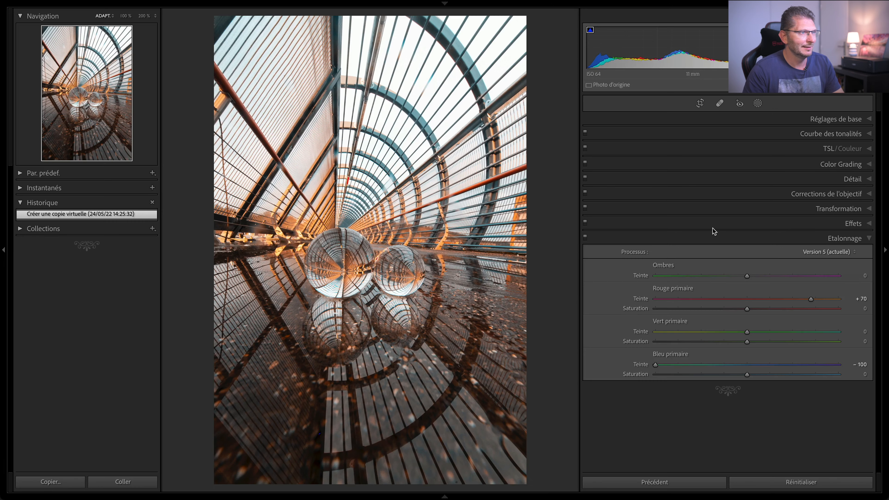
pyautogui.click(764, 177)
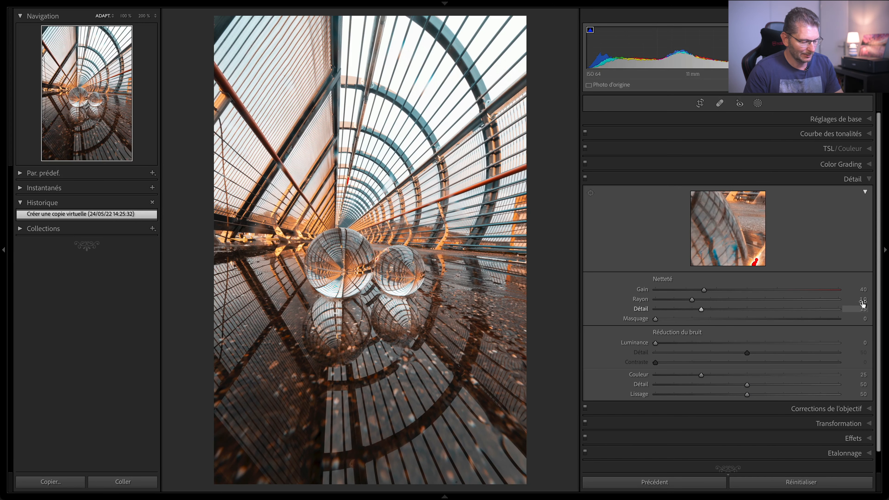
pyautogui.press('ctrl')
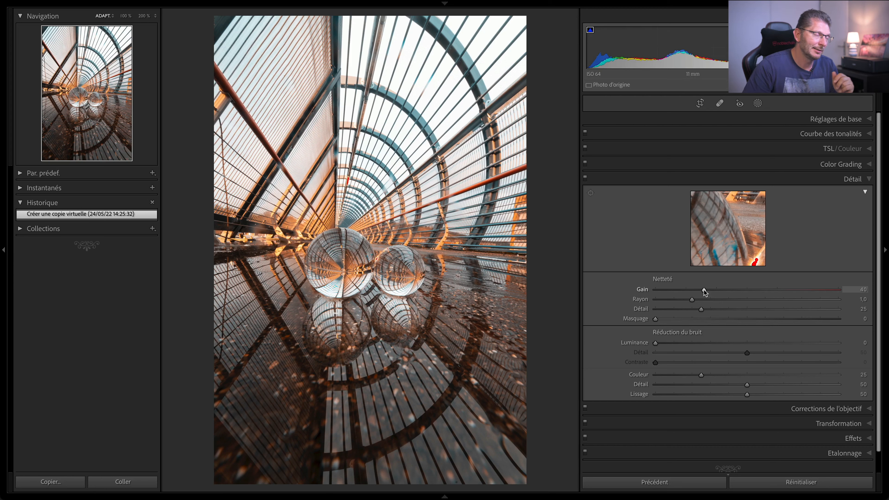
pyautogui.moveTo(705, 292); pyautogui.dragTo(642, 290)
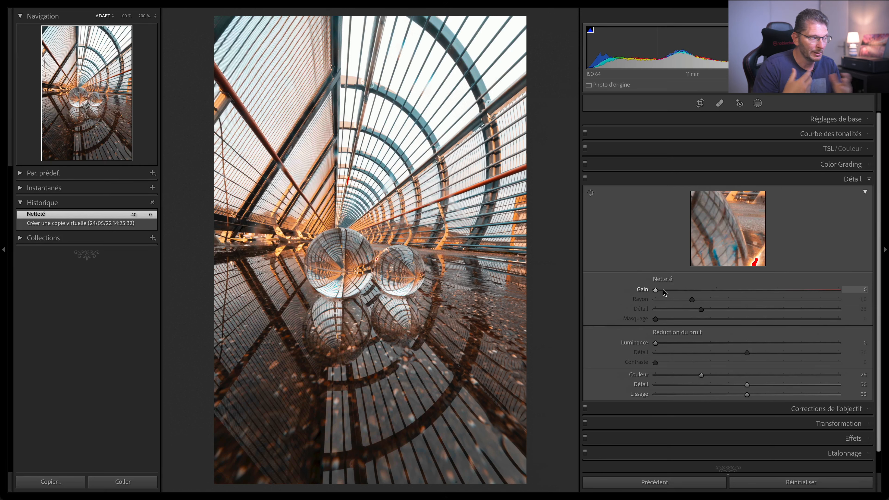
# Send the virtual copy to Topaz Sharpen AI as a copy with the Lightroom adjustments applied.
pyautogui.rightClick(412, 234)
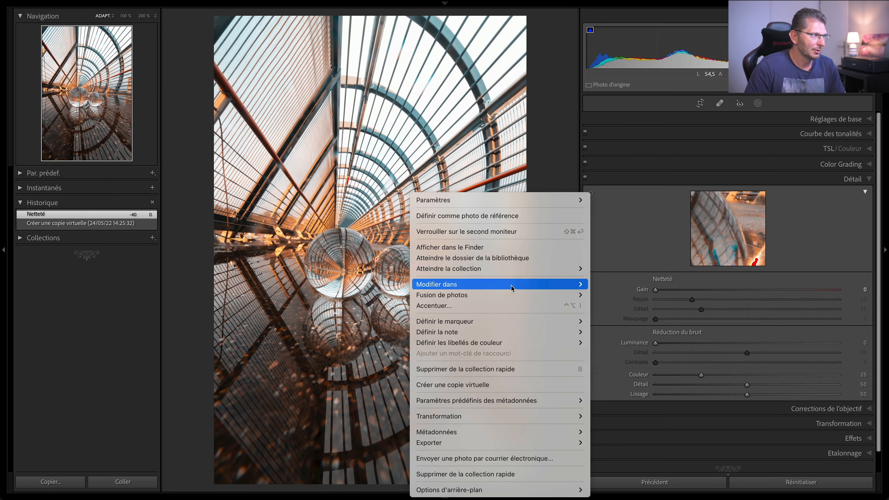
pyautogui.moveTo(511, 288)
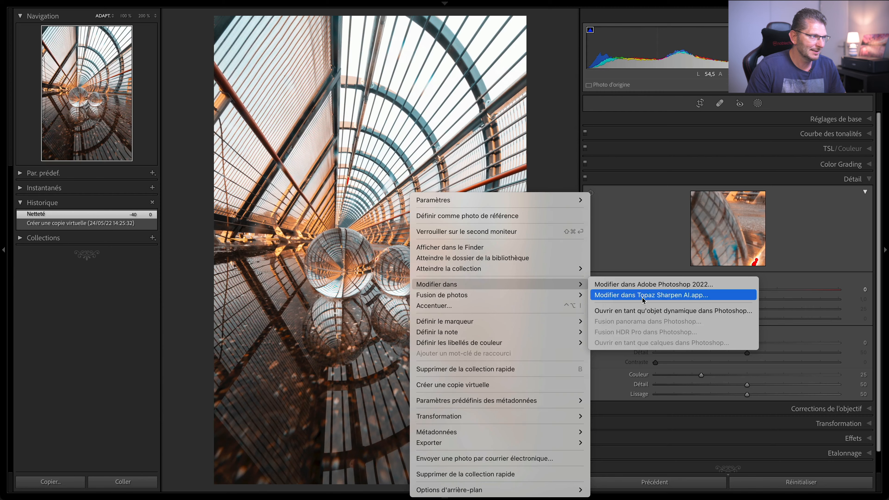
pyautogui.click(643, 295)
pyautogui.click(545, 239)
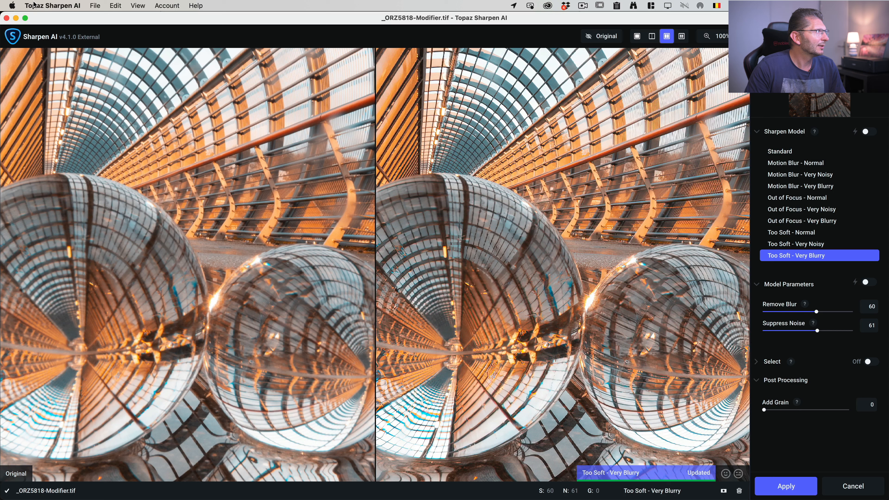
pyautogui.click(45, 6)
pyautogui.click(43, 34)
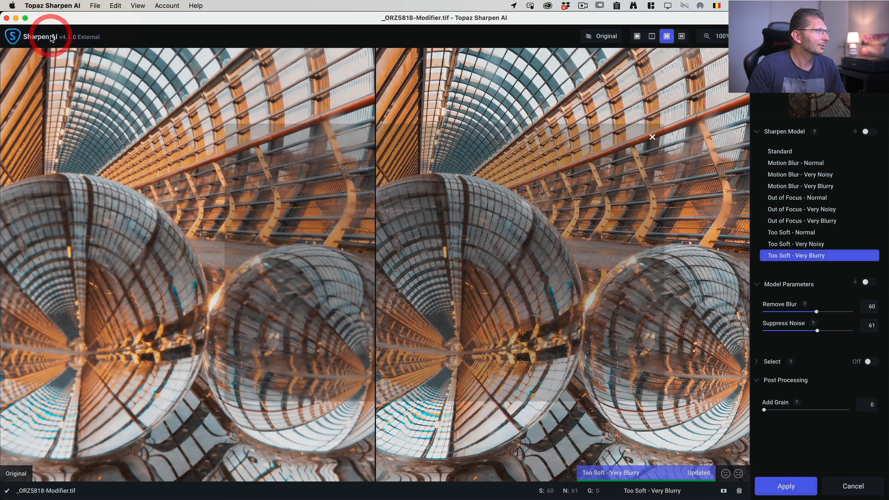
pyautogui.click(652, 137)
pyautogui.click(171, 5)
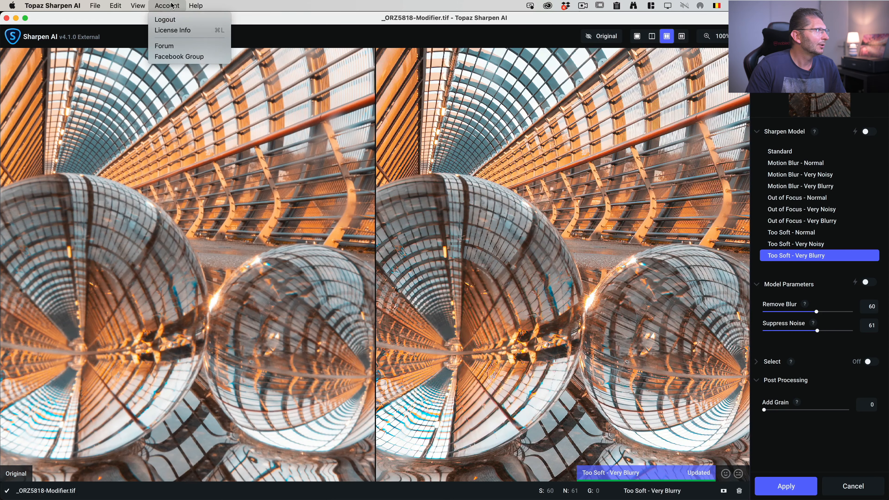
pyautogui.moveTo(91, 8)
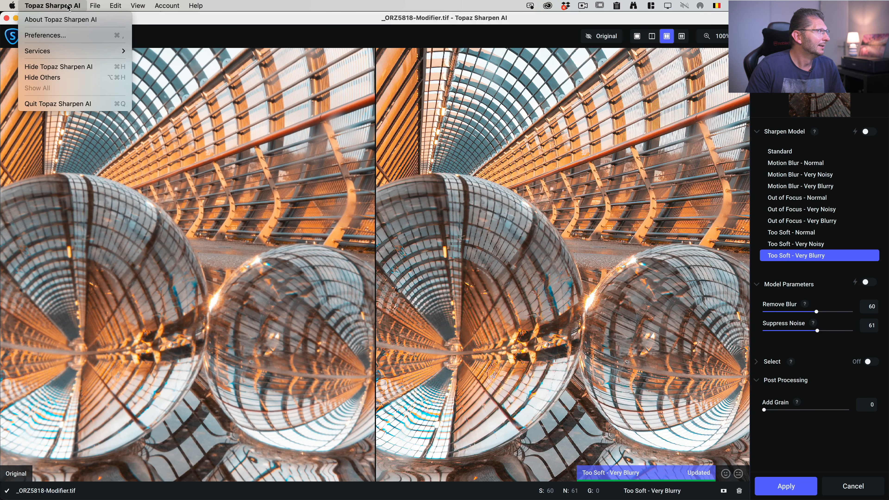
pyautogui.click(204, 24)
# Compare the original and sharpened glass spheres in side-by-side and split view, and close Sharpen AI without saving.
pyautogui.moveTo(474, 286); pyautogui.dragTo(592, 238)
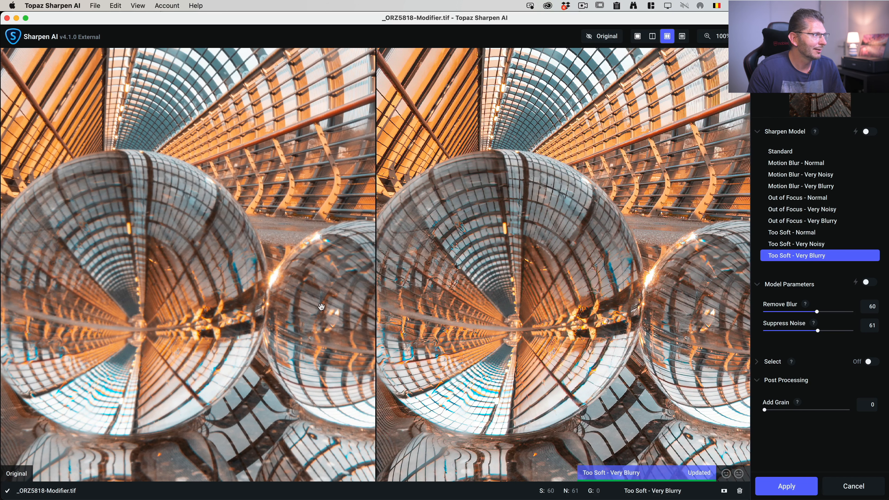
pyautogui.moveTo(388, 276); pyautogui.dragTo(382, 277)
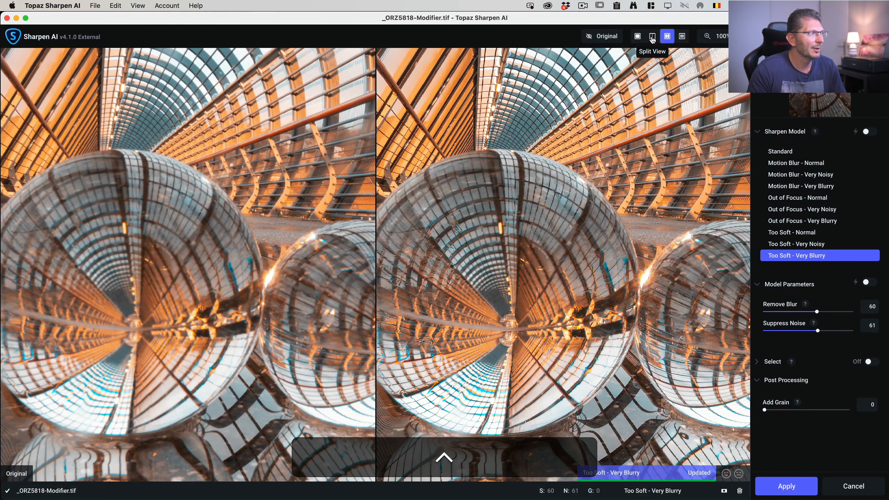
pyautogui.click(652, 37)
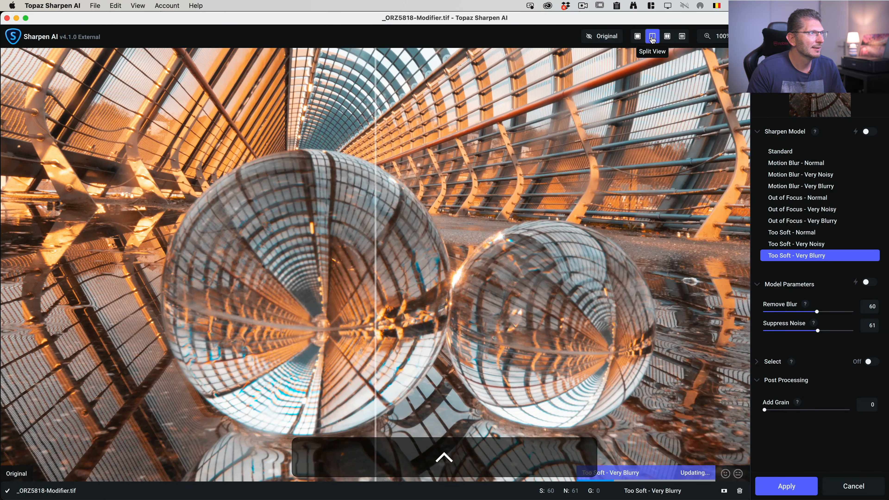
pyautogui.moveTo(375, 217); pyautogui.dragTo(380, 260)
pyautogui.moveTo(530, 255); pyautogui.dragTo(96, 267)
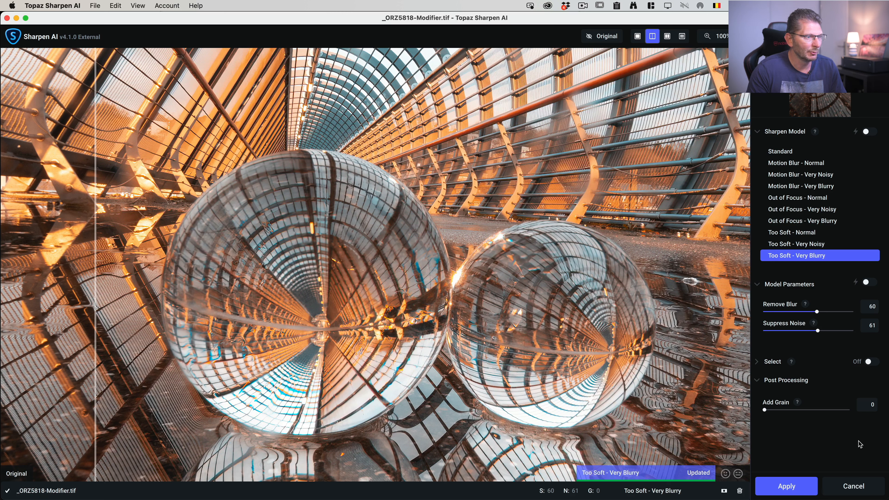
pyautogui.click(856, 487)
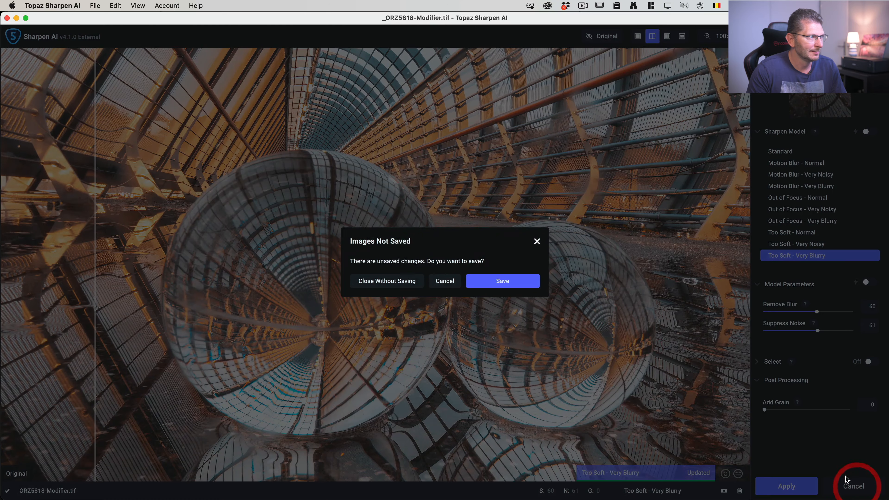
pyautogui.click(388, 281)
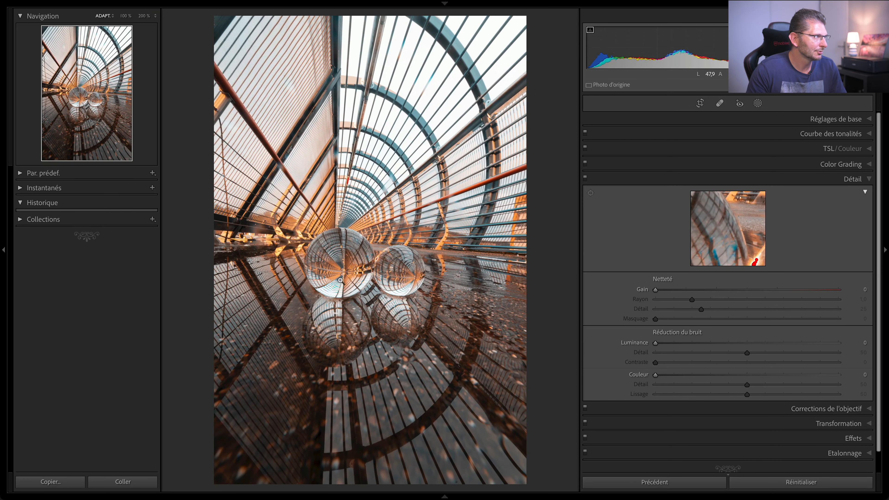
# Remove the cyan fringing inside the larger glass sphere of the virtual copy by sampling its colour in the manual lens corrections.
pyautogui.click(340, 280)
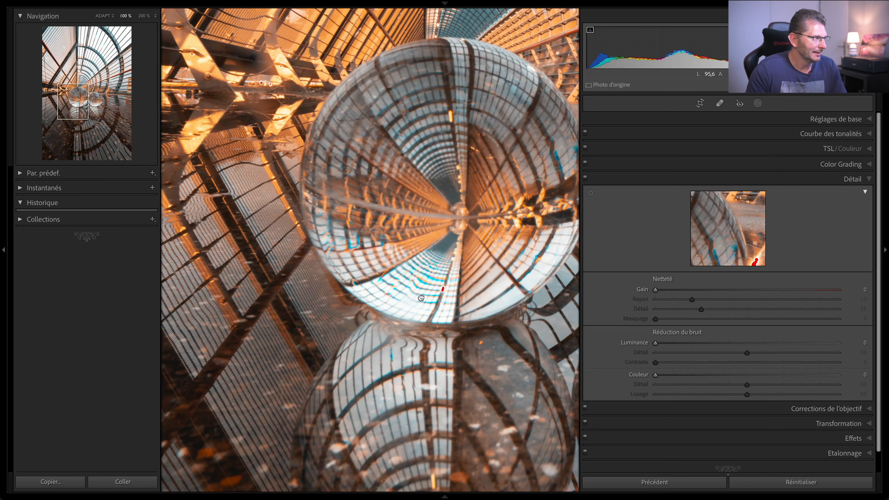
pyautogui.moveTo(422, 295); pyautogui.dragTo(375, 343)
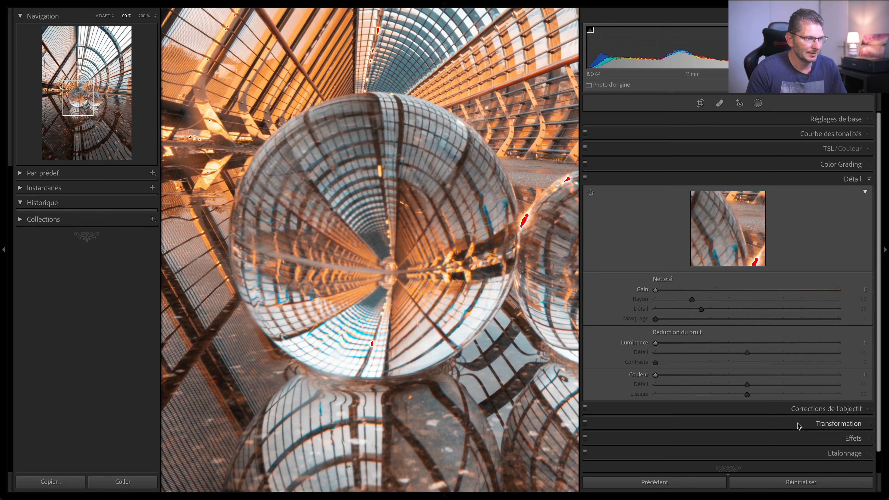
pyautogui.click(808, 410)
pyautogui.press('Right')
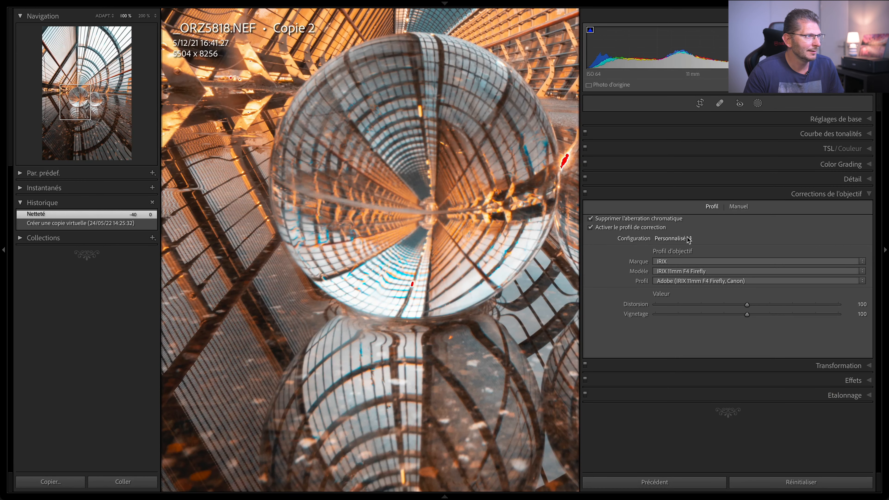
pyautogui.click(735, 209)
pyautogui.click(602, 256)
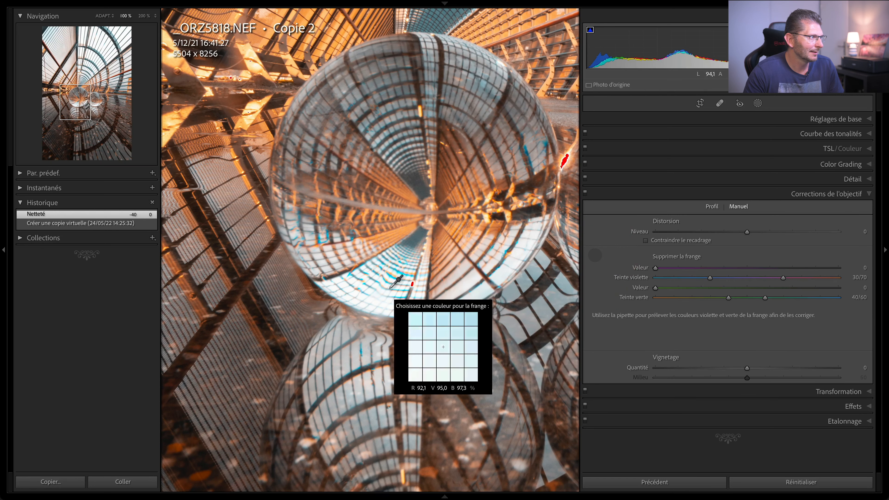
pyautogui.click(402, 273)
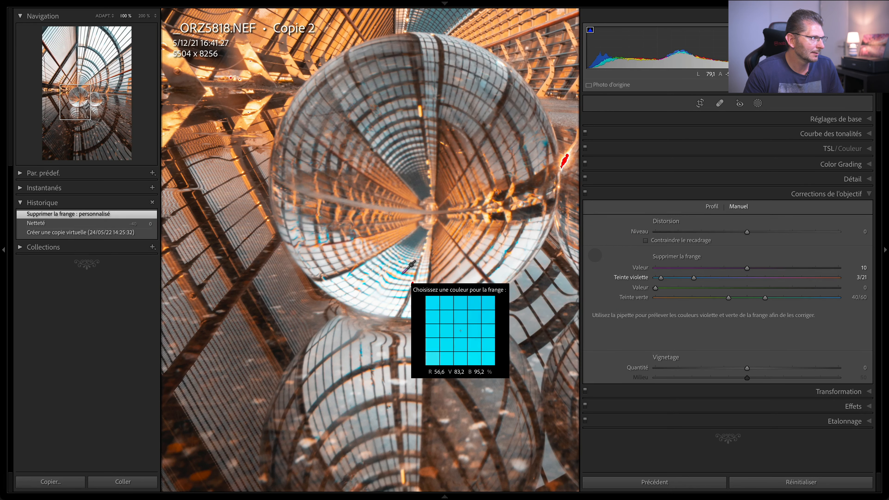
# Set the violet defringe amount to 0 and lower the virtual copy's saturation to Turquoise -21, Bleu -58 and Magenta -100 by targeting the sphere's cyan fringes.
pyautogui.click(401, 272)
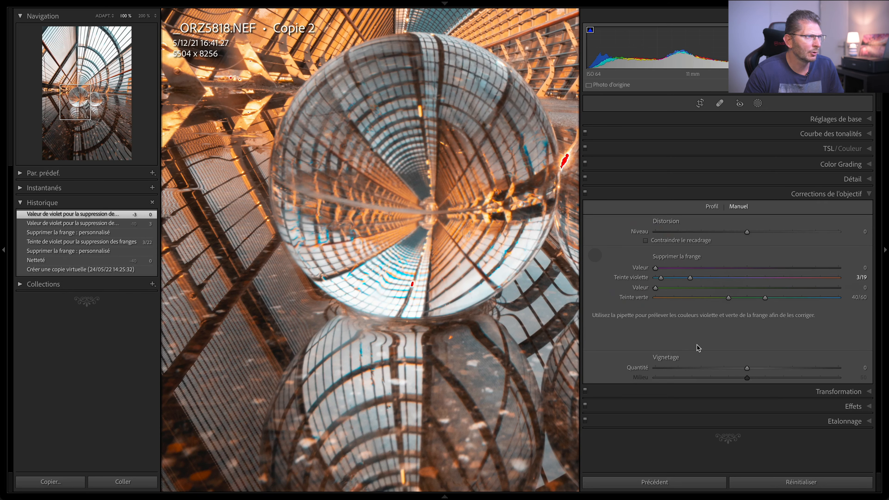
pyautogui.click(762, 151)
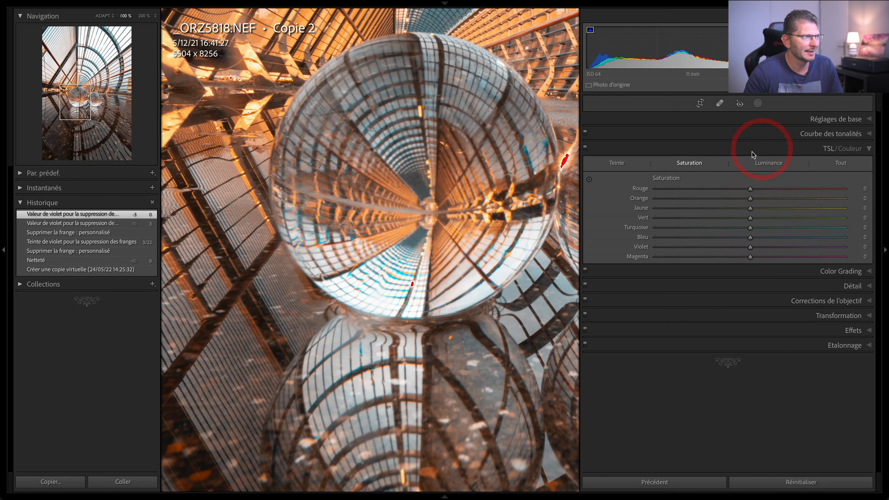
pyautogui.click(590, 179)
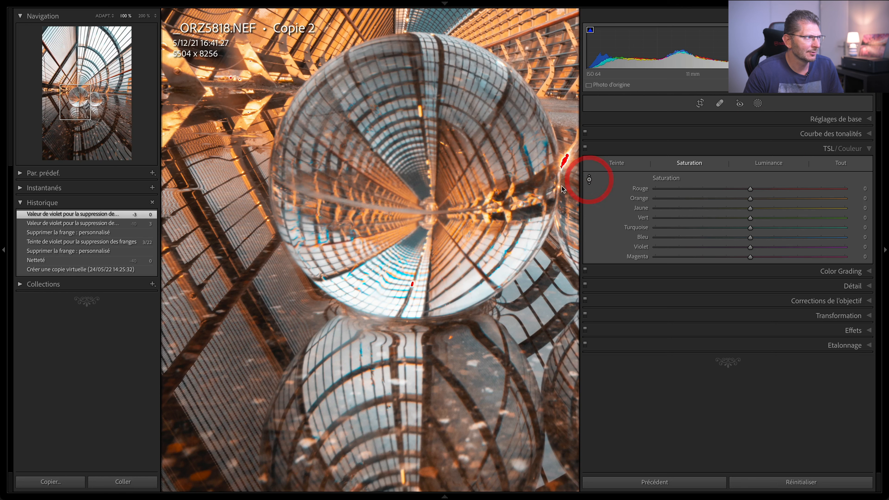
pyautogui.click(412, 284)
pyautogui.moveTo(412, 284); pyautogui.dragTo(413, 333)
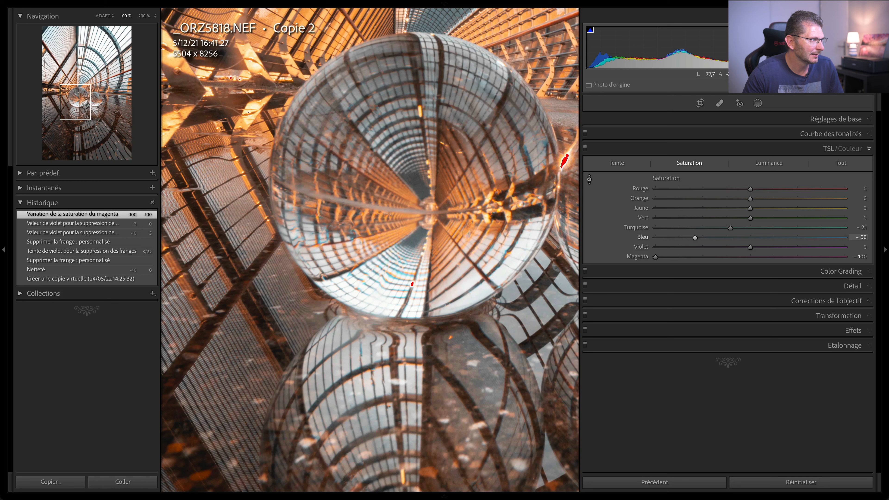
pyautogui.press('Return')
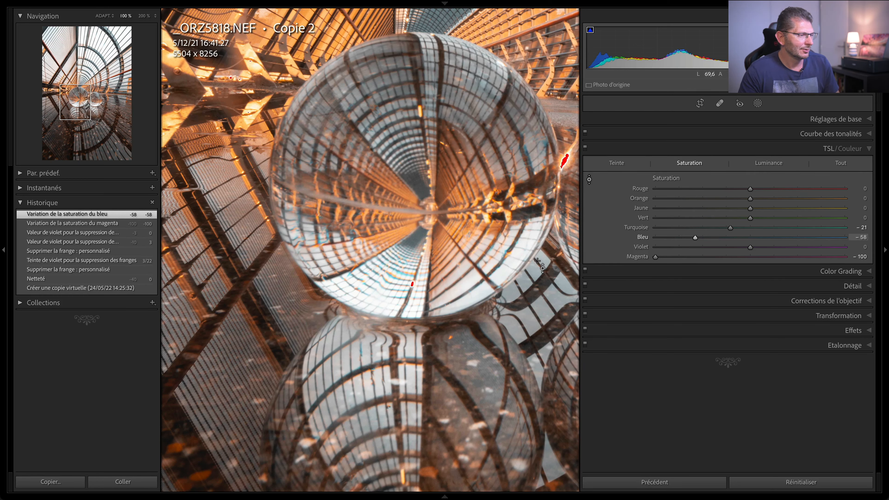
pyautogui.press('Return')
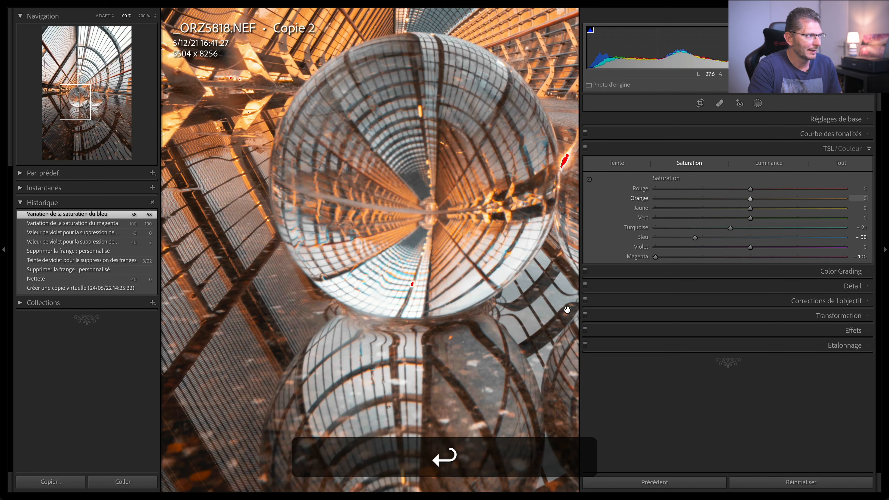
# Send the corrected virtual copy to Topaz Sharpen AI as a copy with the Lightroom adjustments.
pyautogui.click(501, 273)
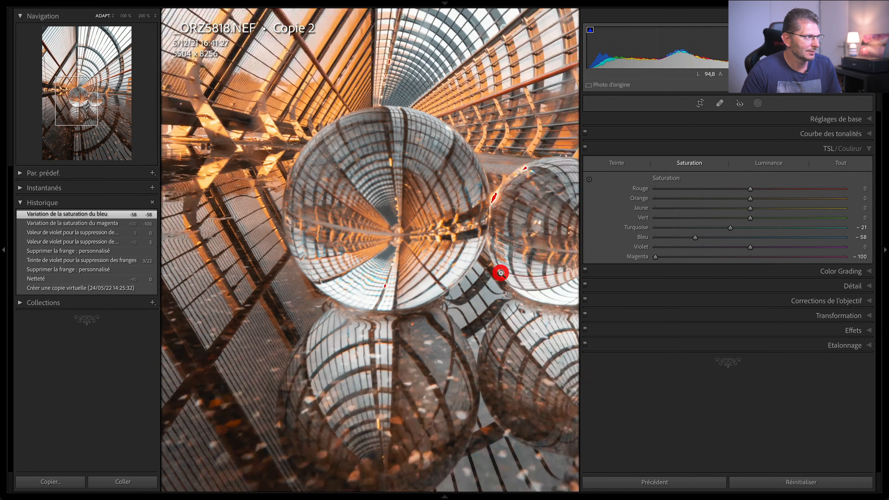
pyautogui.rightClick(364, 270)
pyautogui.moveTo(490, 284)
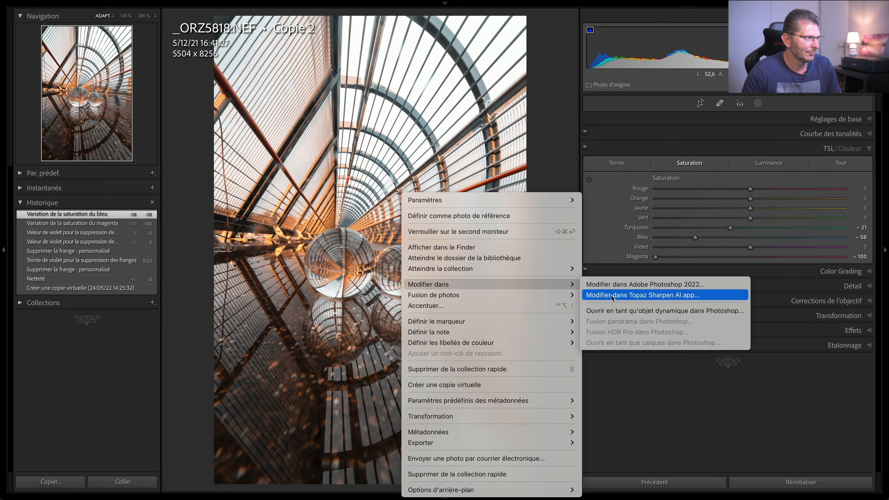
pyautogui.press('ctrl')
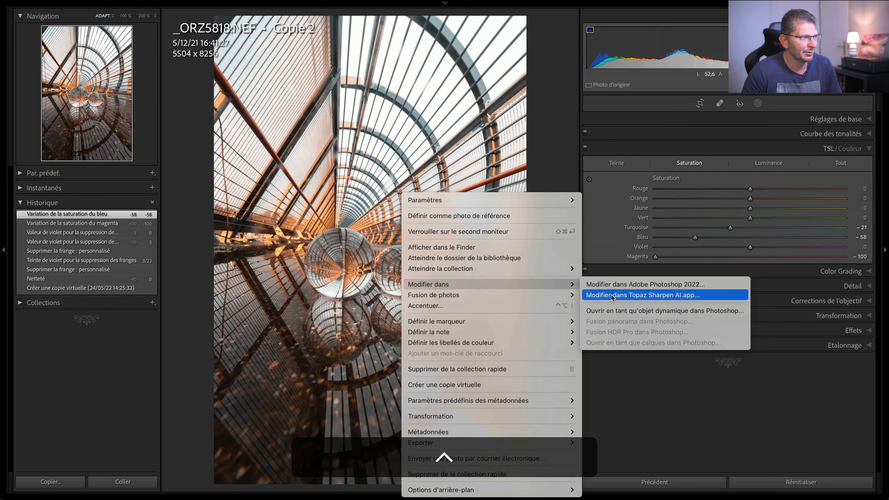
pyautogui.click(611, 297)
pyautogui.click(541, 237)
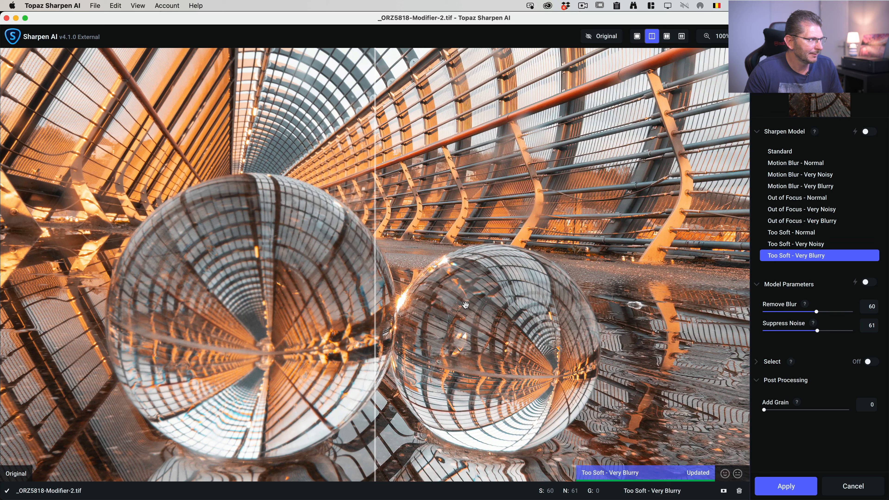
# Compare the Too Soft - Very Blurry and Out of Focus - Very Blurry models on the spheres, and choose Out of Focus - Very Blurry.
pyautogui.moveTo(381, 323); pyautogui.dragTo(23, 291)
pyautogui.click(125, 292)
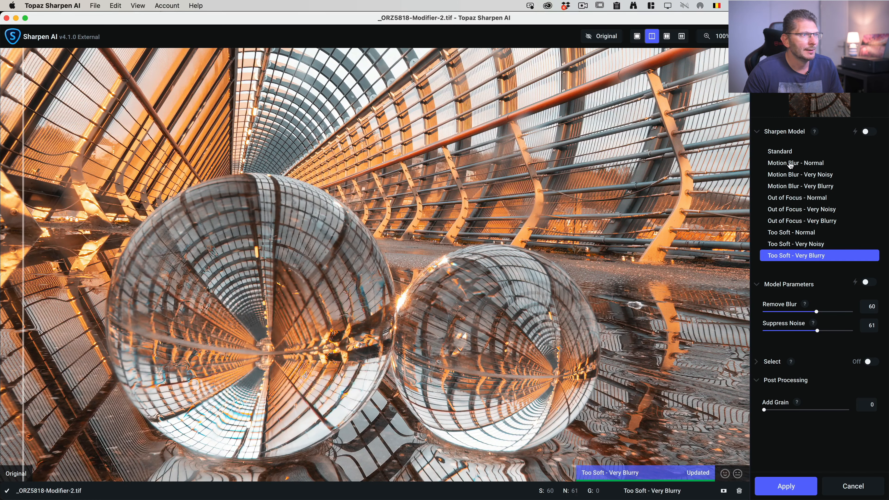
pyautogui.click(808, 225)
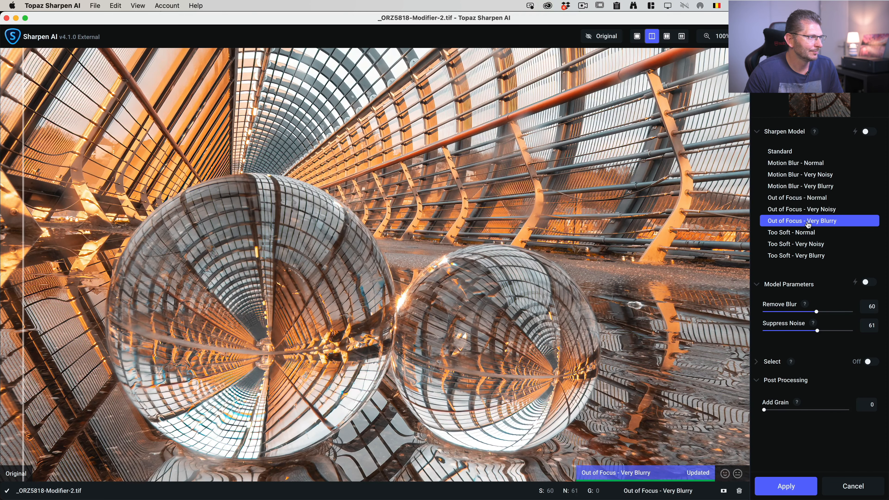
pyautogui.click(798, 257)
pyautogui.click(803, 222)
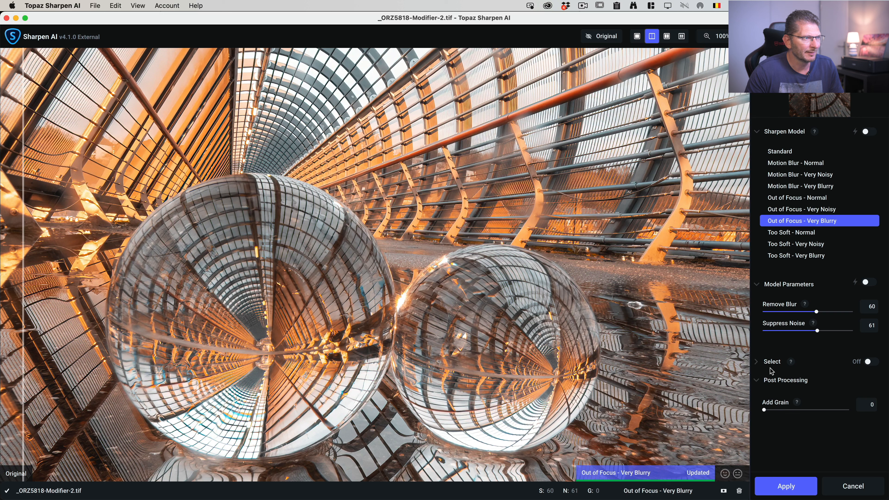
# Try the automatic subject selection, turn it off again, and apply the sharpening to the whole photo.
pyautogui.click(758, 364)
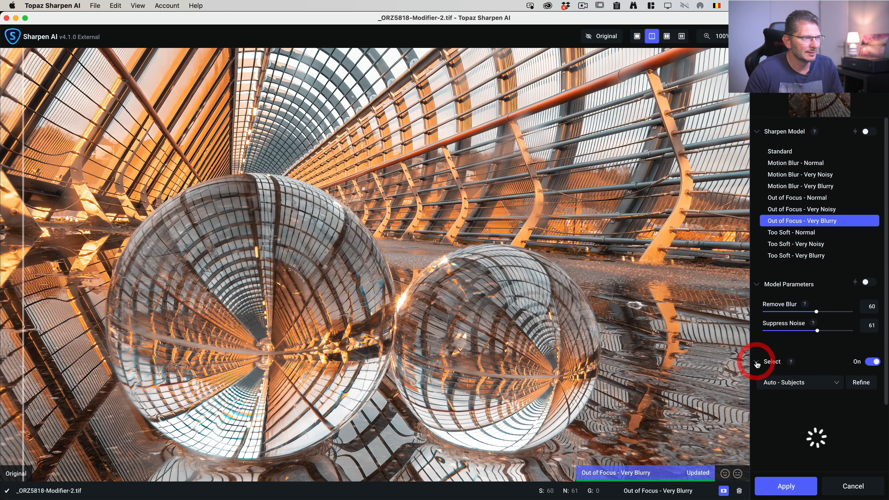
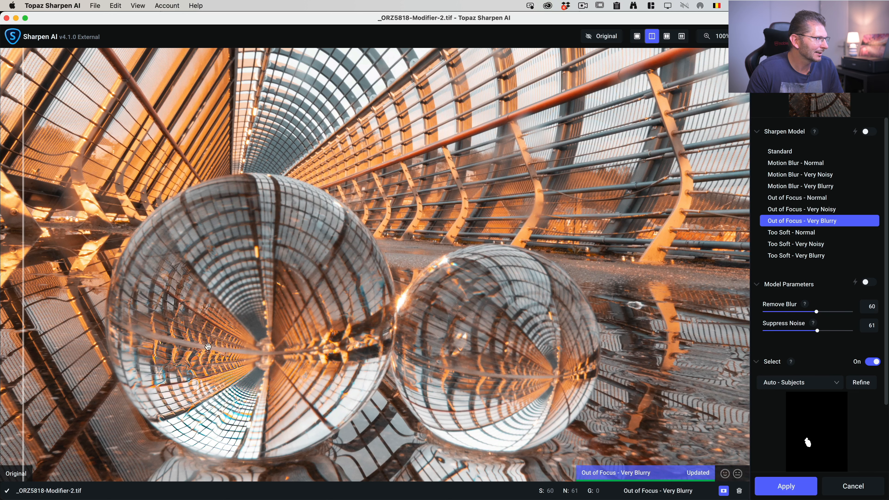
pyautogui.click(878, 364)
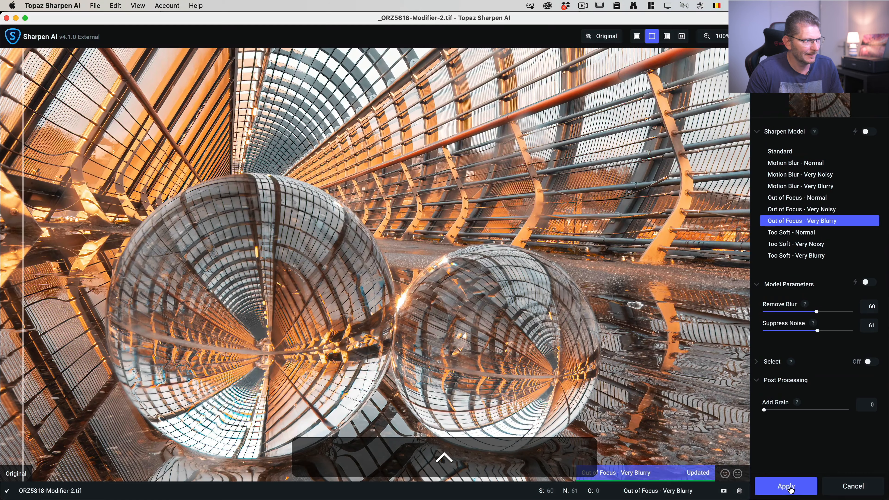
pyautogui.click(786, 486)
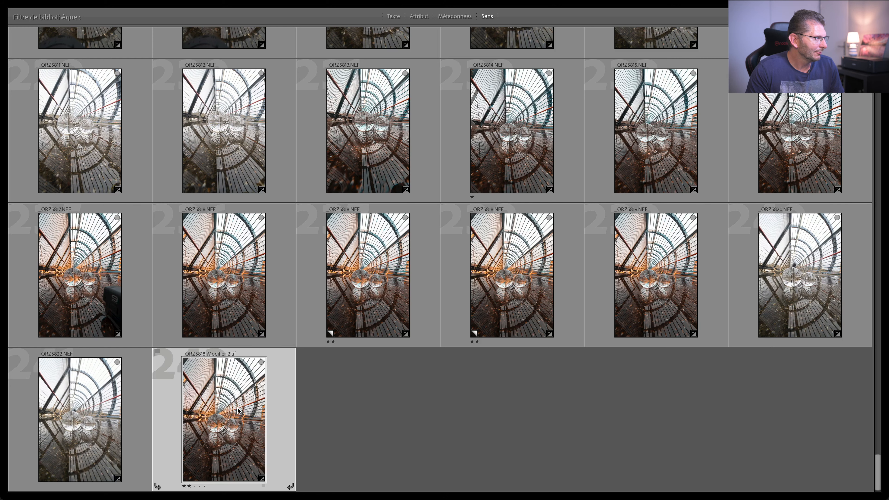
# Examine the first virtual copy and the sharpened TIFF in Loupe view, including the TIFF's spheres at close range.
pyautogui.click(238, 408)
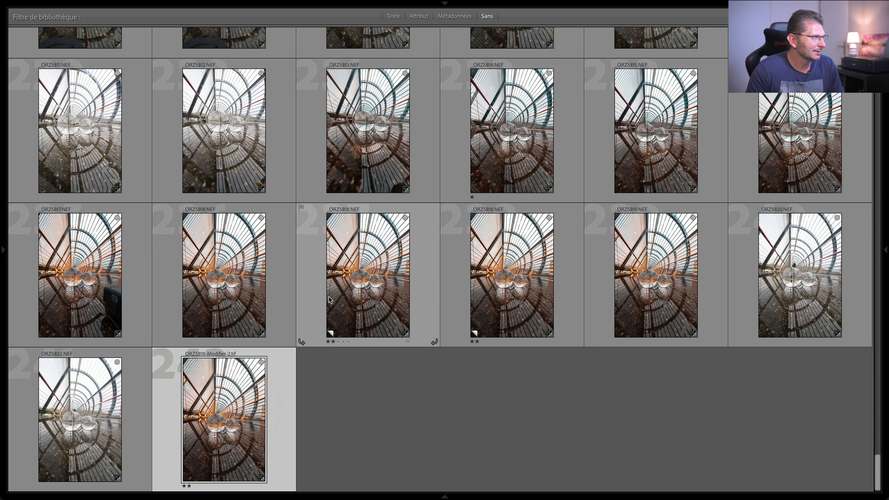
pyautogui.doubleClick(361, 280)
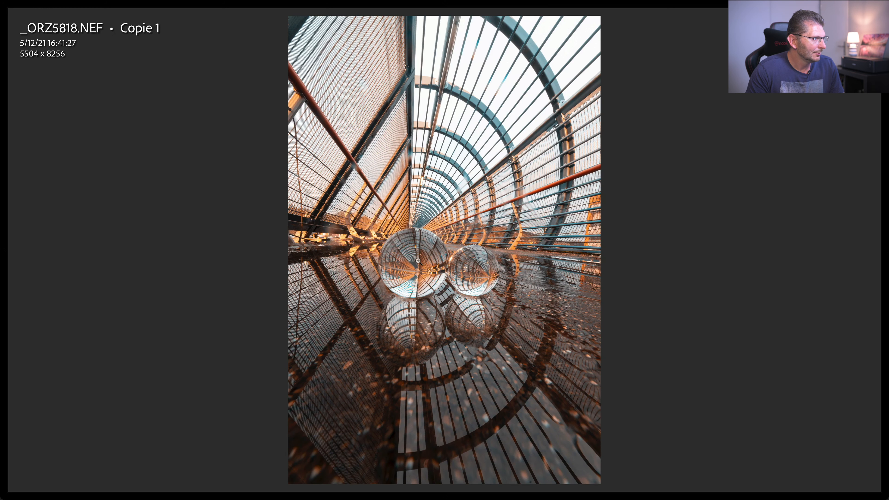
pyautogui.press('g')
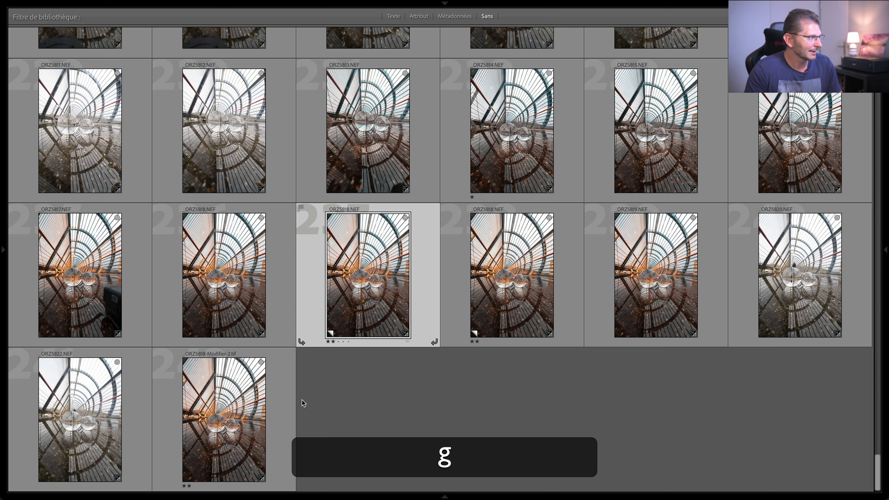
pyautogui.doubleClick(220, 417)
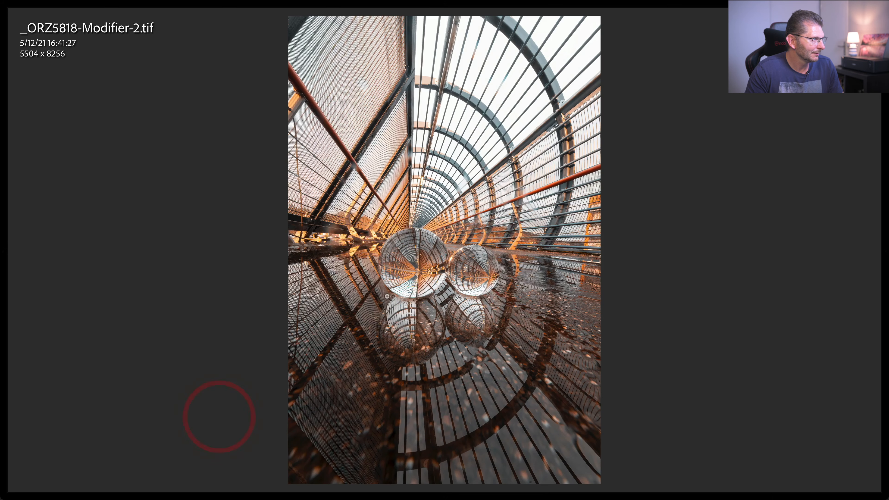
pyautogui.click(398, 282)
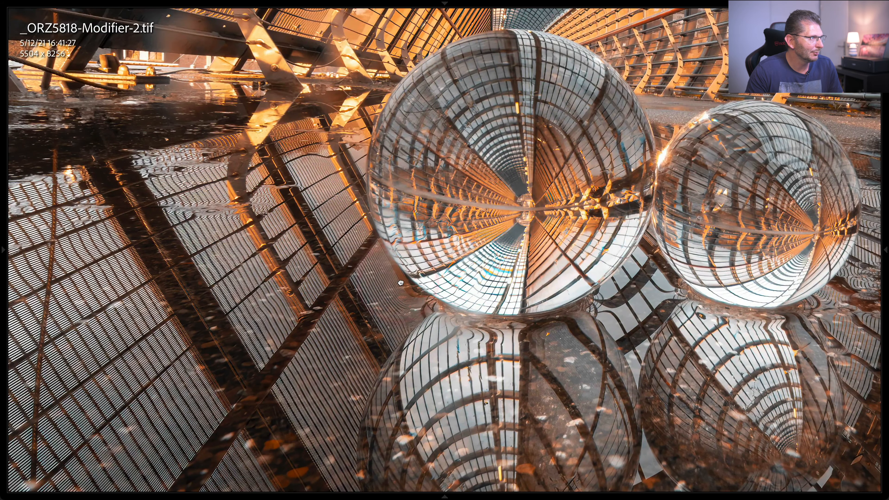
pyautogui.click(400, 283)
pyautogui.press('g')
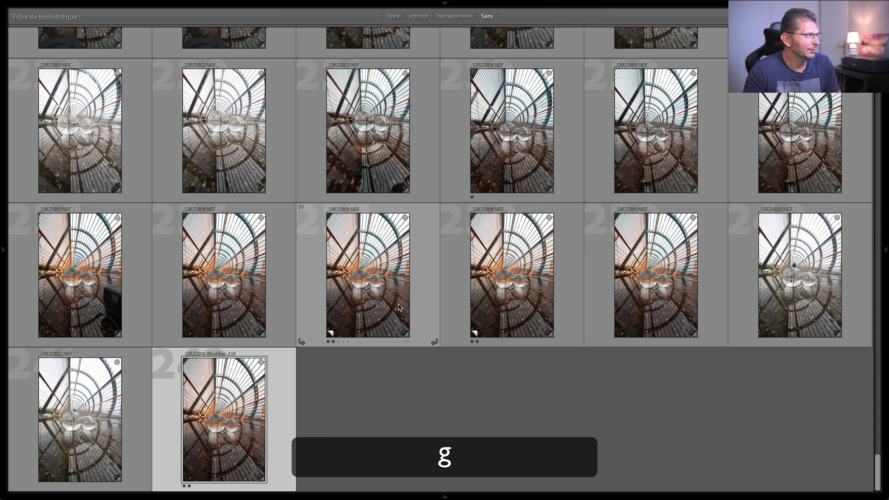
# Open the second virtual copy and _ORZ5818-Modifier-2.tif together as layers in Photoshop.
pyautogui.keyDown('super'); pyautogui.click(520, 247); pyautogui.keyUp('super')
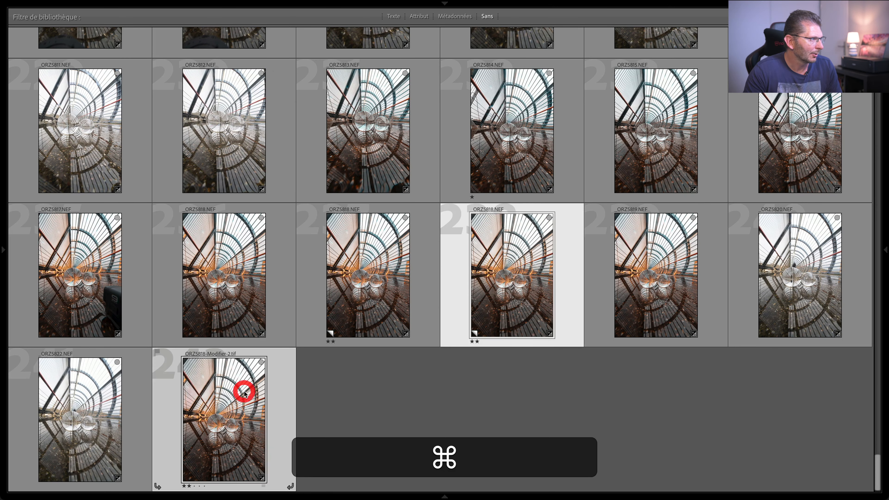
pyautogui.rightClick(519, 259)
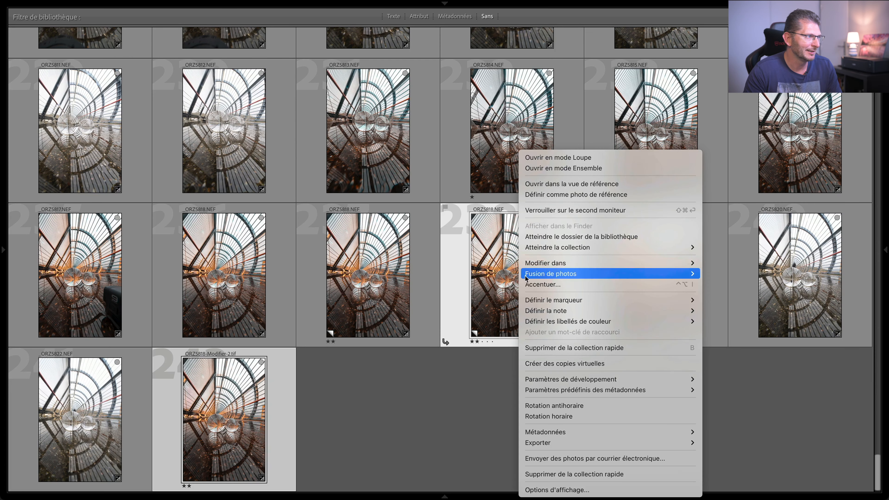
pyautogui.moveTo(536, 265)
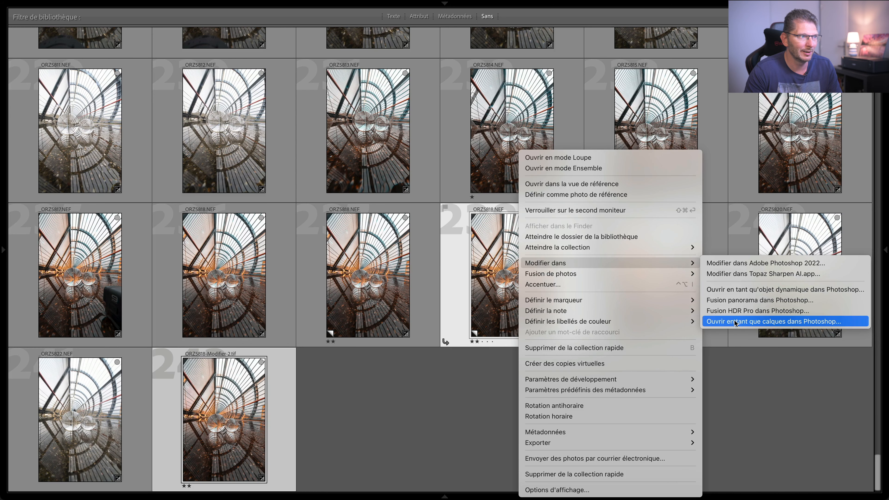
pyautogui.press('ctrl')
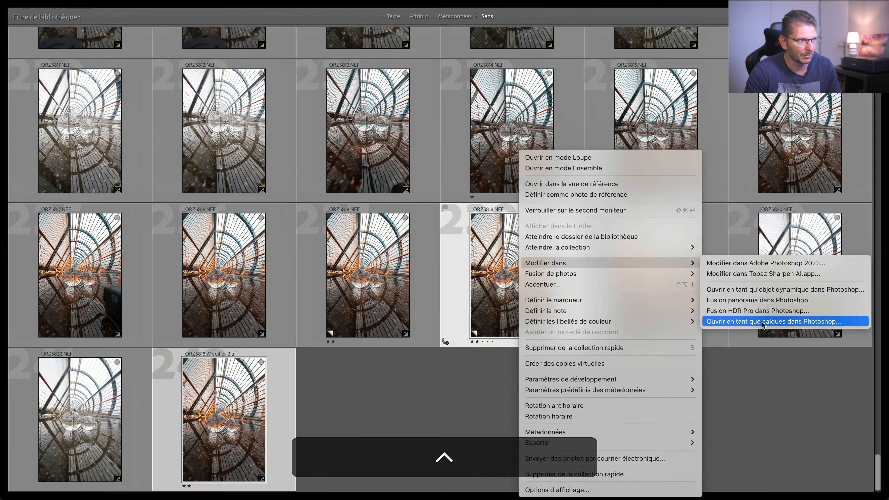
pyautogui.click(795, 324)
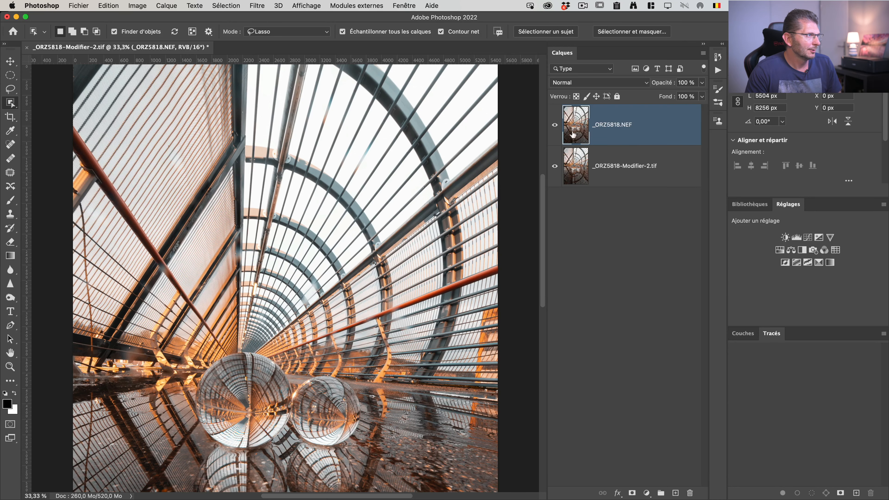
# Check the _ORZ5818.NEF layer by toggling its visibility, and move the _ORZ5818-Modifier-2.tif layer above it.
pyautogui.click(555, 126)
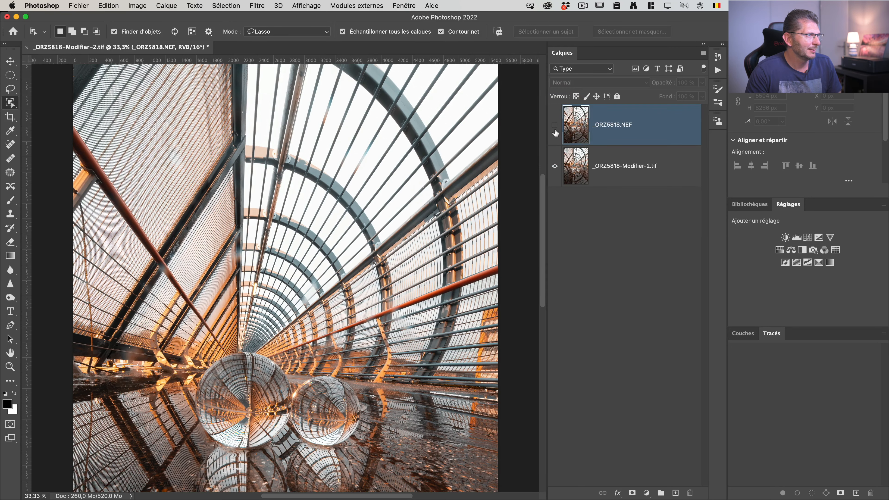
pyautogui.click(554, 128)
pyautogui.click(623, 164)
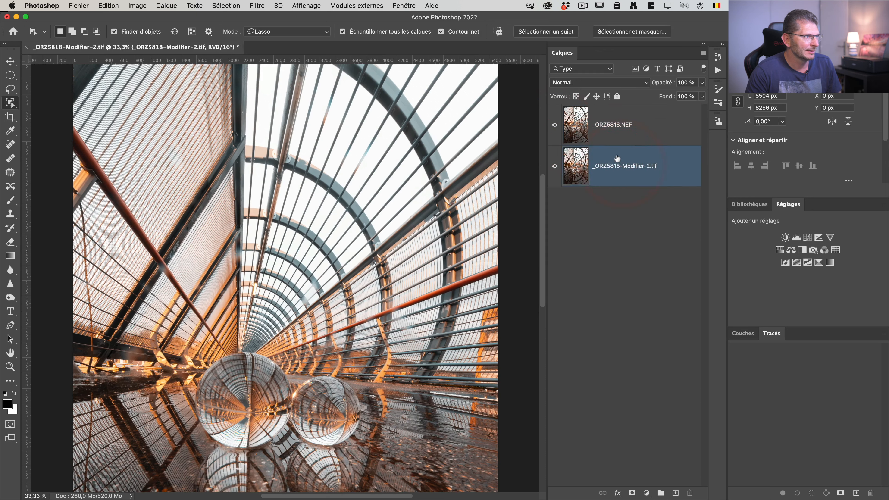
pyautogui.moveTo(628, 161); pyautogui.dragTo(631, 101)
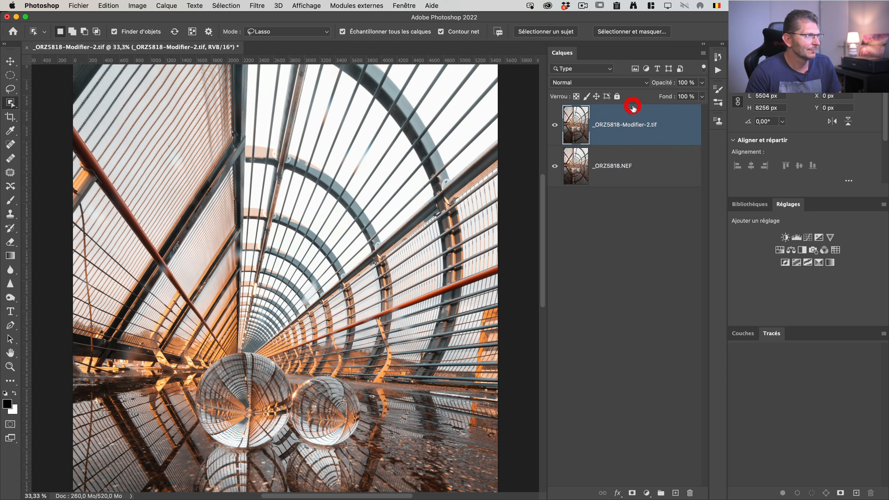
# Compare the sharpened and unsharpened versions of the larger glass sphere at about 100% by toggling the sharpened layer's visibility.
pyautogui.press('z')
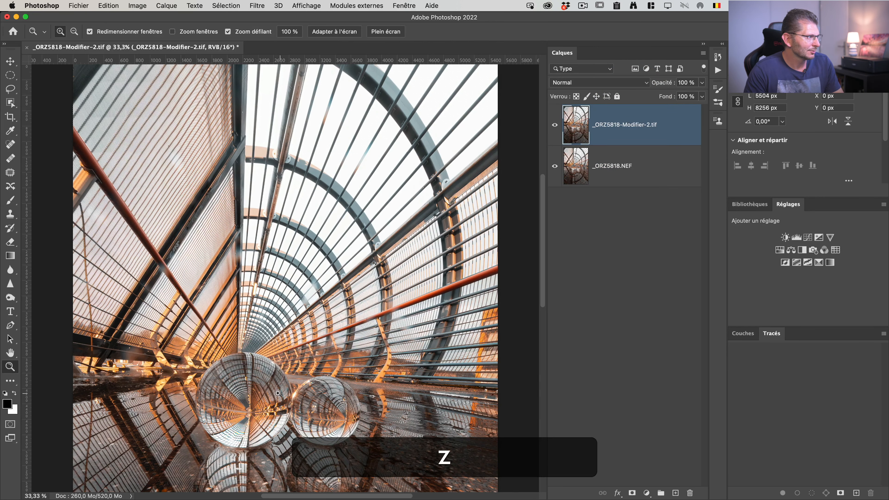
pyautogui.moveTo(282, 395); pyautogui.dragTo(385, 388)
pyautogui.click(555, 125)
pyautogui.click(555, 125)
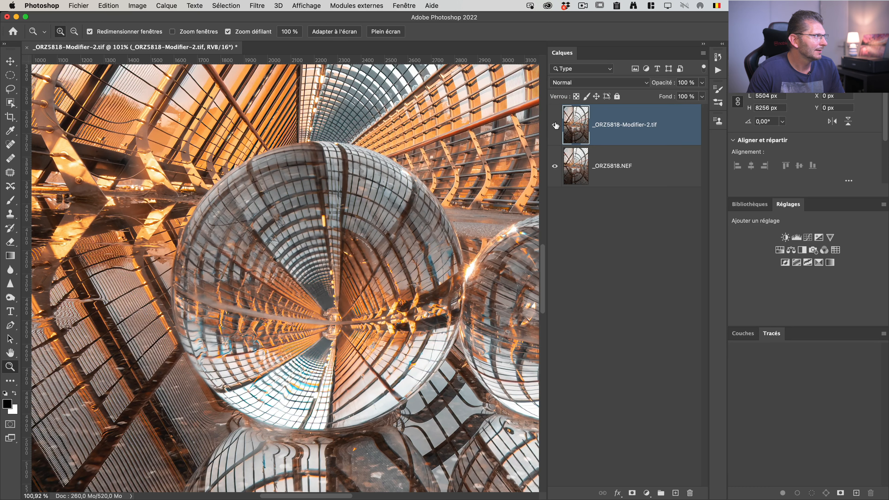
pyautogui.click(555, 125)
pyautogui.click(555, 125)
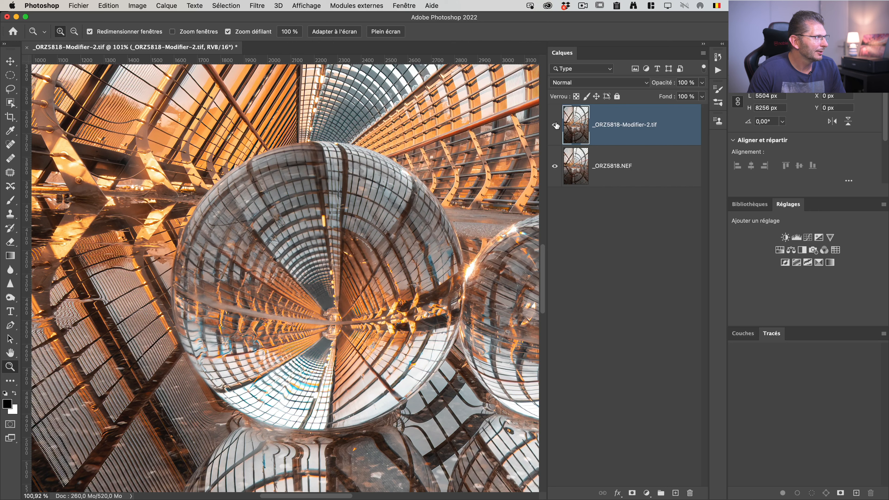
pyautogui.click(555, 125)
pyautogui.click(555, 125)
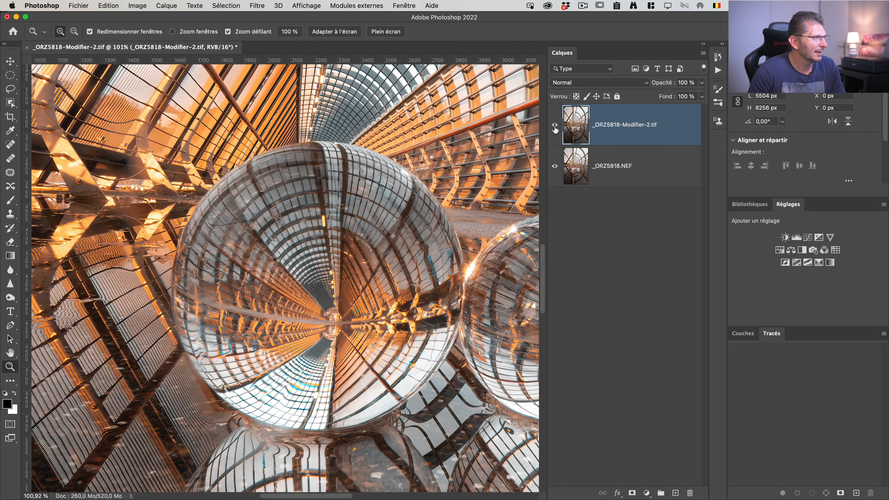
# Compare the sharpened and unsharpened versions across the whole image by toggling the sharpened layer's visibility.
pyautogui.press('super+0')
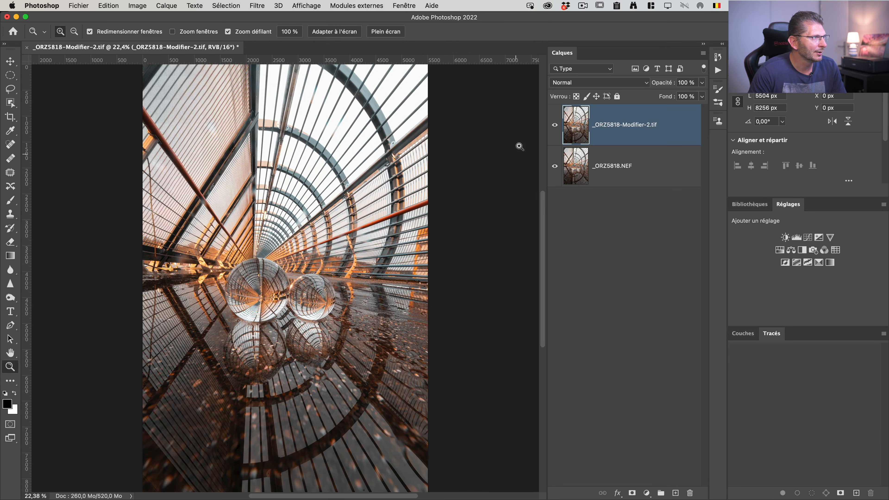
pyautogui.click(555, 126)
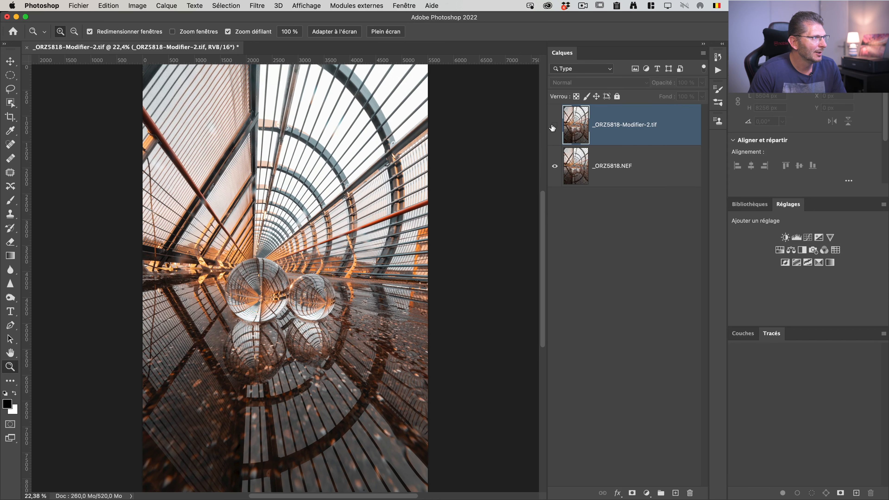
pyautogui.click(555, 126)
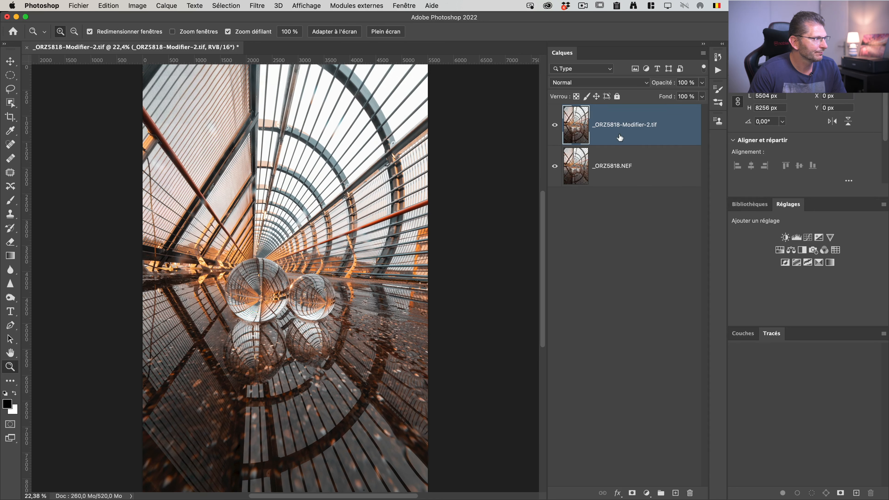
# Draw a circular selection about 1297 px in diameter around the larger glass sphere with the Elliptical Marquee tool.
pyautogui.moveTo(250, 296); pyautogui.dragTo(277, 295)
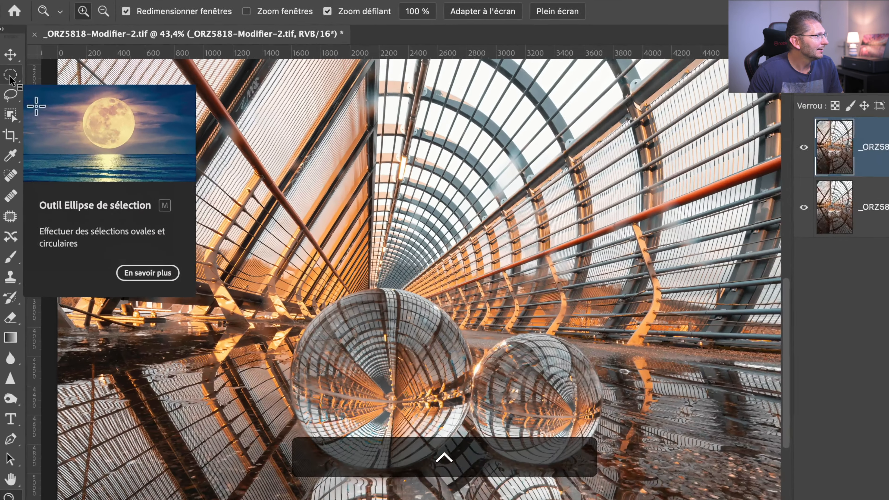
pyautogui.click(12, 79)
pyautogui.rightClick(11, 78)
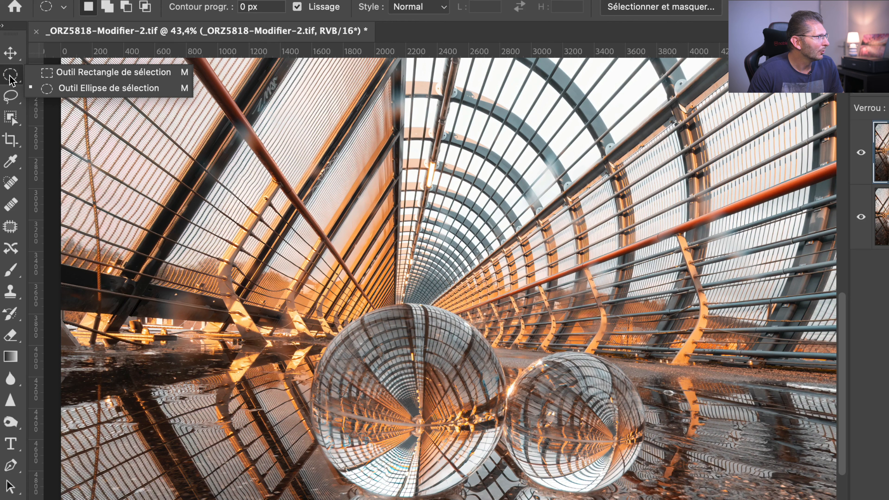
pyautogui.click(46, 89)
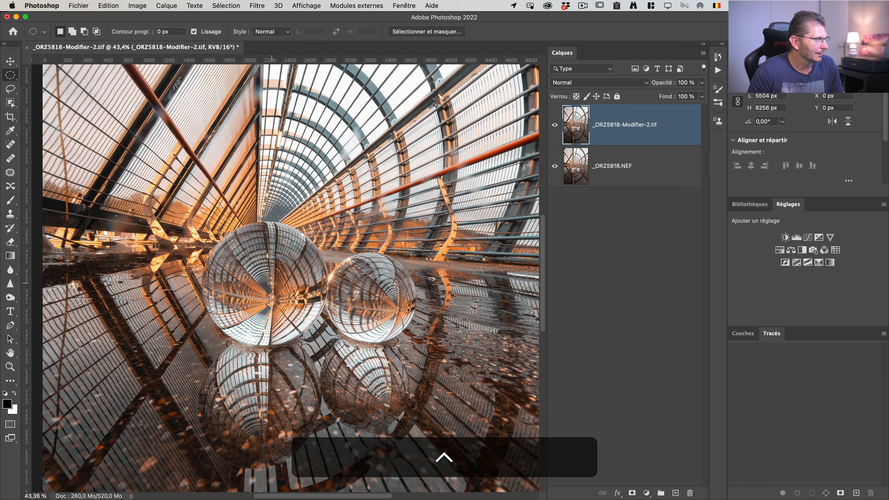
pyautogui.moveTo(267, 284); pyautogui.dragTo(331, 353)
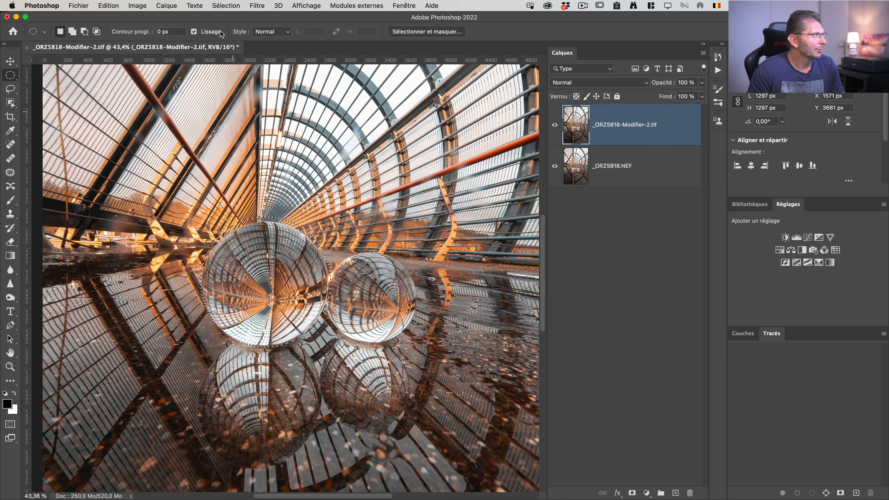
# Transform the selection to 96.46% and shift it to fit the larger sphere, and check it in Quick Mask mode.
pyautogui.click(226, 5)
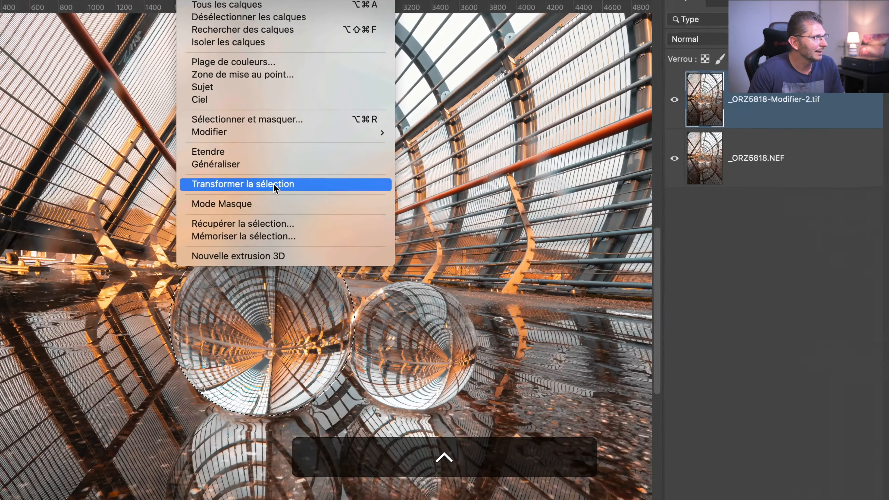
pyautogui.click(273, 185)
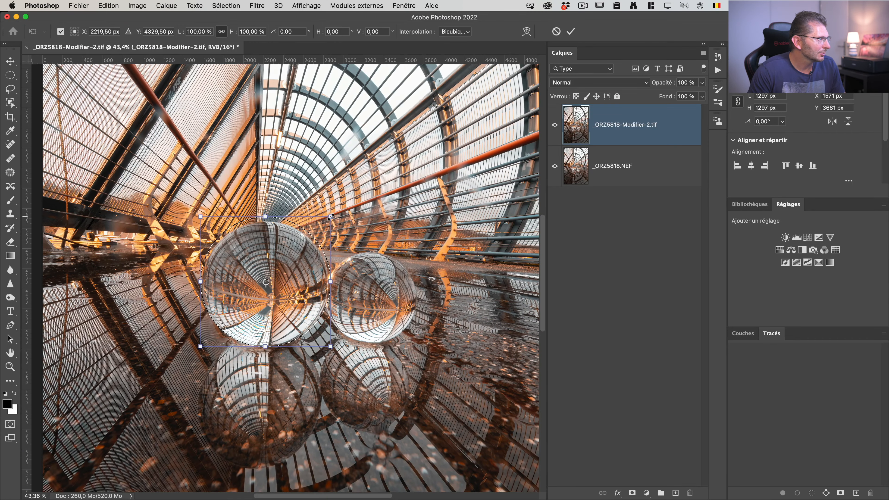
pyautogui.moveTo(330, 216); pyautogui.dragTo(326, 221)
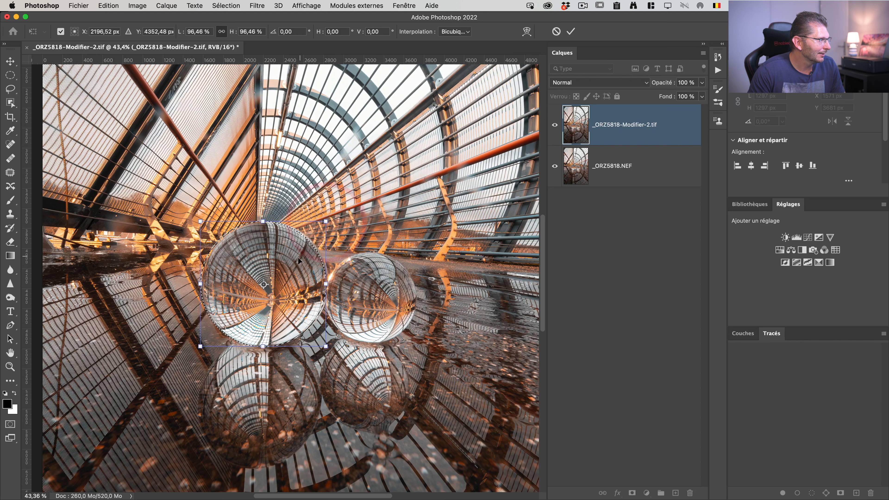
pyautogui.moveTo(298, 258); pyautogui.dragTo(300, 259)
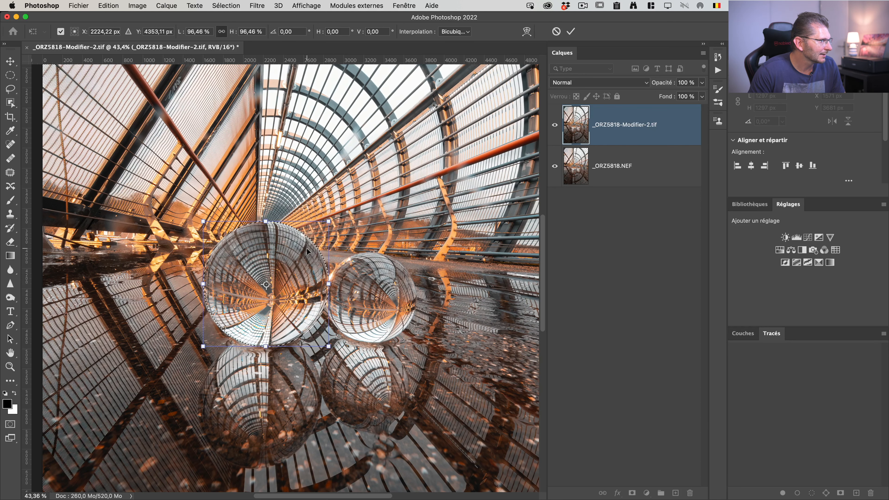
pyautogui.press('Return')
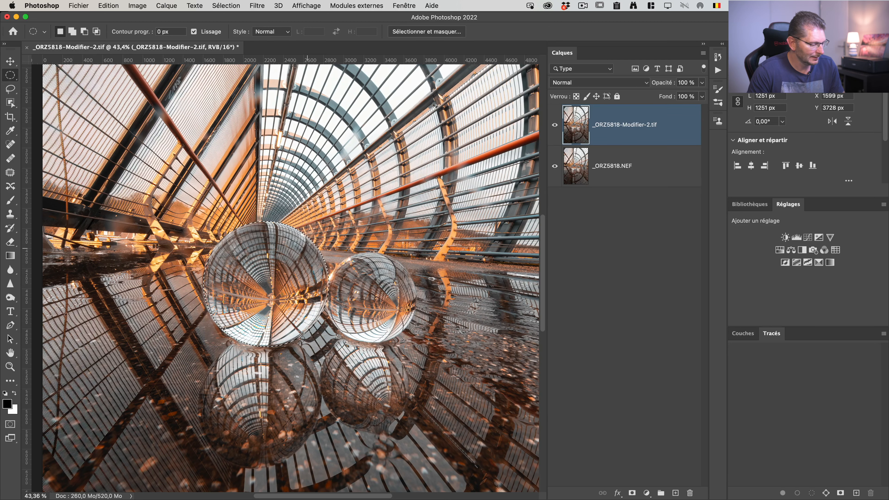
pyautogui.press('q')
pyautogui.press('q')
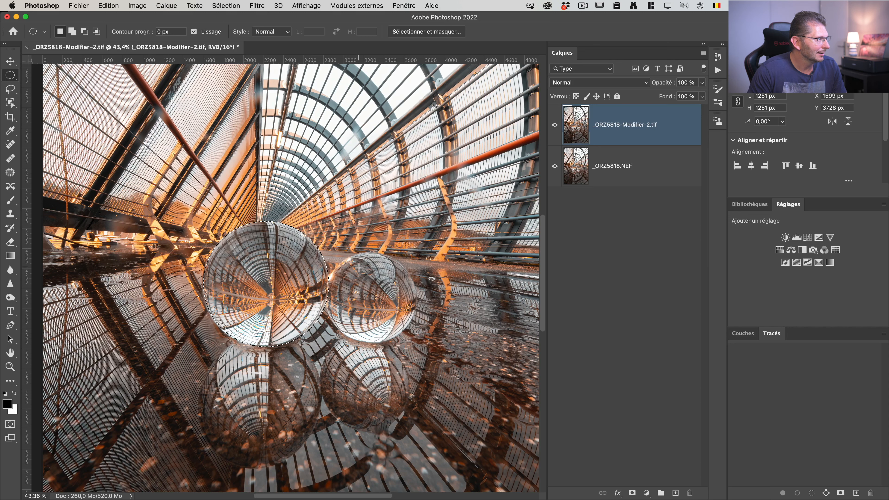
# Try to add an elliptical selection around the smaller glass sphere to the existing selection.
pyautogui.press('shift')
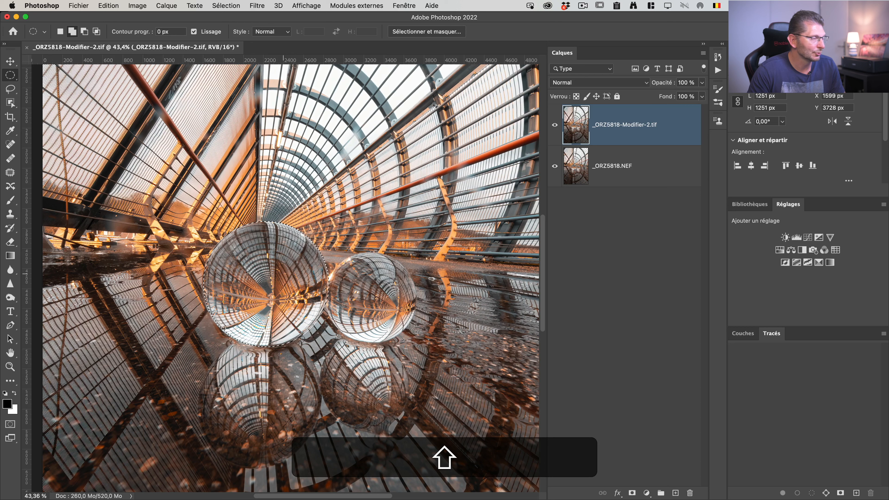
pyautogui.moveTo(353, 287); pyautogui.dragTo(460, 373)
pyautogui.moveTo(427, 339); pyautogui.dragTo(395, 310)
pyautogui.press('super+z')
pyautogui.press('super+z')
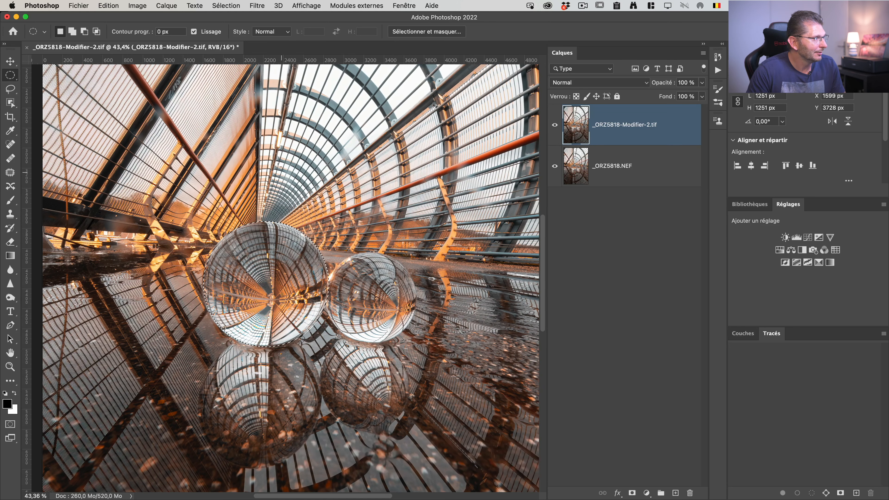
# Save the larger sphere's selection as a new channel named "grosse boule".
pyautogui.click(220, 5)
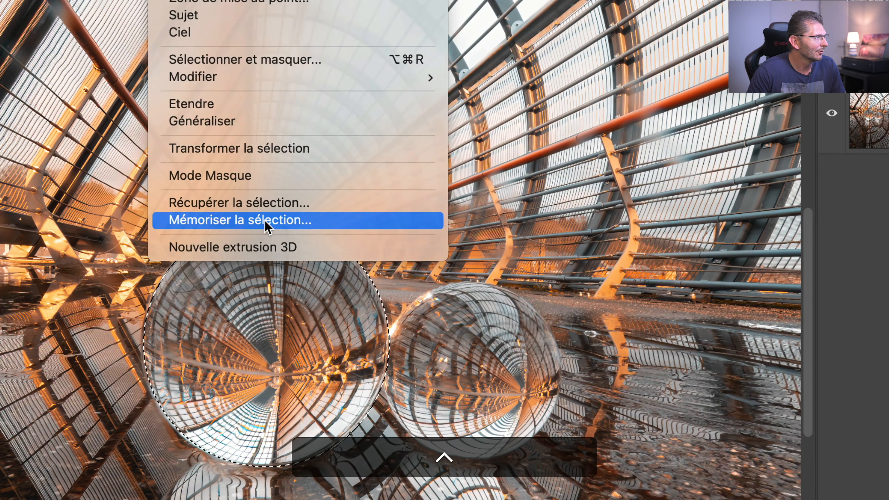
pyautogui.click(266, 221)
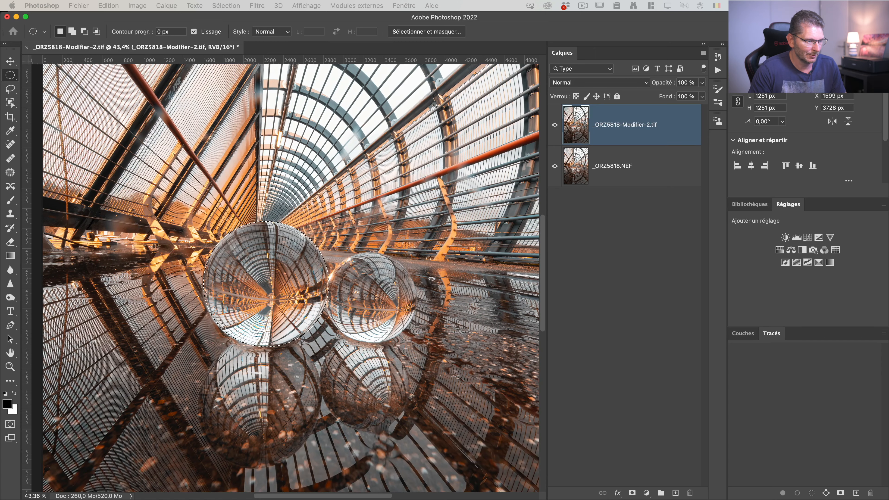
pyautogui.write('gro')
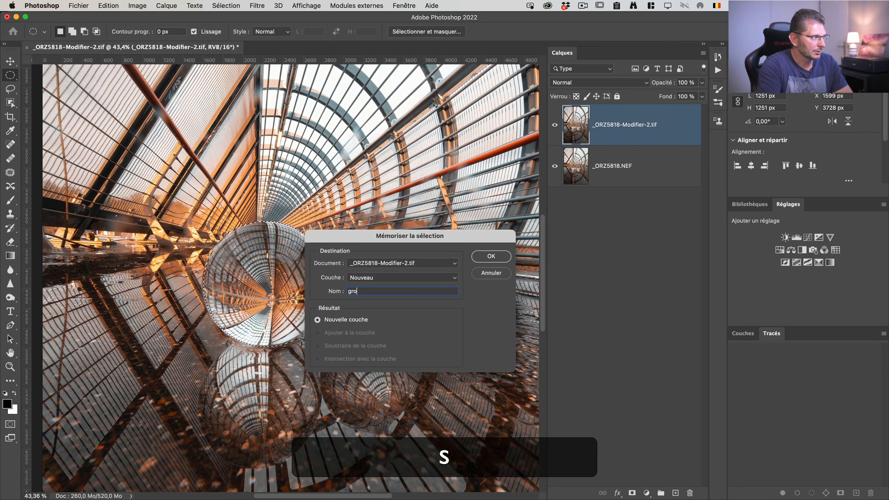
pyautogui.write('sse boule')
pyautogui.press('Return')
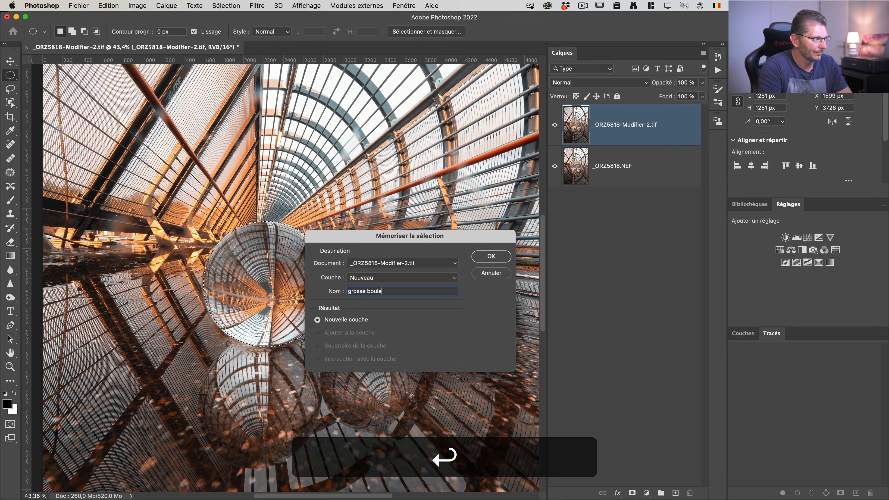
# Draw a new circular selection about 889 px in diameter around the smaller glass sphere.
pyautogui.press('space')
pyautogui.moveTo(339, 67); pyautogui.dragTo(367, 123)
pyautogui.click(330, 213)
pyautogui.moveTo(358, 244); pyautogui.dragTo(408, 291)
pyautogui.press('shift')
pyautogui.press('alt')
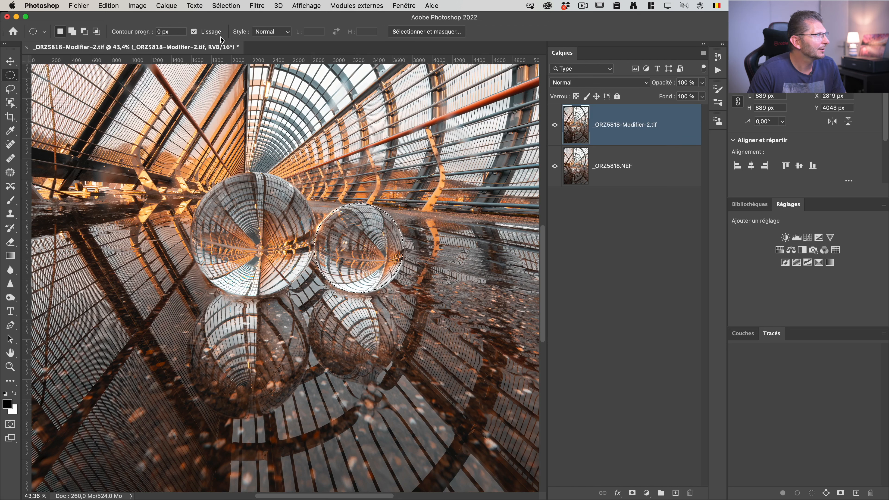
# Transform the smaller sphere's selection to 101.75% from its centre and check it in Quick Mask mode.
pyautogui.click(225, 8)
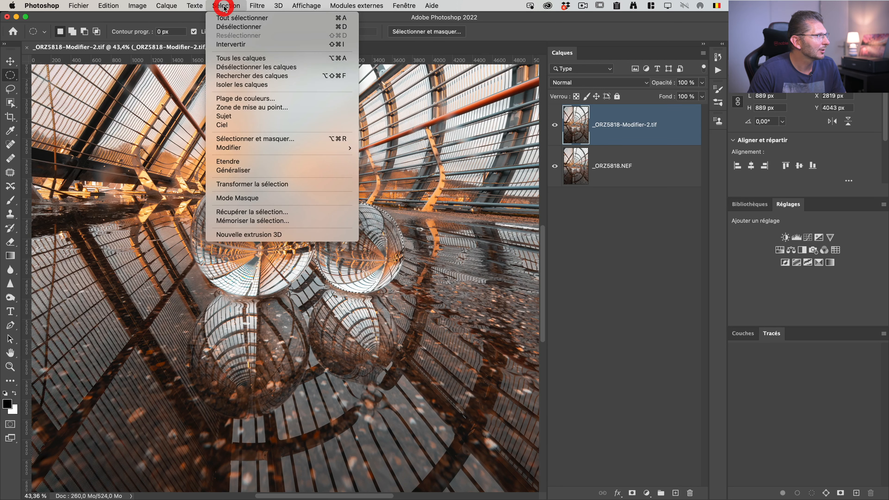
pyautogui.click(268, 185)
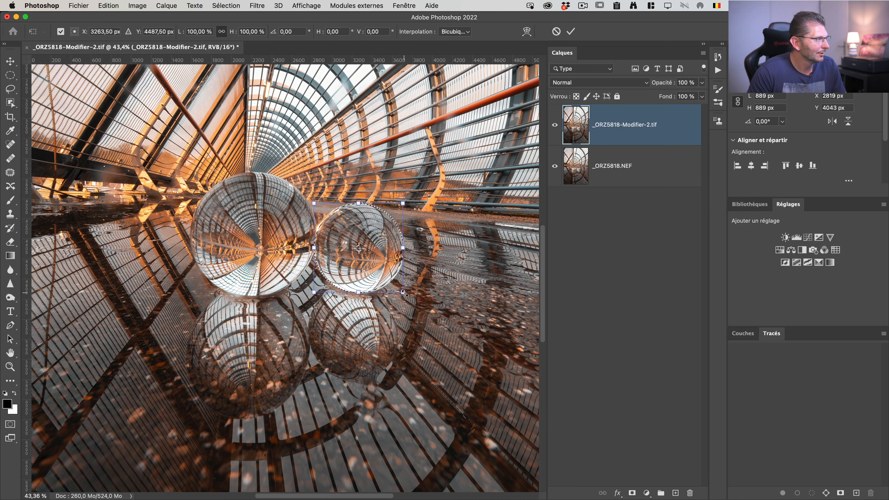
pyautogui.press('alt')
pyautogui.moveTo(404, 292); pyautogui.dragTo(405, 294)
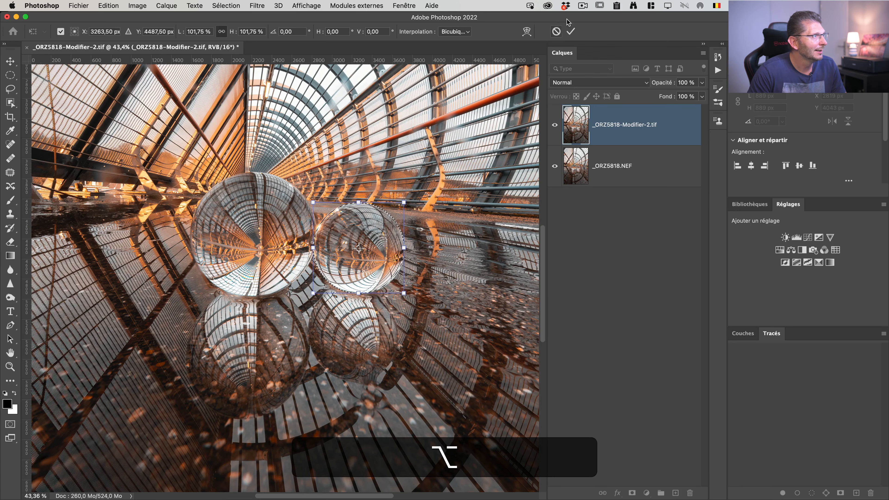
pyautogui.click(571, 31)
pyautogui.press('q')
pyautogui.press('q')
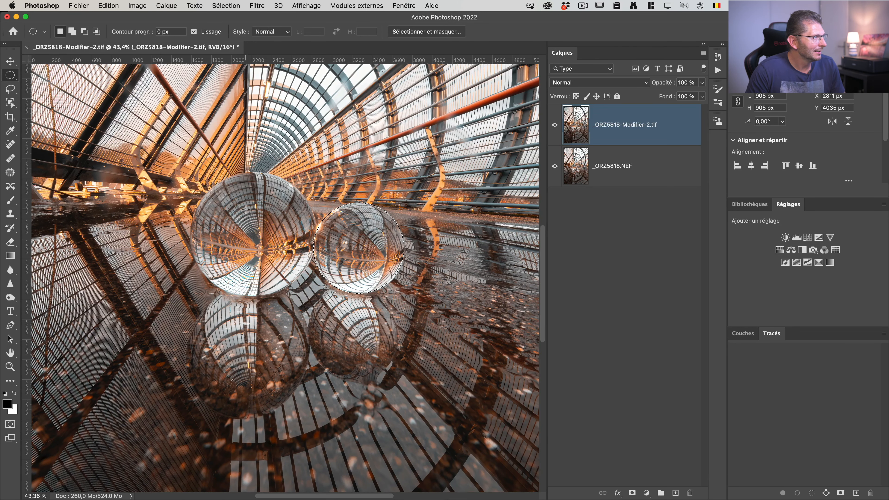
# Load the saved "grosse boule" selection and add it to the smaller sphere's selection.
pyautogui.click(229, 6)
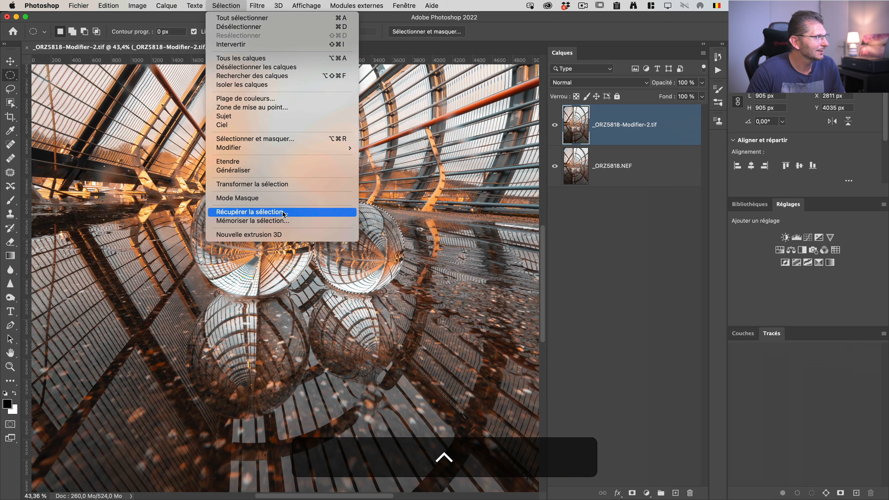
pyautogui.click(283, 212)
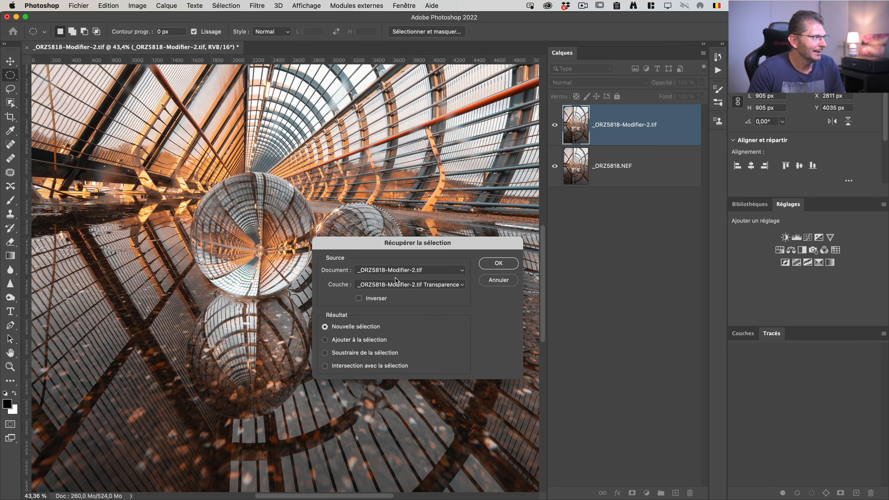
pyautogui.click(389, 286)
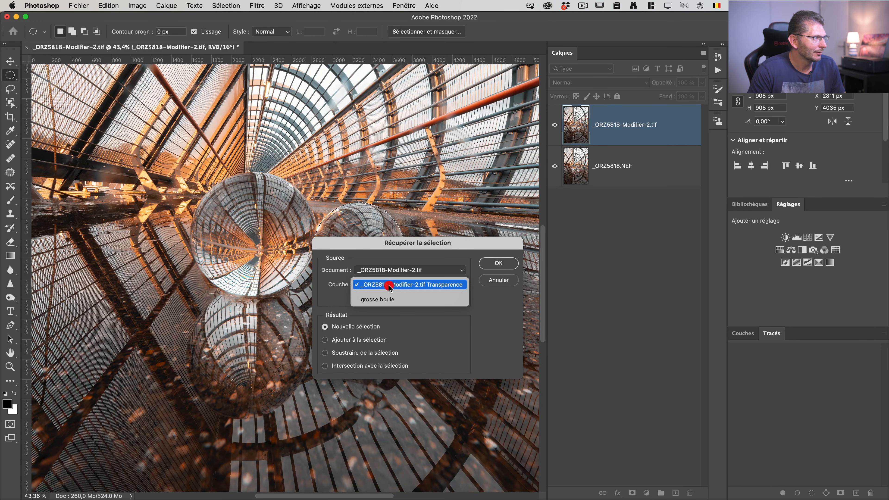
pyautogui.click(385, 298)
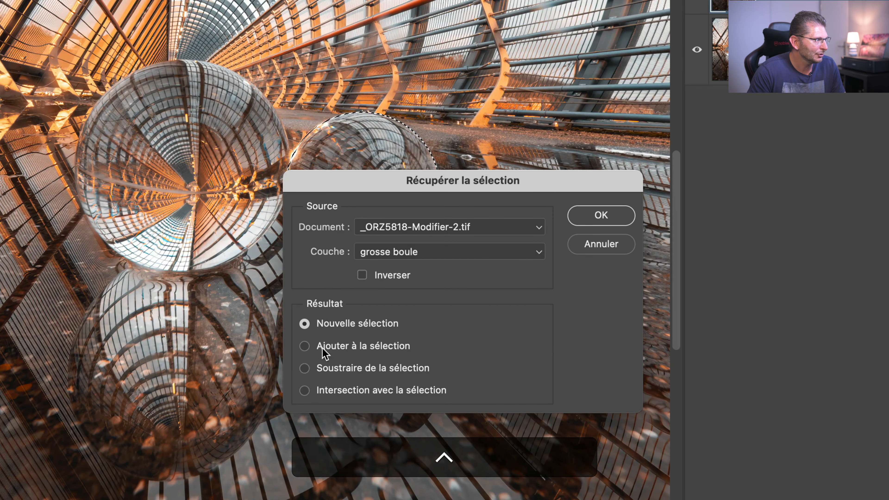
pyautogui.click(363, 348)
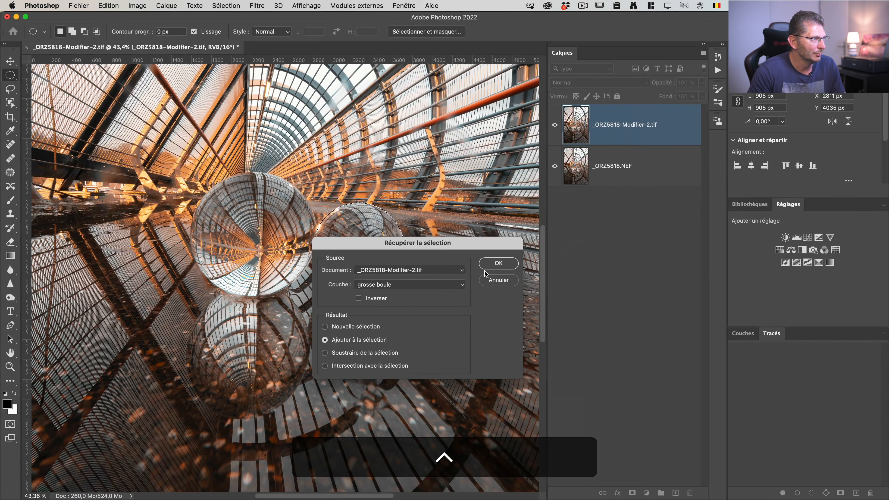
pyautogui.click(498, 265)
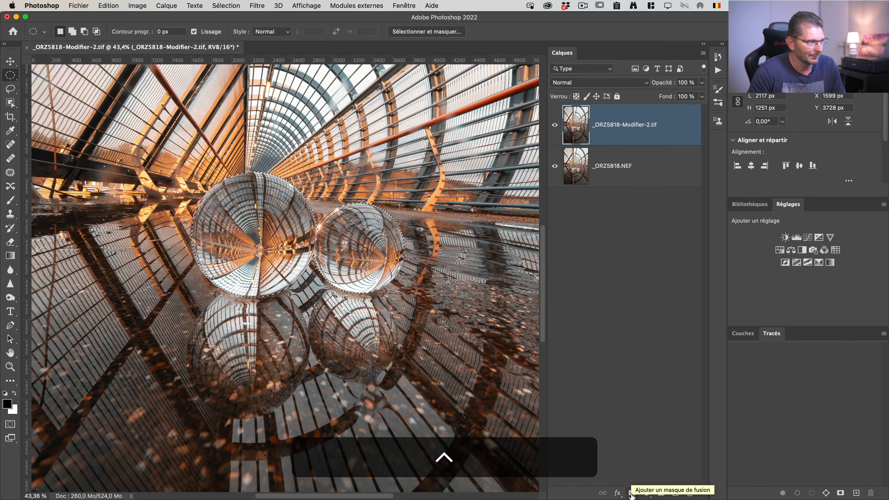
# Add a layer mask from the selection to the _ORZ5818-Modifier-2.tif layer and check it by toggling the layer's visibility.
pyautogui.click(632, 492)
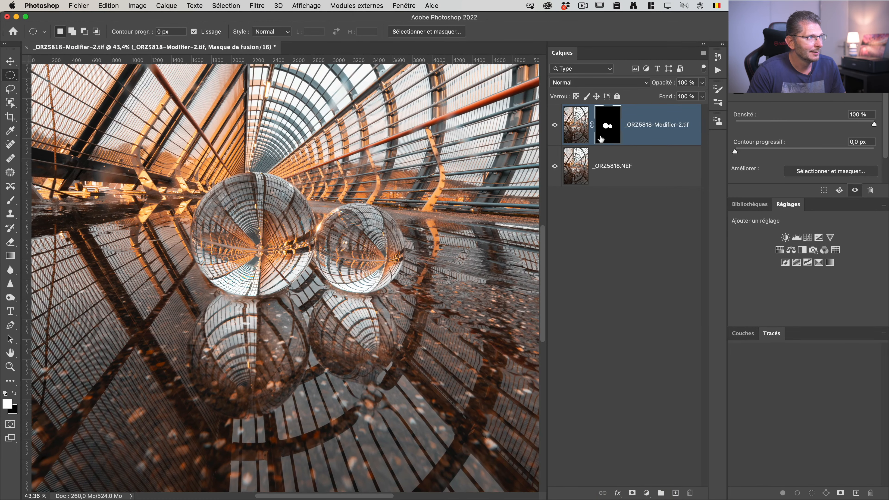
pyautogui.keyDown('alt'); pyautogui.click(604, 133); pyautogui.keyUp('alt')
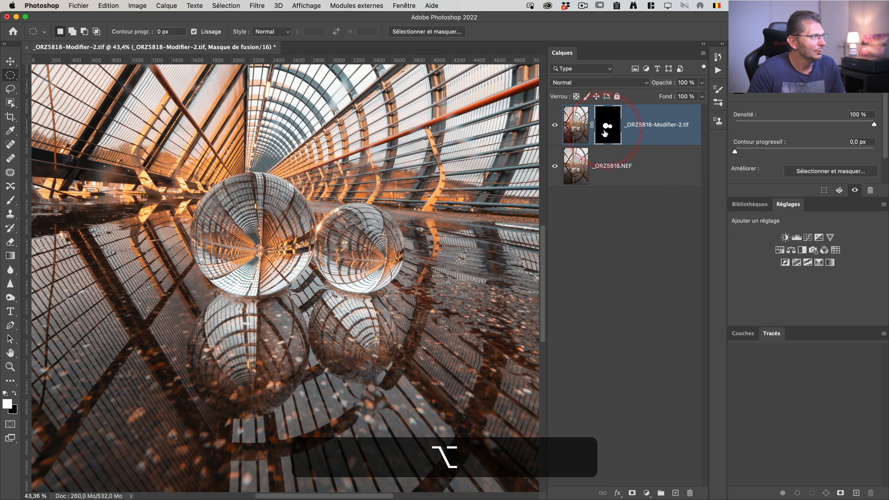
pyautogui.click(554, 125)
pyautogui.click(555, 125)
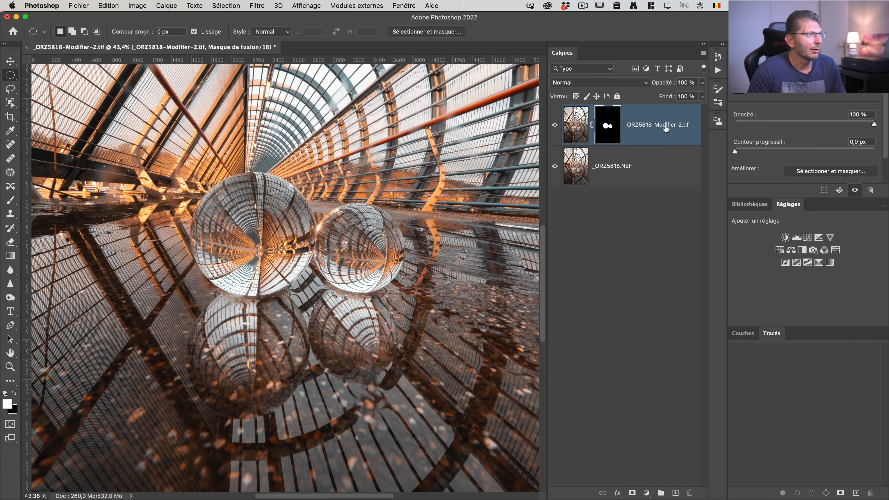
# Display the sharpened layer's mask on its own and set its feather to 2.9 px.
pyautogui.keyDown('alt'); pyautogui.click(609, 129); pyautogui.keyUp('alt')
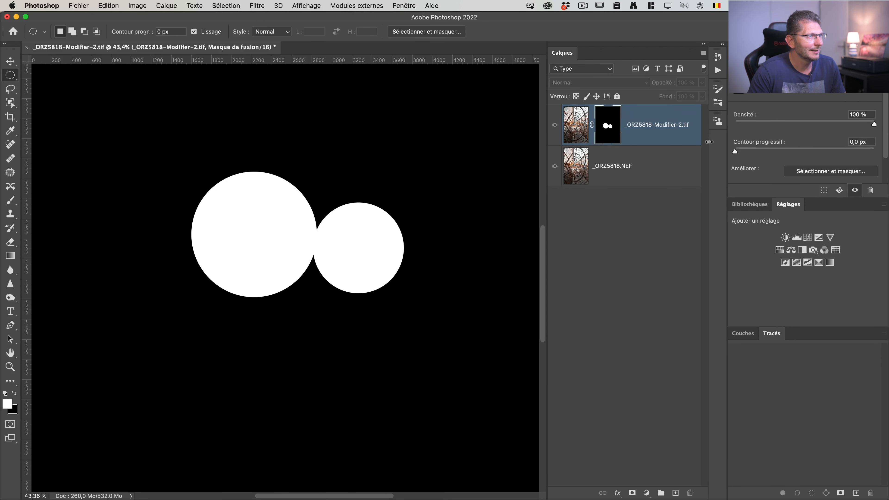
pyautogui.moveTo(739, 152); pyautogui.dragTo(755, 152)
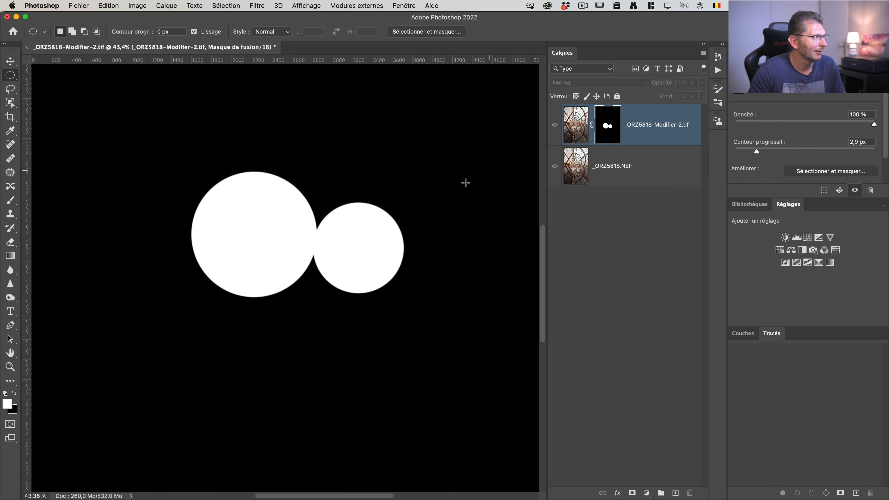
# Return from the mask to the photo and compare the spheres with the sharpened layer hidden and shown.
pyautogui.press('alt')
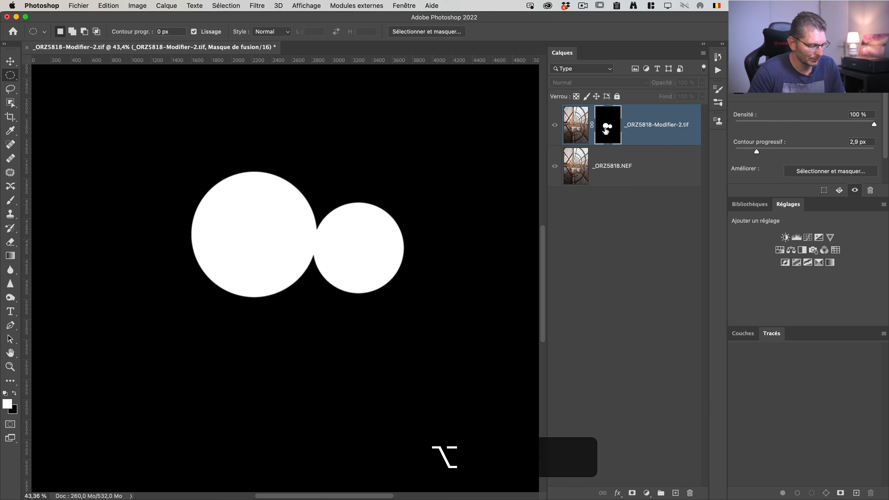
pyautogui.keyDown('alt'); pyautogui.click(606, 131); pyautogui.keyUp('alt')
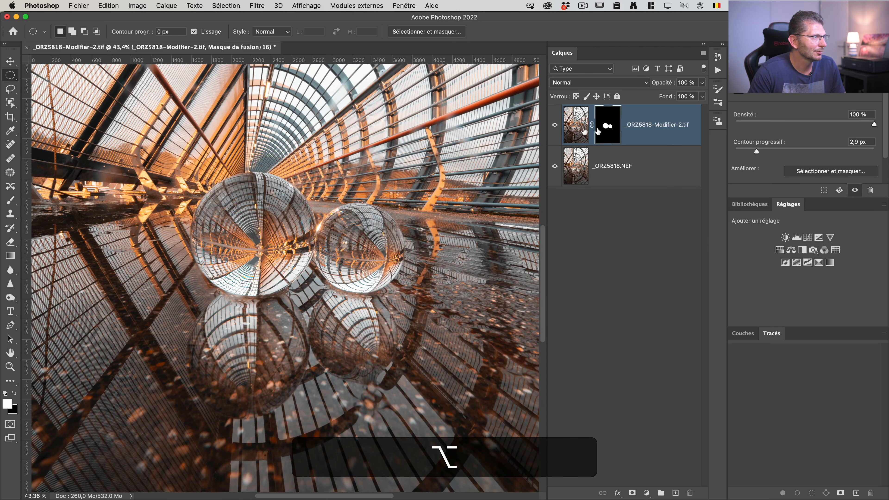
pyautogui.press('z')
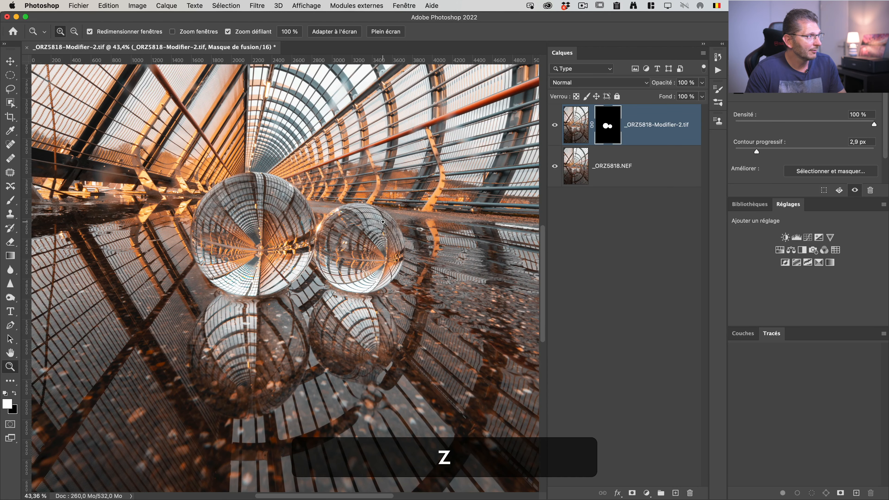
pyautogui.moveTo(380, 205); pyautogui.dragTo(416, 198)
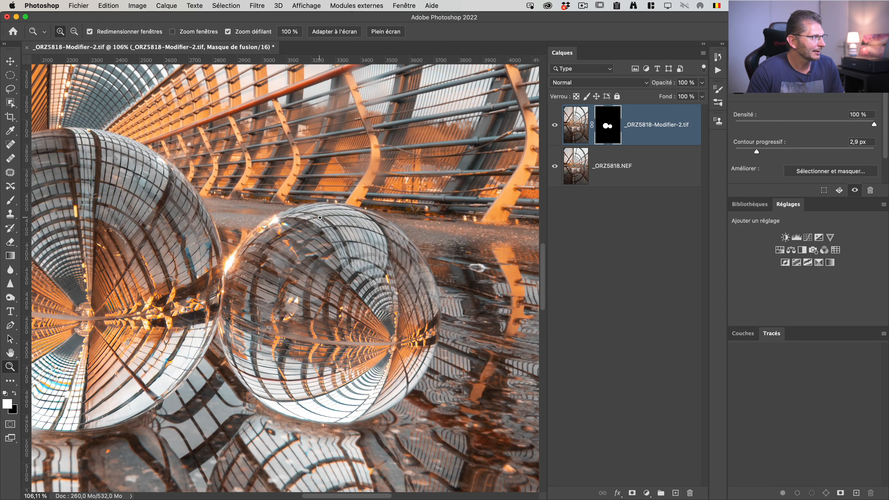
pyautogui.press('space')
pyautogui.moveTo(308, 226); pyautogui.dragTo(458, 232)
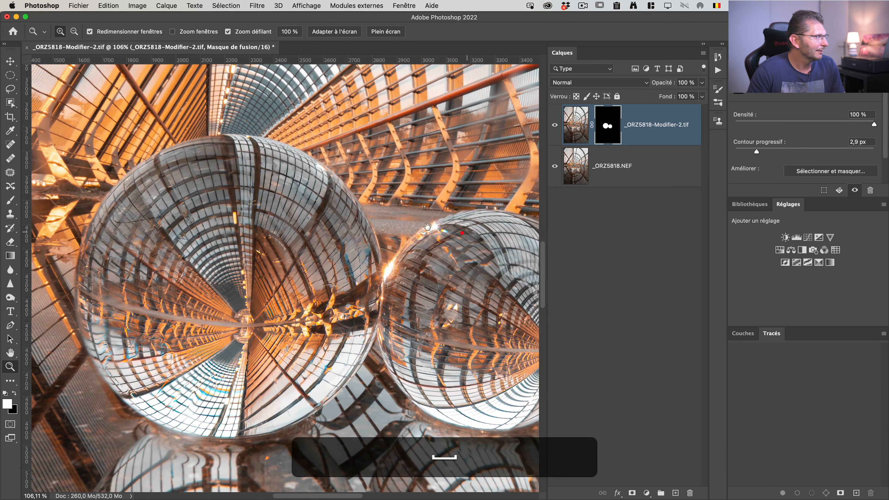
pyautogui.moveTo(298, 217); pyautogui.dragTo(366, 255)
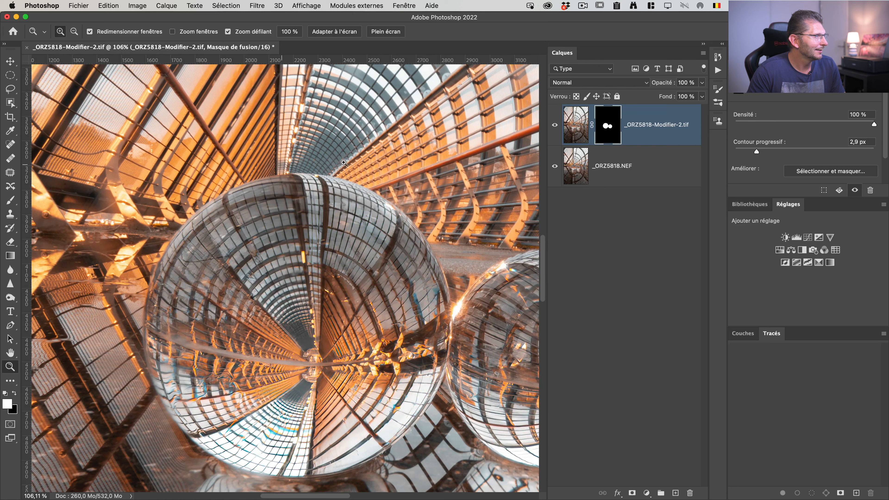
pyautogui.click(554, 126)
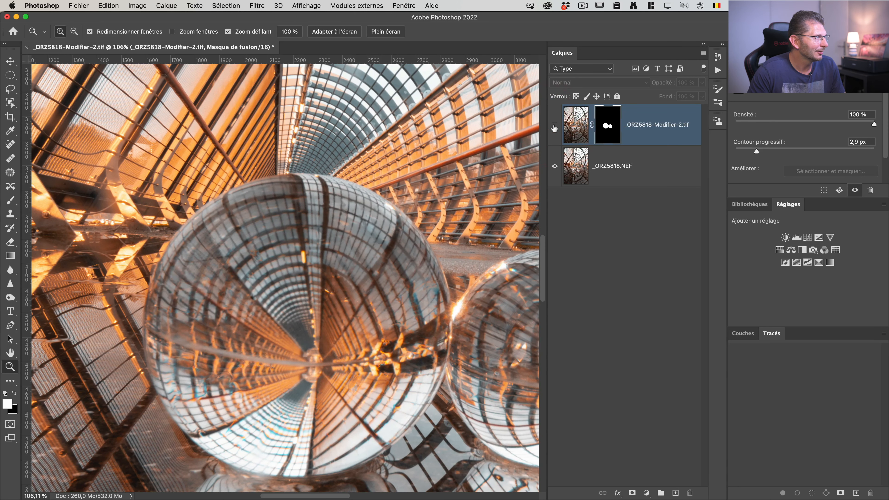
pyautogui.click(555, 127)
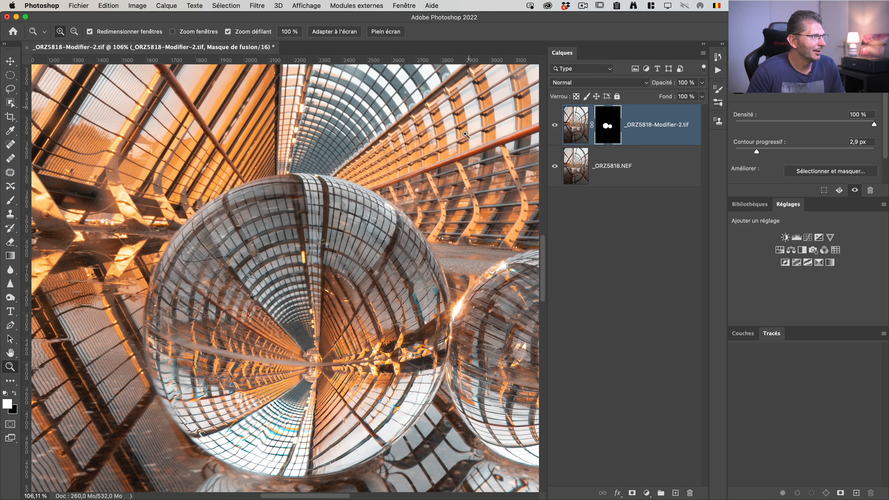
# Temporarily disable the sharpened layer's mask to compare the surroundings of the spheres, then re-enable it.
pyautogui.press('shift')
pyautogui.keyDown('shift'); pyautogui.click(608, 131); pyautogui.keyUp('shift')
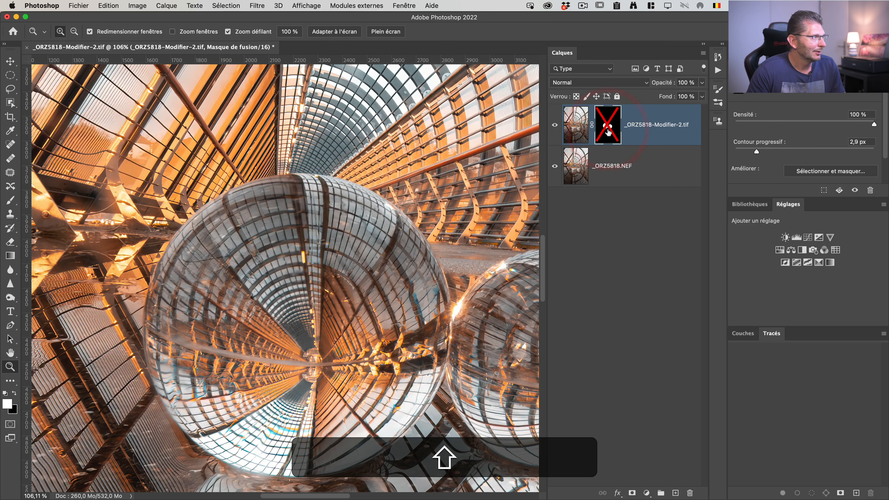
pyautogui.keyDown('shift'); pyautogui.click(608, 132); pyautogui.keyUp('shift')
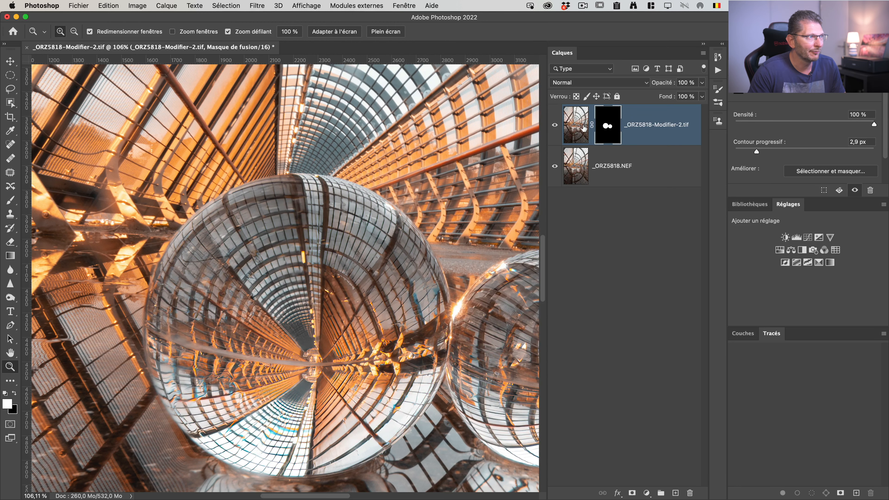
# Display the sharpened layer's mask on its own and set its density to 50%.
pyautogui.press('alt')
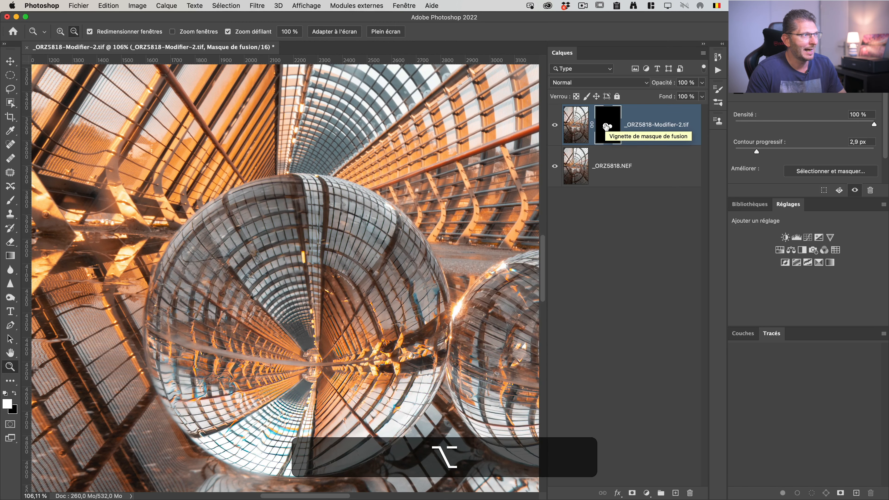
pyautogui.keyDown('alt'); pyautogui.click(606, 127); pyautogui.keyUp('alt')
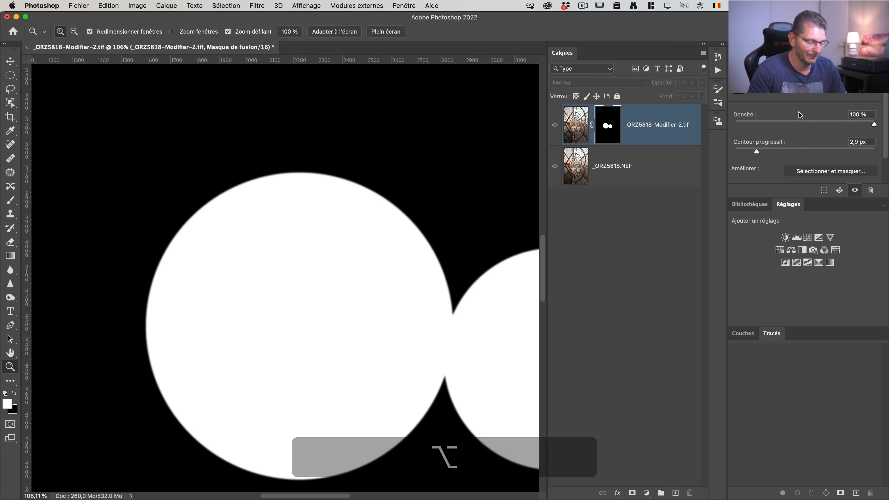
pyautogui.press('alt')
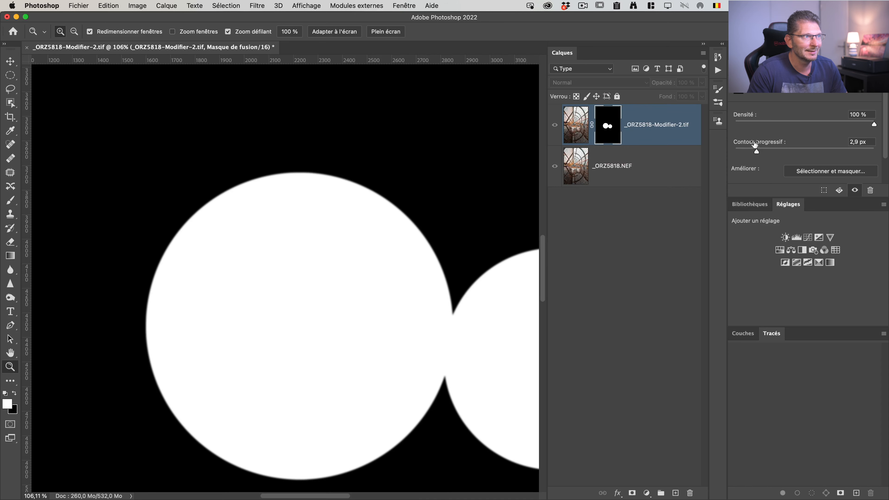
pyautogui.press('ctrl')
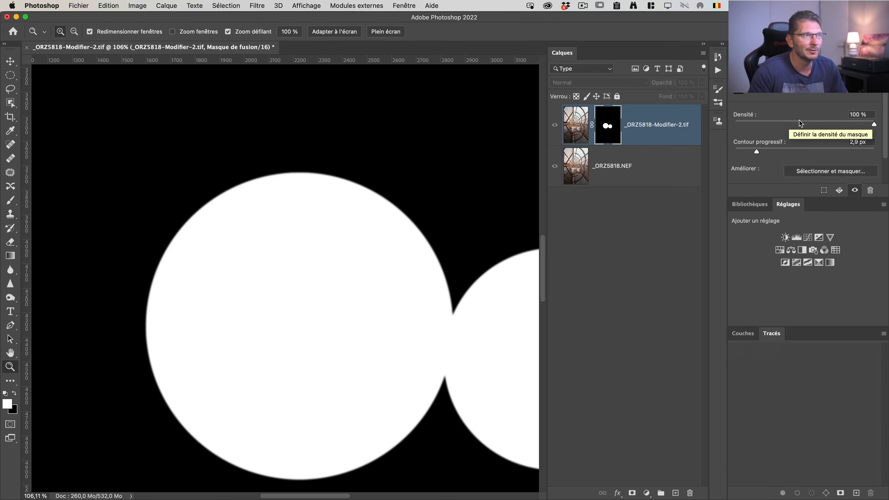
pyautogui.moveTo(873, 124); pyautogui.dragTo(805, 124)
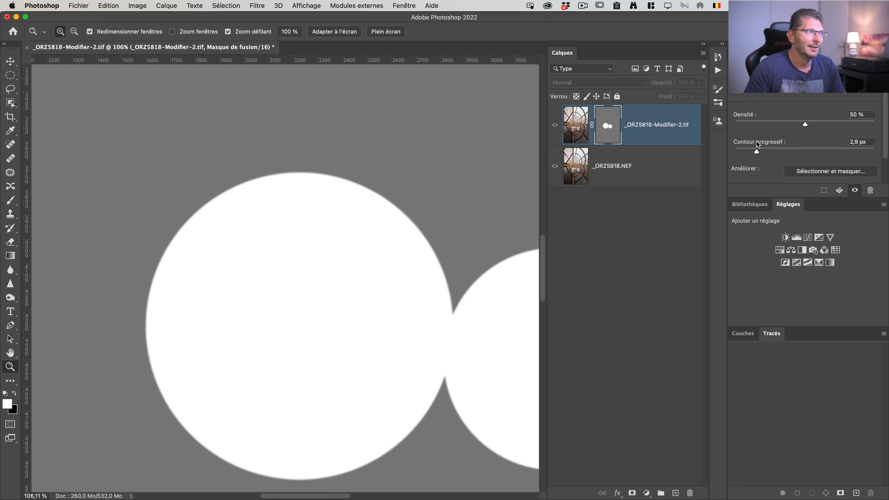
# Return to the photo and check the reduced mask density by toggling the sharpened layer's visibility.
pyautogui.press('alt')
pyautogui.keyDown('alt'); pyautogui.click(608, 126); pyautogui.keyUp('alt')
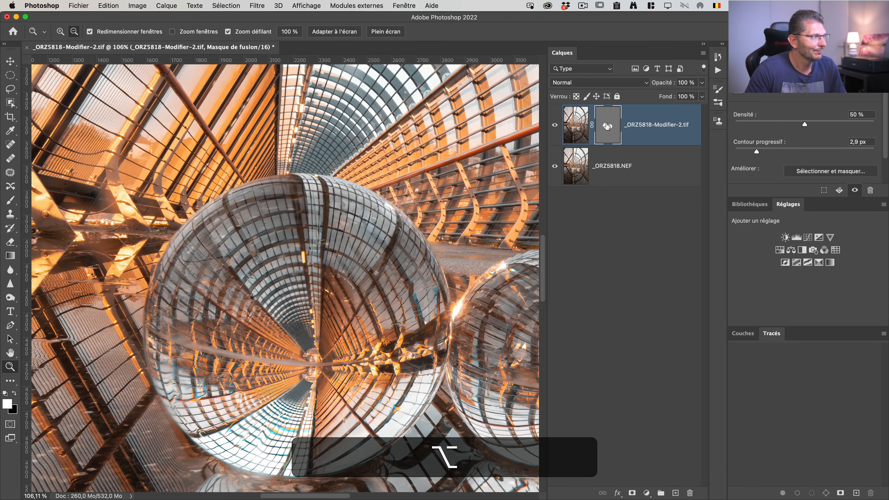
pyautogui.click(556, 127)
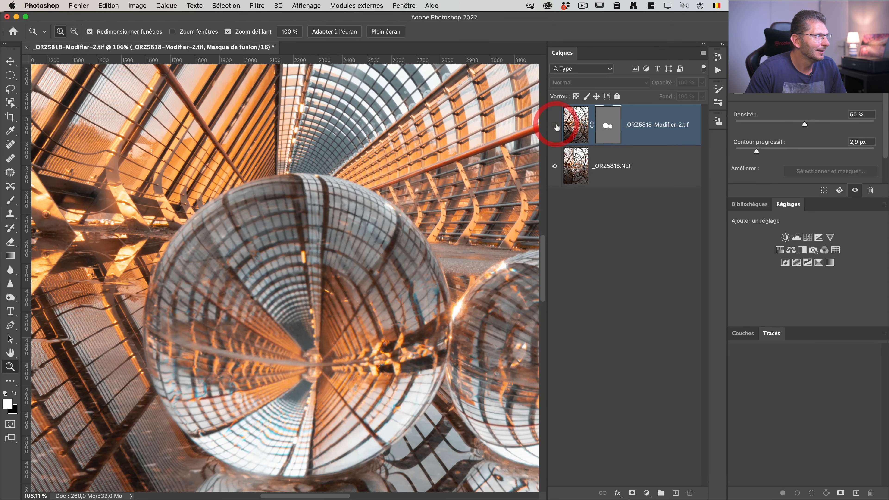
pyautogui.click(555, 125)
pyautogui.click(554, 125)
pyautogui.click(554, 125)
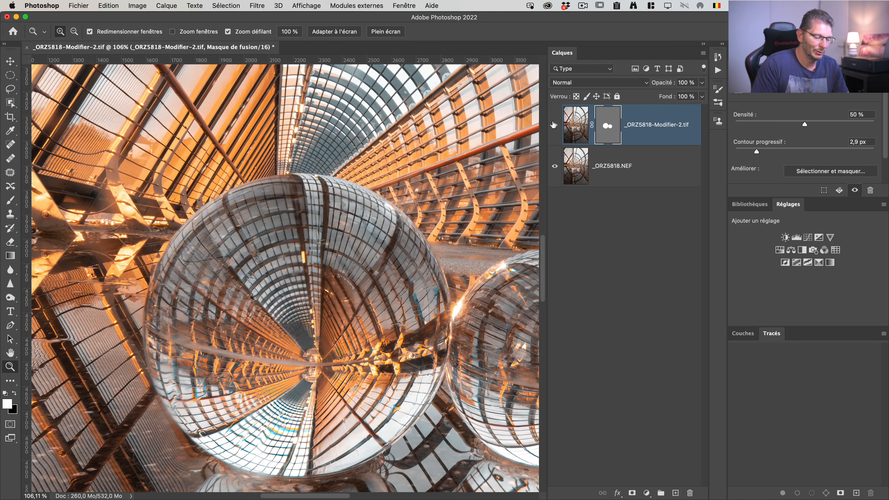
# Group the _ORZ5818-Modifier-2.tif and _ORZ5818.NEF layers and rename the group FUSION.
pyautogui.press('shift+super+agrave')
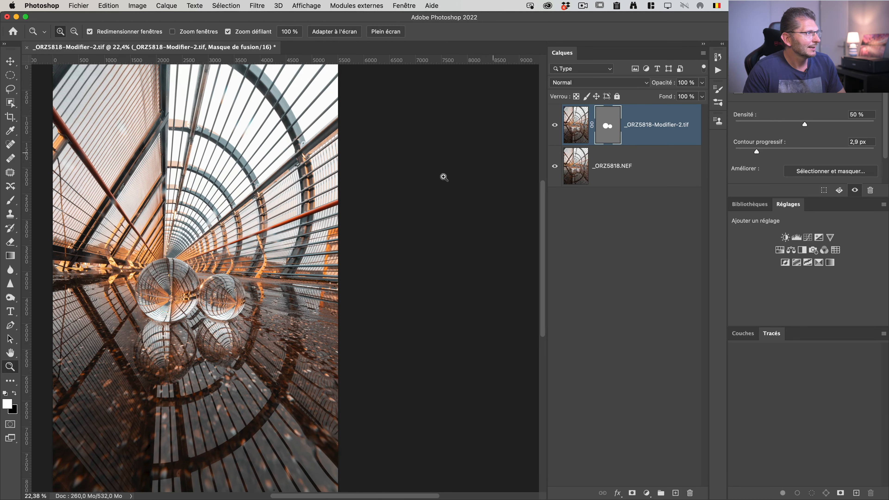
pyautogui.press('space')
pyautogui.moveTo(298, 201); pyautogui.dragTo(426, 200)
pyautogui.press('shift')
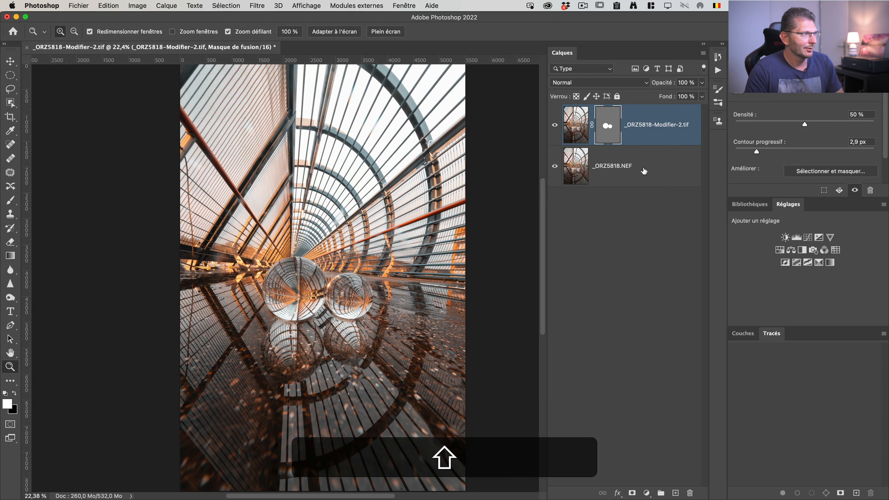
pyautogui.keyDown('shift'); pyautogui.click(643, 170); pyautogui.keyUp('shift')
pyautogui.press('super+g')
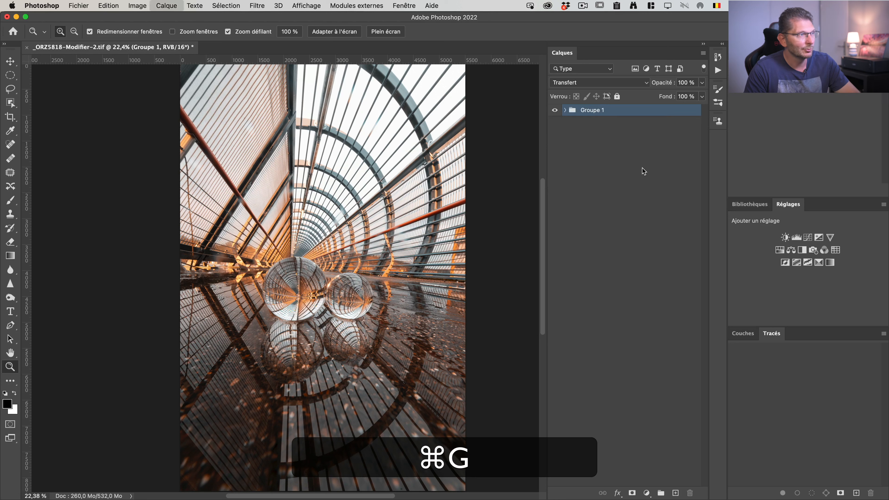
pyautogui.doubleClick(595, 110)
pyautogui.write('FUSION')
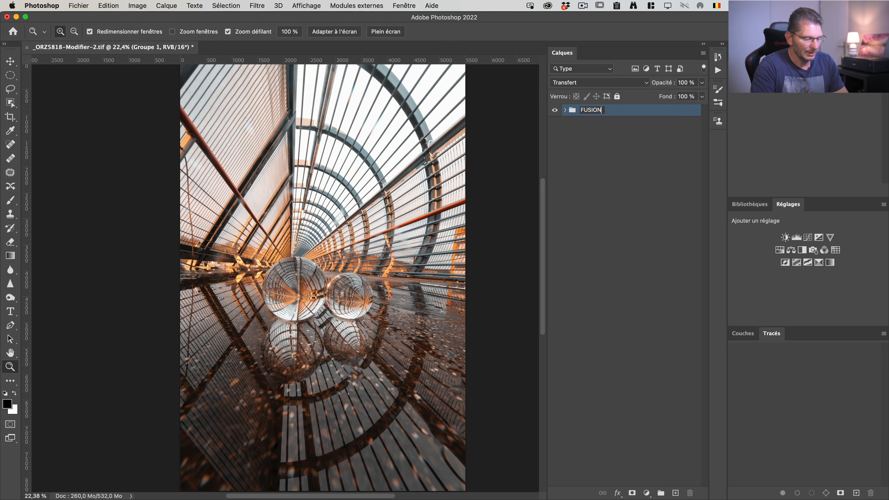
pyautogui.press('Return')
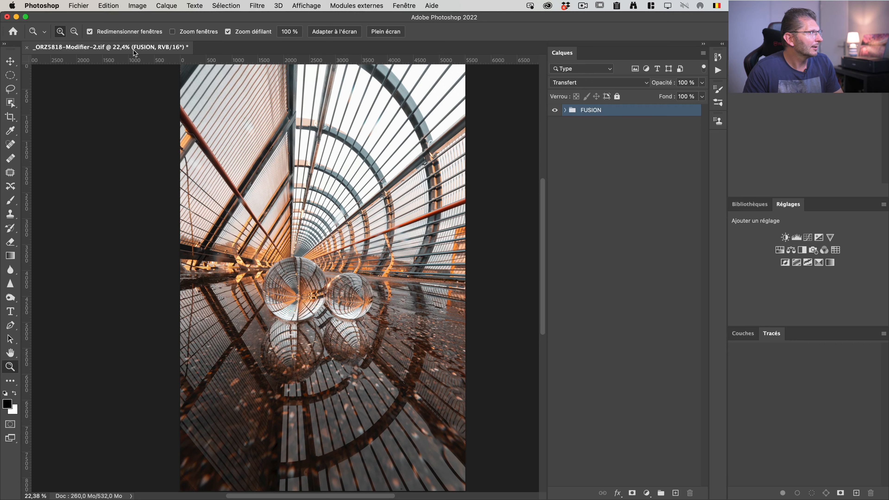
# Save the layered document as _ORZ5818-Modifier-2.tif in the RAW folder, replacing the existing file and using ZIP compression for image and layers.
pyautogui.press('ctrl')
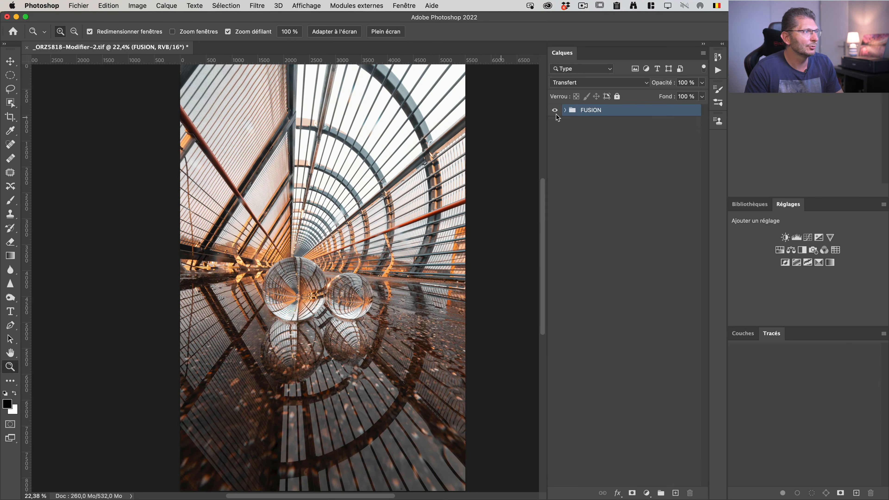
pyautogui.click(566, 110)
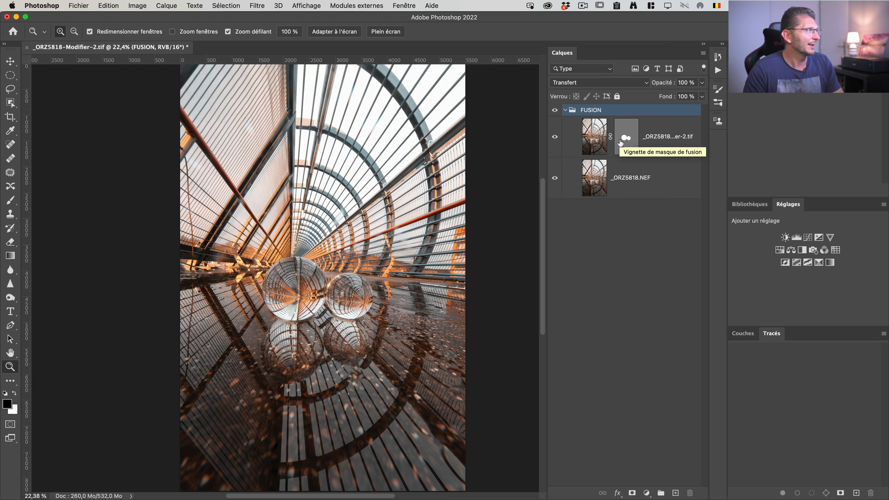
pyautogui.press('super')
pyautogui.press('super+s')
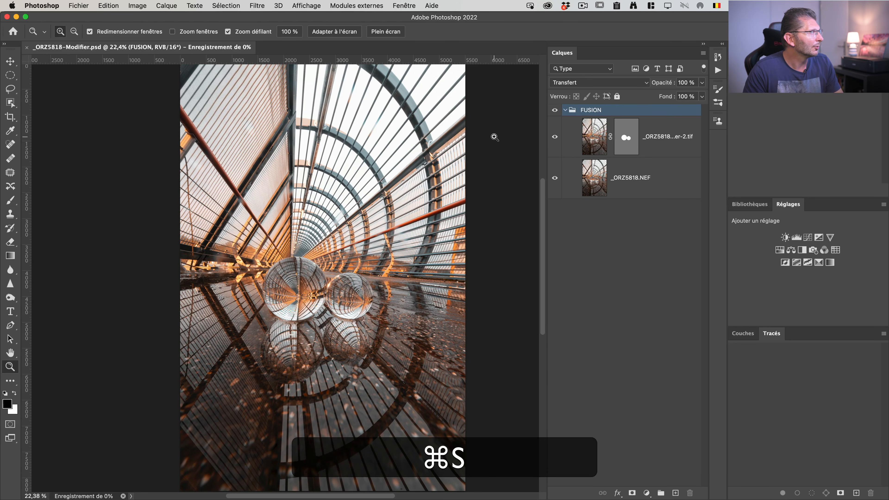
pyautogui.click(813, 485)
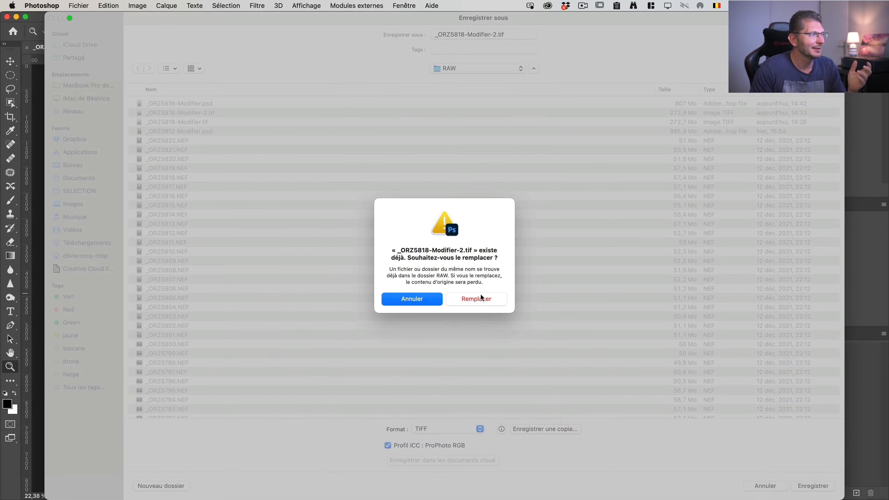
pyautogui.click(467, 298)
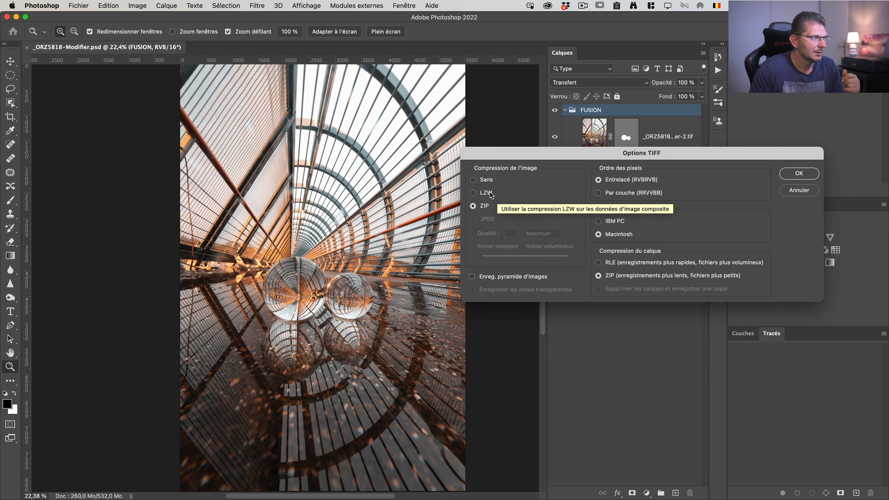
pyautogui.click(806, 173)
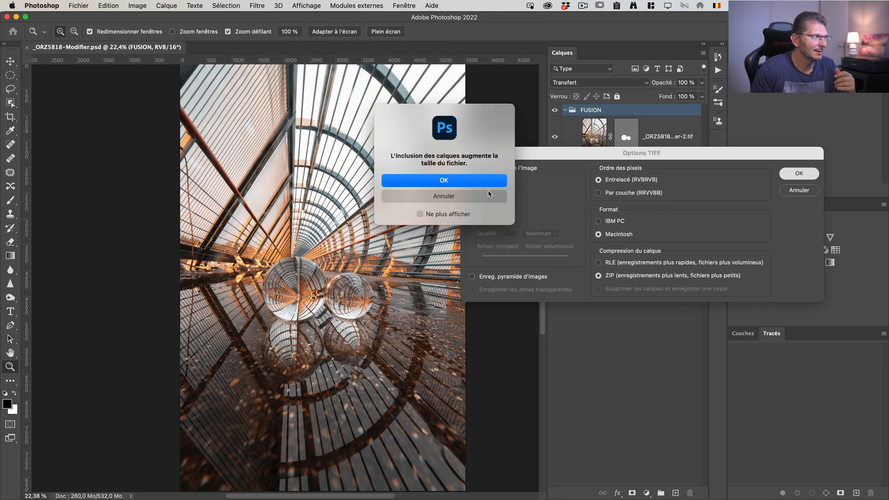
pyautogui.click(479, 183)
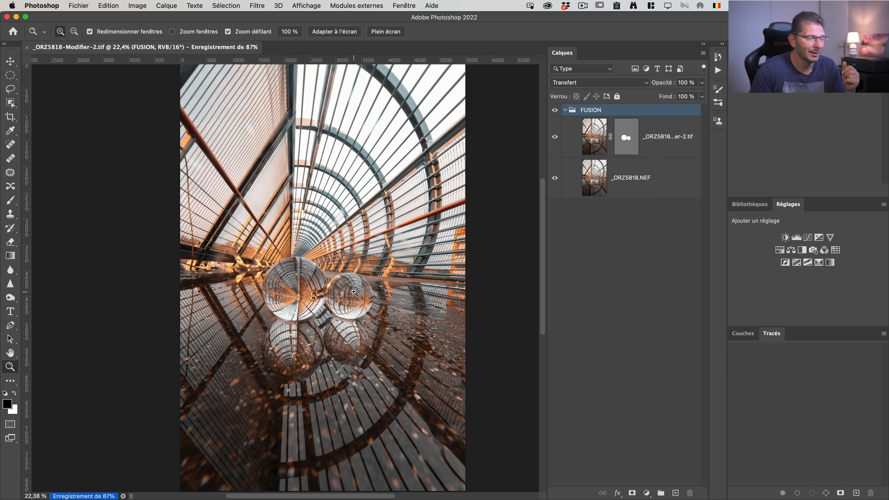
# Collapse the FUSION group in the layer stack and fit the whole photo in view.
pyautogui.click(565, 110)
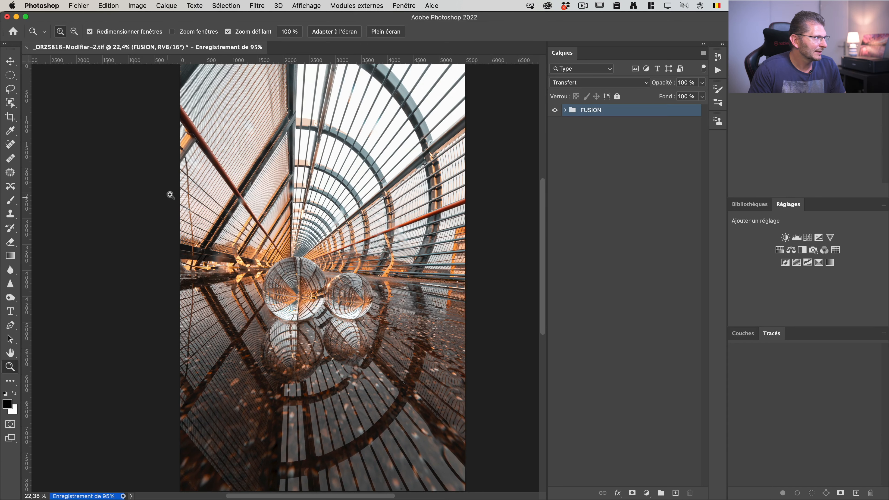
pyautogui.moveTo(178, 194); pyautogui.dragTo(179, 162)
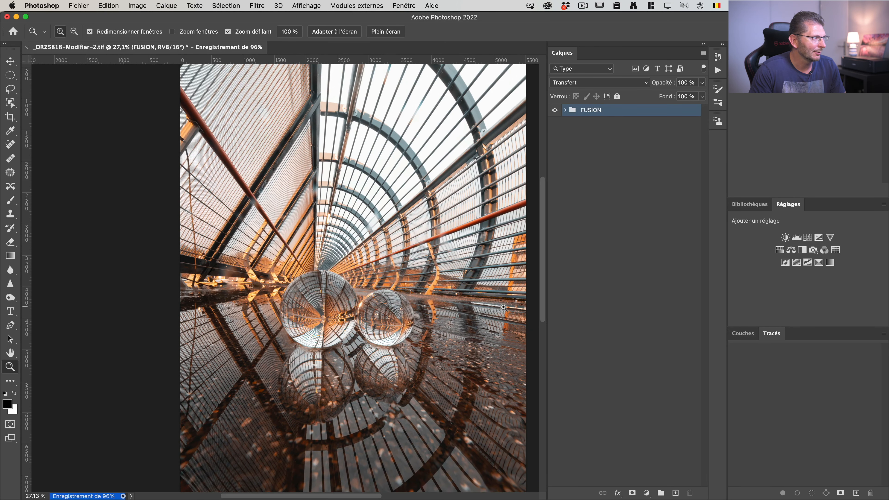
pyautogui.press('shift+super')
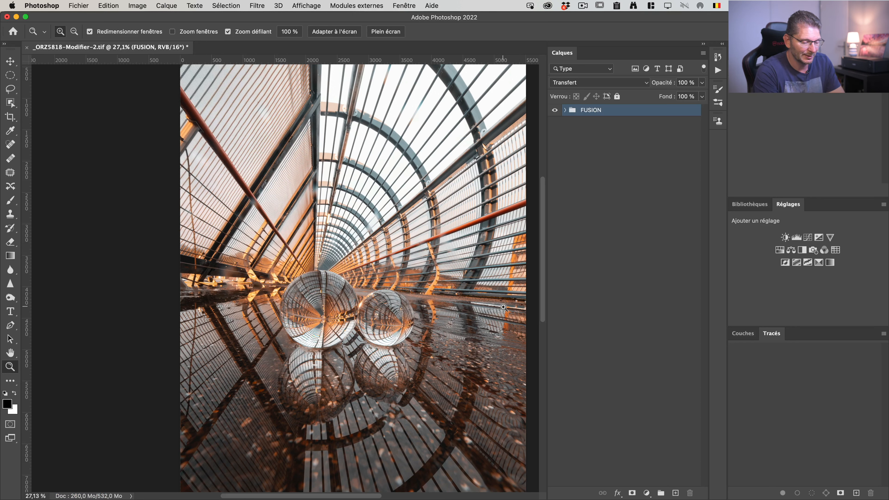
pyautogui.press('shift+super')
pyautogui.press('shift+super+0')
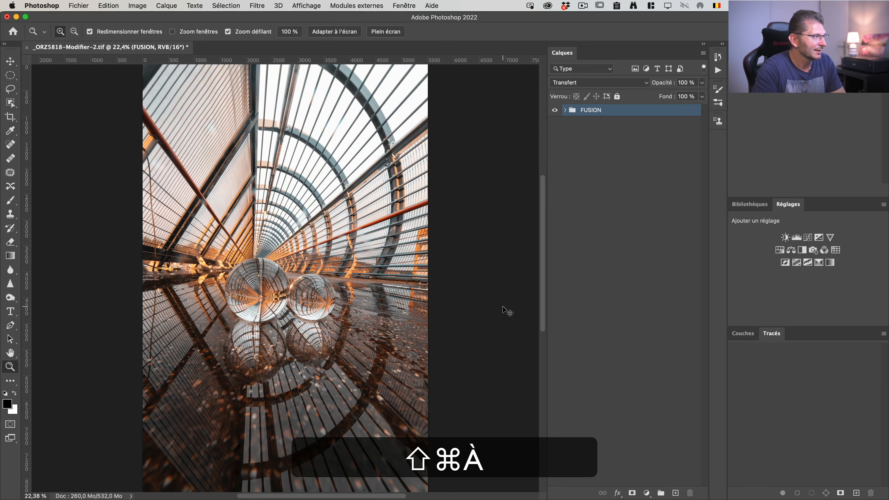
# Crop the photo symmetrically around its centre in the original ratio, keeping the cropped pixels and shifting the image slightly upward in the frame.
pyautogui.press('c')
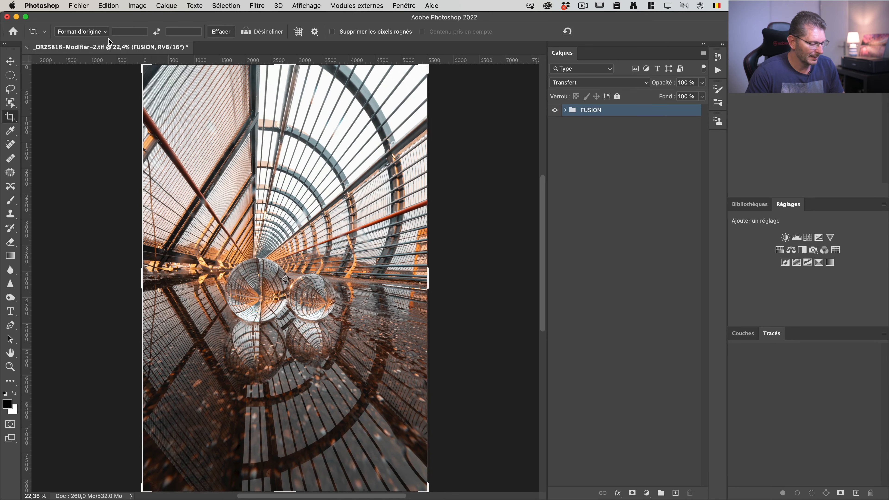
pyautogui.press('ctrl')
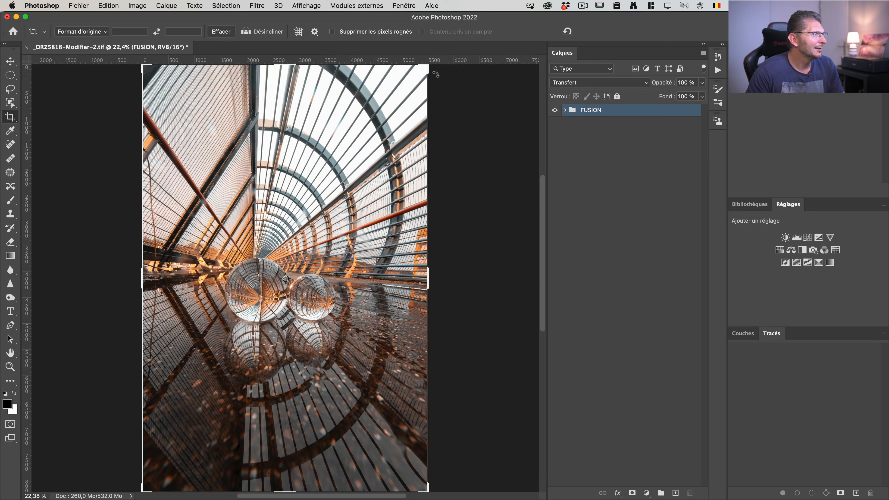
pyautogui.press('alt')
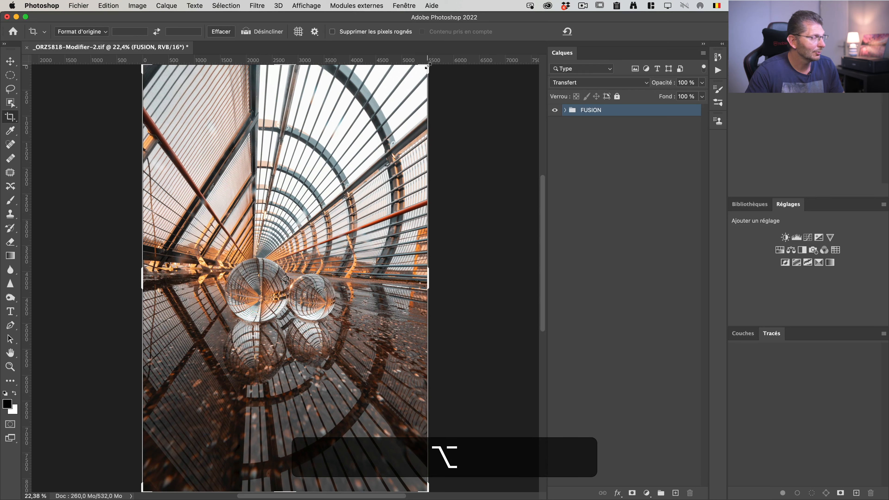
pyautogui.moveTo(427, 65); pyautogui.dragTo(402, 90)
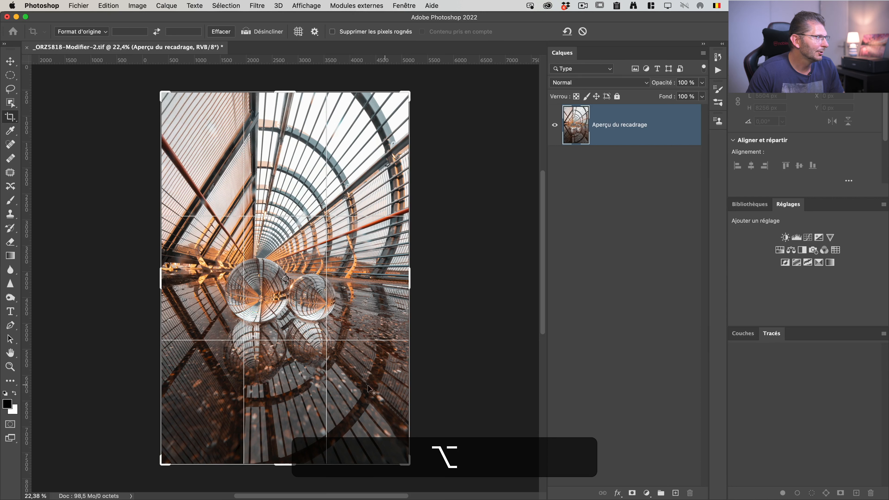
pyautogui.moveTo(350, 308); pyautogui.dragTo(349, 311)
pyautogui.click(348, 308)
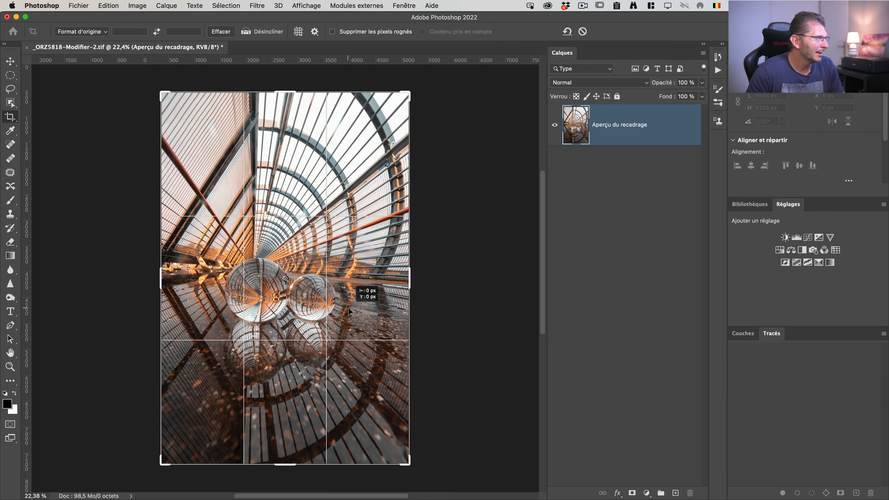
pyautogui.click(348, 308)
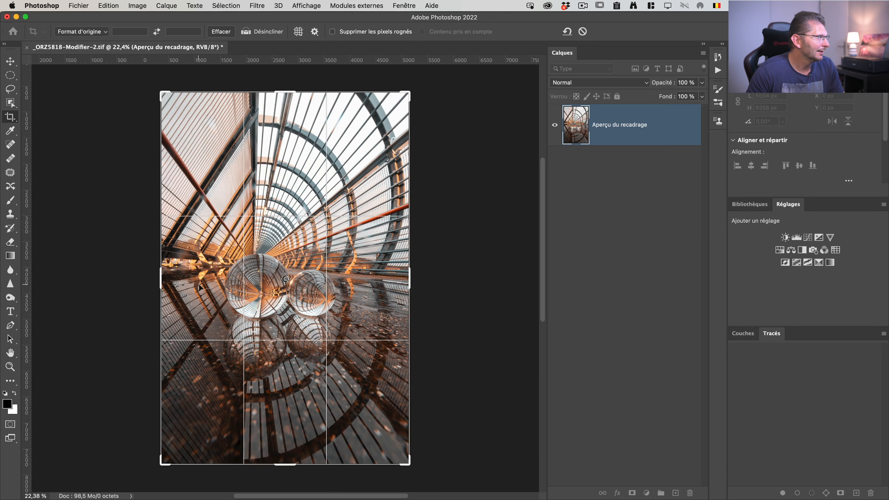
pyautogui.press('Return')
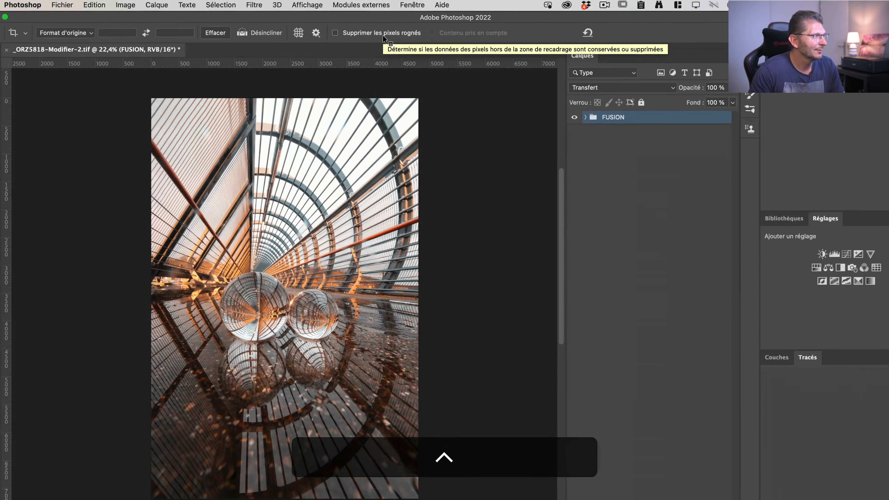
# Reopen the crop and enlarge the frame slightly at the original ratio to recover hidden pixels around the edges.
pyautogui.press('c')
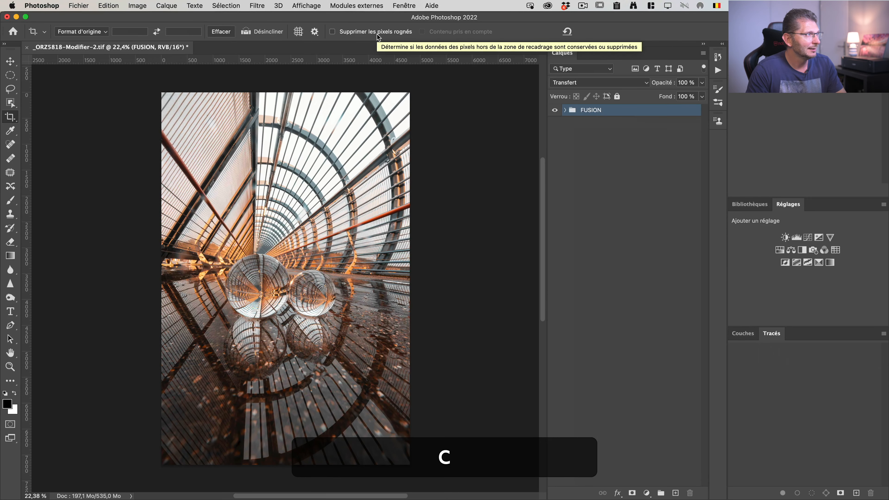
pyautogui.click(383, 77)
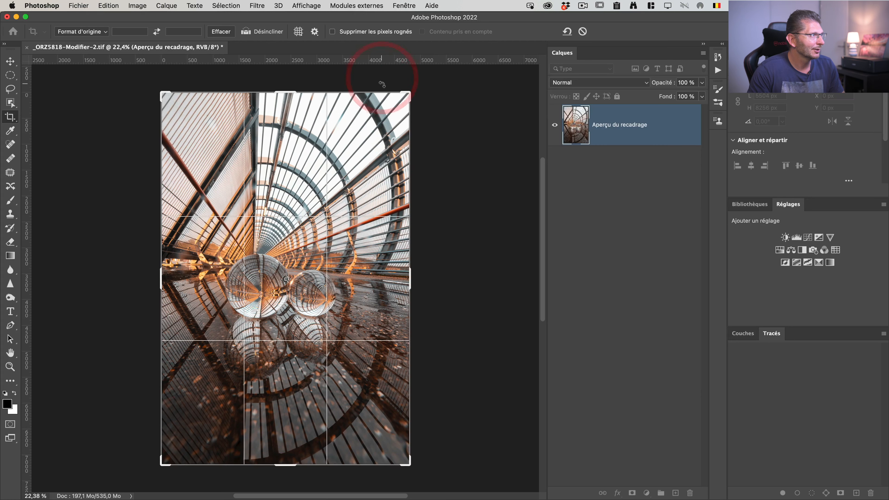
pyautogui.moveTo(411, 88)
pyautogui.mouseDown()
pyautogui.moveTo(442, 72)
pyautogui.moveTo(426, 82)
pyautogui.mouseUp()
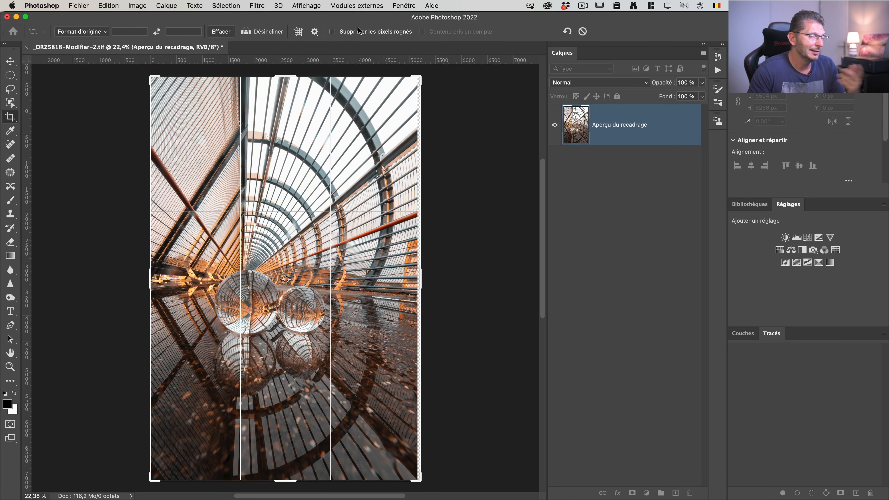
pyautogui.press('Return')
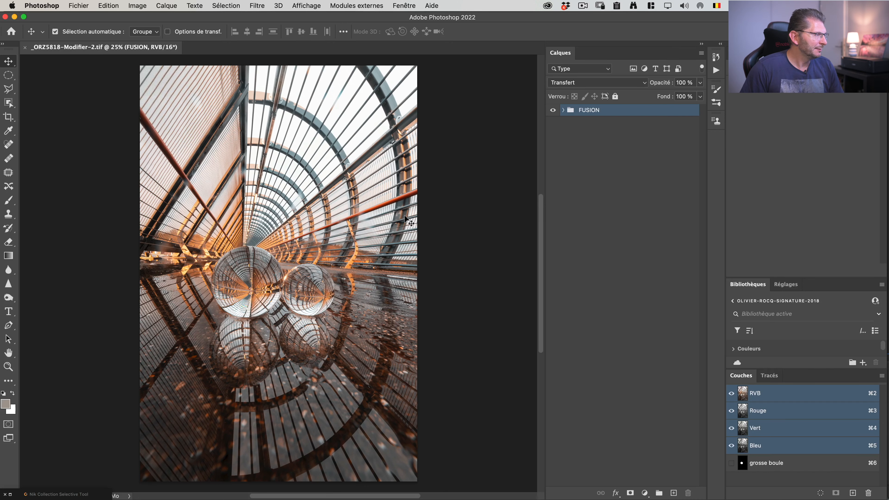
# Examine the railings, roof arches and side wall of the tunnel up close for blurred spots and blemishes.
pyautogui.press('z')
pyautogui.moveTo(362, 219); pyautogui.dragTo(395, 212)
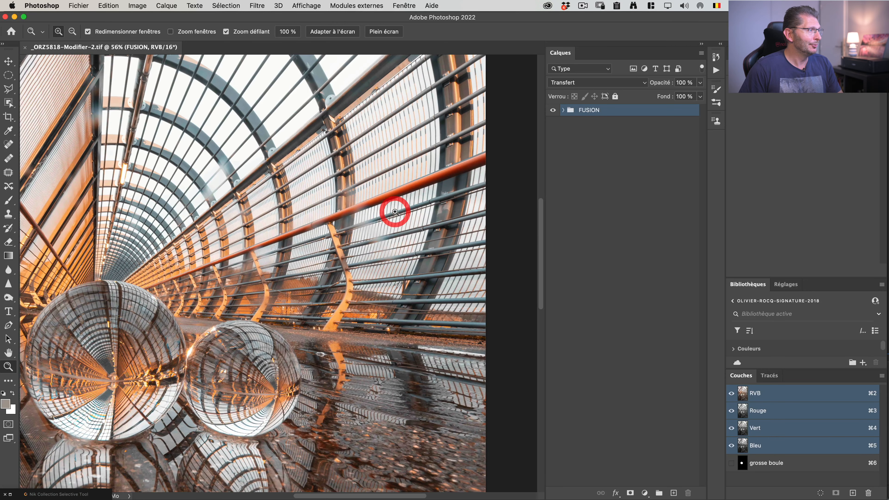
pyautogui.click(397, 233)
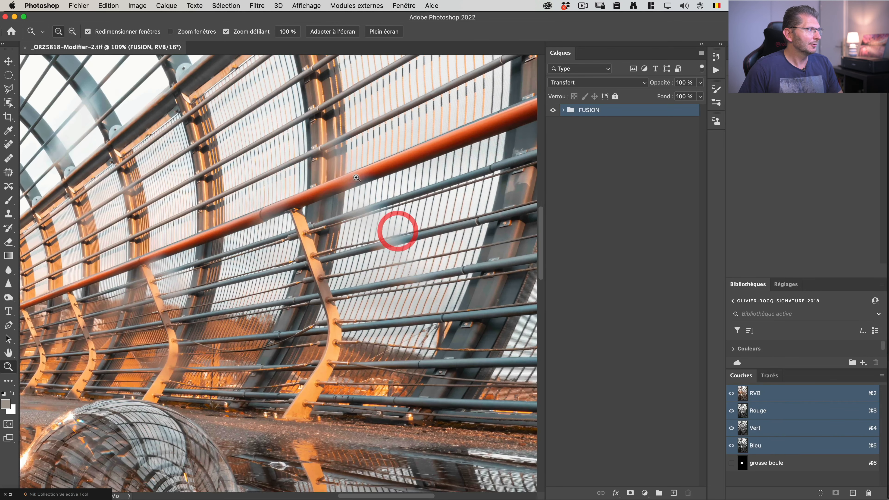
pyautogui.press('space')
pyautogui.moveTo(172, 171); pyautogui.dragTo(322, 232)
pyautogui.moveTo(147, 255)
pyautogui.mouseDown()
pyautogui.moveTo(270, 298)
pyautogui.moveTo(168, 263)
pyautogui.moveTo(203, 268)
pyautogui.mouseUp()
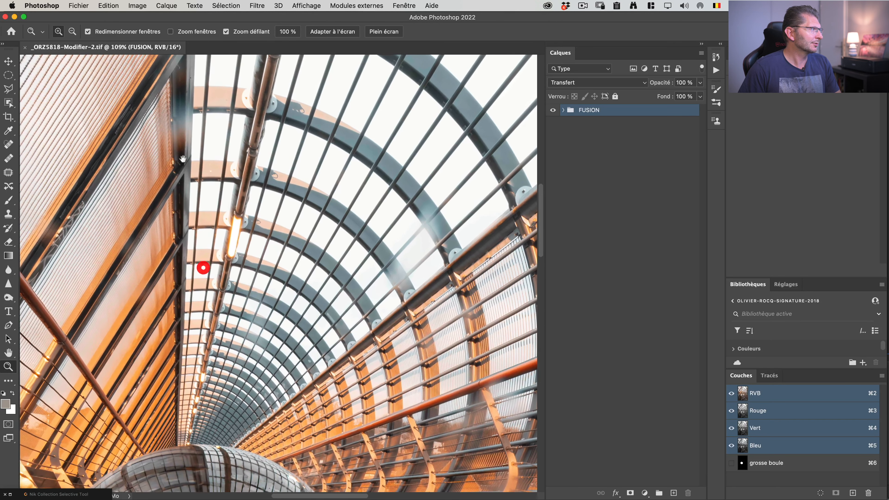
pyautogui.moveTo(105, 210); pyautogui.dragTo(231, 210)
pyautogui.press('space')
pyautogui.moveTo(130, 191); pyautogui.dragTo(220, 180)
pyautogui.moveTo(244, 352); pyautogui.dragTo(243, 283)
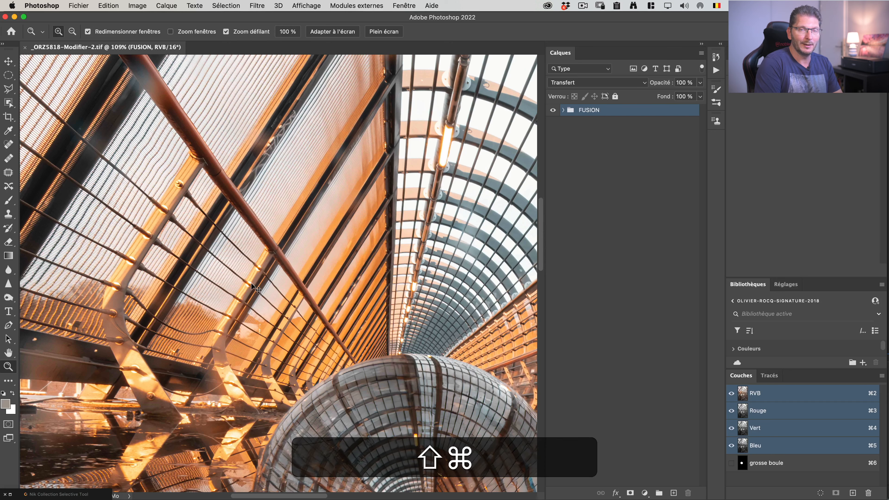
pyautogui.press('super+shift+0')
# Switch to Lightroom Classic, show the quick collection and display _ORZ5822.NEF in large view.
pyautogui.press('super+Tab')
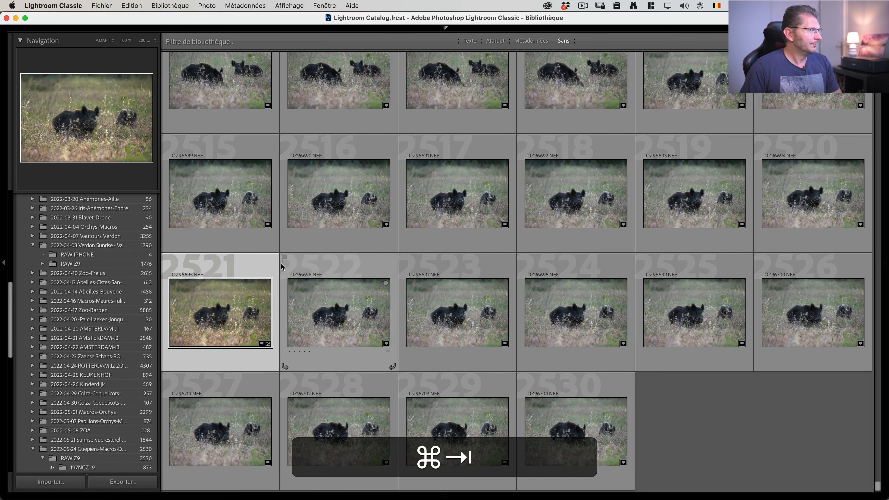
pyautogui.press('super+b')
pyautogui.doubleClick(241, 422)
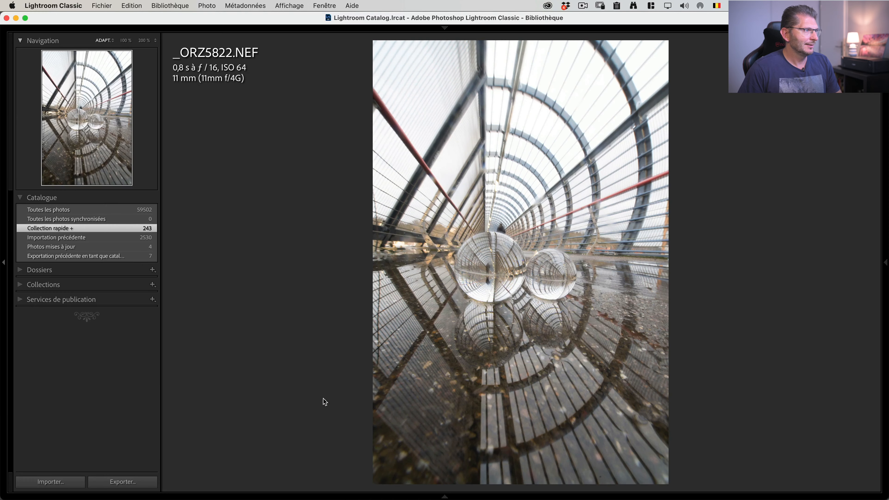
# Browse backward through the earlier glass-sphere shots preceding _ORZ5822.NEF and return to Photoshop.
pyautogui.press('Left')
pyautogui.press('Left')
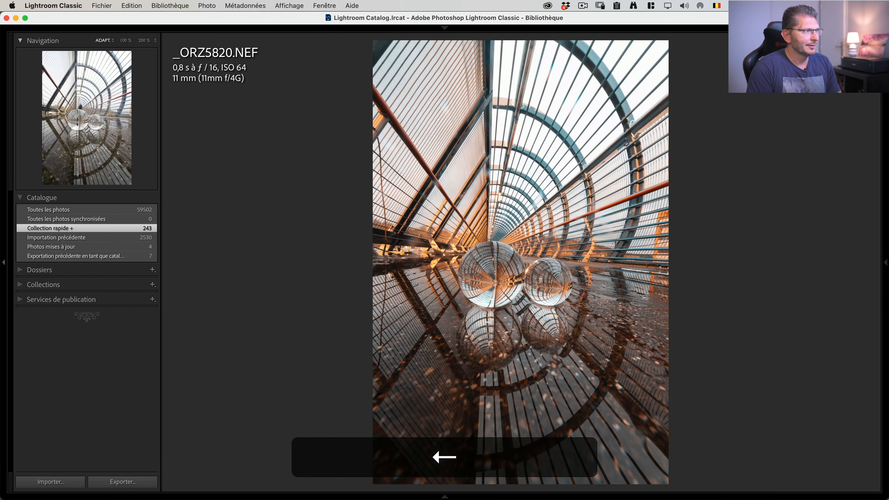
pyautogui.press('Left')
pyautogui.press('Left')
pyautogui.press('Left')
pyautogui.press('Left')
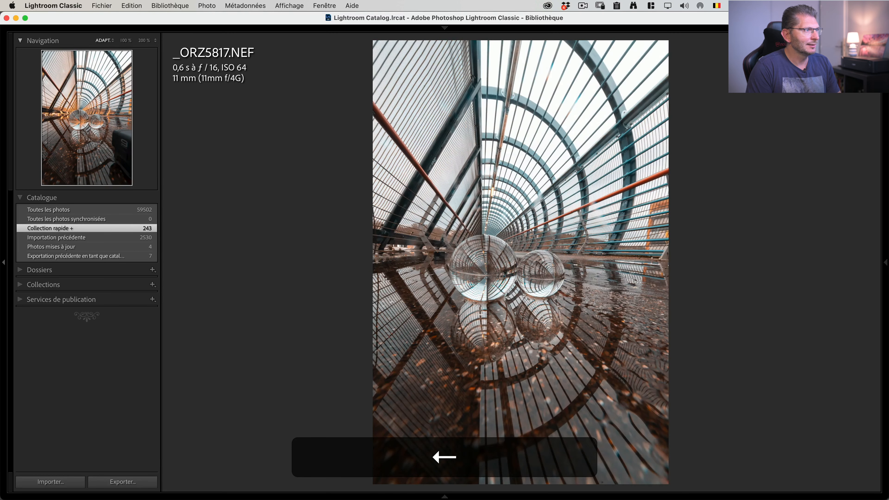
pyautogui.press('Left')
pyautogui.press('Left')
pyautogui.press('Left')
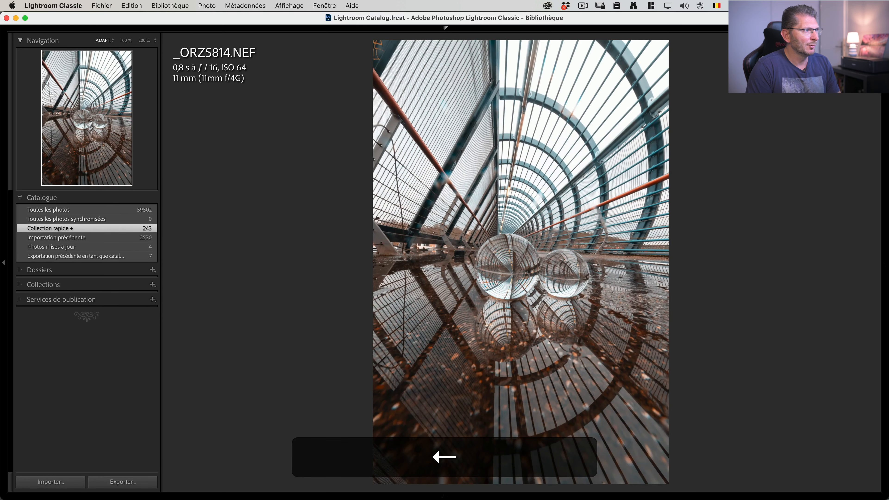
pyautogui.press('Left')
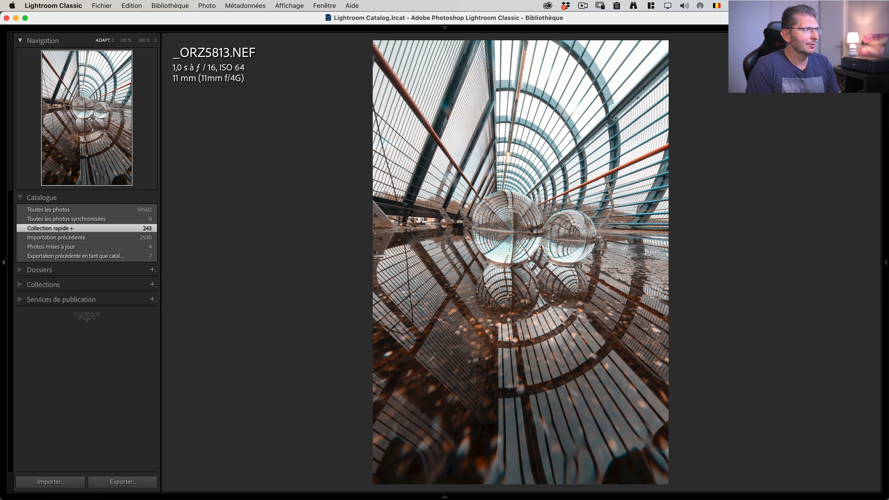
pyautogui.press('Left')
pyautogui.press('Left')
pyautogui.press('Left')
pyautogui.press('Left')
pyautogui.press('Left')
pyautogui.press('Left')
pyautogui.press('Left')
pyautogui.press('Left')
pyautogui.press('Left')
pyautogui.press('Left')
pyautogui.press('Left')
pyautogui.press('Left')
pyautogui.press('Left')
pyautogui.press('g')
pyautogui.press('cmd+Tab')
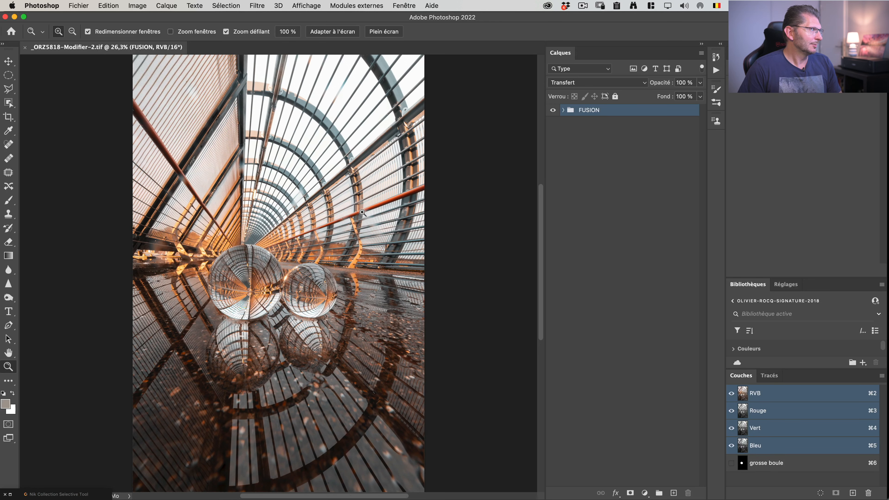
# Add a new empty layer above the FUSION group for retouching the blurred spots on the railings.
pyautogui.moveTo(363, 213); pyautogui.dragTo(447, 224)
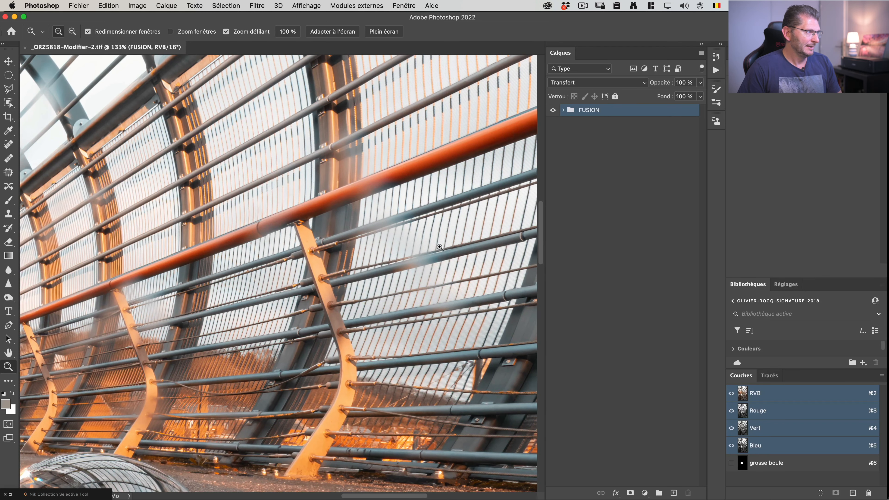
pyautogui.press('space')
pyautogui.moveTo(430, 256); pyautogui.dragTo(345, 262)
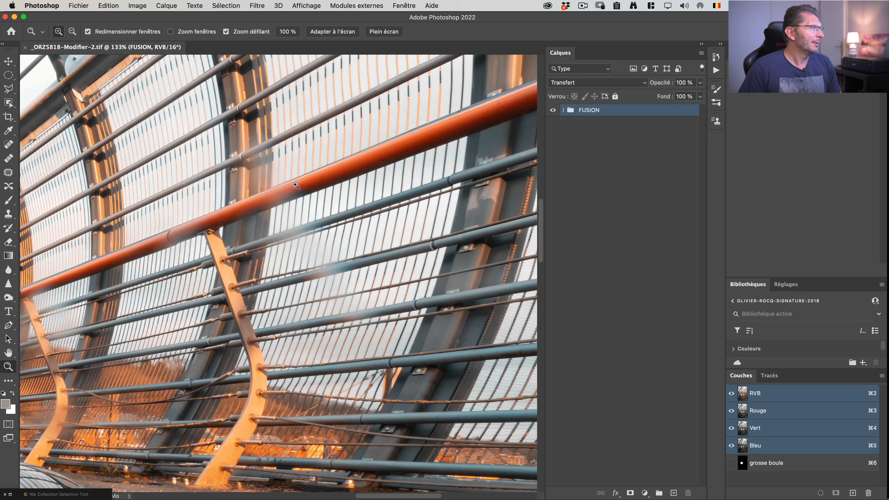
pyautogui.hscroll(2, 357, 260)
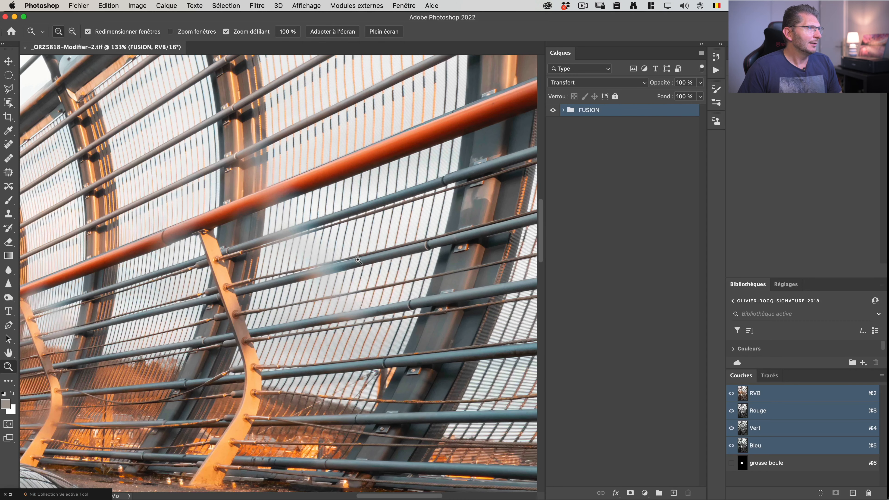
pyautogui.press('alt+shift+super+n')
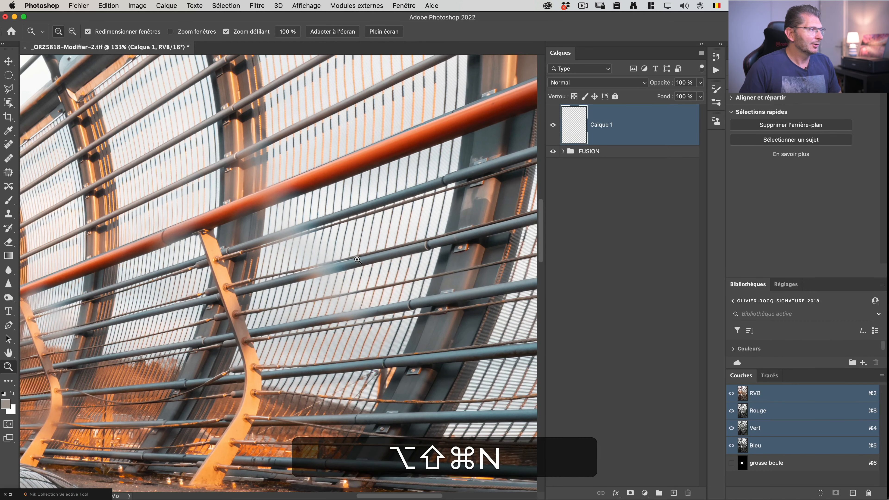
# Sample a sharp stretch of the blue railing with the Clone Stamp and line the preview up along the blurred stretch.
pyautogui.press('s')
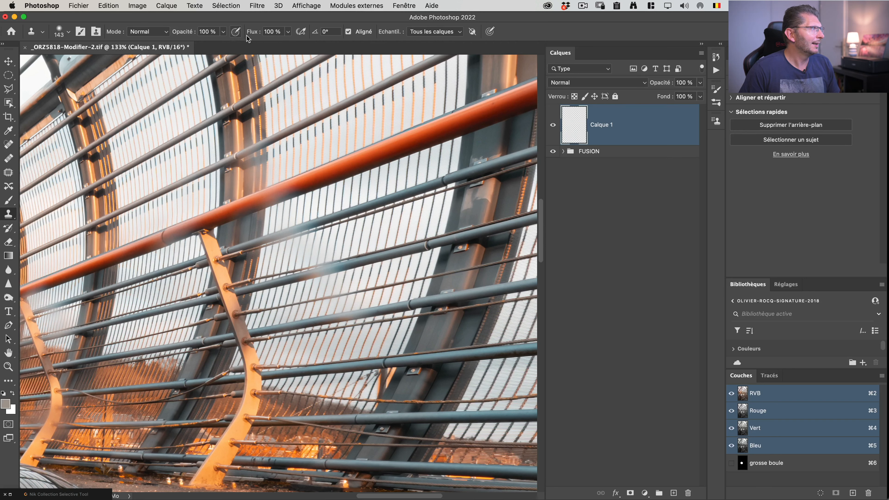
pyautogui.hotkey('alt', 'ctrl')
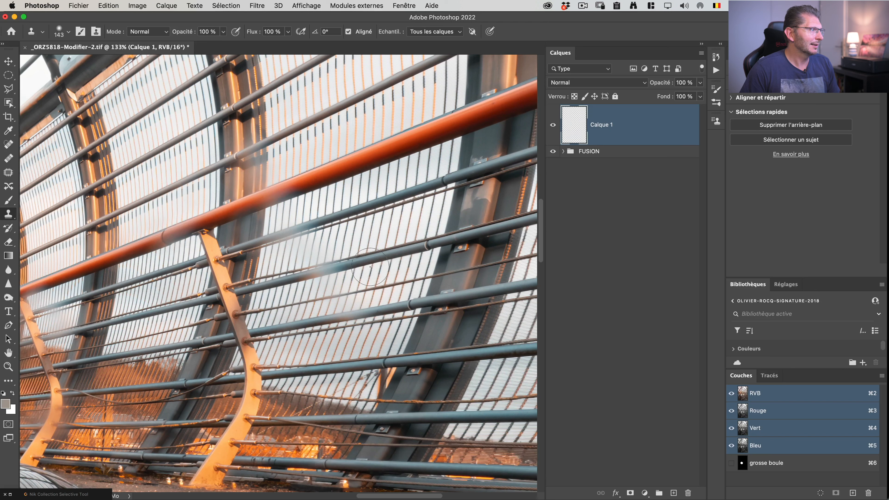
pyautogui.press('alt')
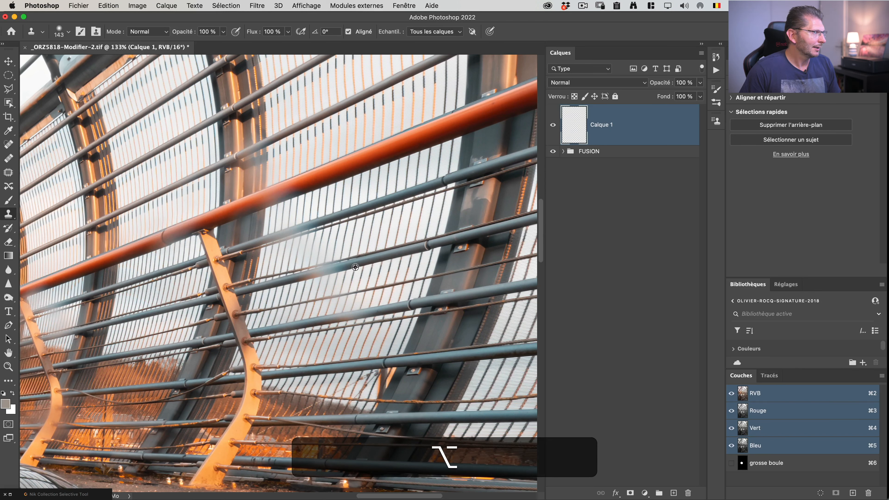
pyautogui.click(329, 273)
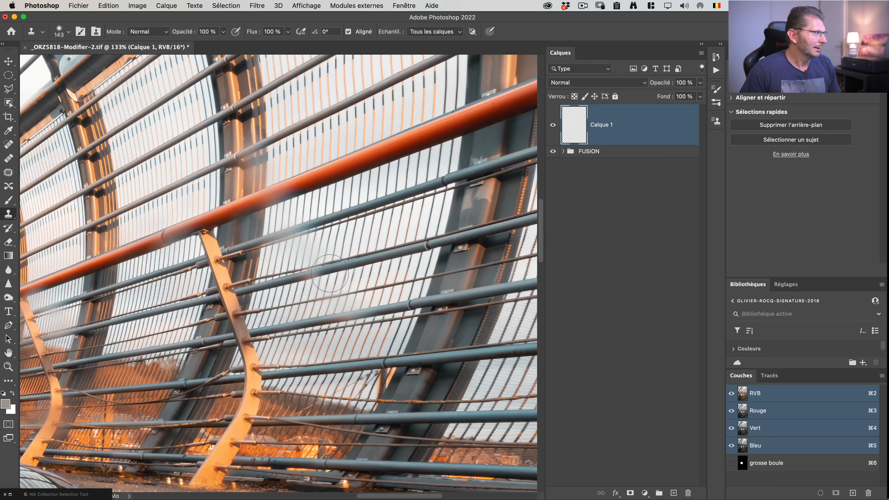
pyautogui.moveTo(330, 274); pyautogui.dragTo(241, 292)
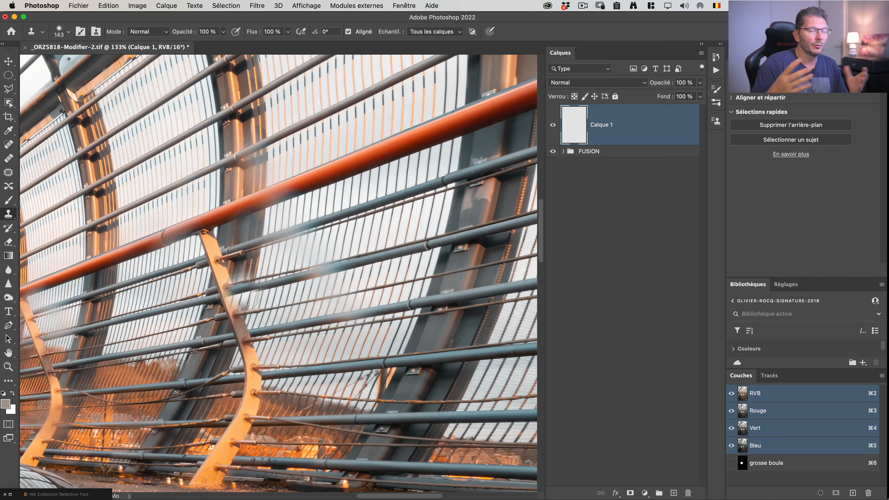
pyautogui.moveTo(241, 293); pyautogui.dragTo(298, 277)
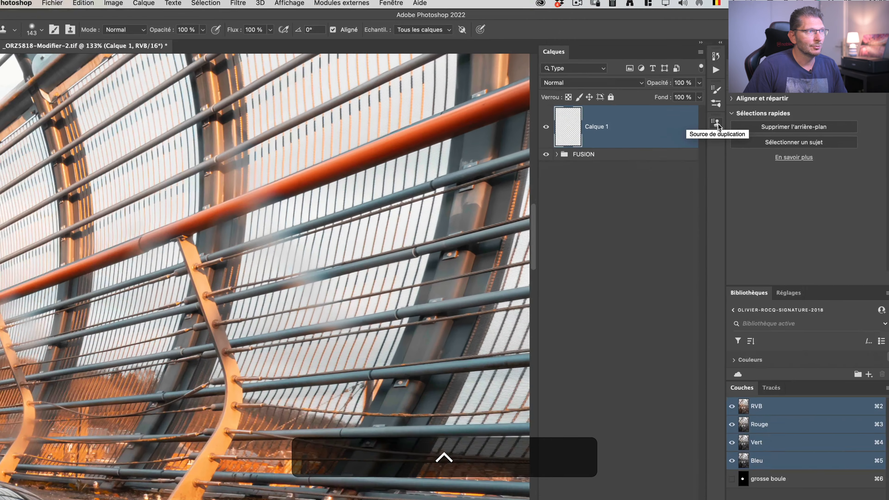
# Open the clone source settings, try scaling the source to 29 %, and reset its transform.
pyautogui.click(716, 124)
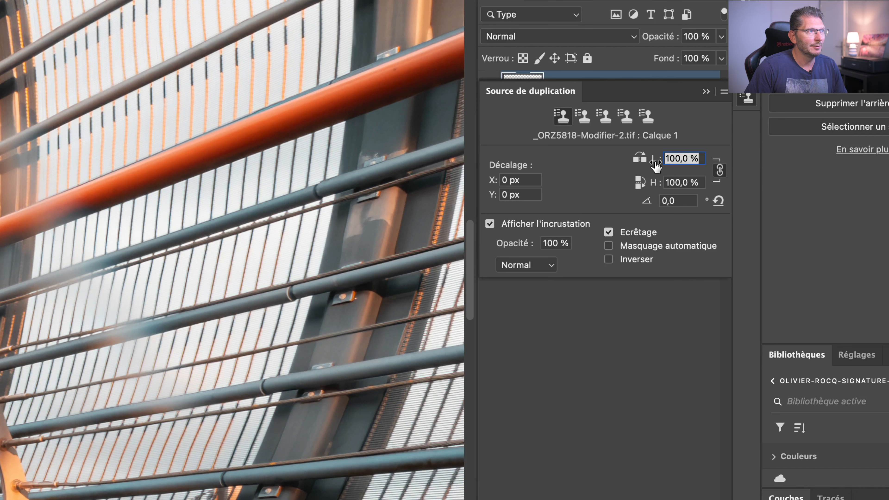
pyautogui.moveTo(650, 162); pyautogui.dragTo(552, 158)
pyautogui.moveTo(645, 160); pyautogui.dragTo(660, 160)
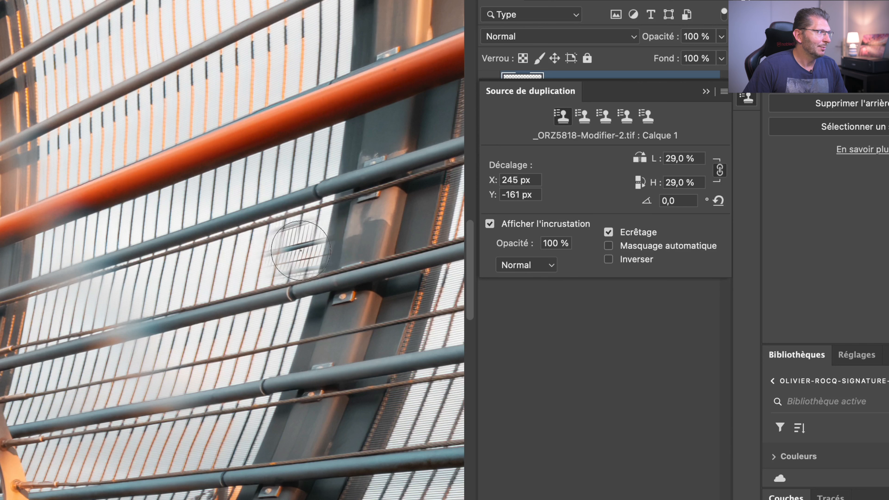
pyautogui.click(718, 201)
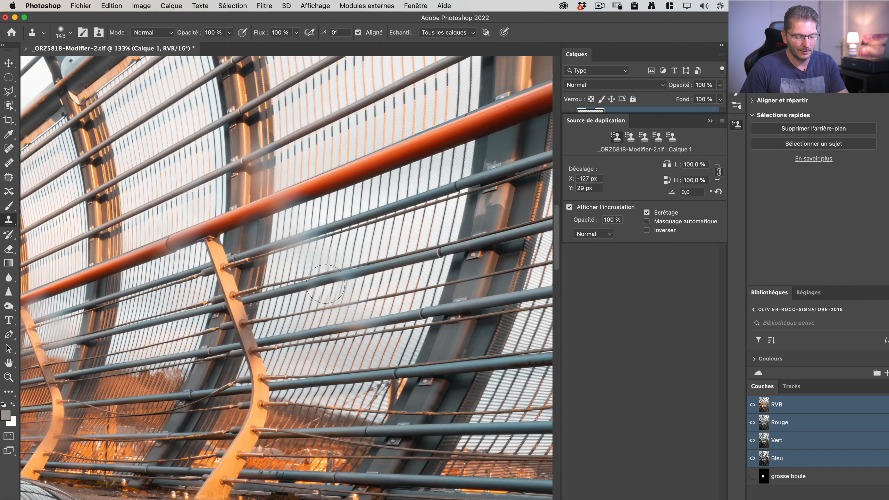
# Reduce the clone source scale incrementally to 74.5 % over the blurred blue railing.
pyautogui.hotkey('alt', 'shift')
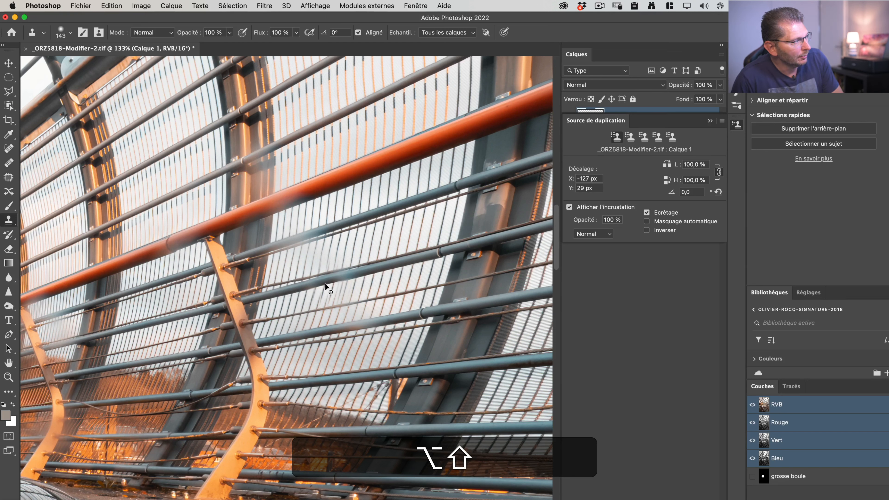
pyautogui.hotkey('alt', 'shift', ',')
pyautogui.hotkey('alt', 'shift', ',')
pyautogui.hotkey('alt', 'shift', ',')
pyautogui.hotkey('alt', 'shift', ',')
pyautogui.hotkey('alt', 'shift', ',')
pyautogui.hotkey('alt', 'shift', ',')
pyautogui.hotkey('alt', 'shift', ',')
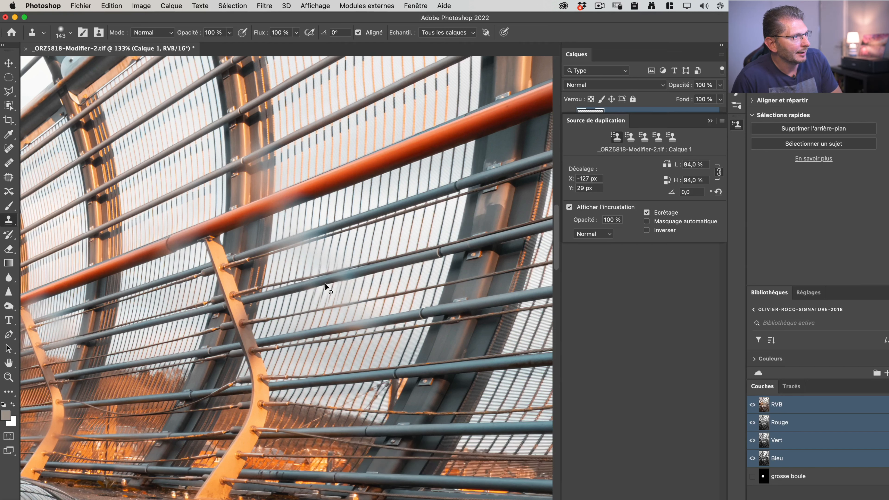
pyautogui.hotkey('alt', 'shift', ',')
pyautogui.hotkey('alt', 'shift', ',')
pyautogui.hotkey('alt', 'shift', ',')
pyautogui.hotkey('alt', 'shift', ',')
pyautogui.hotkey('alt', 'shift', ',')
pyautogui.hotkey('alt', 'shift', ',')
pyautogui.hotkey('alt', 'shift', ',')
pyautogui.hotkey('alt', 'shift', ',')
pyautogui.hotkey('alt', 'shift', ',')
pyautogui.hotkey('alt', 'shift', ',')
pyautogui.hotkey('alt', 'shift', ',')
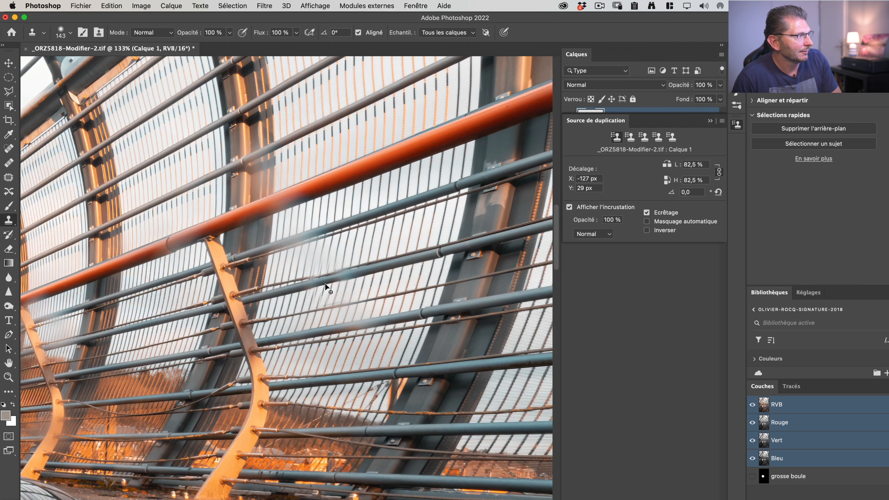
pyautogui.hotkey('alt', 'shift', ',')
pyautogui.hotkey('alt', 'shift', ',')
pyautogui.hotkey('alt', 'shift', ',')
pyautogui.hotkey('alt', 'shift', ',')
pyautogui.hotkey('alt', 'shift', ',')
pyautogui.hotkey('alt', 'shift', ',')
pyautogui.hotkey('alt', 'shift', ',')
pyautogui.hotkey('alt', 'shift', ',')
pyautogui.hotkey('alt', 'shift', ',')
pyautogui.hotkey('alt', 'shift', ',')
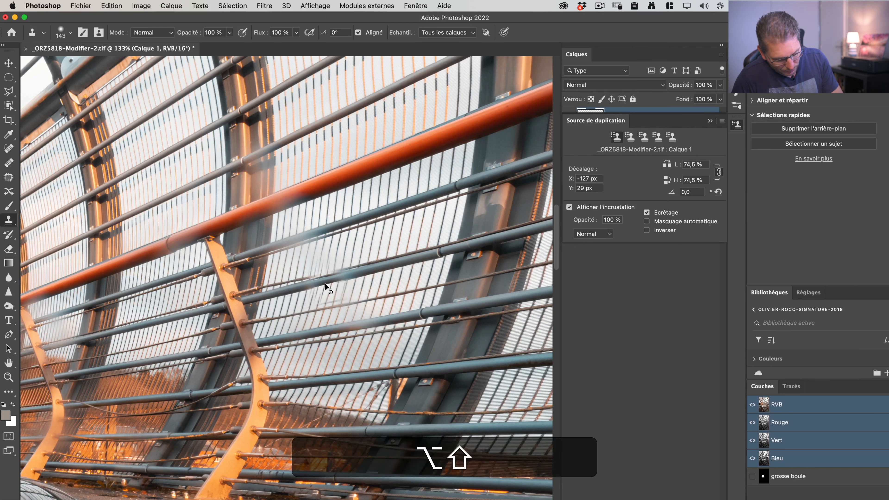
# Enlarge the clone source scale incrementally to 98.5 %.
pyautogui.hotkey('alt', 'shift', ';')
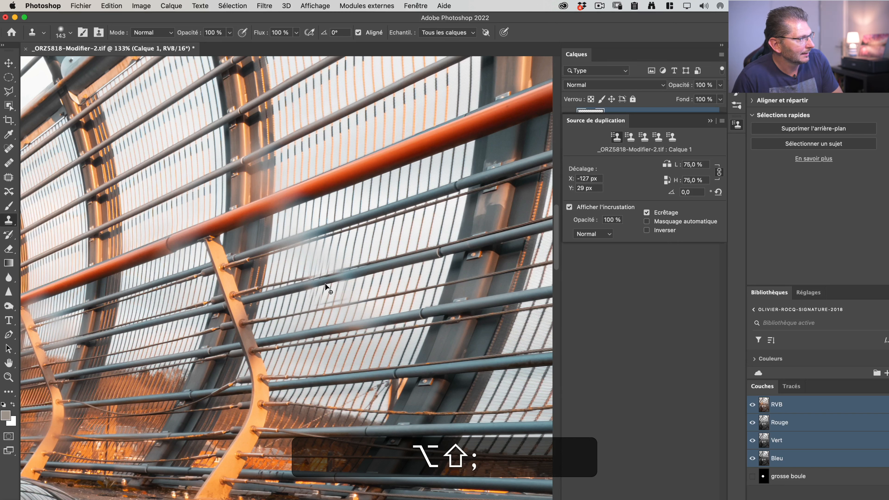
pyautogui.hotkey('alt', 'shift', ';')
pyautogui.hotkey('alt', 'shift', ';')
pyautogui.hotkey('alt', 'shift', ';')
pyautogui.hotkey('alt', 'shift', ';')
pyautogui.hotkey('alt', 'shift', ';')
pyautogui.hotkey('alt', 'shift', ';')
pyautogui.hotkey('alt', 'shift', ';')
pyautogui.hotkey('alt', 'shift', ';')
pyautogui.hotkey('alt', 'shift', ';')
pyautogui.hotkey('alt', 'shift', ';')
pyautogui.hotkey('alt', 'shift', ';')
pyautogui.hotkey('alt', 'shift', ';')
pyautogui.hotkey('alt', 'shift', ';')
pyautogui.hotkey('alt', 'shift', ';')
pyautogui.hotkey('alt', 'shift', ';')
pyautogui.hotkey('alt', 'shift', ';')
pyautogui.hotkey('alt', 'shift', ';')
pyautogui.hotkey('alt', 'shift', ';')
pyautogui.hotkey('alt', 'shift', ';')
pyautogui.hotkey('alt', 'shift', ';')
pyautogui.hotkey('alt', 'shift', ';')
pyautogui.hotkey('alt', 'shift', ';')
pyautogui.hotkey('alt', 'shift', ';')
pyautogui.hotkey('alt', 'shift', ';')
pyautogui.hotkey('alt', 'shift', ';')
pyautogui.hotkey('alt', 'shift', ';')
pyautogui.hotkey('alt', 'shift', ';')
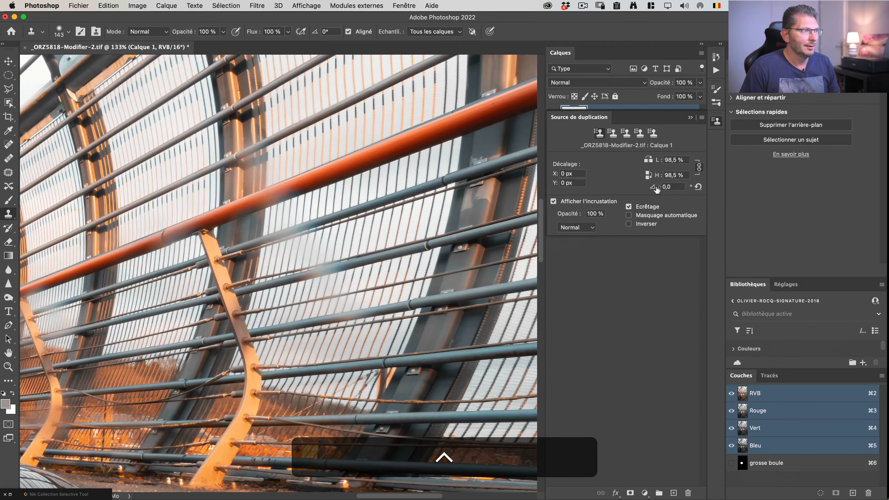
# Try rotating the clone source to -4.8° and reset its scale and rotation.
pyautogui.moveTo(655, 188); pyautogui.dragTo(608, 198)
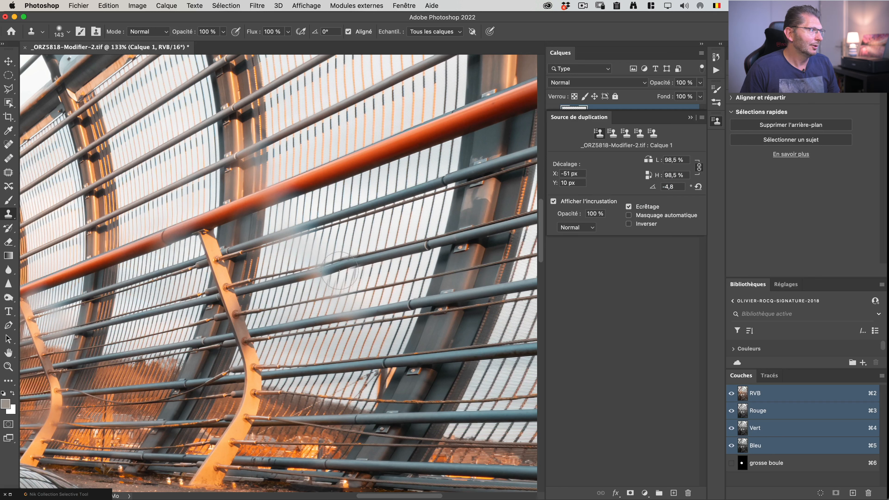
pyautogui.click(698, 188)
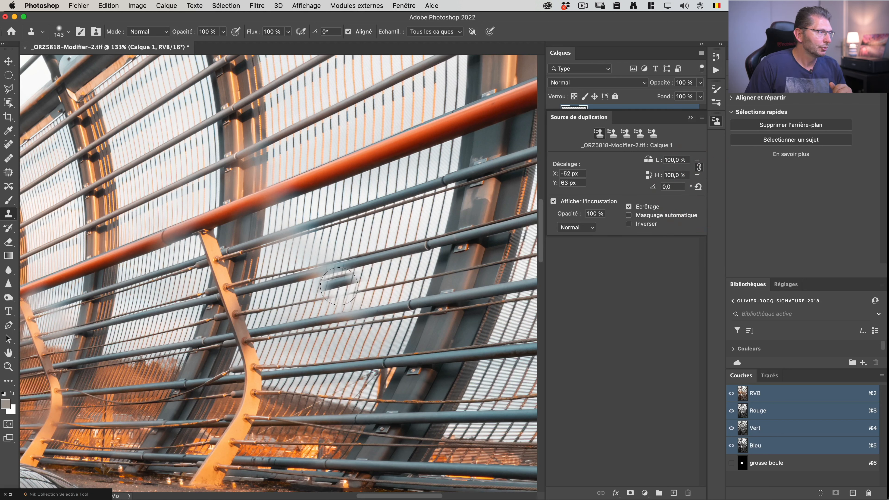
# Rotate the clone source incrementally to -7.7° over the blurred blue railing.
pyautogui.hotkey('alt', 'shift')
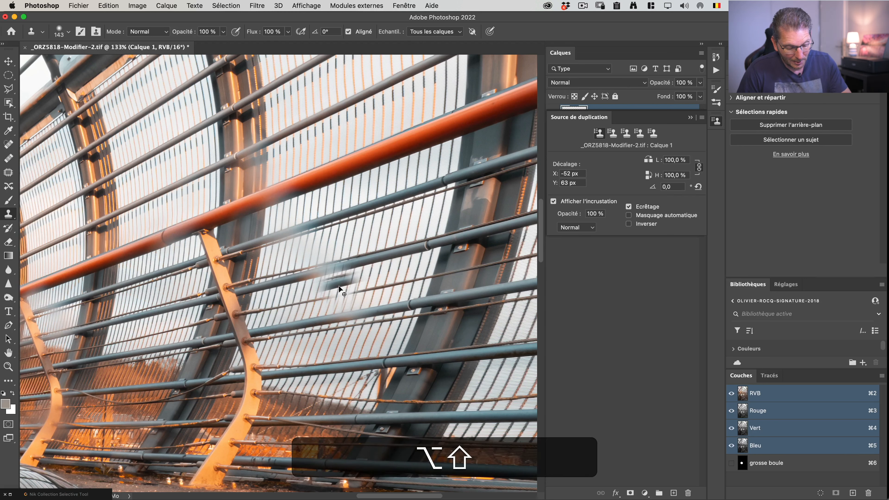
pyautogui.moveTo(340, 289); pyautogui.dragTo(344, 283)
pyautogui.press('alt+shift+ccedilla')
pyautogui.press('alt+shift+ccedilla')
pyautogui.press('alt+shift+ccedilla')
pyautogui.press('alt+shift+ccedilla')
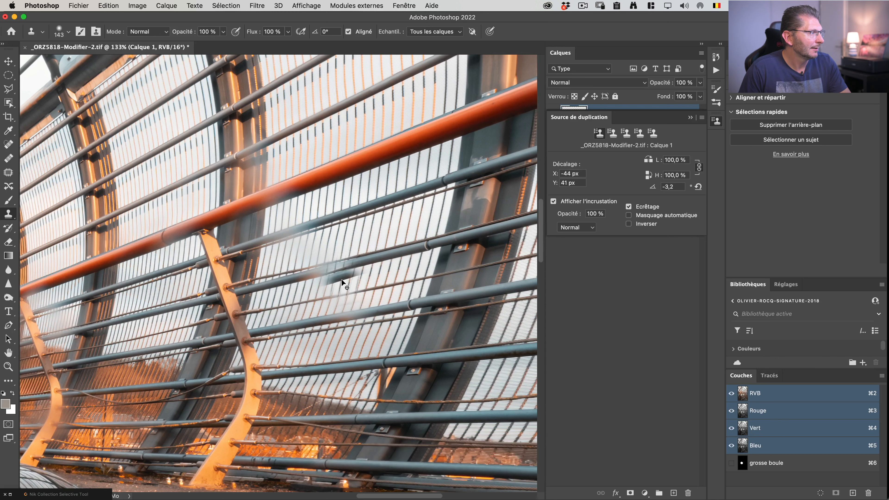
pyautogui.press('alt+shift+ccedilla')
pyautogui.press('alt+shift+ccedilla')
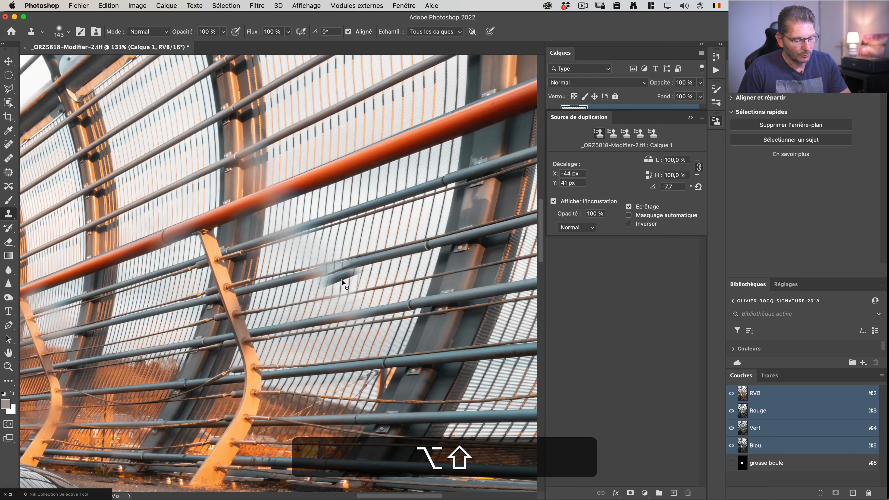
# Rotate the clone source the opposite way to 3.5° and reset its transform.
pyautogui.press('alt+shift+agrave')
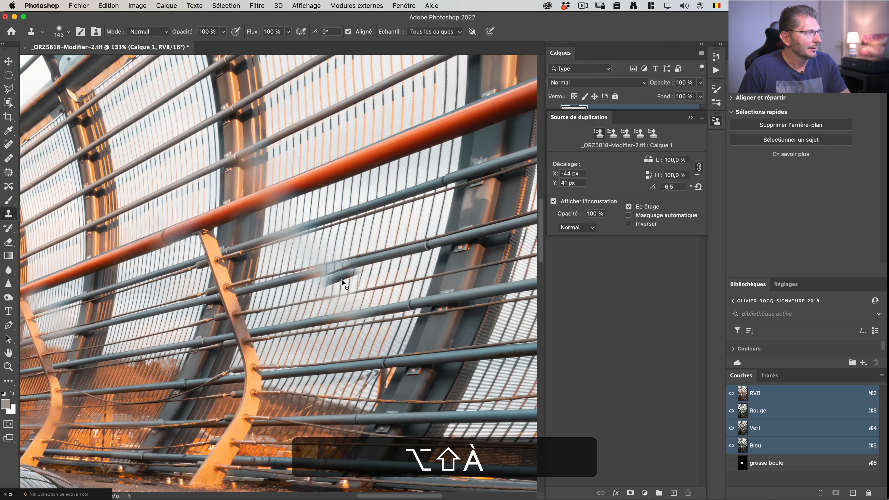
pyautogui.press('alt+shift+agrave')
pyautogui.press('alt+shift+agrave')
pyautogui.press('alt+shift+agrave')
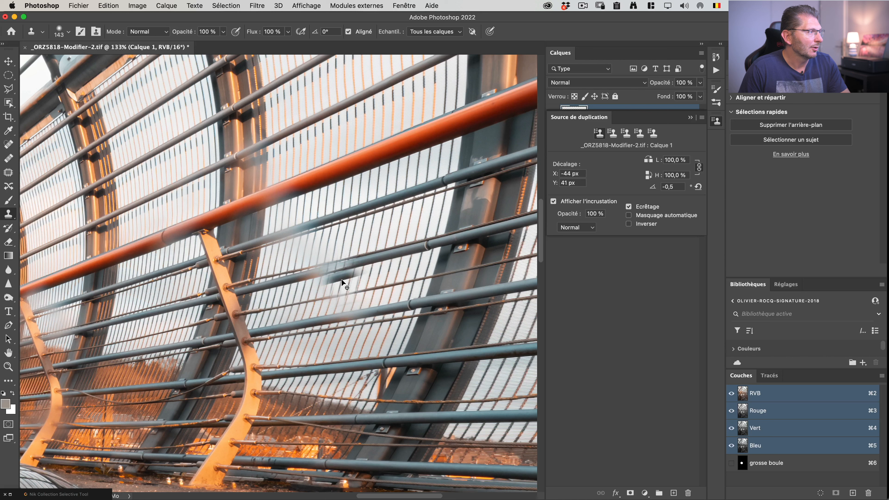
pyautogui.press('alt+shift+agrave')
pyautogui.press('alt+shift+agrave')
pyautogui.press('alt+shift+agrave')
pyautogui.press('alt+shift+agrave')
pyautogui.press('alt+shift+agrave')
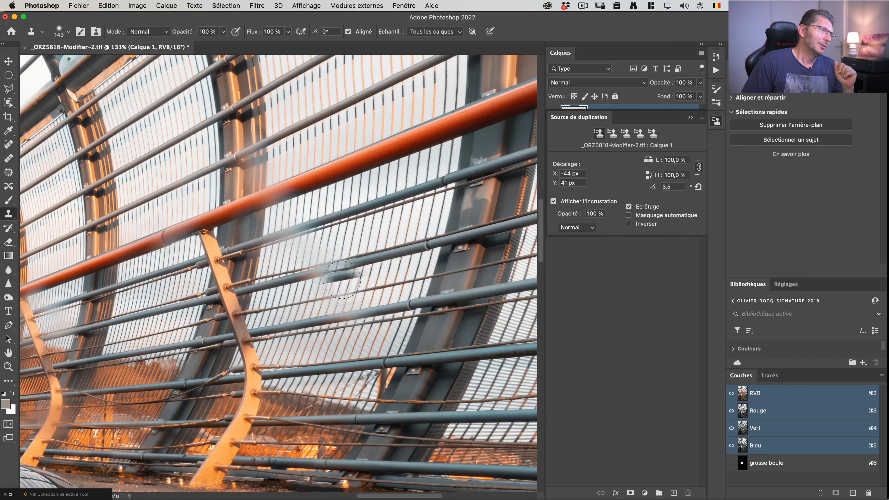
pyautogui.click(698, 187)
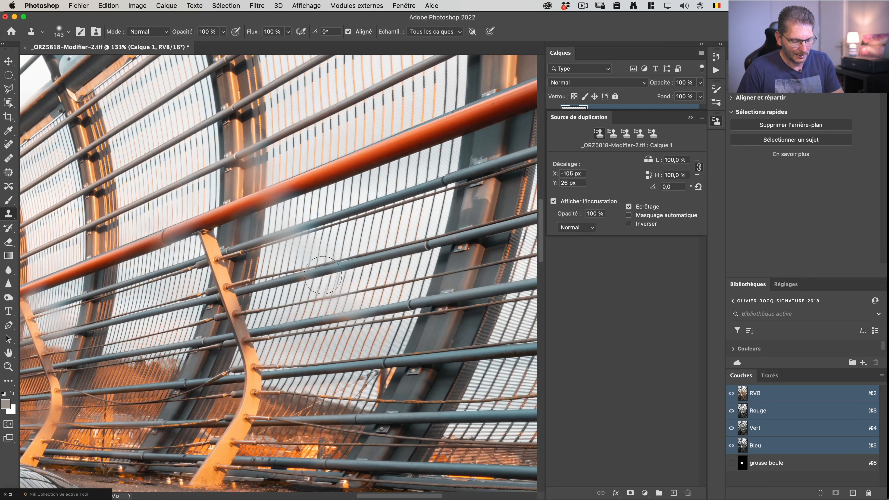
# Scale the clone source down to 91.5 % and clone the sharp railing over the blurred stretch on Calque 1.
pyautogui.hotkey('alt', 'shift')
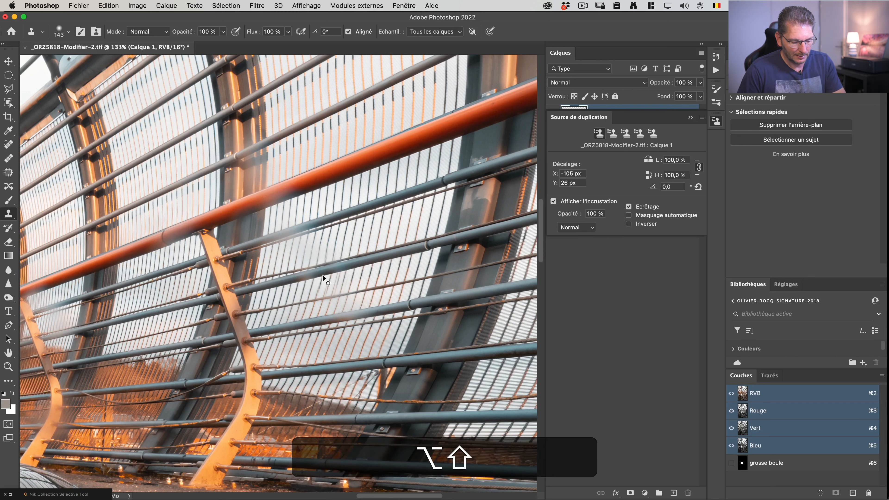
pyautogui.hotkey('alt', 'shift', ',')
pyautogui.hotkey('alt', 'shift', ',')
pyautogui.hotkey('alt', 'shift', ',')
pyautogui.hotkey('alt', 'shift', ',')
pyautogui.hotkey('alt', 'shift', ',')
pyautogui.hotkey('alt', 'shift', ',')
pyautogui.hotkey('alt', 'shift', ',')
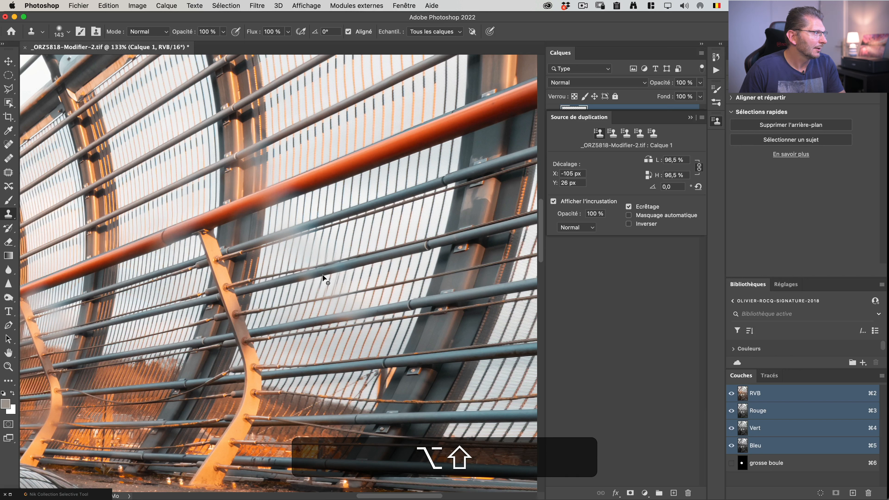
pyautogui.moveTo(323, 275); pyautogui.dragTo(322, 276)
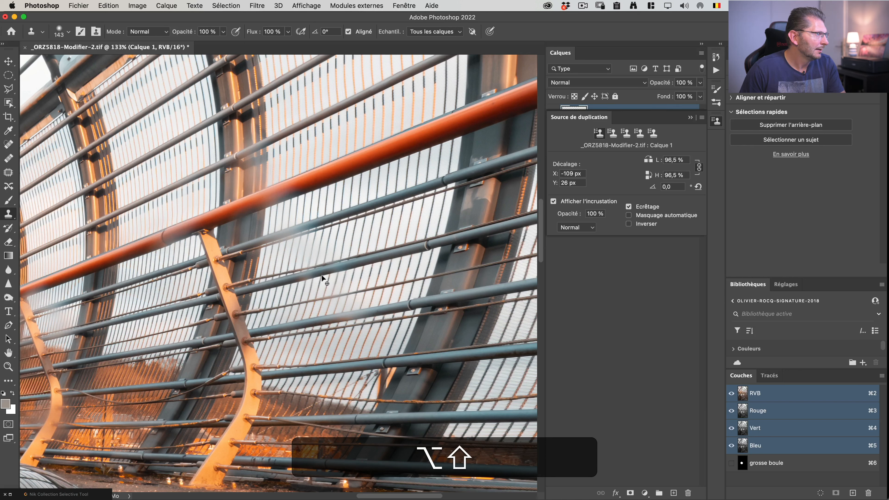
pyautogui.hotkey('alt', 'shift', ',')
pyautogui.hotkey('alt', 'shift', ',')
pyautogui.hotkey('alt', 'shift', ',')
pyautogui.hotkey('alt', 'shift', ',')
pyautogui.hotkey('alt', 'shift', ',')
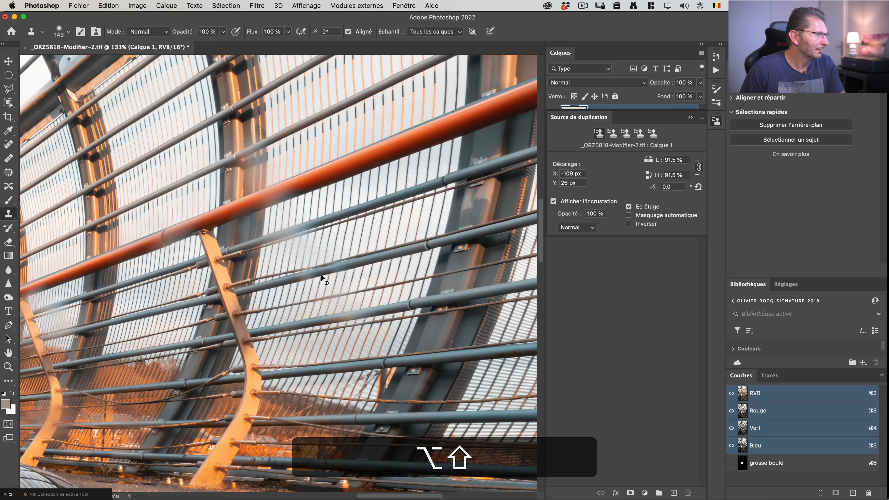
pyautogui.click(321, 276)
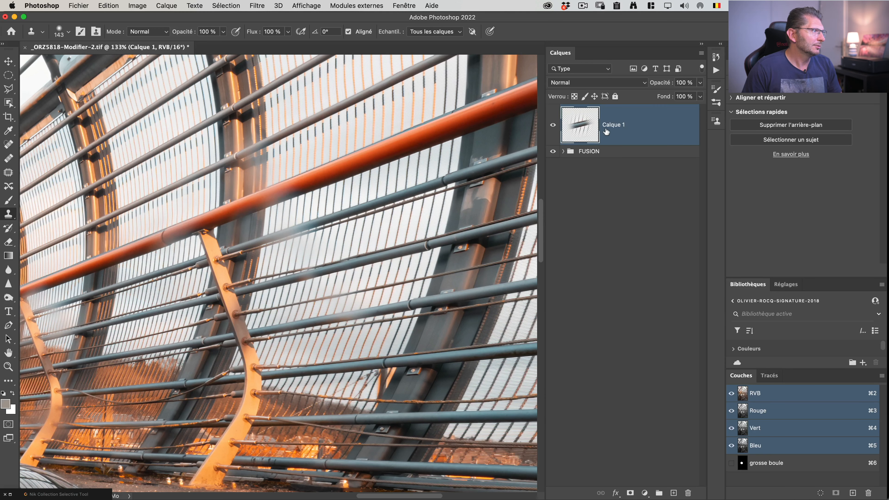
# Nudge the cloned patch on Calque 1 vertically with the Move tool to align it with the railing.
pyautogui.press('v')
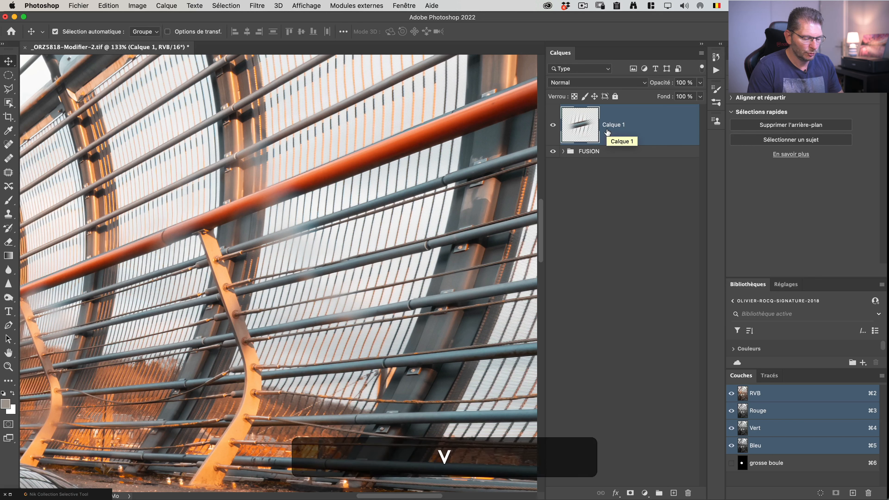
pyautogui.press('Up')
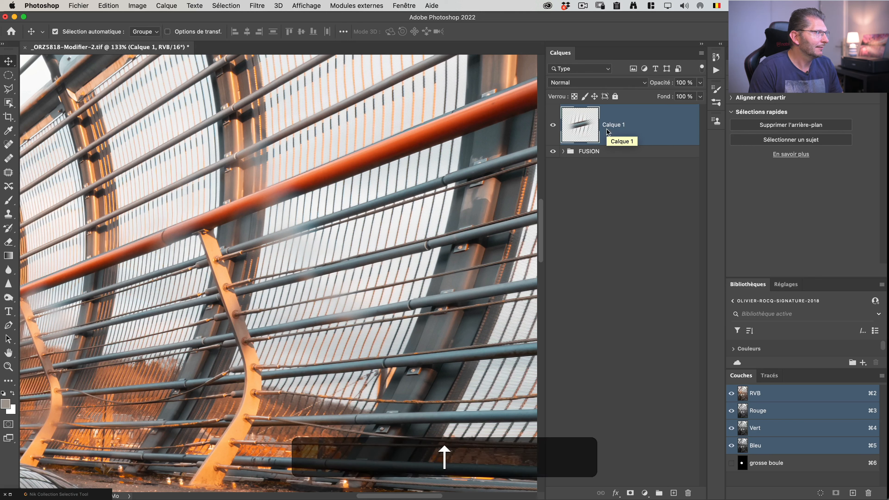
pyautogui.press('Down')
pyautogui.press('Up')
pyautogui.press('Down')
pyautogui.press('Down')
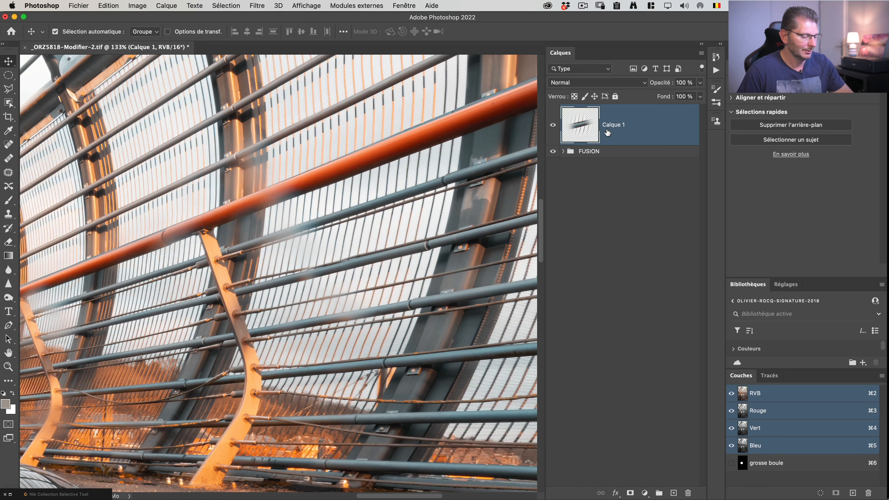
# Enlarge the cloned patch to about 103 % with Free Transform and return to the Clone Stamp.
pyautogui.press('super+t')
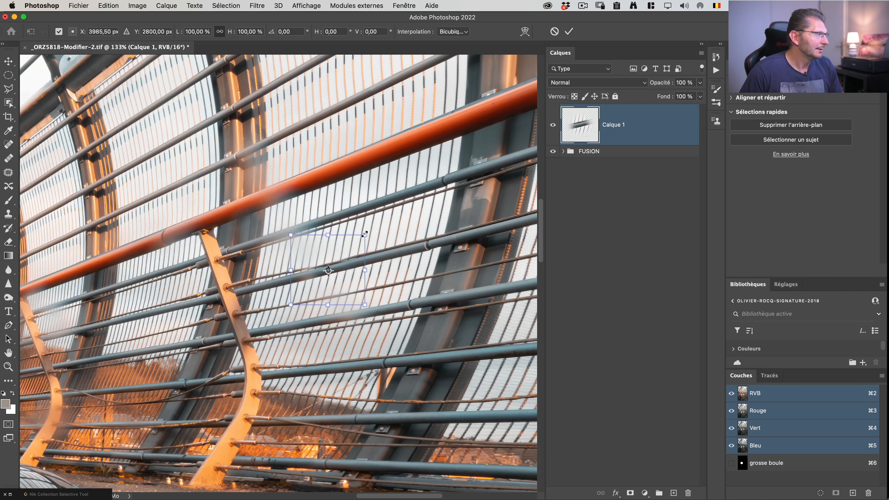
pyautogui.moveTo(365, 233); pyautogui.dragTo(366, 231)
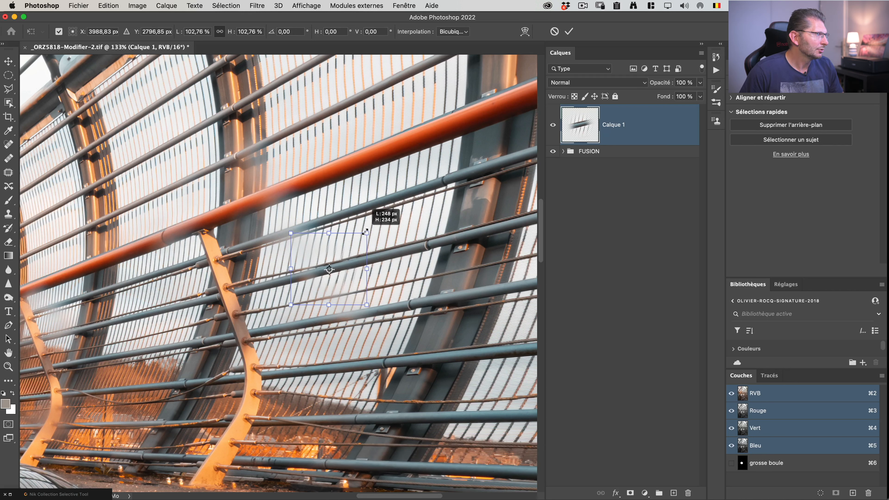
pyautogui.press('Return')
pyautogui.press('s')
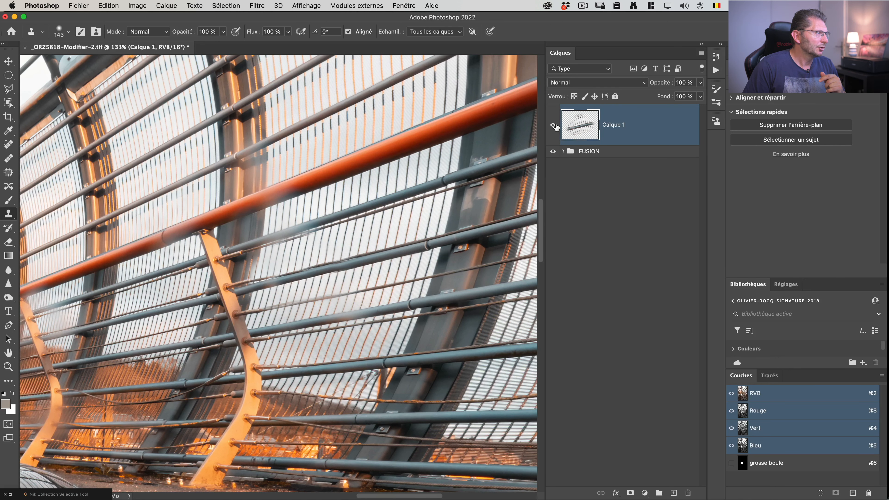
# Delete the cloned patch layer Calque 1 and create a new empty layer above the FUSION group.
pyautogui.click(383, 208)
pyautogui.press('super+z')
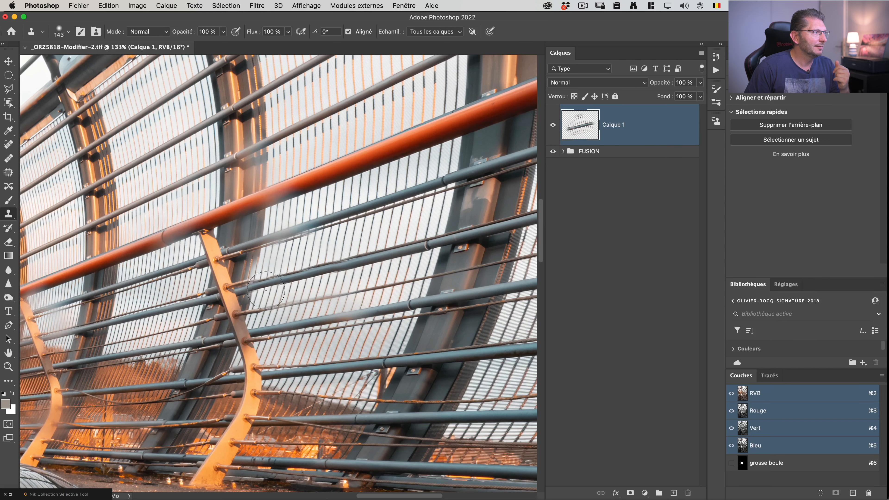
pyautogui.press('super+minus')
pyautogui.press('super+minus')
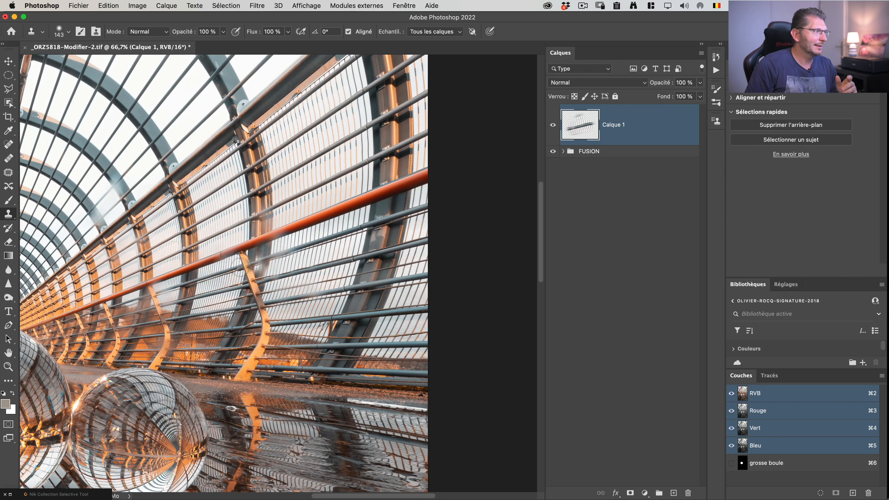
pyautogui.click(631, 123)
pyautogui.press('BackSpace')
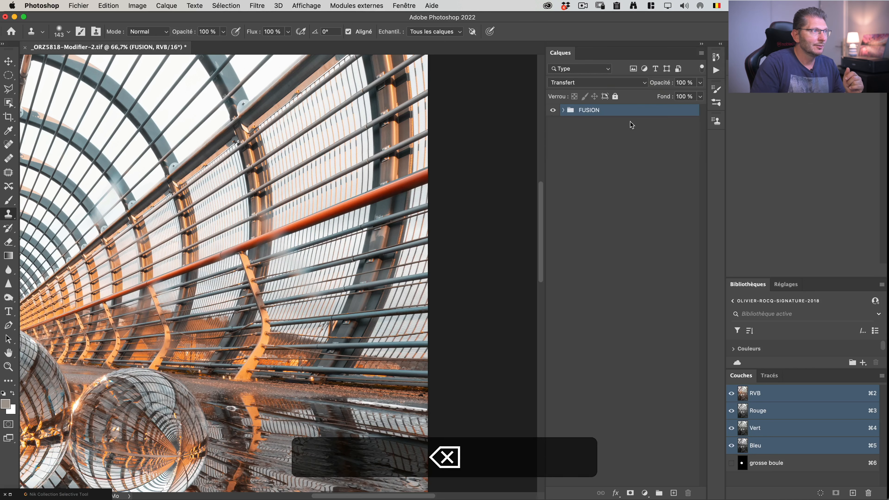
pyautogui.press('alt+shift+super+n')
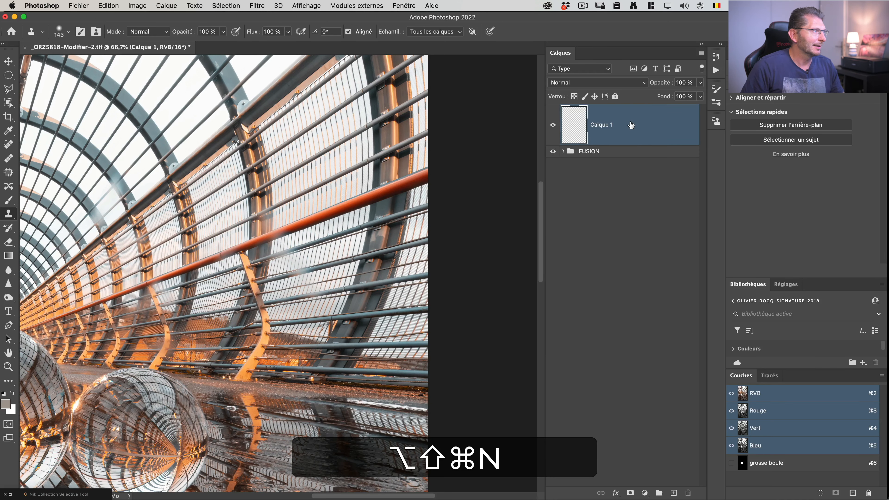
# Open the Vanishing Point filter on the new empty layer, with the blurred railing area at 100 % zoom.
pyautogui.click(264, 6)
pyautogui.click(290, 99)
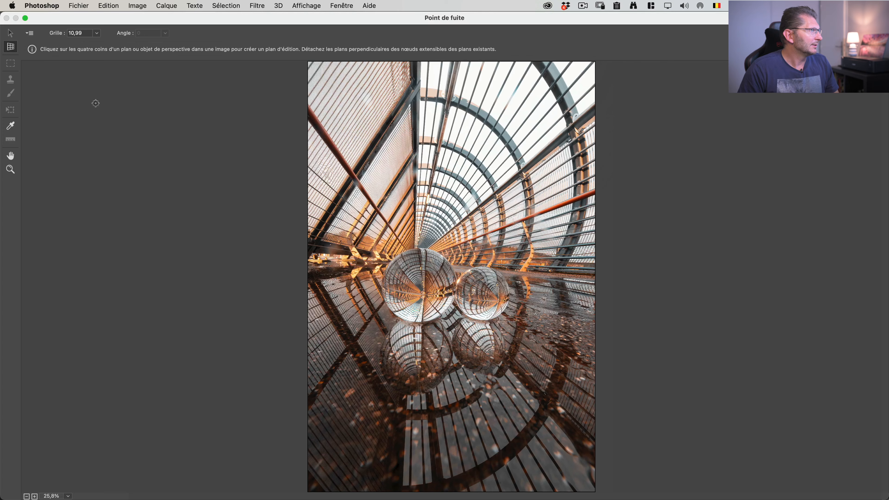
pyautogui.press('ctrl')
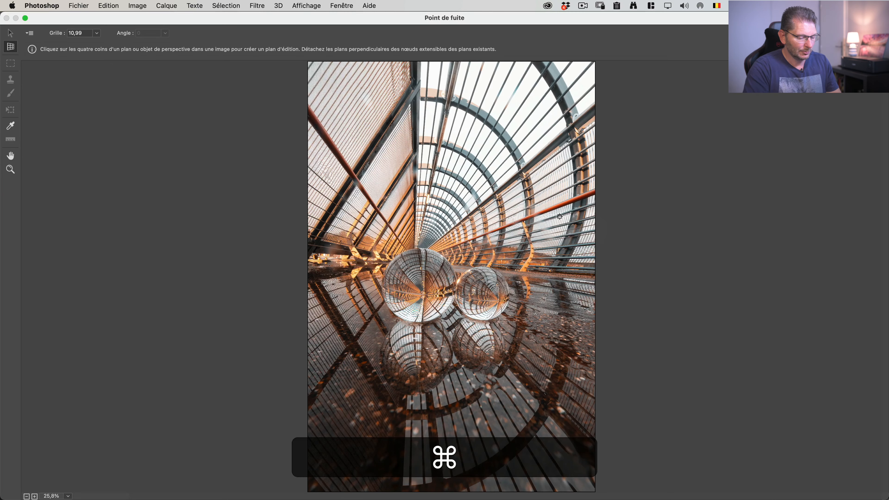
pyautogui.press('super+equal')
pyautogui.press('super+equal')
pyautogui.press('super+equal')
pyautogui.press('super+equal')
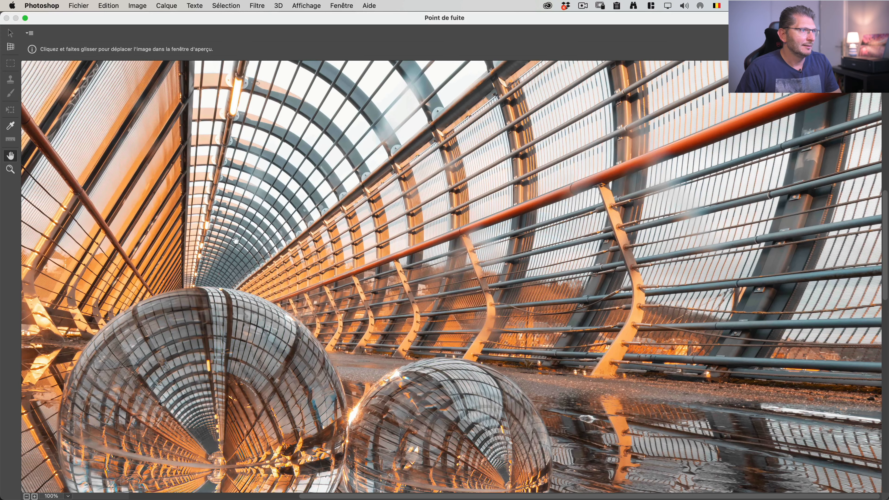
pyautogui.click(237, 240)
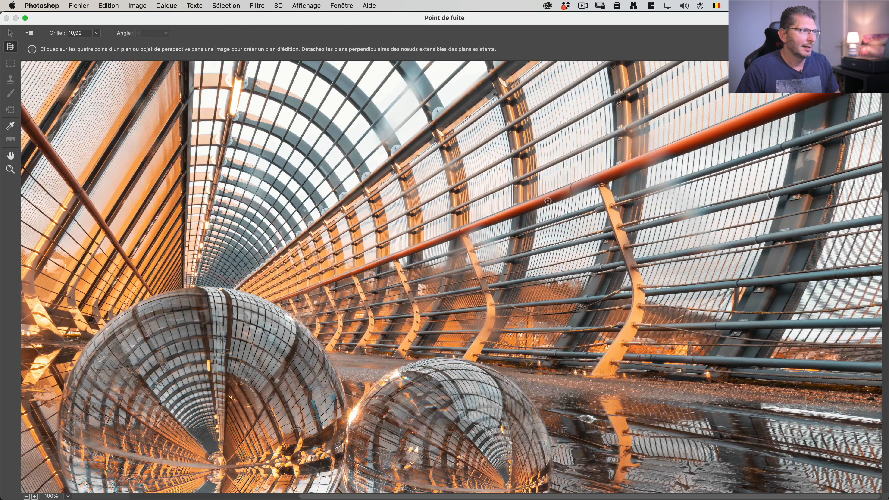
# Define a four-corner perspective plane around the blurred section between the two blue-grey tubes beside the orange post.
pyautogui.click(645, 197)
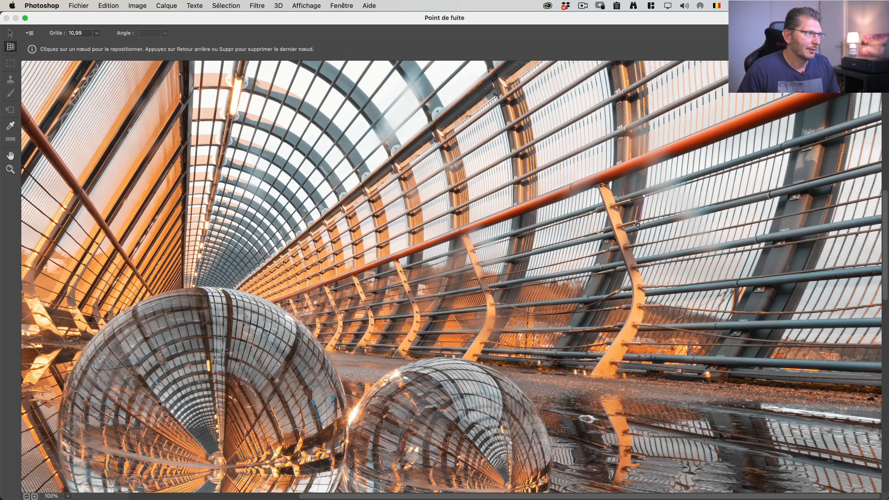
pyautogui.click(638, 227)
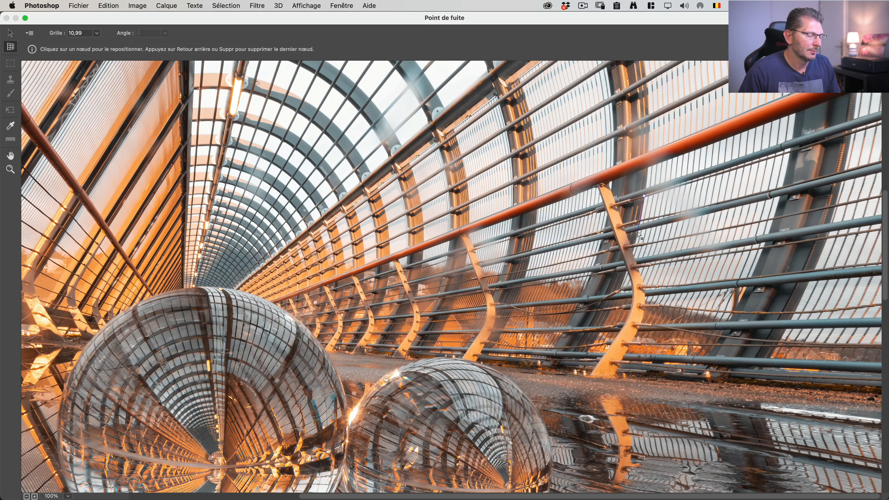
pyautogui.click(638, 232)
pyautogui.press('super+equal')
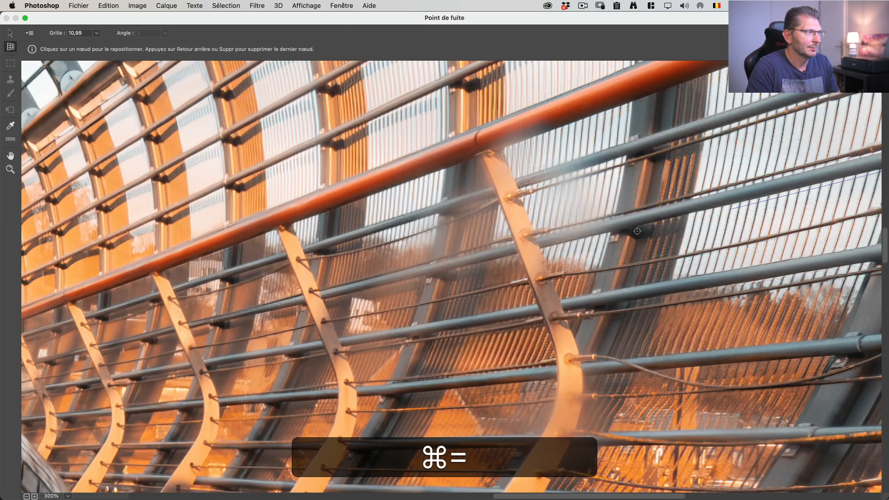
pyautogui.press('space')
pyautogui.moveTo(570, 235); pyautogui.dragTo(439, 292)
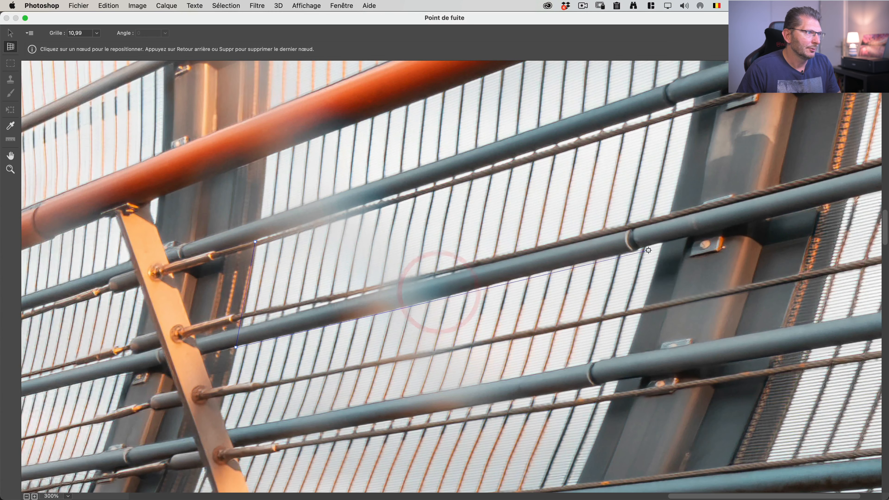
pyautogui.click(664, 242)
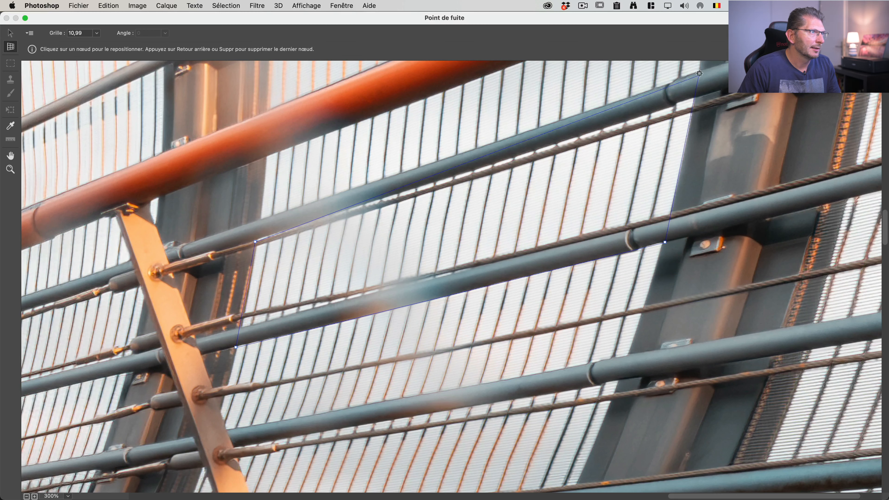
pyautogui.click(701, 74)
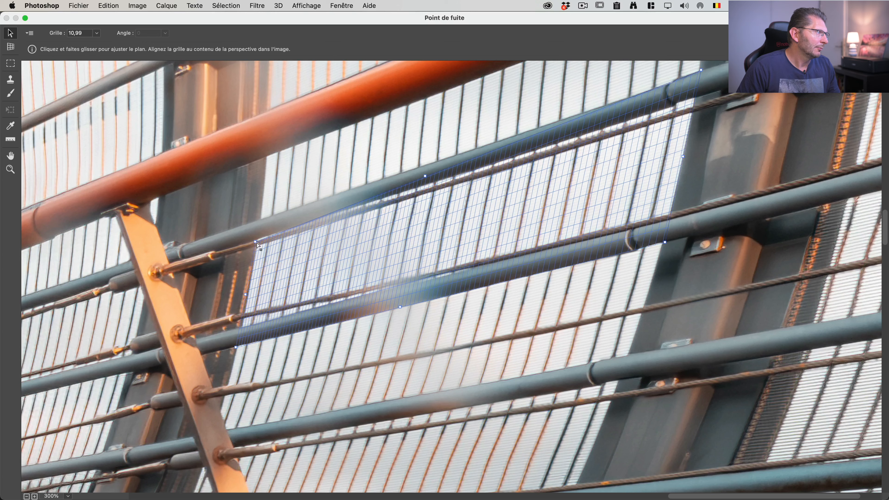
# Reposition the plane's upper corner nearest the orange post so its edge follows the top of the upper tube.
pyautogui.moveTo(257, 241); pyautogui.dragTo(262, 220)
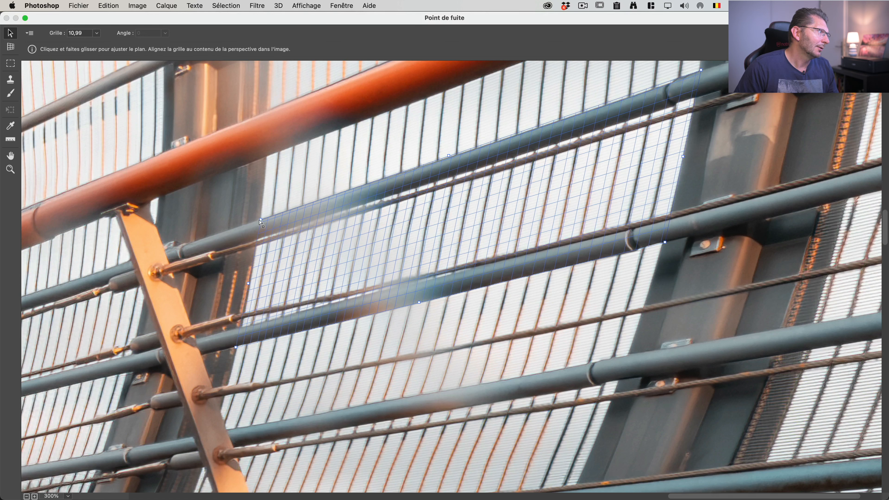
pyautogui.moveTo(262, 222); pyautogui.dragTo(261, 221)
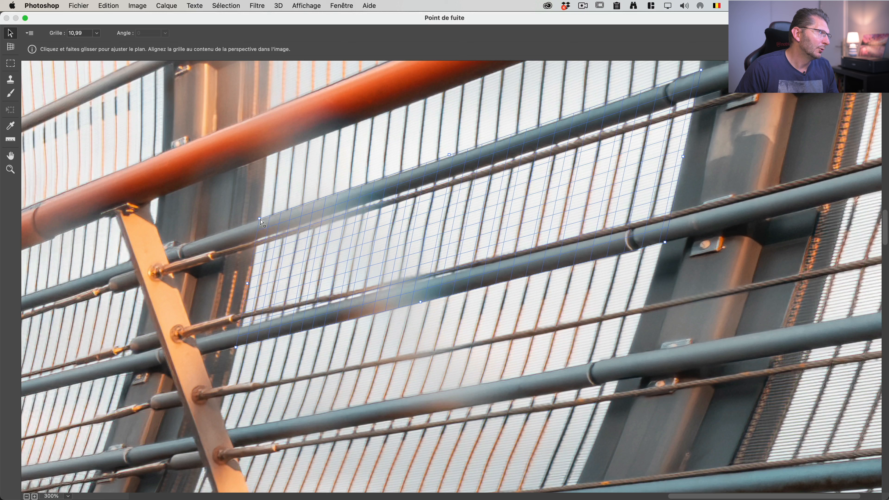
pyautogui.click(261, 219)
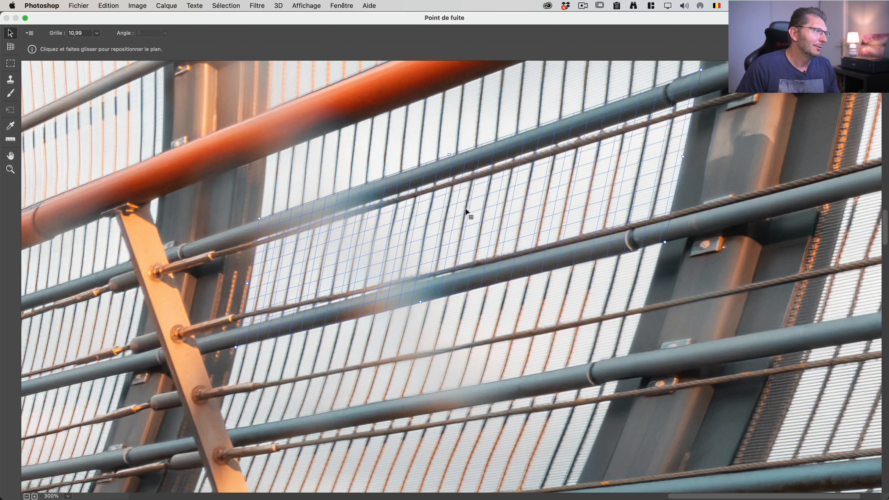
# Set the perspective plane's grid size to 30.97.
pyautogui.hscroll(-5, 492, 188)
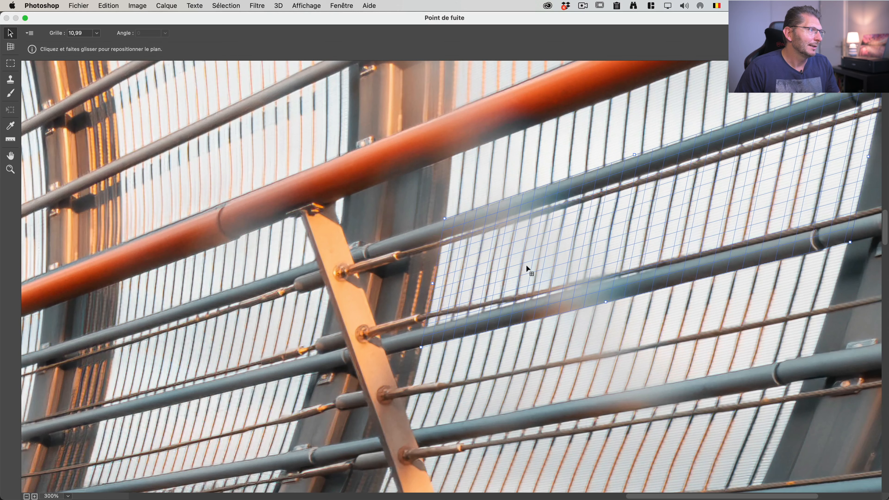
pyautogui.press('space')
pyautogui.moveTo(527, 270); pyautogui.dragTo(329, 276)
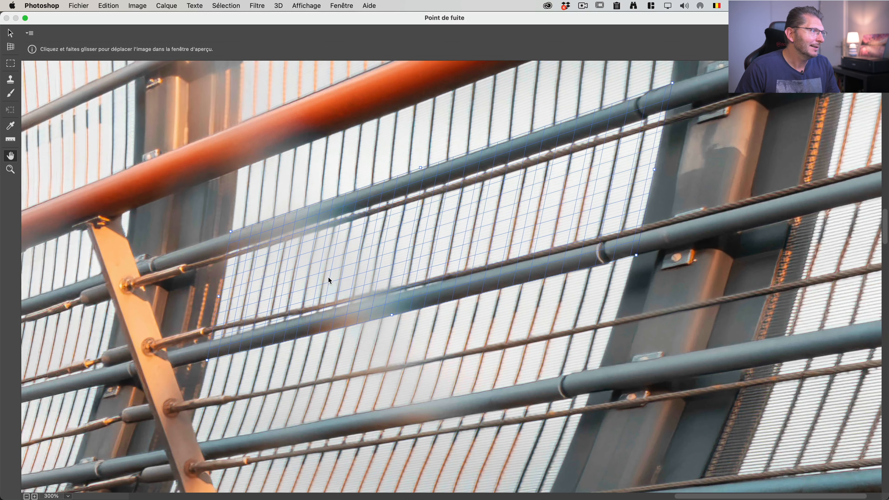
pyautogui.press('v')
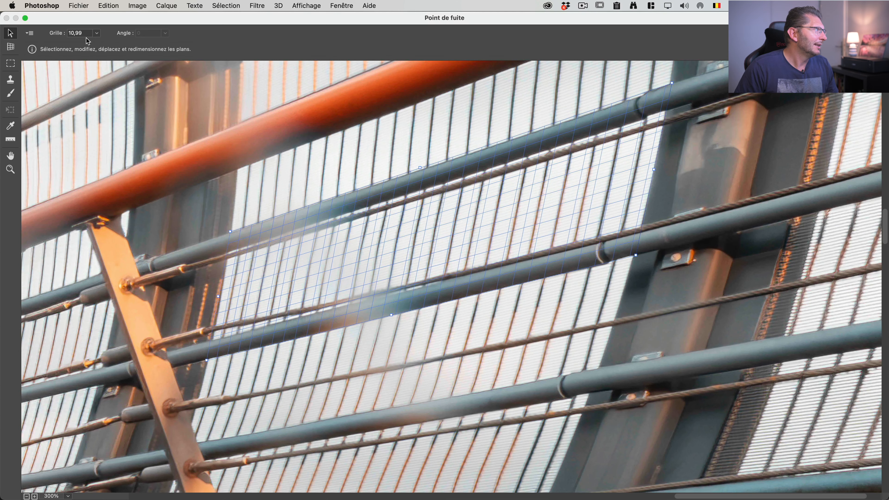
pyautogui.press('ctrl')
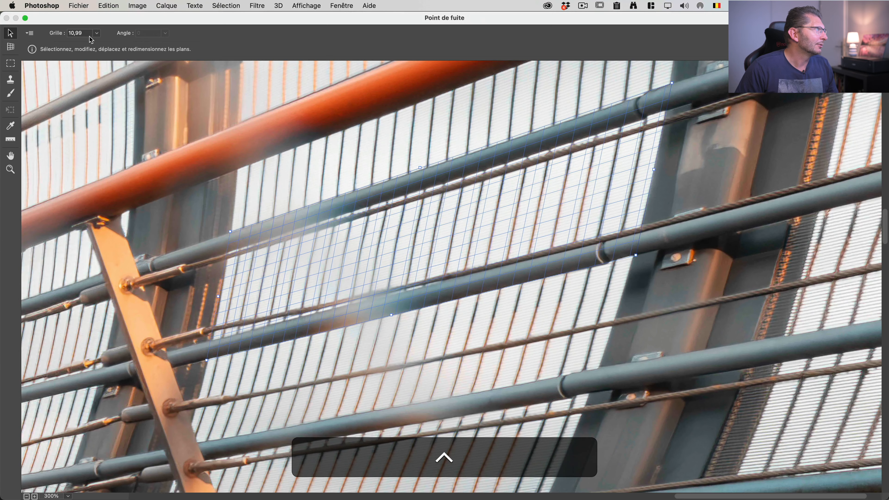
pyautogui.click(96, 33)
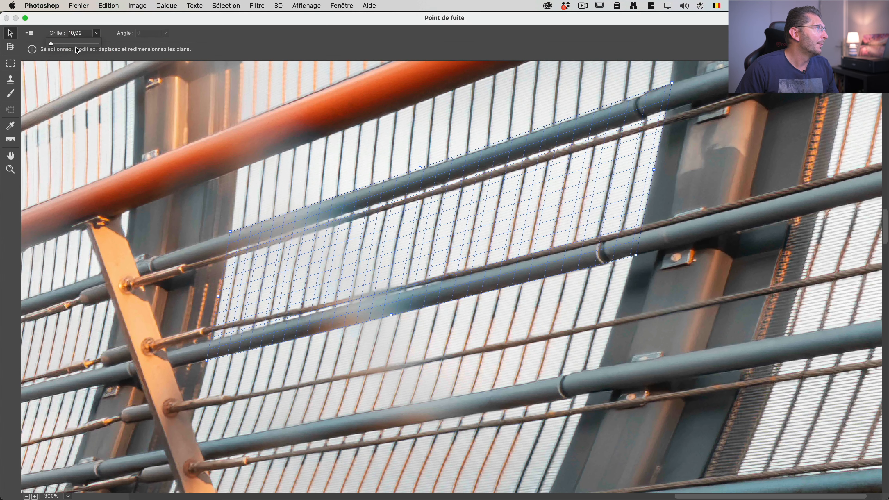
pyautogui.moveTo(56, 46); pyautogui.dragTo(49, 46)
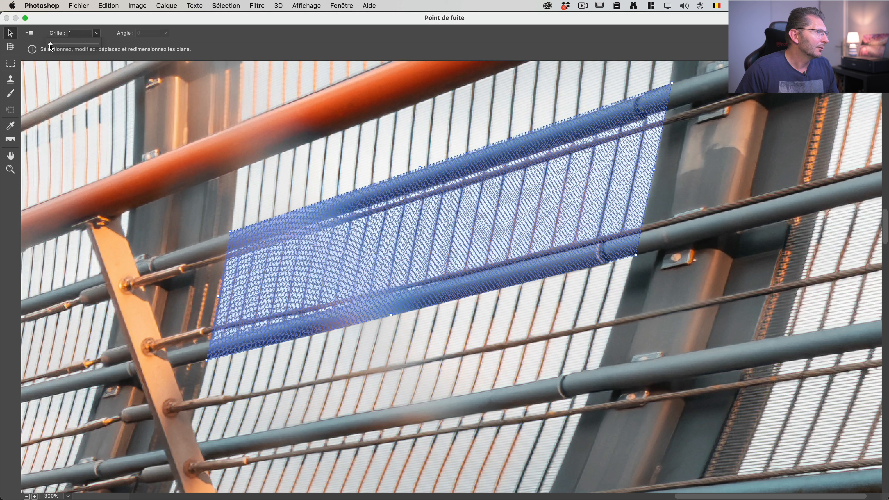
pyautogui.moveTo(51, 47); pyautogui.dragTo(52, 47)
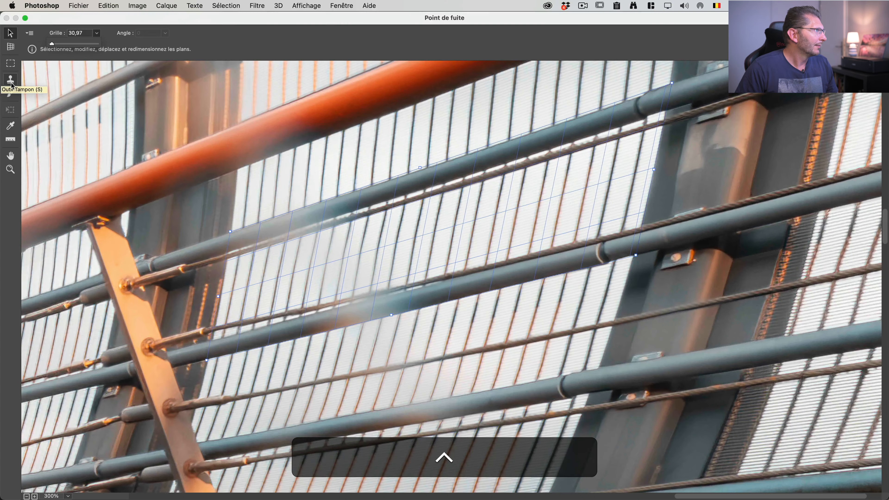
# Sample the sharp cable above the lower tube with the Stamp tool and clone over the blurred stretch inside the plane.
pyautogui.click(10, 82)
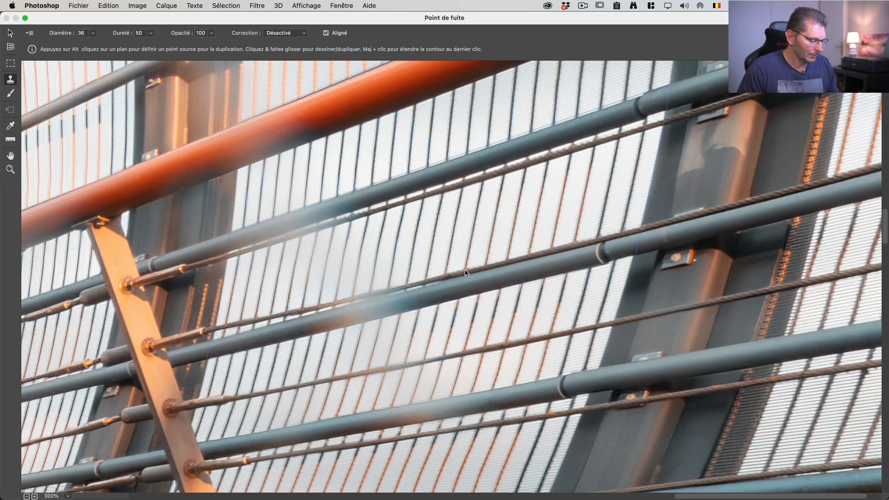
pyautogui.press('alt')
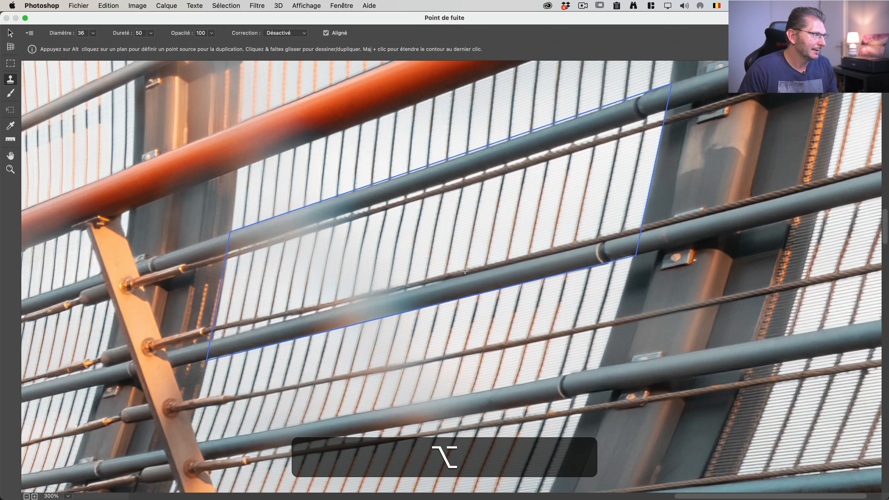
pyautogui.keyDown('alt'); pyautogui.click(465, 270); pyautogui.keyUp('alt')
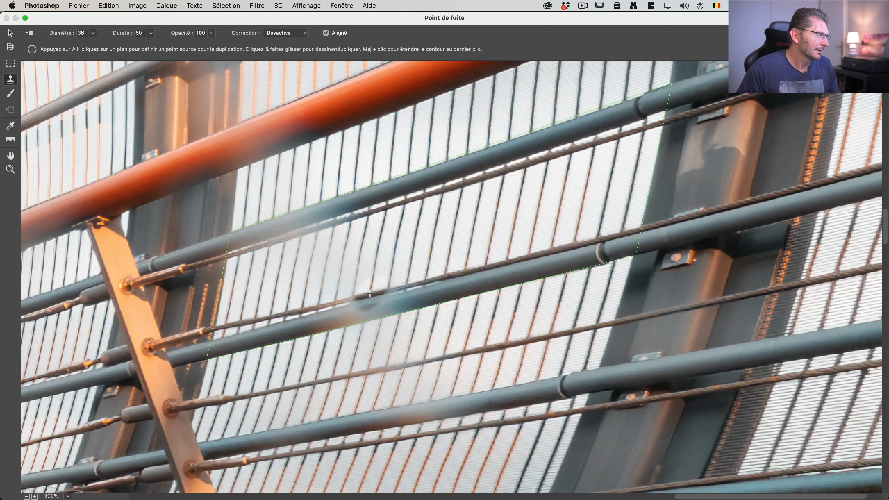
pyautogui.moveTo(370, 294)
pyautogui.mouseDown()
pyautogui.moveTo(368, 303)
pyautogui.moveTo(391, 307)
pyautogui.moveTo(351, 314)
pyautogui.mouseUp()
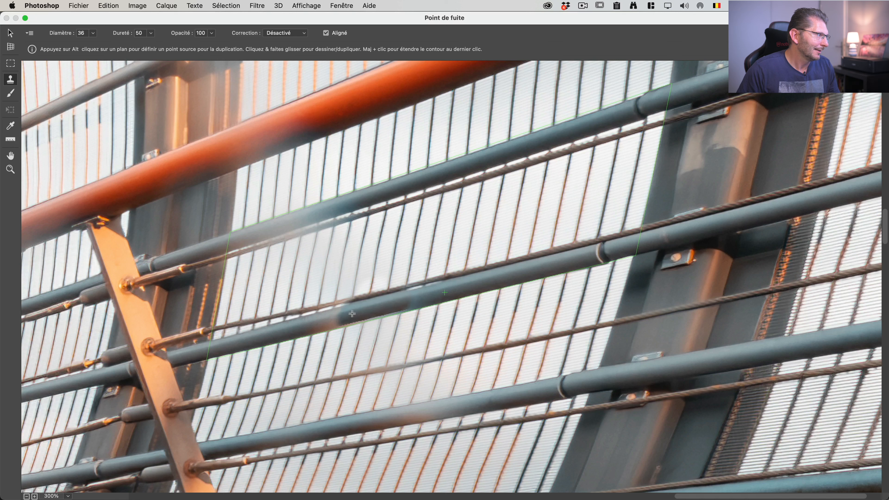